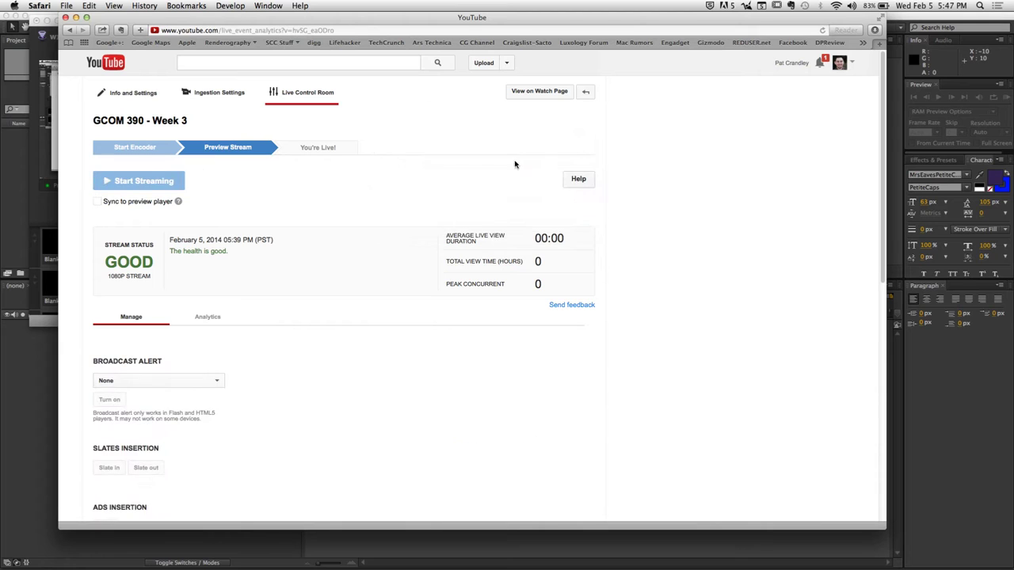
Start the live broadcast and load the Renderography homepage in a new tab.
key(super+t)
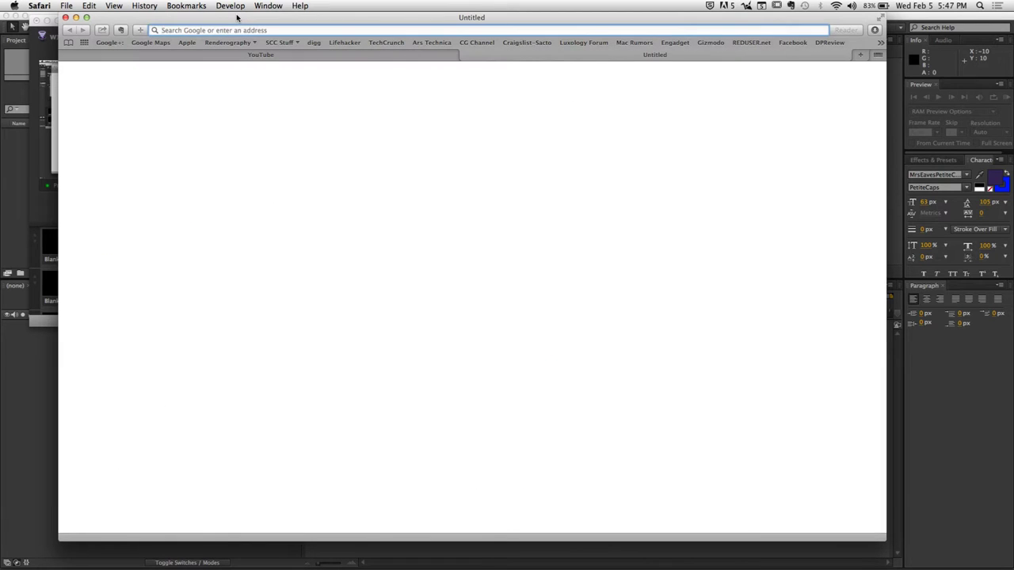
click(246, 43)
click(257, 91)
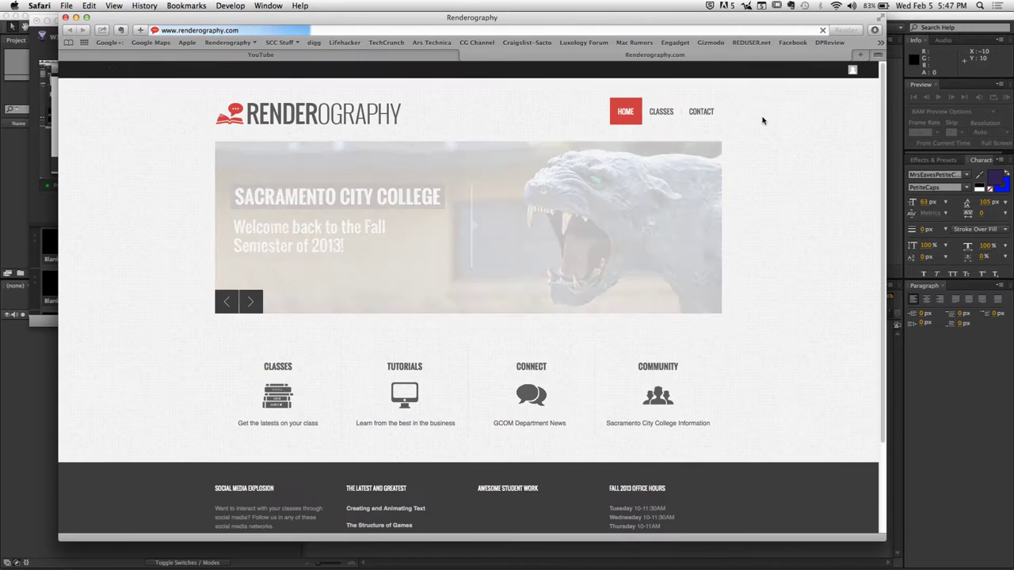
Go to the GCOM 390 Motion Design class page from the CLASSES menu.
mouse_move(661, 112)
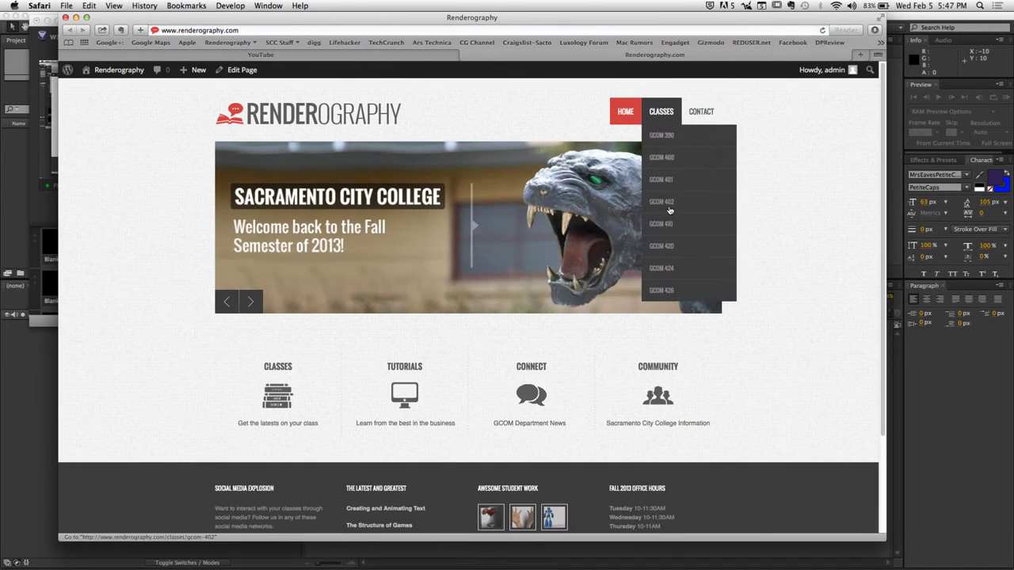
click(663, 136)
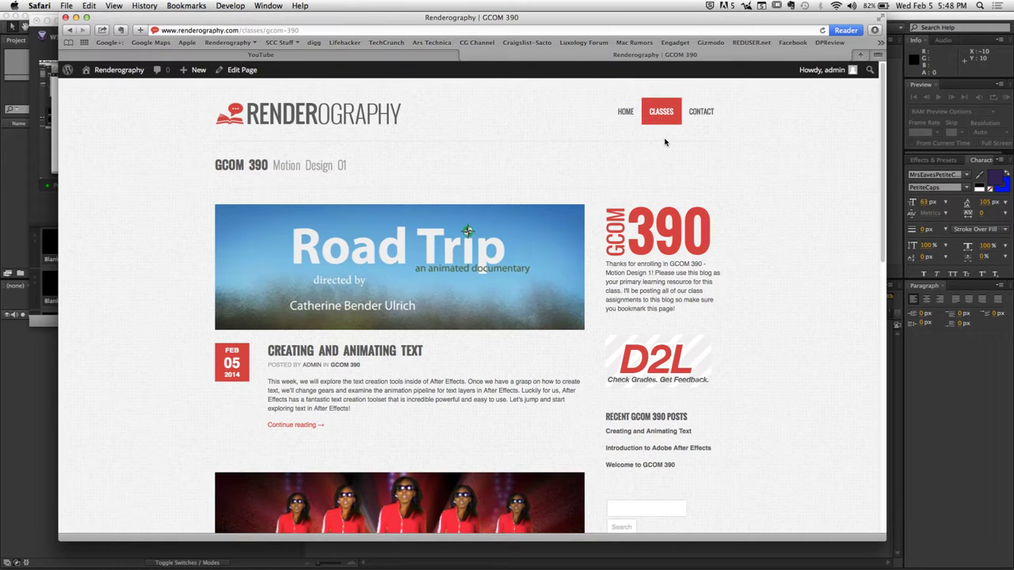
key(super+t)
text(www.yo)
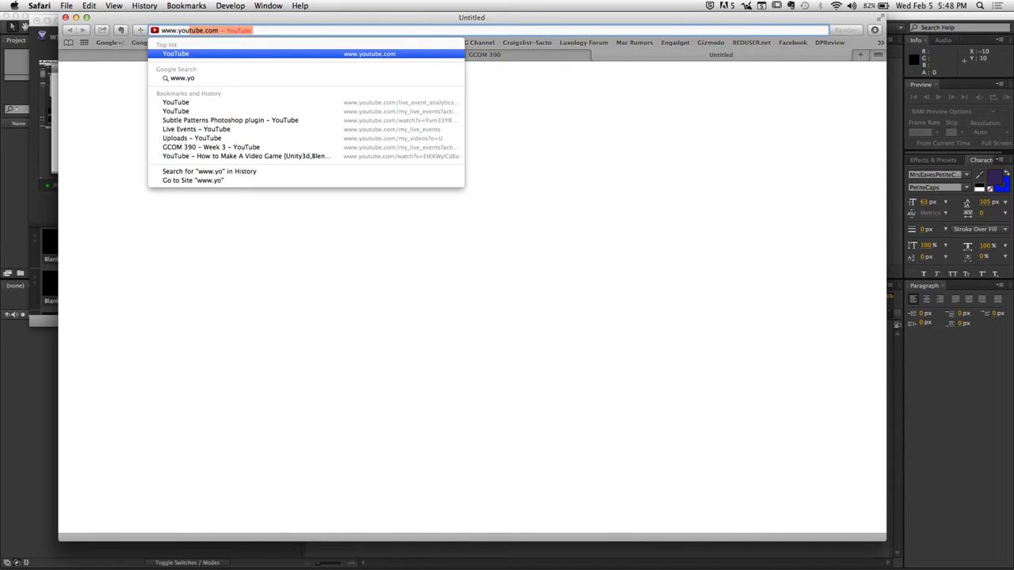
key(Return)
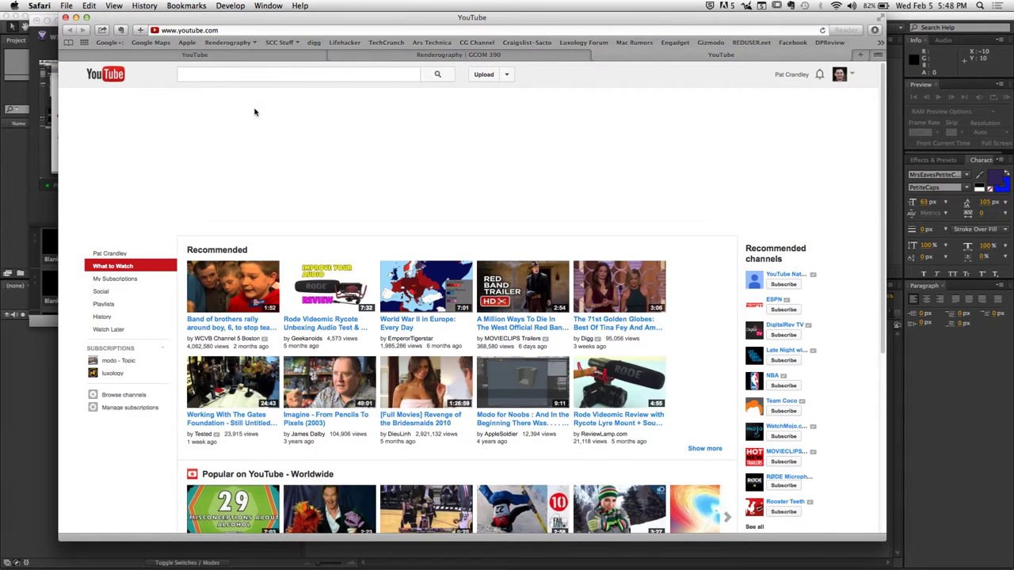
text(patcrandley)
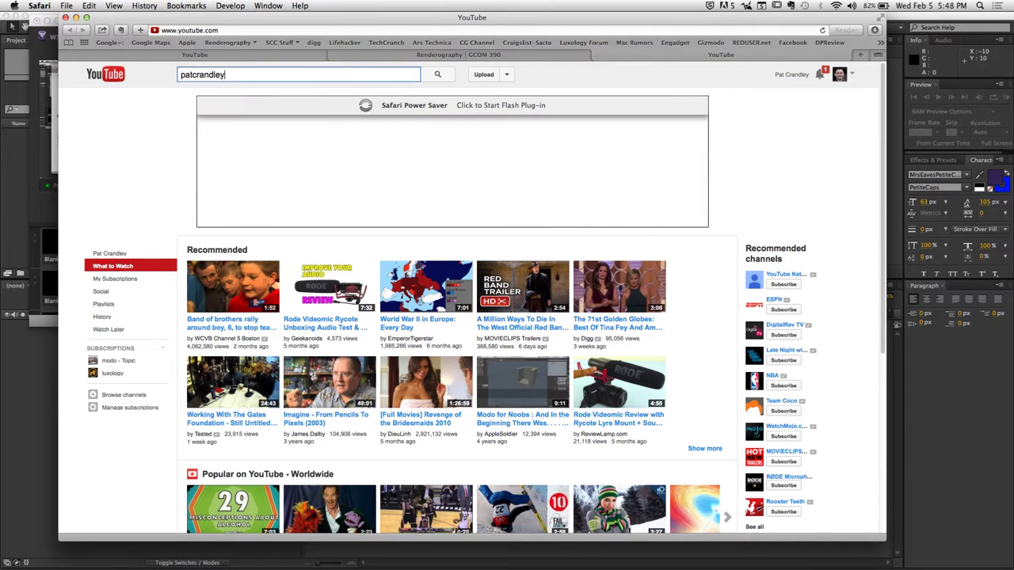
key(Return)
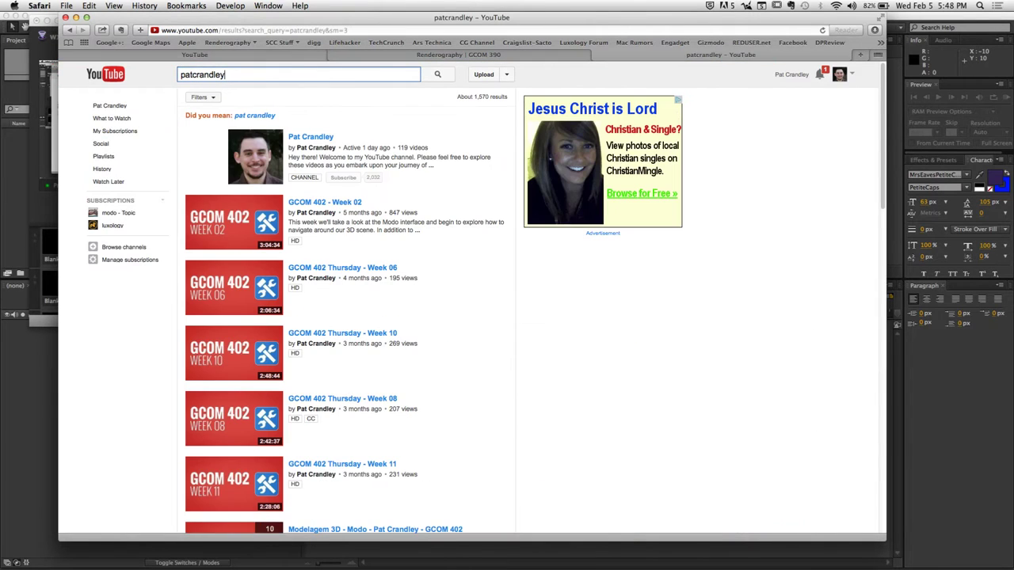
Open the instructor's channel and switch it to Feed, showing the live GCOM 390 - Week 3 stream.
click(310, 141)
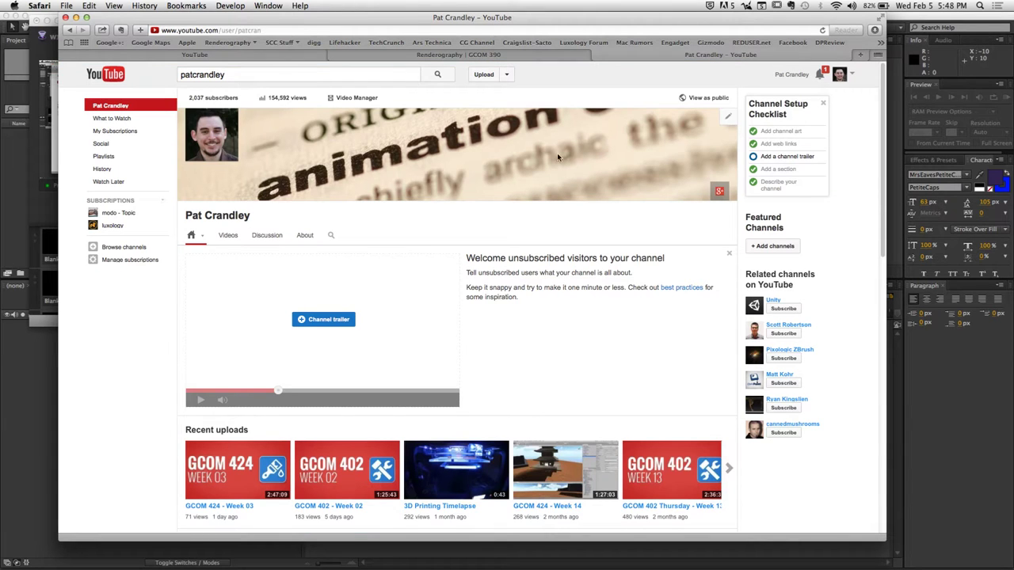
scroll(157, 308, down, 3)
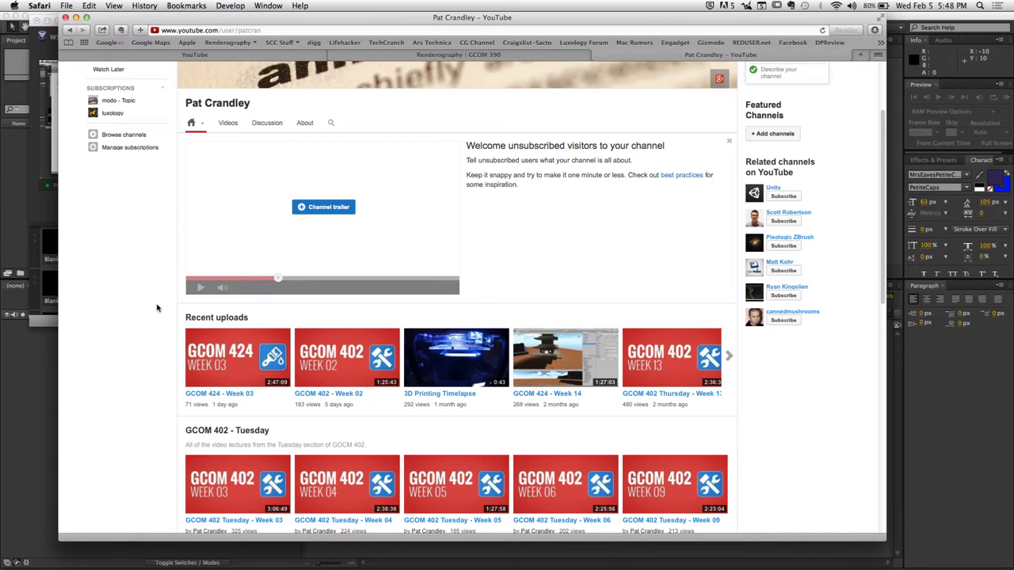
click(204, 124)
click(209, 158)
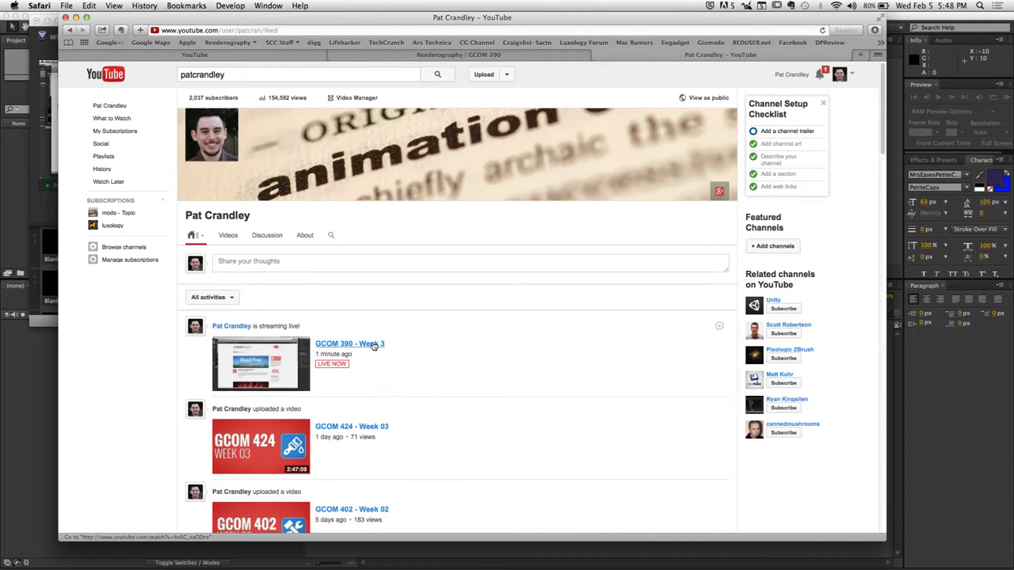
Open the GCOM 390 - Week 3 live stream's watch page.
click(371, 341)
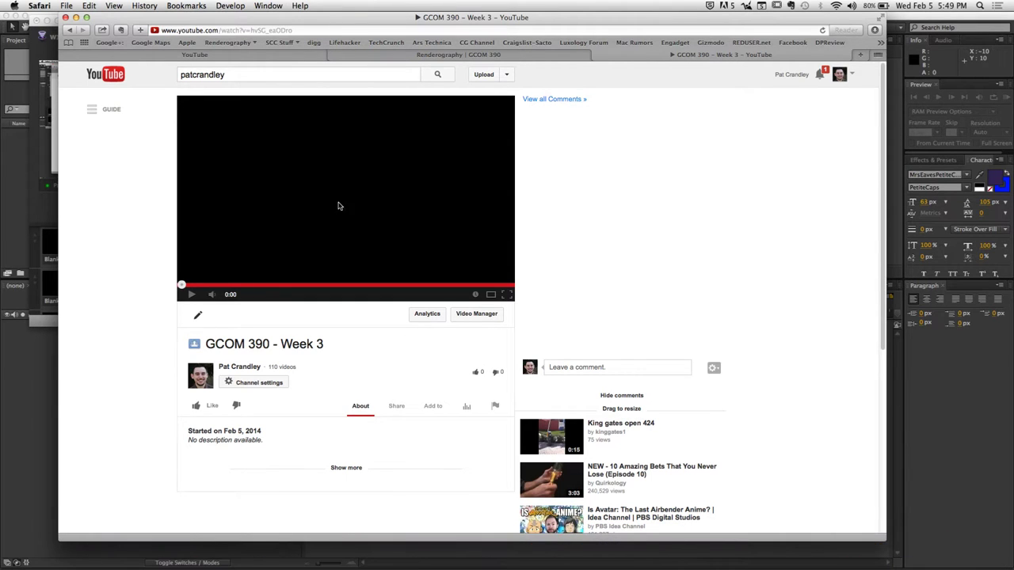
click(238, 57)
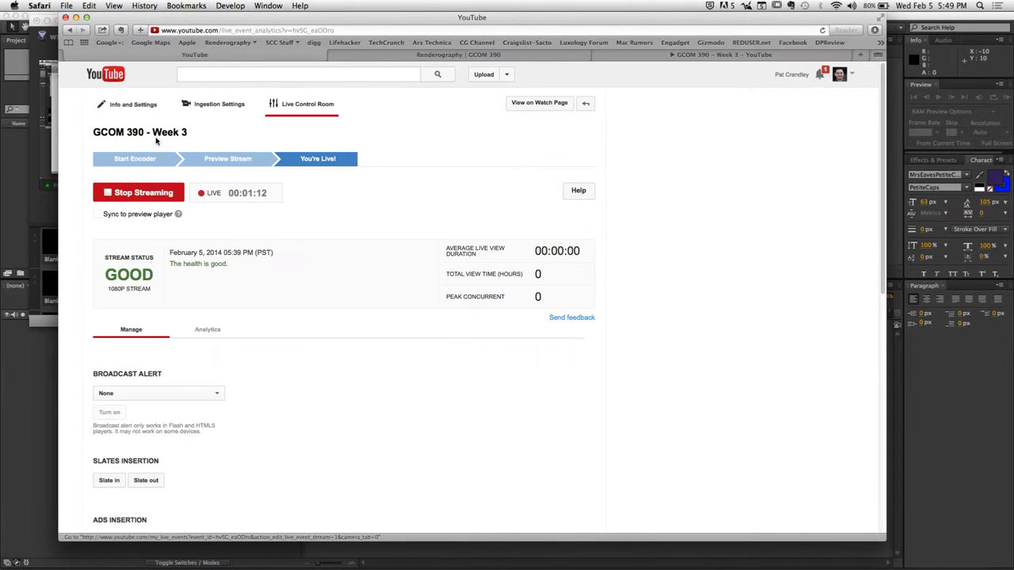
click(723, 56)
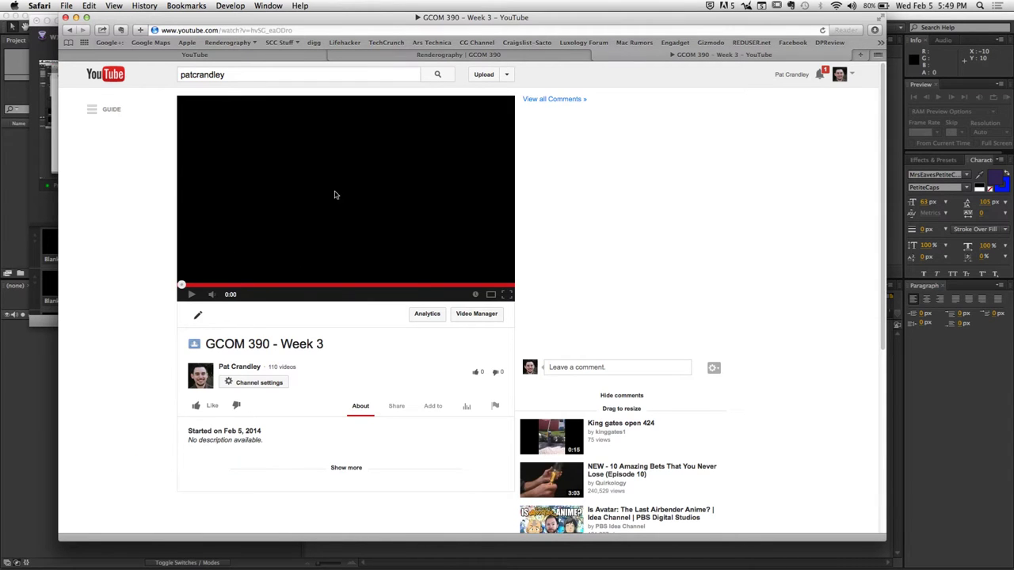
Reload the watch page, pause the stream, and close the YouTube live stream tab.
mouse_move(375, 162)
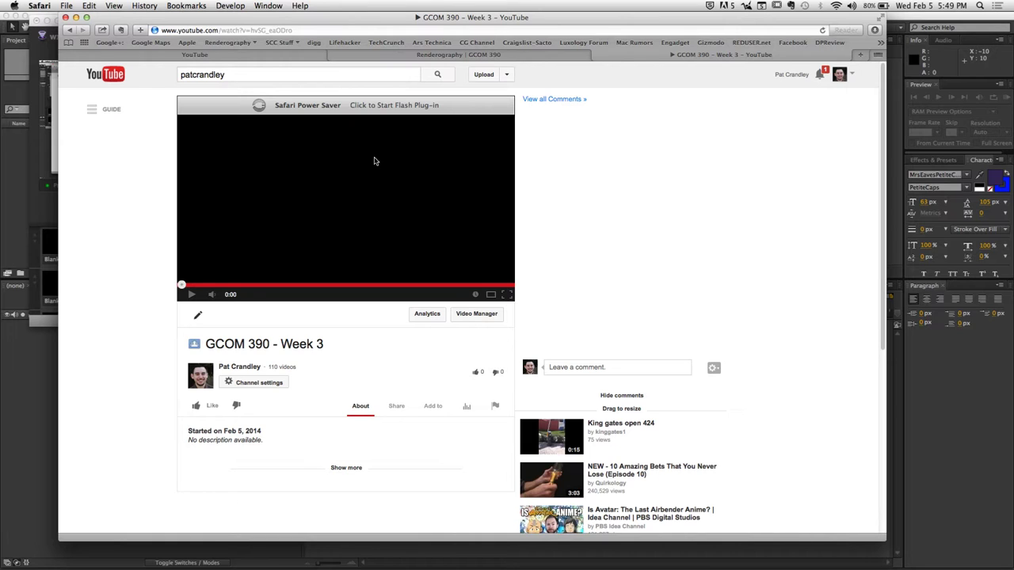
key(super+r)
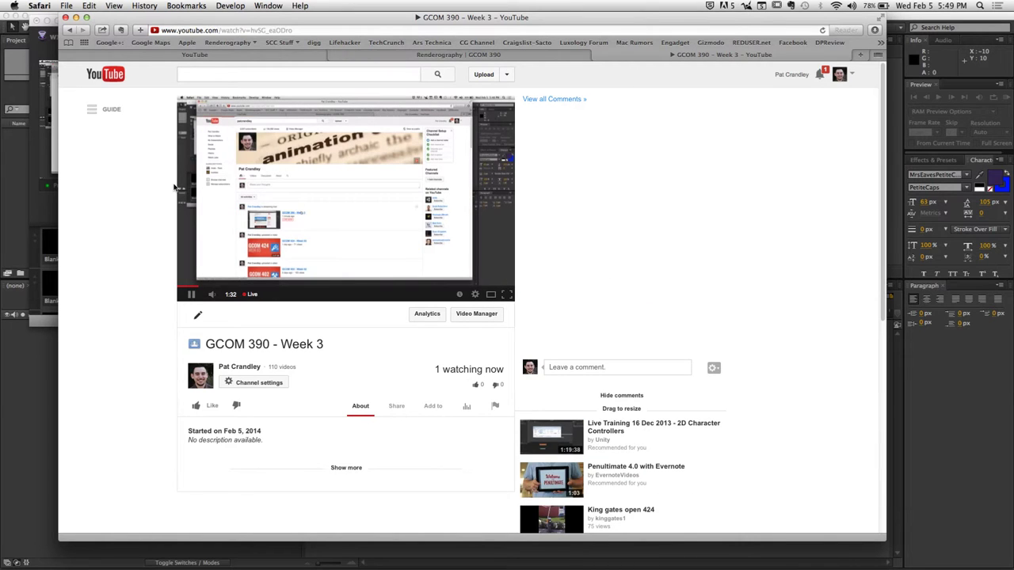
click(190, 294)
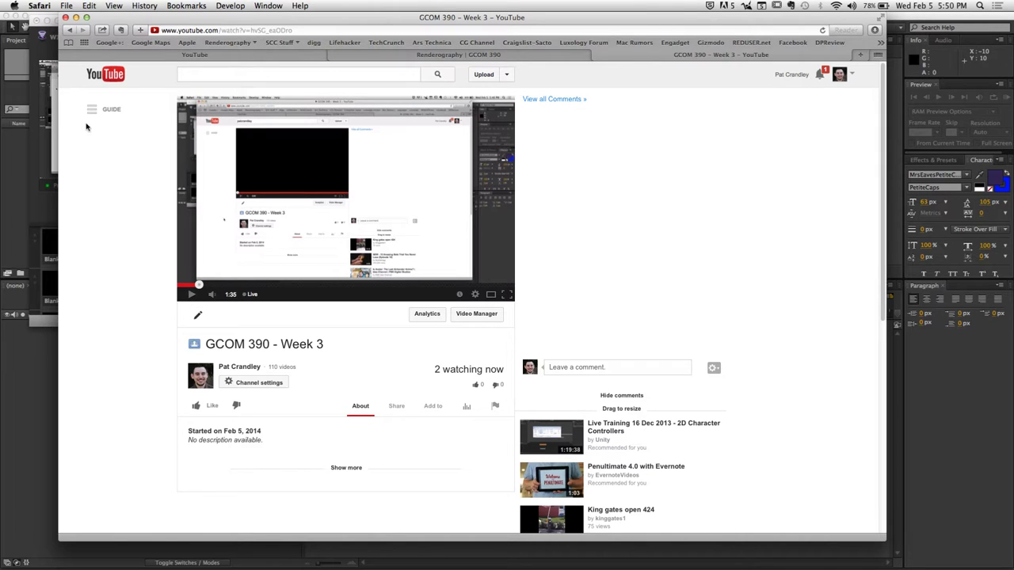
click(597, 56)
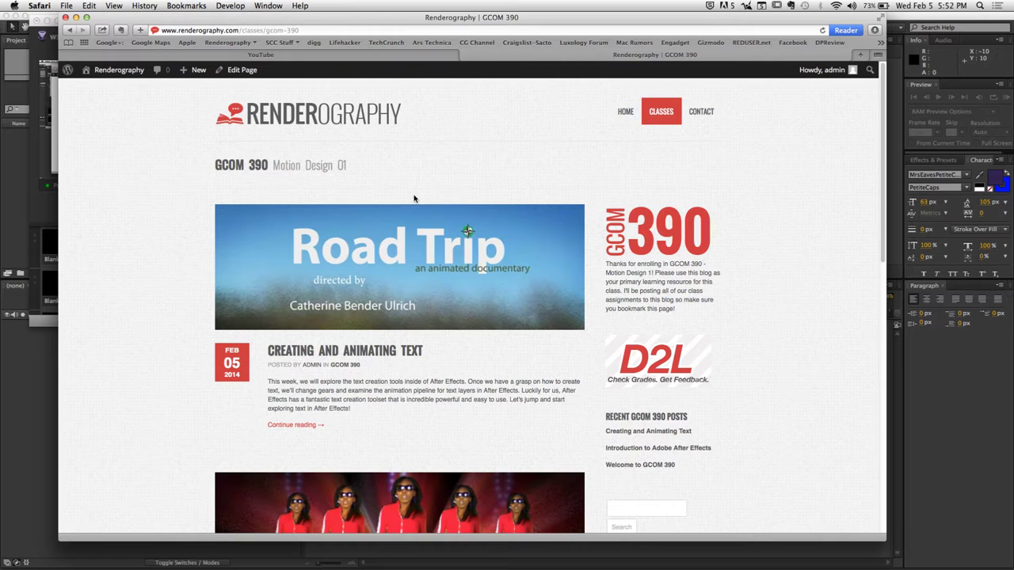
Open the 'Creating and Animating Text' post and show its Homework section.
click(348, 350)
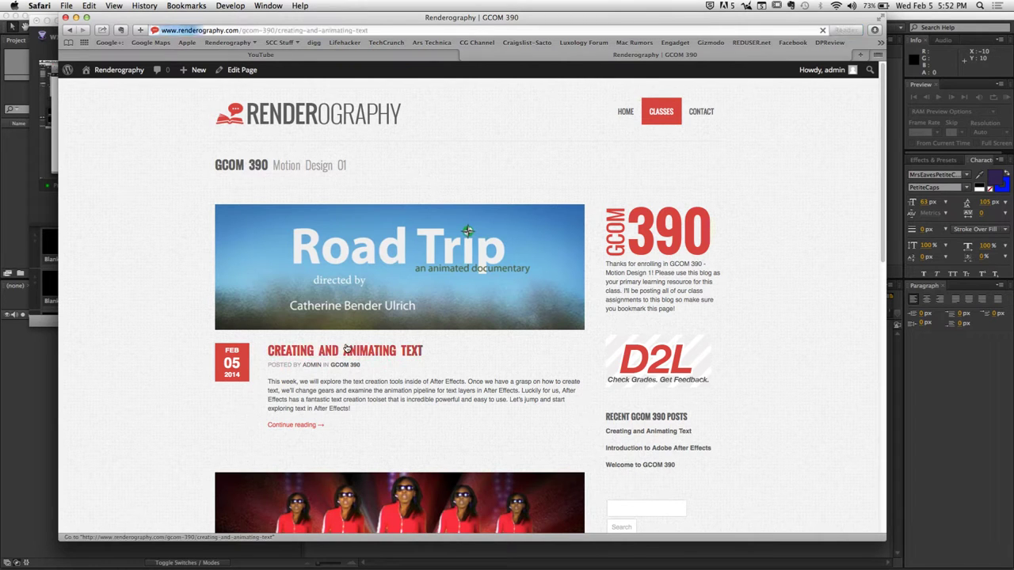
scroll(176, 322, down, 3)
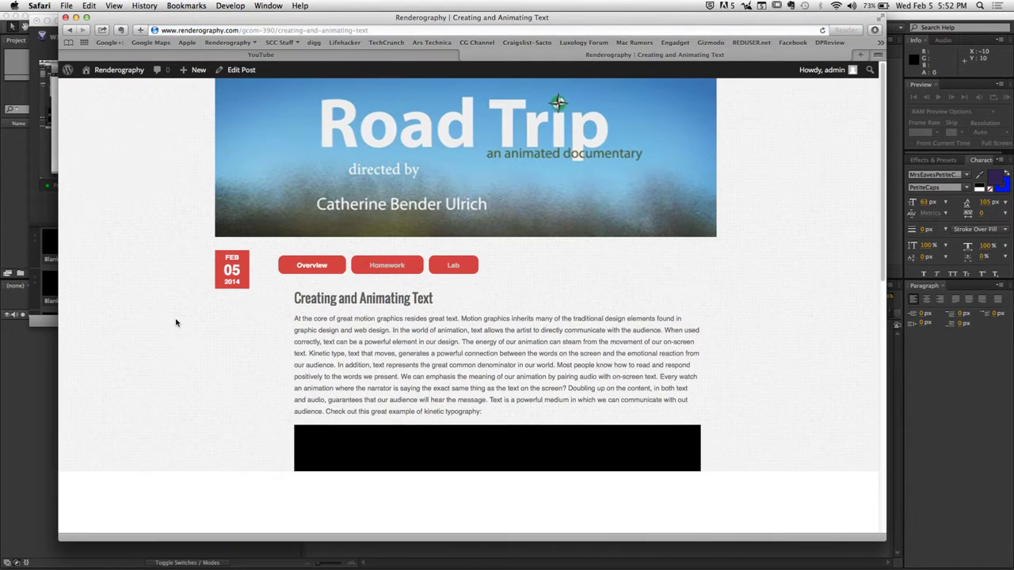
scroll(212, 350, down, 2)
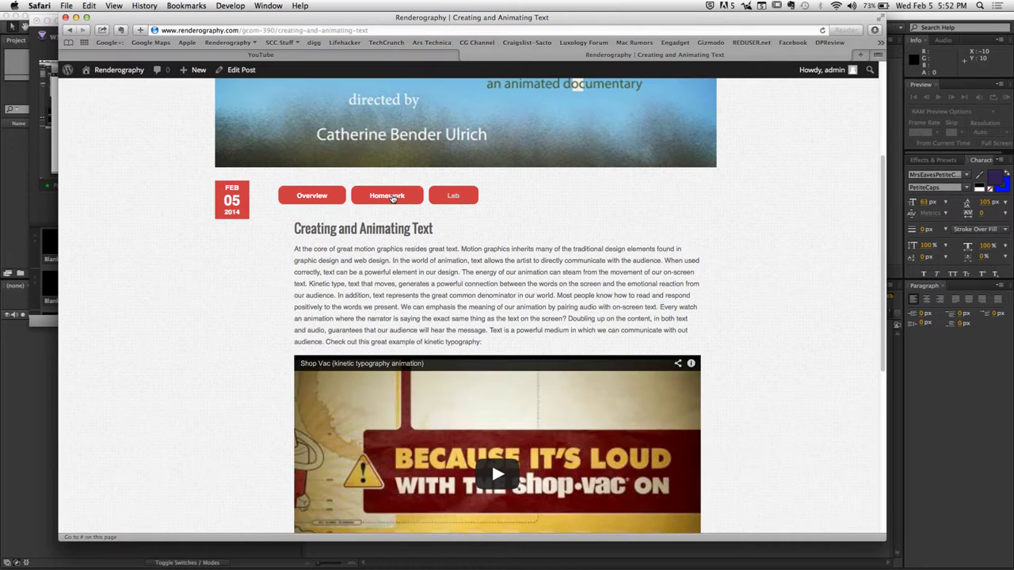
click(384, 198)
Play the Road Trip example video and stop it at its 00:10 end.
scroll(260, 293, down, 2)
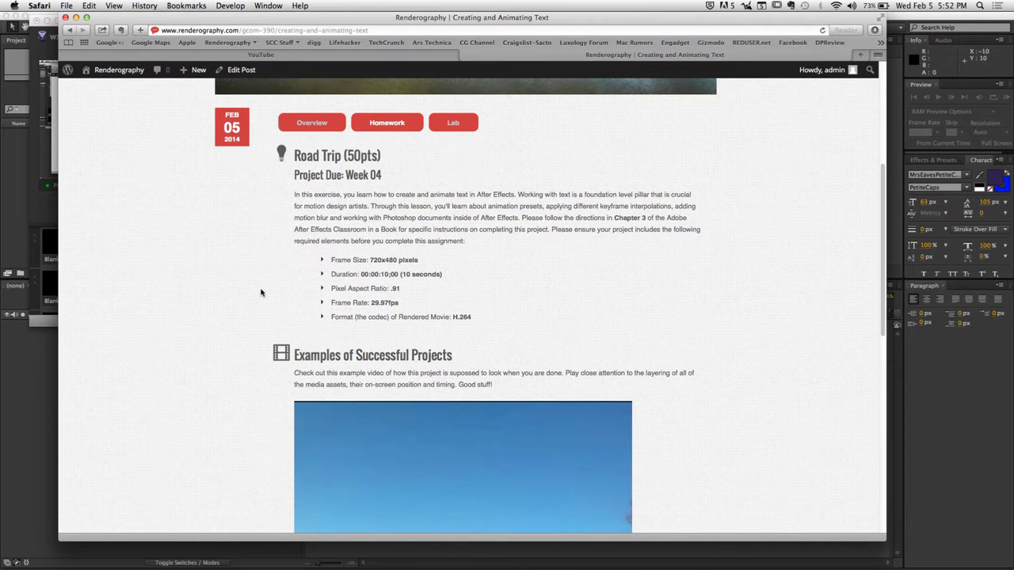
scroll(260, 292, down, 8)
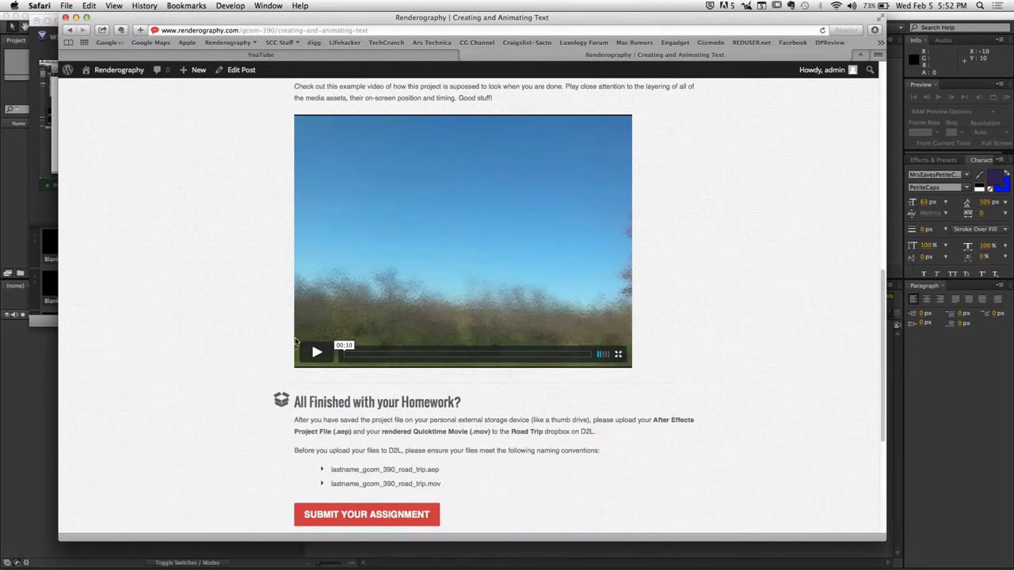
click(309, 357)
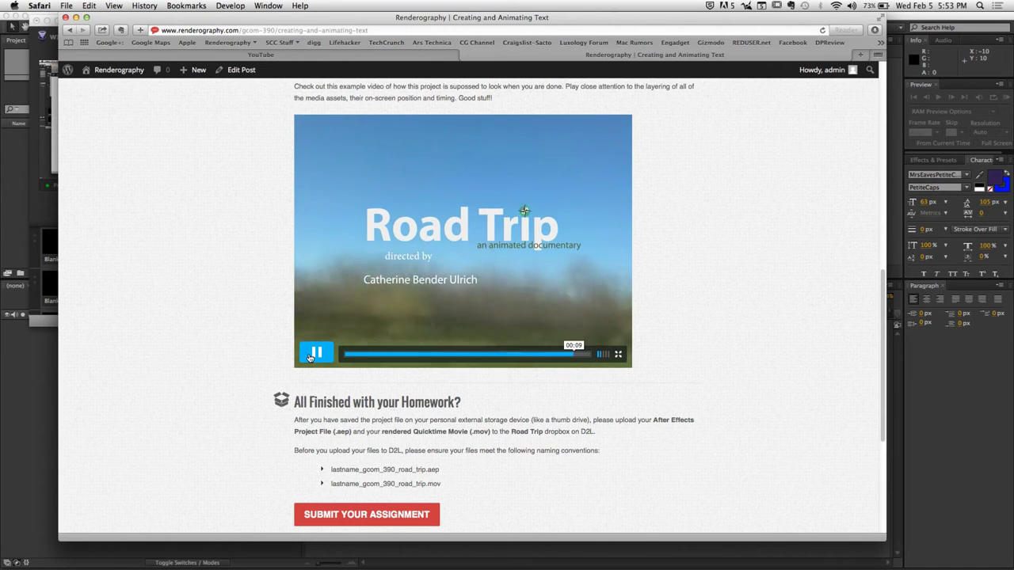
click(310, 358)
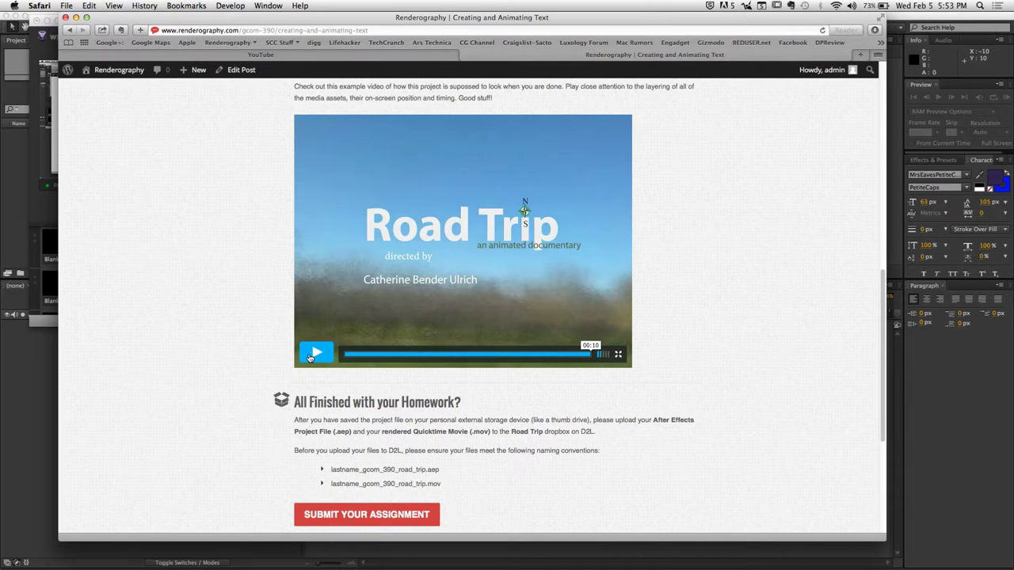
scroll(309, 354, up, 10)
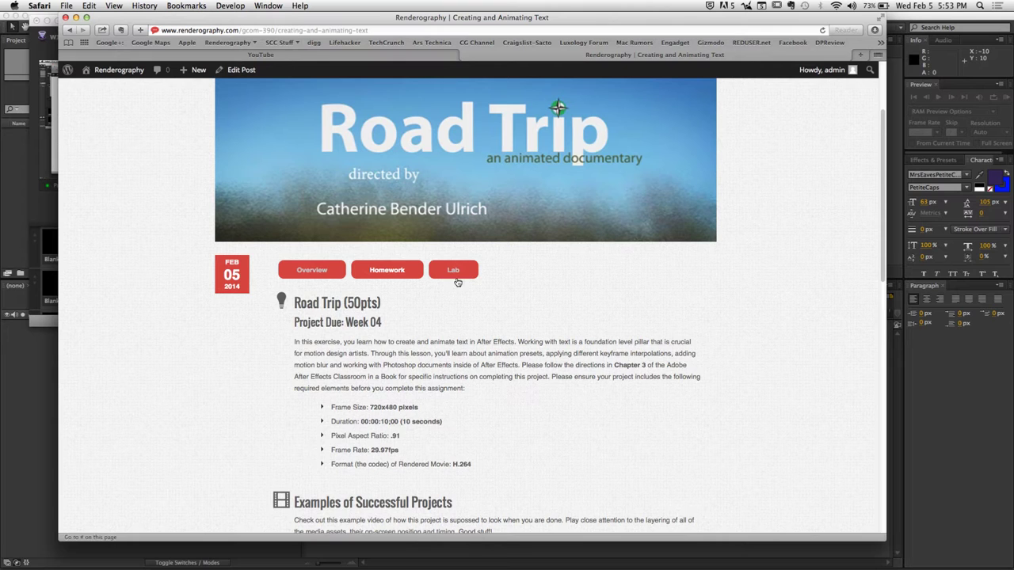
Show the Lab business card assignment and play its example video to the 10-second end.
click(455, 272)
scroll(174, 372, down, 10)
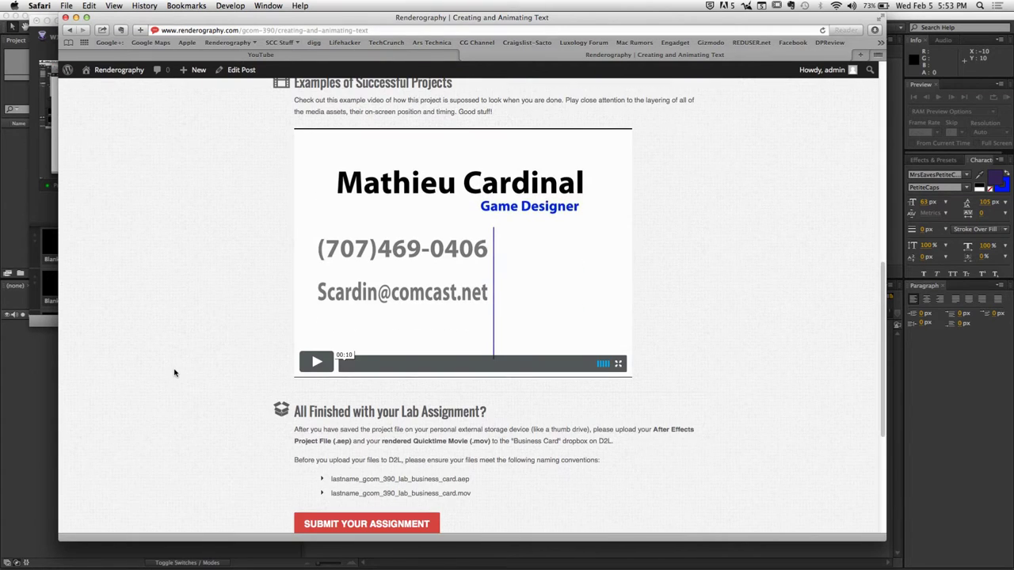
click(312, 365)
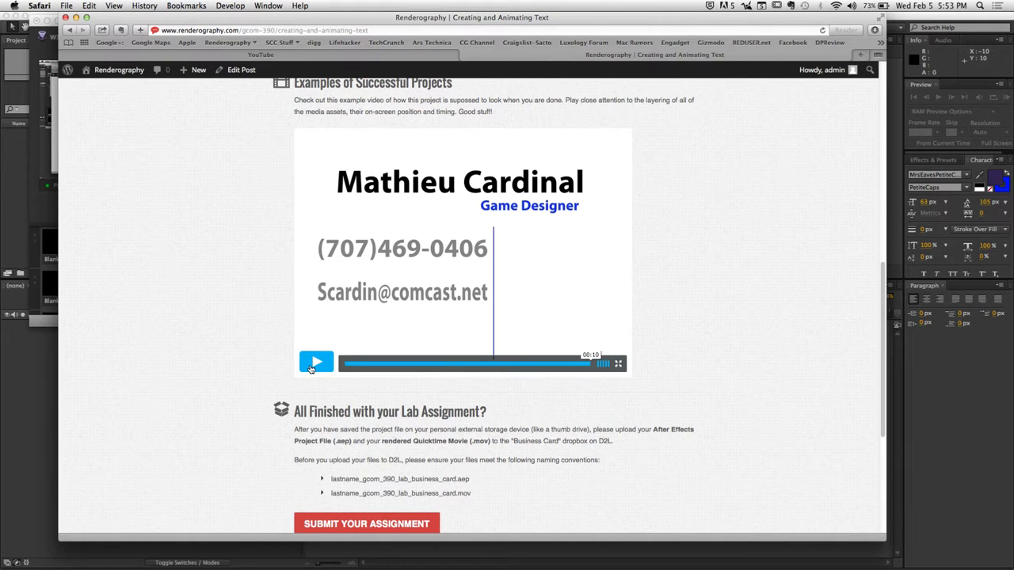
click(39, 5)
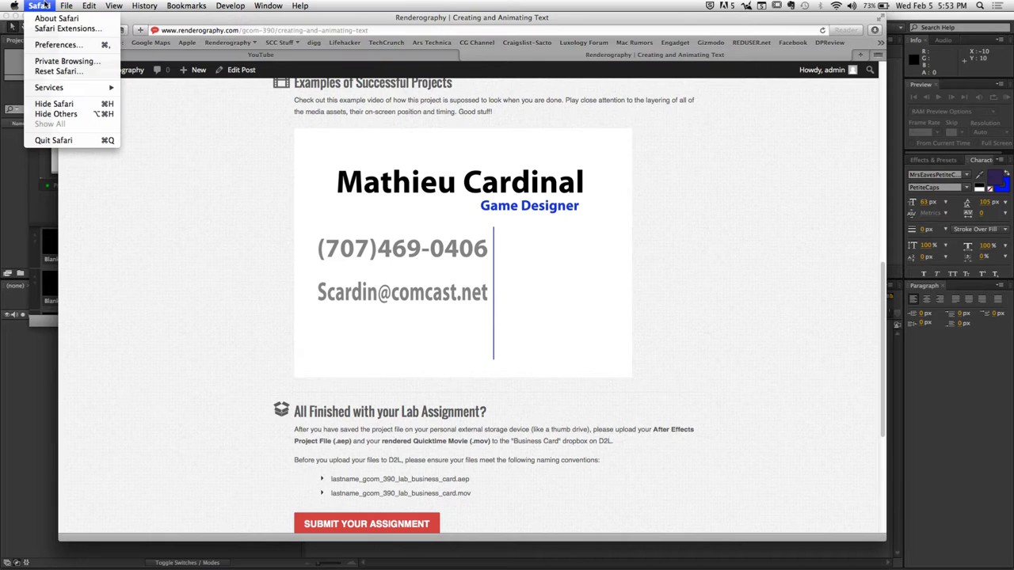
Hide Safari, launch QuickTime Player, and make the 30-second reference ad full screen at 00:00.
click(58, 104)
mouse_move(69, 566)
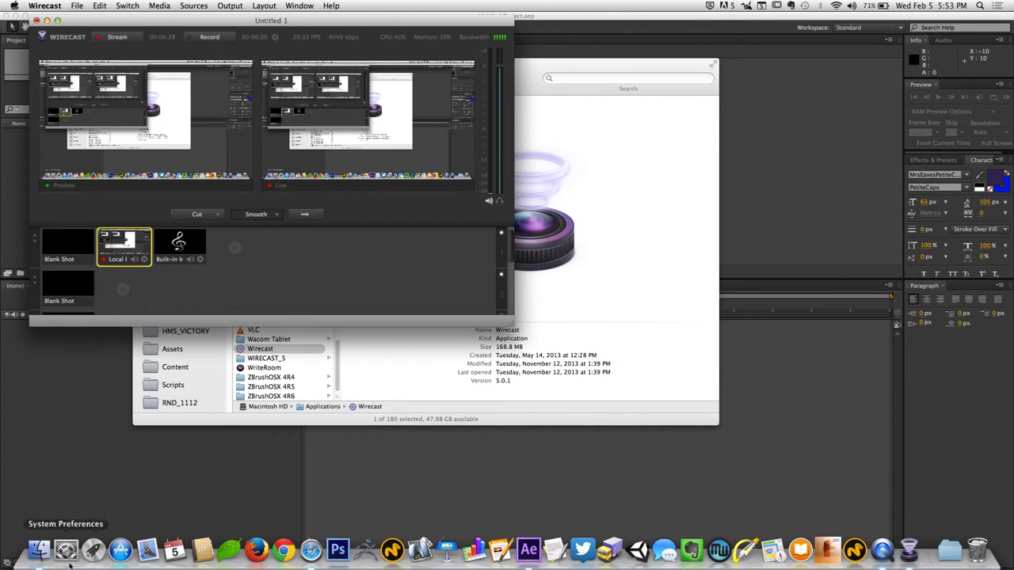
click(876, 557)
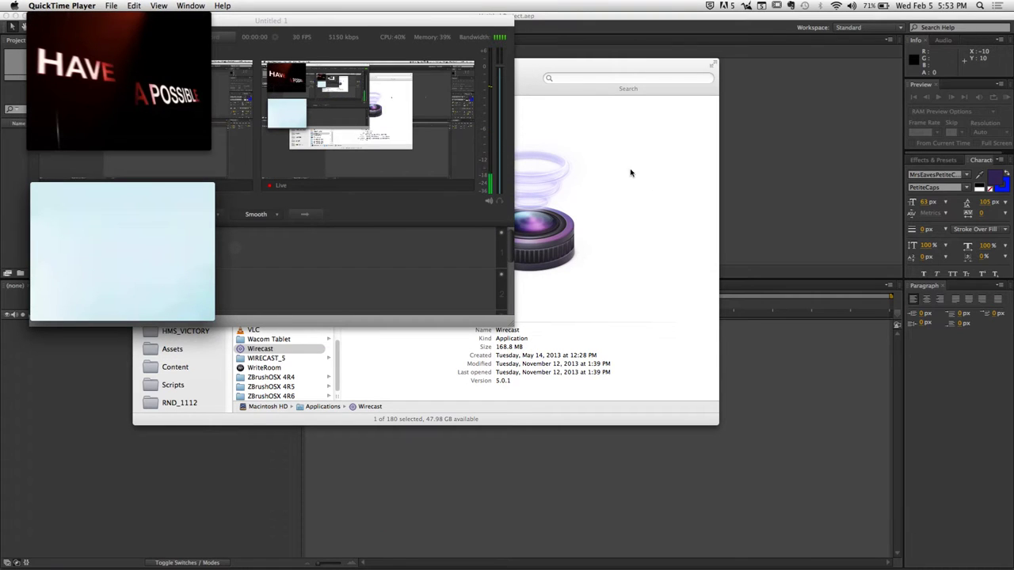
mouse_move(116, 98)
key(super+f)
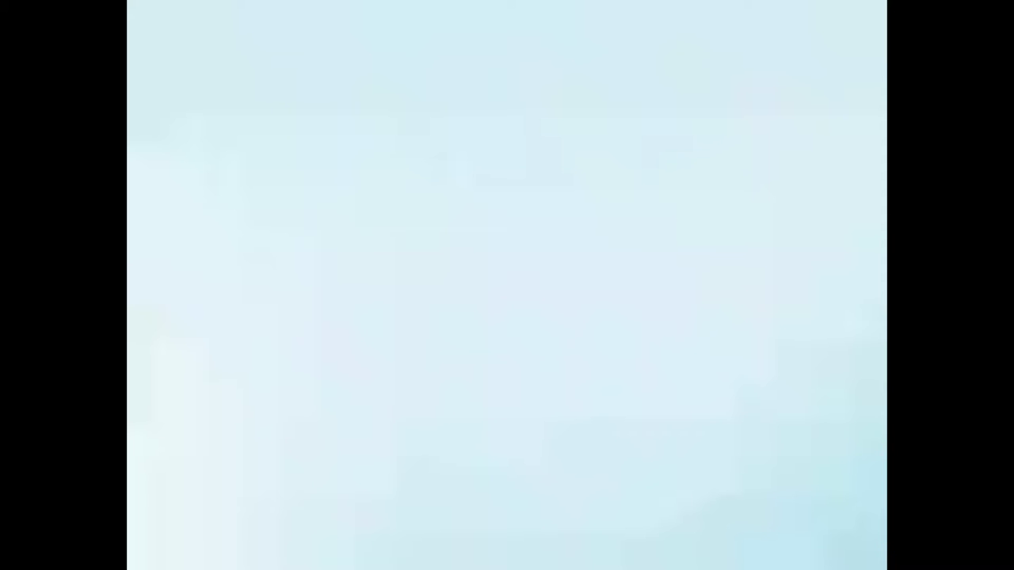
Play the reference ad through to the closing Chevron 'Human energy' logo.
mouse_move(147, 193)
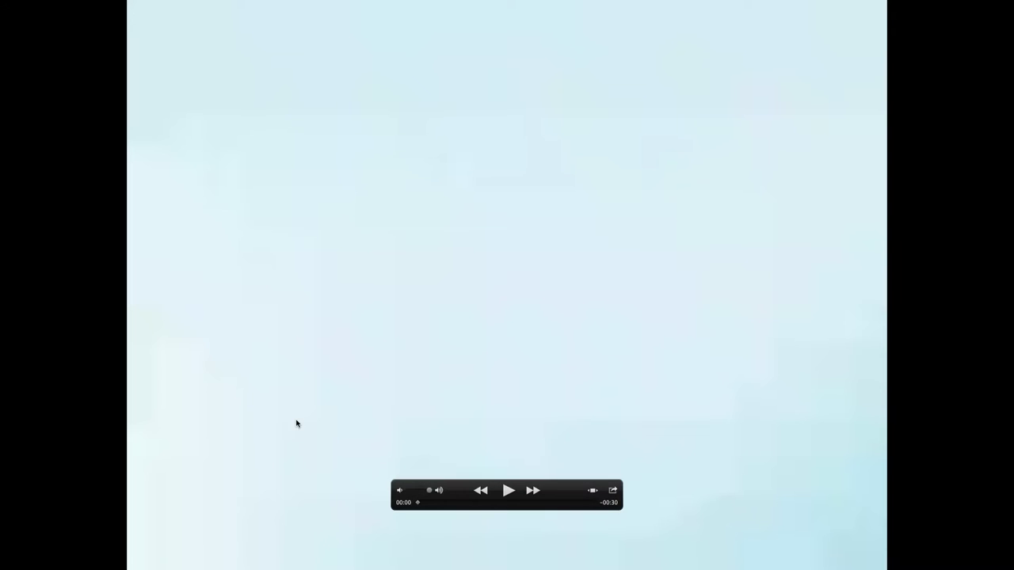
click(508, 490)
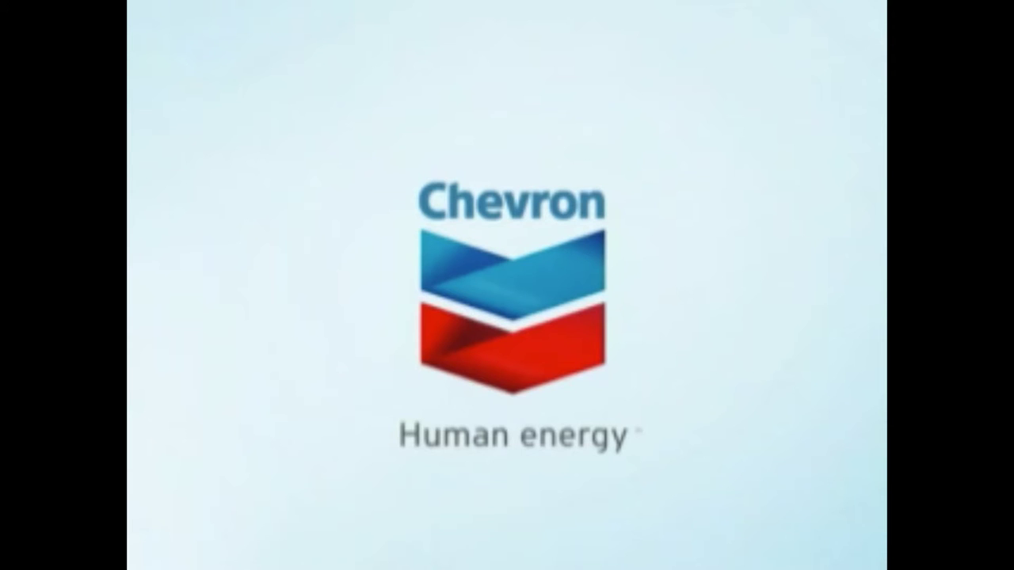
Rewind the ad, pause on the Chevron title at 00:03, then resume toward the 00:08 word cloud.
drag(455, 507, 416, 506)
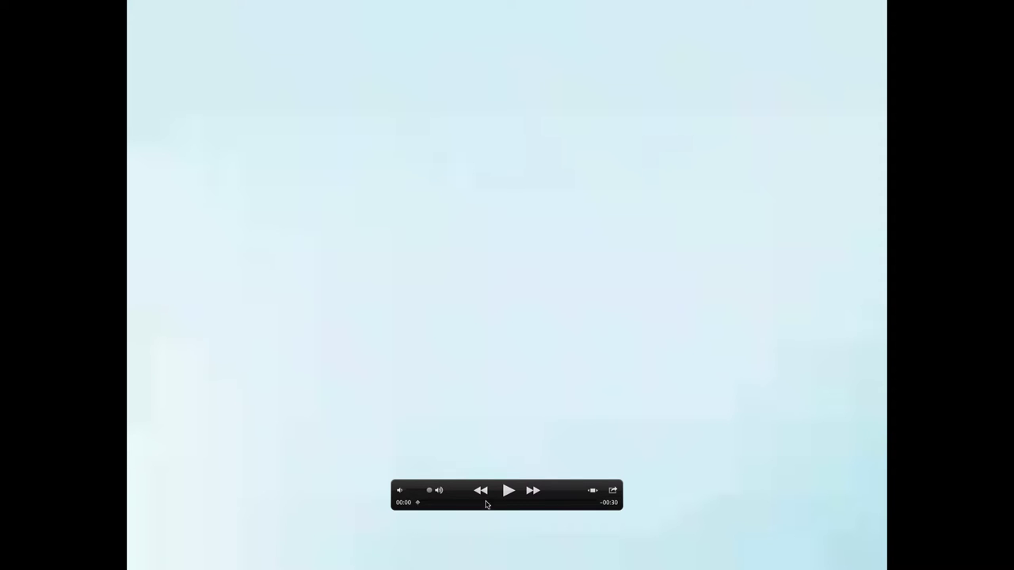
click(510, 493)
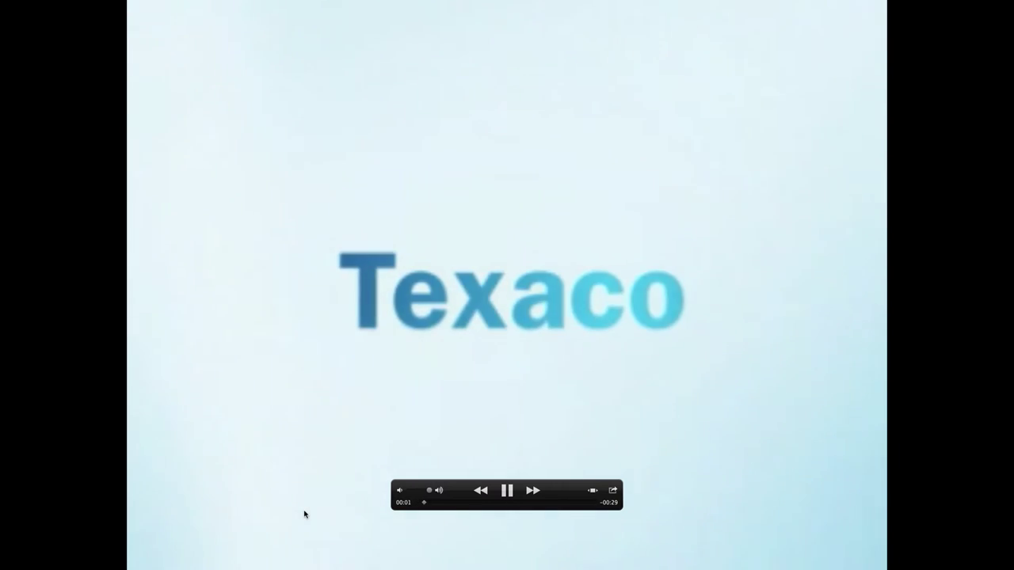
click(508, 493)
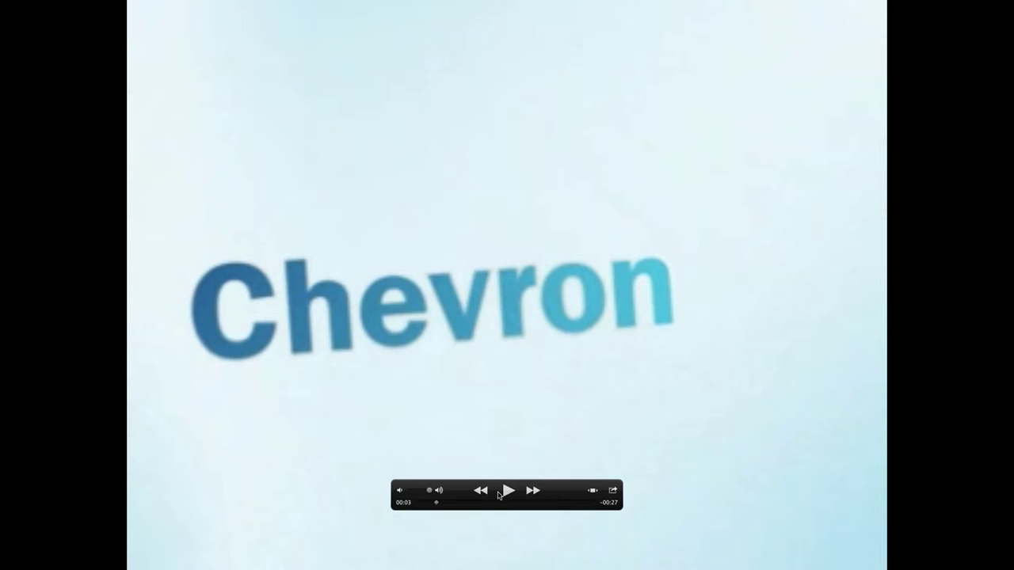
click(507, 492)
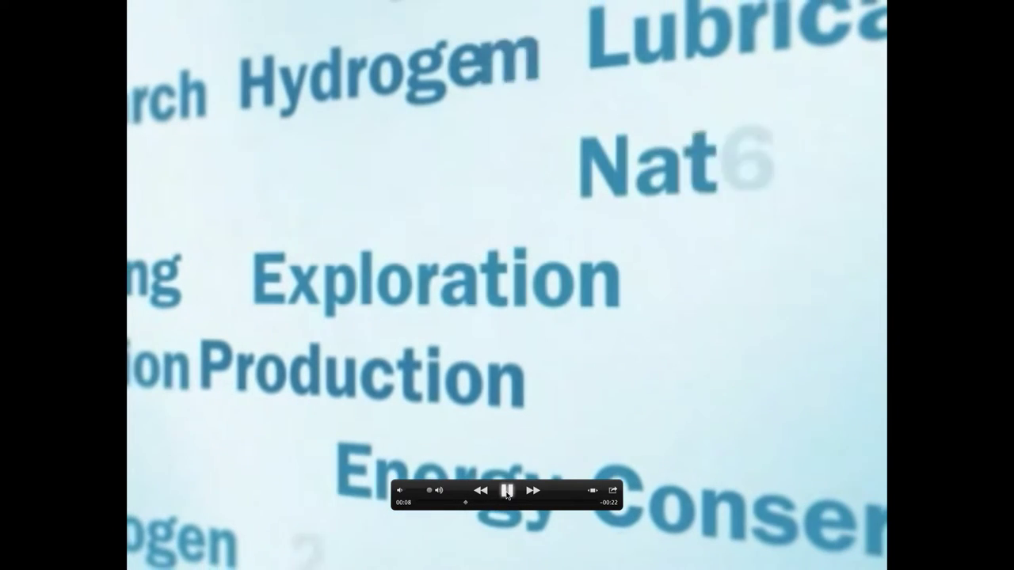
Pause on the scattered industry-words scene at 00:08, then resume playback into the country names.
click(506, 492)
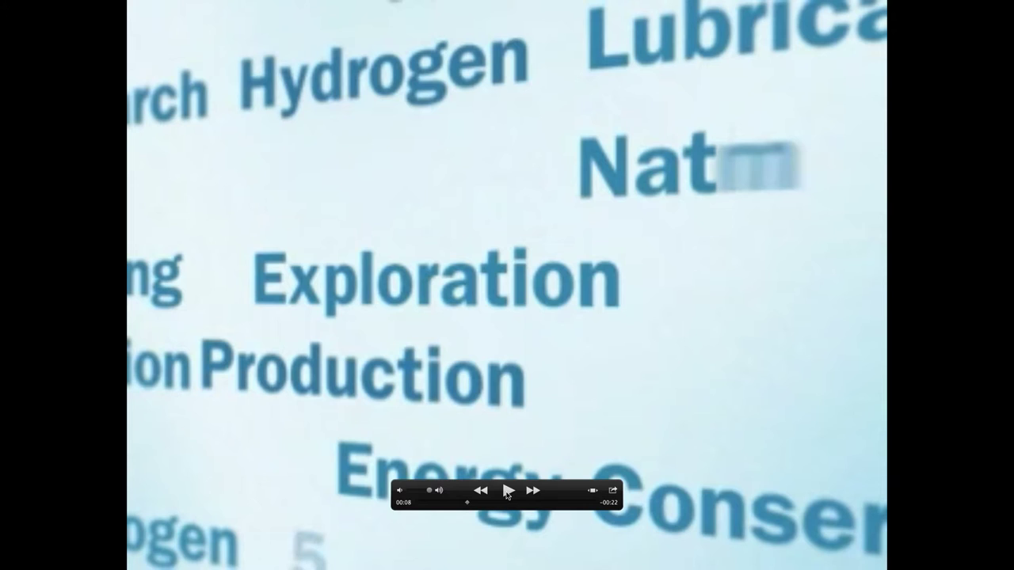
click(508, 491)
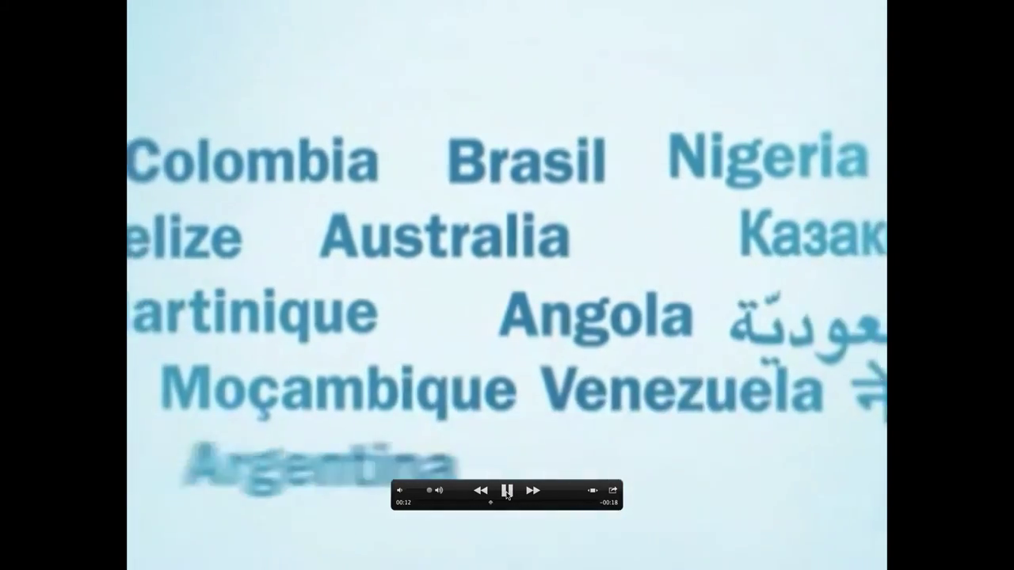
Hold the ad at 00:12 on the country names, then play on to the staff-name wall.
click(507, 491)
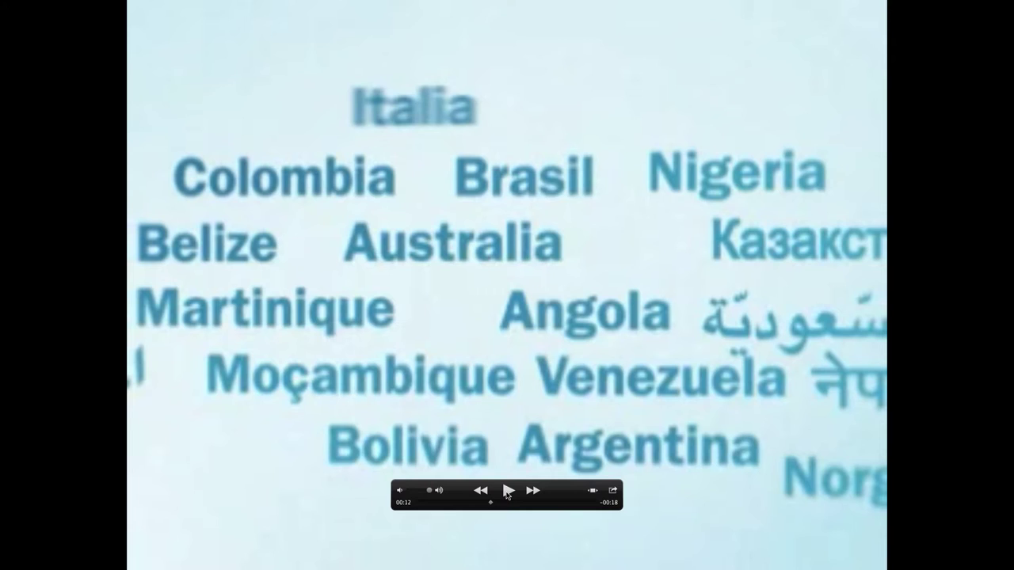
click(508, 492)
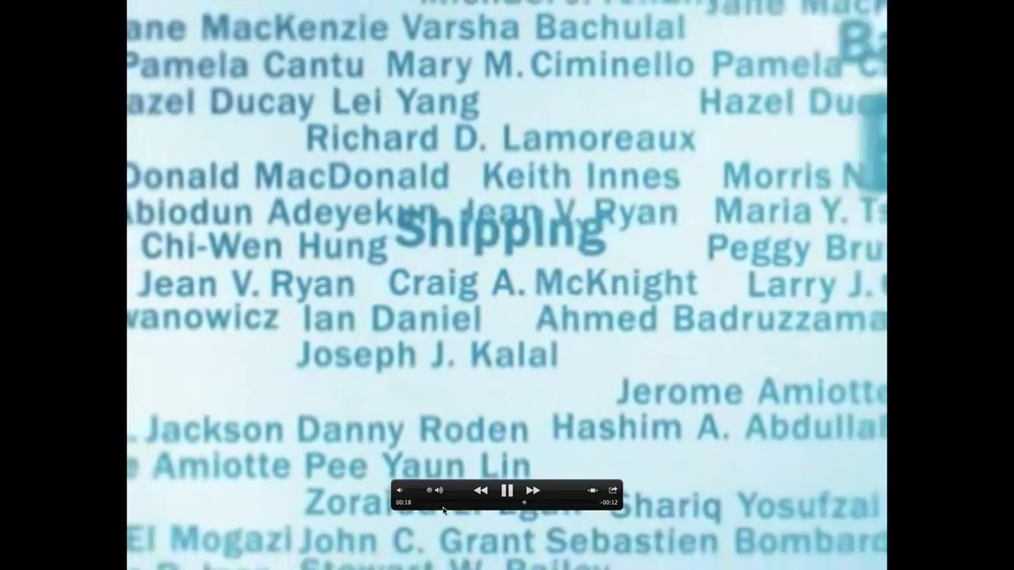
Pause at 00:19 on the dense name cloud, then play on to the Chevron wordmark.
click(508, 492)
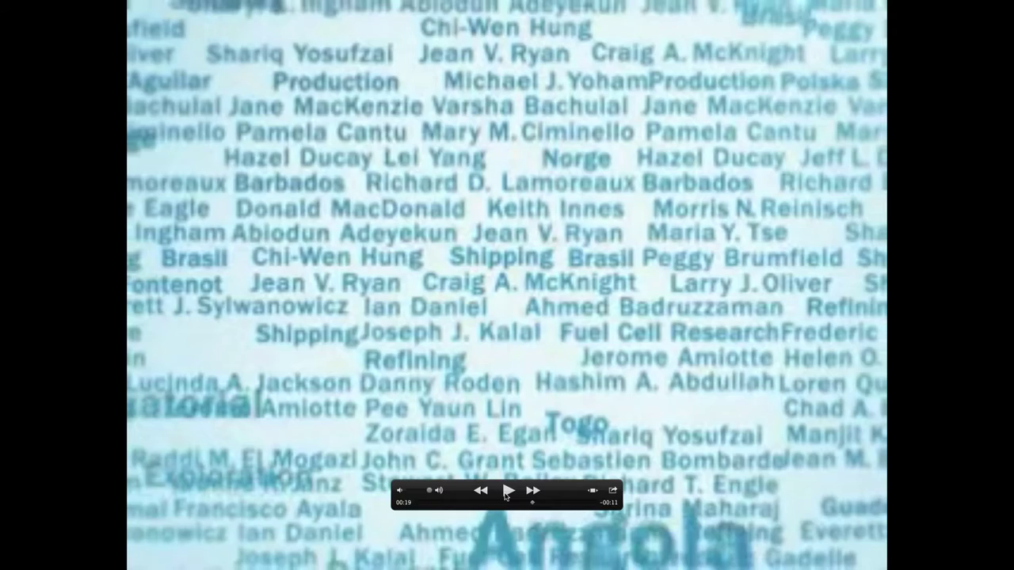
click(508, 492)
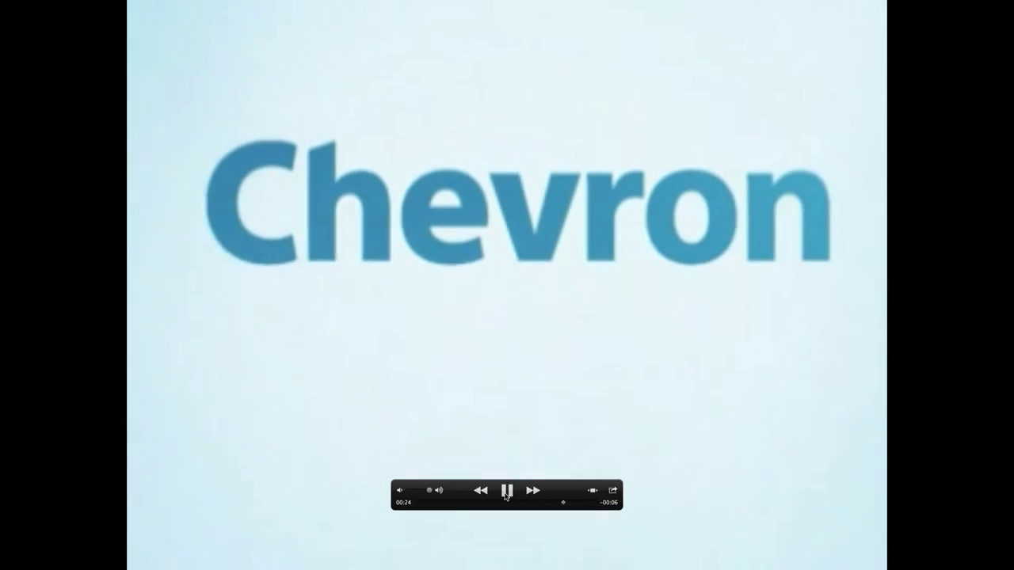
Pause on the Chevron title at 00:25 and scrub back to the 00:12 country-name cloud.
click(507, 492)
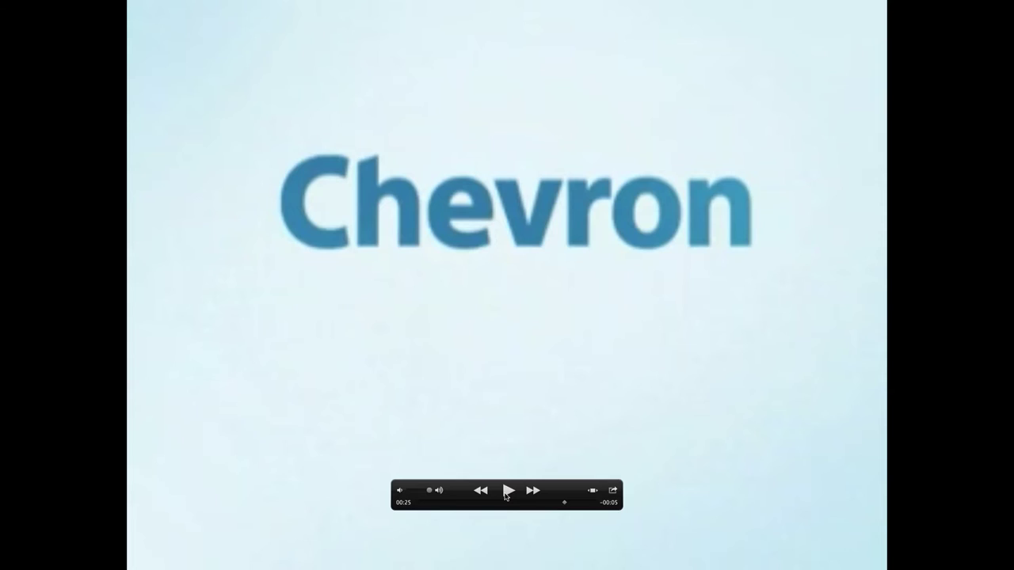
drag(563, 502, 488, 510)
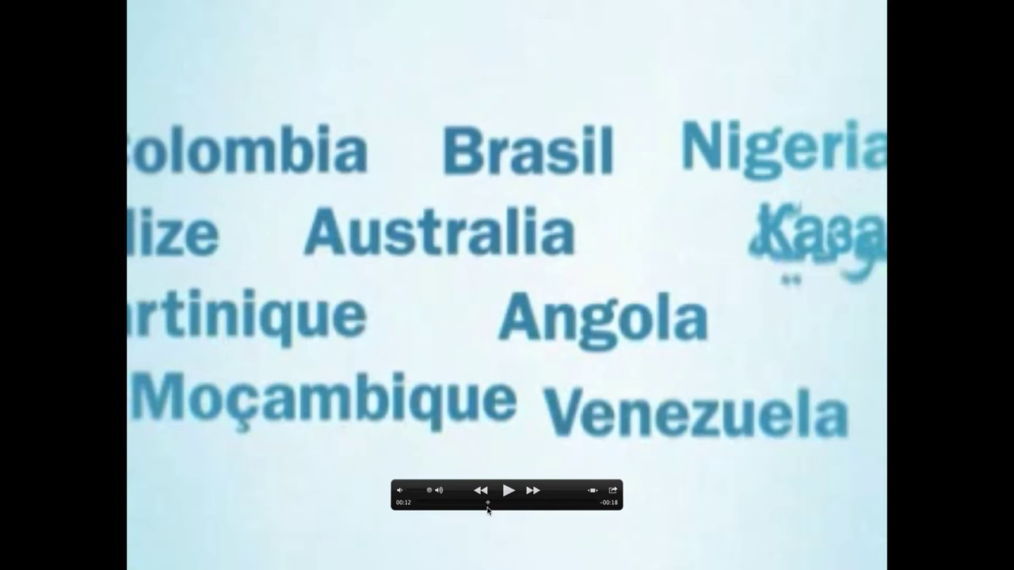
Exit the country-names video and show the courttv_red clip full screen, with the controls moved aside.
key(Escape)
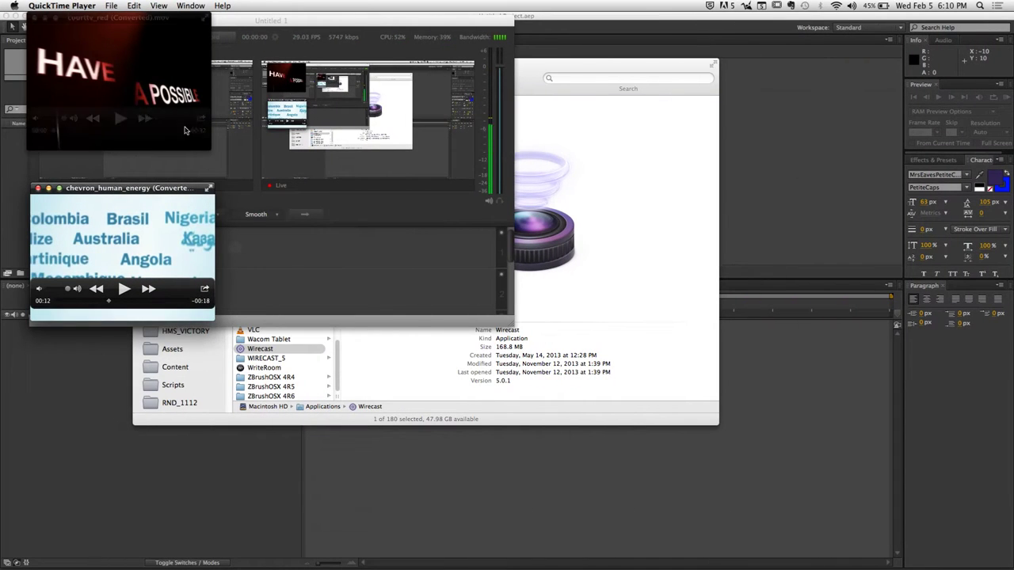
click(205, 18)
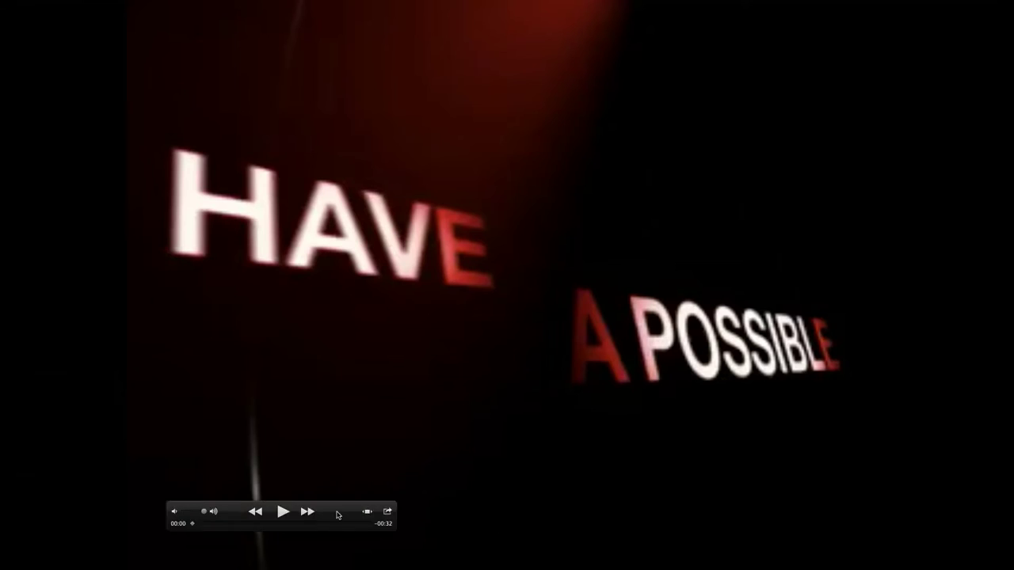
drag(336, 515, 158, 558)
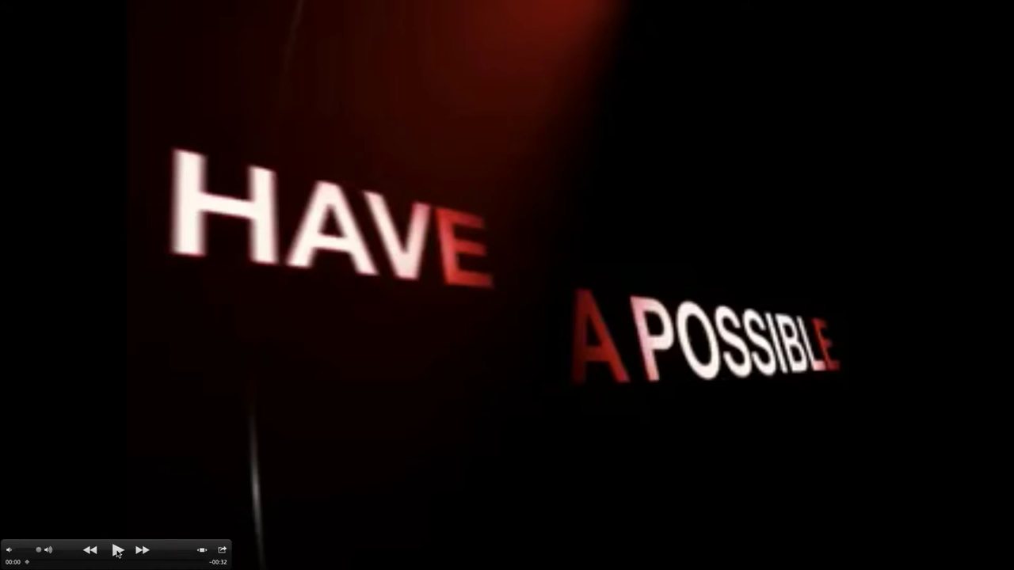
Play the courttv_red clip, pause on the Court TV RED logo, then rewind to 00:00 and replay it.
click(116, 551)
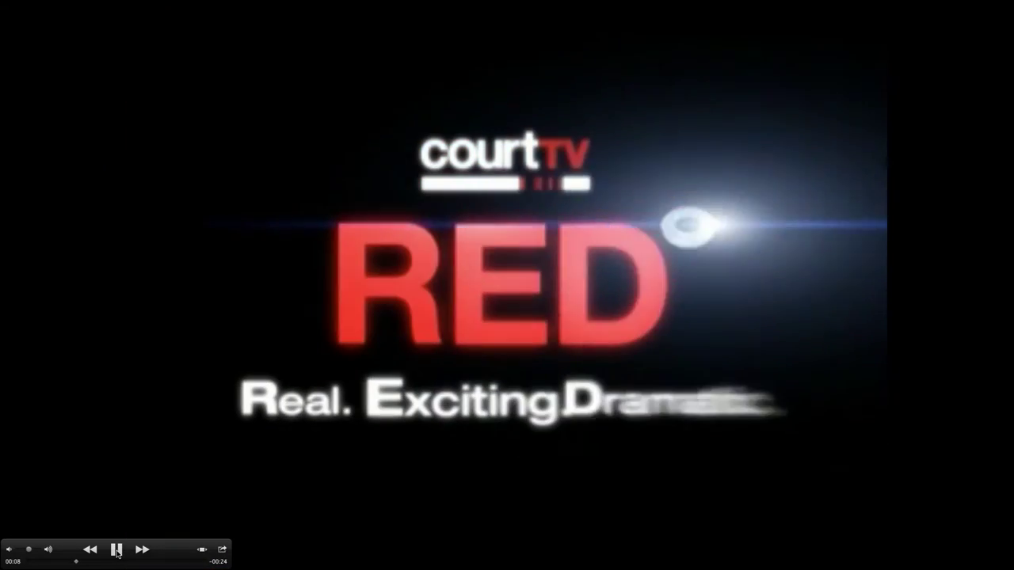
click(116, 552)
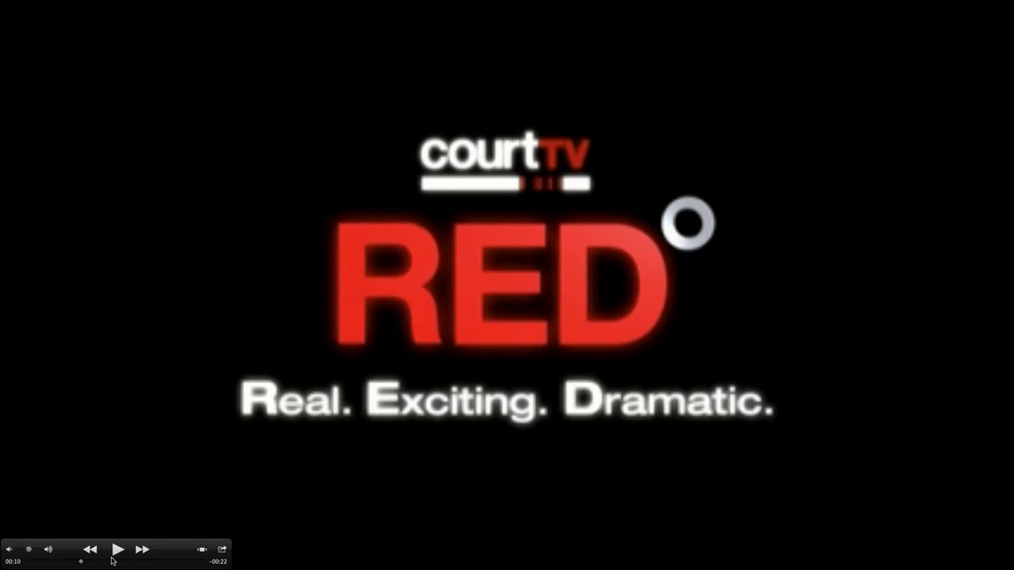
drag(82, 561, 27, 561)
click(117, 549)
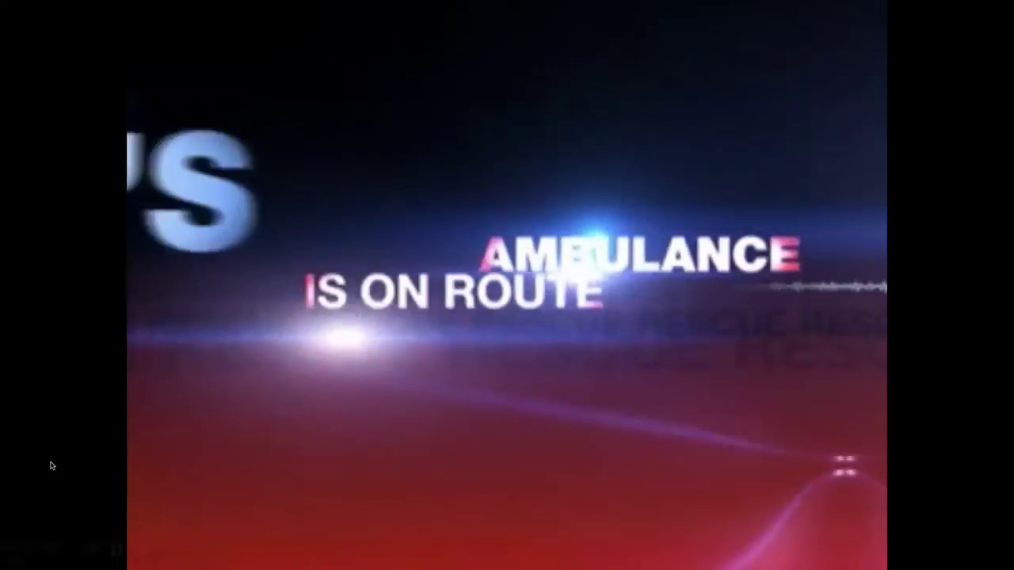
mouse_move(68, 513)
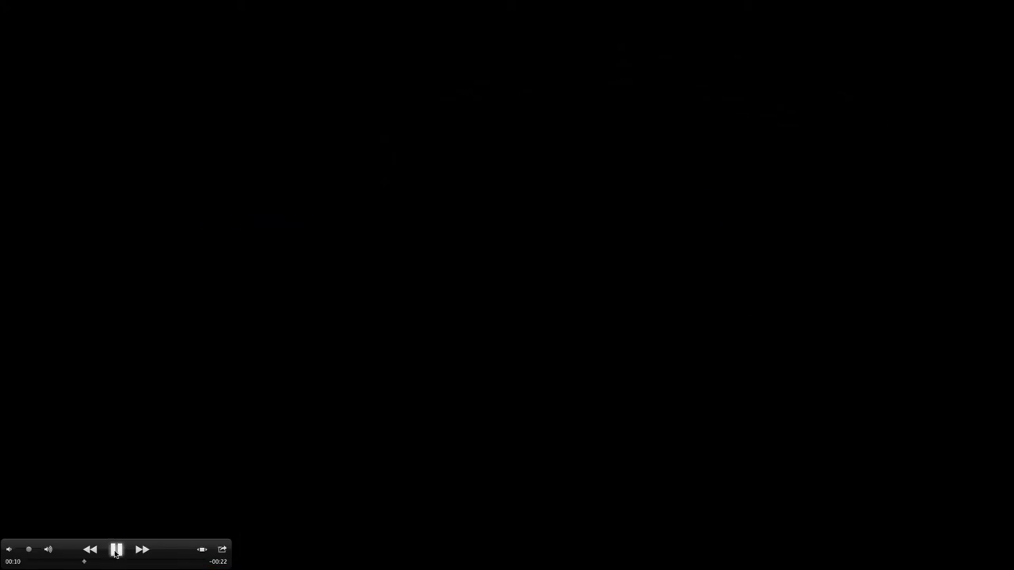
Pause courttv_red at 00:10 and scrub back to its opening 'HAVE A POSSIBLE' frame.
click(115, 553)
drag(83, 562, 22, 564)
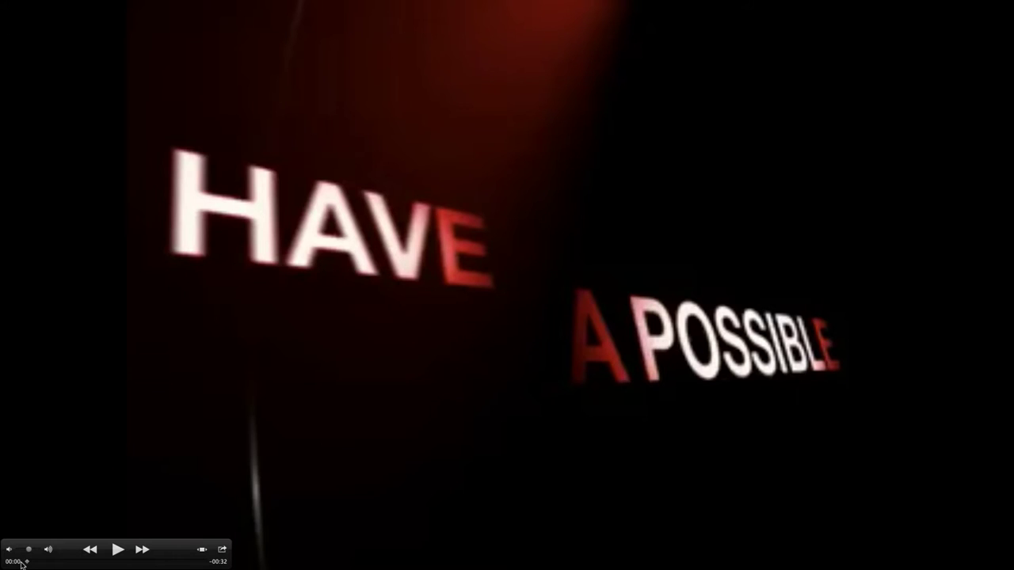
Play the promo from the start past the RED logo and pause at 00:21.
click(111, 550)
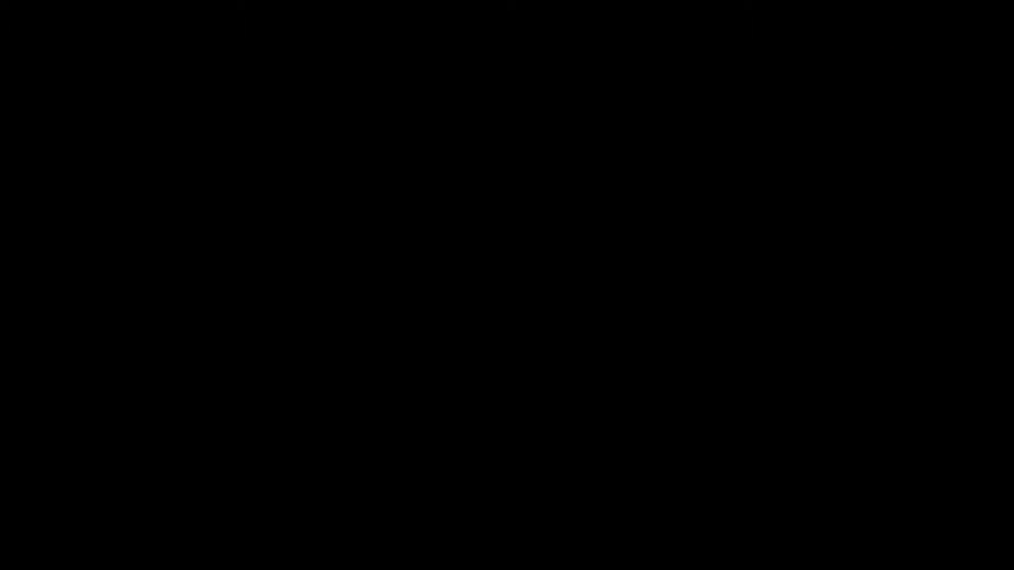
mouse_move(143, 548)
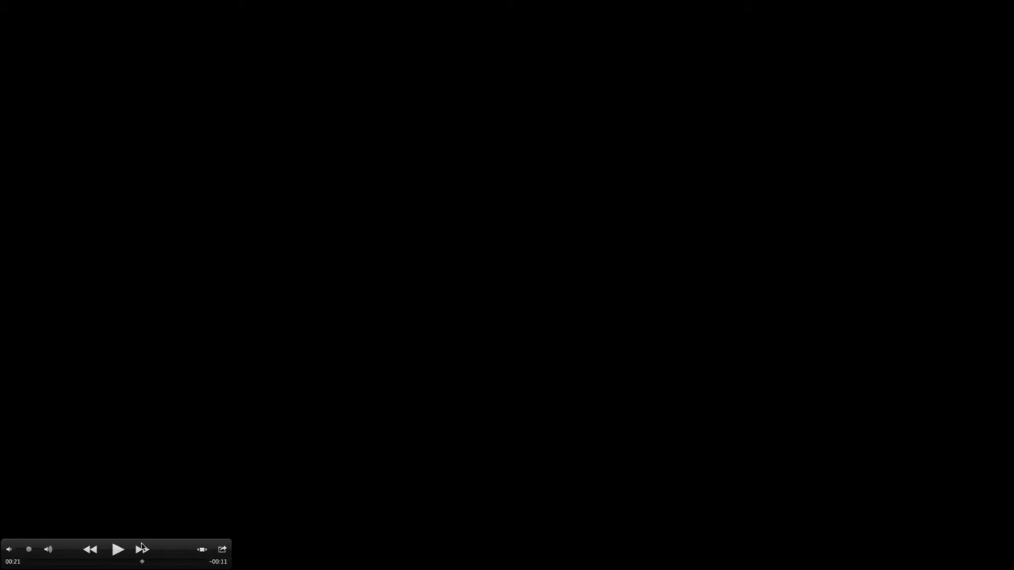
key(space)
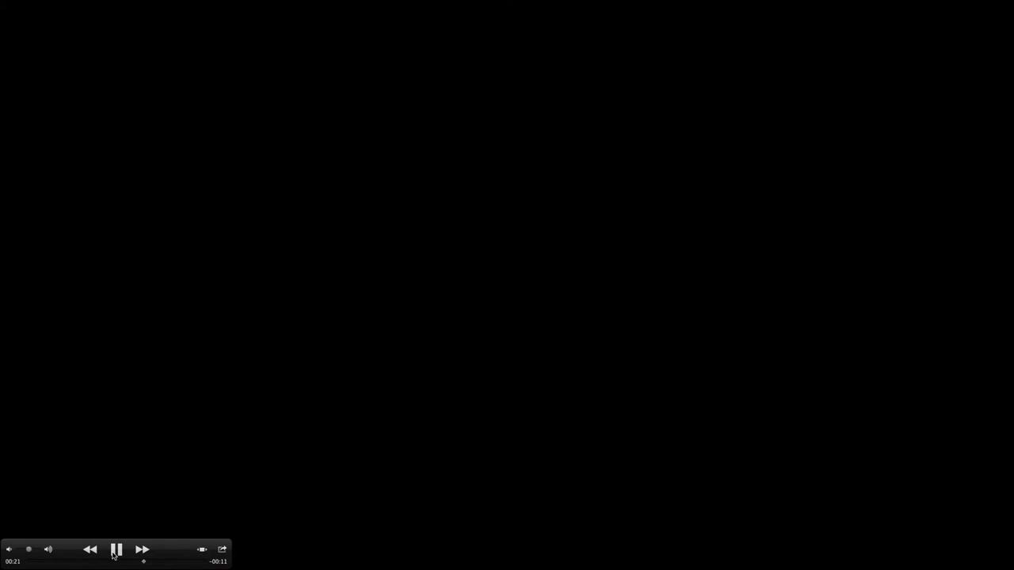
click(116, 550)
click(141, 563)
Scrub the promo back from 00:21 to the 'Real. Exciting. Dramatic.' RED logo frame.
drag(141, 563, 100, 563)
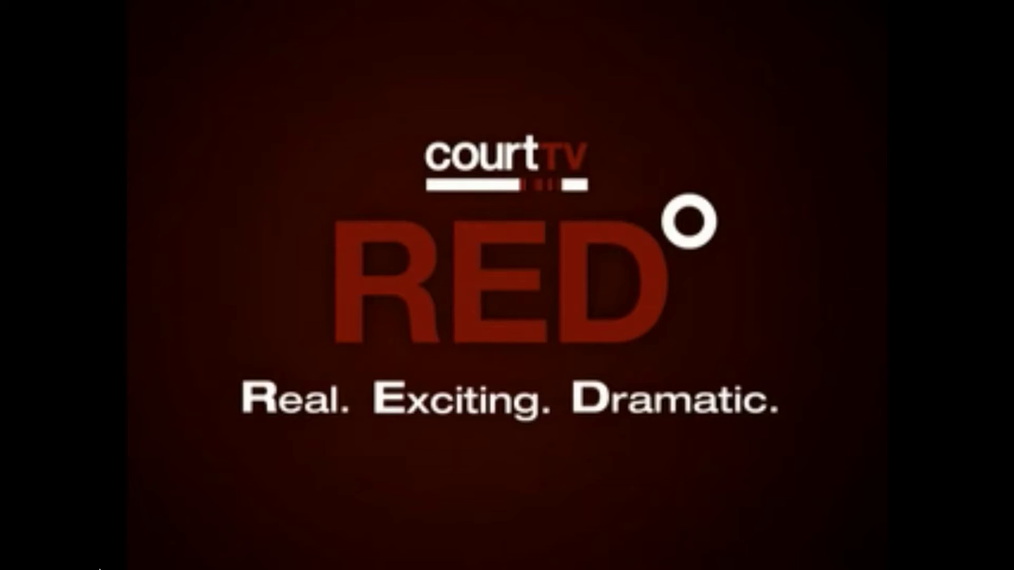
Resume the courttv_red promo from 00:19 and let it run to 00:32.
mouse_move(118, 551)
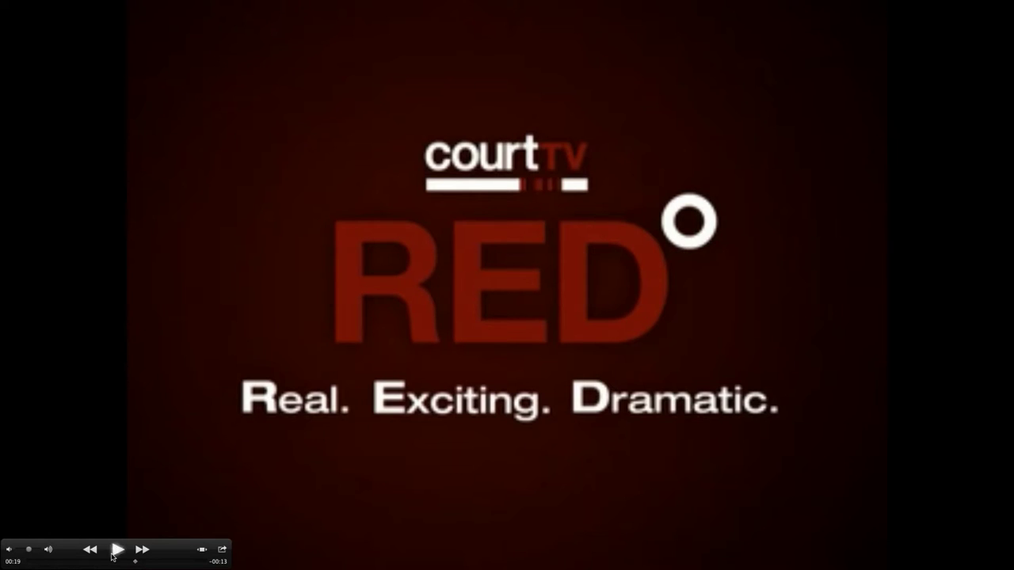
click(113, 554)
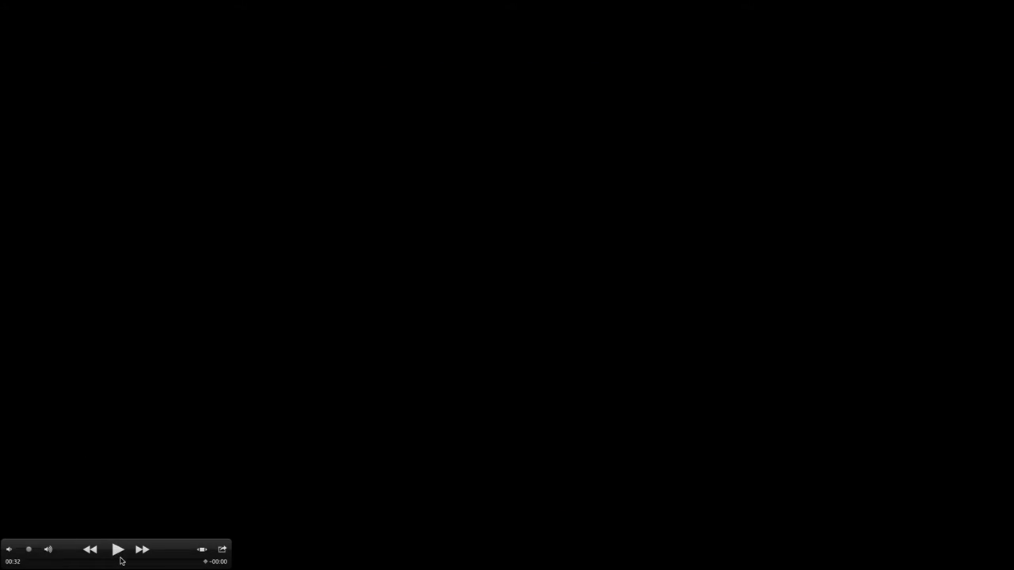
Rewind the promo to 00:25, then to 00:22, and replay its closing title cards.
drag(184, 563, 142, 568)
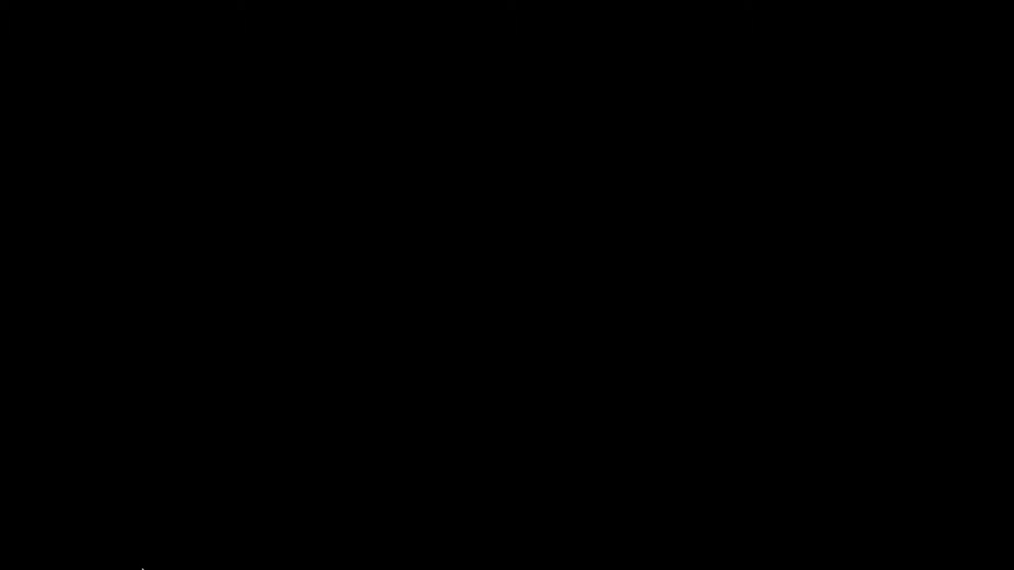
click(116, 550)
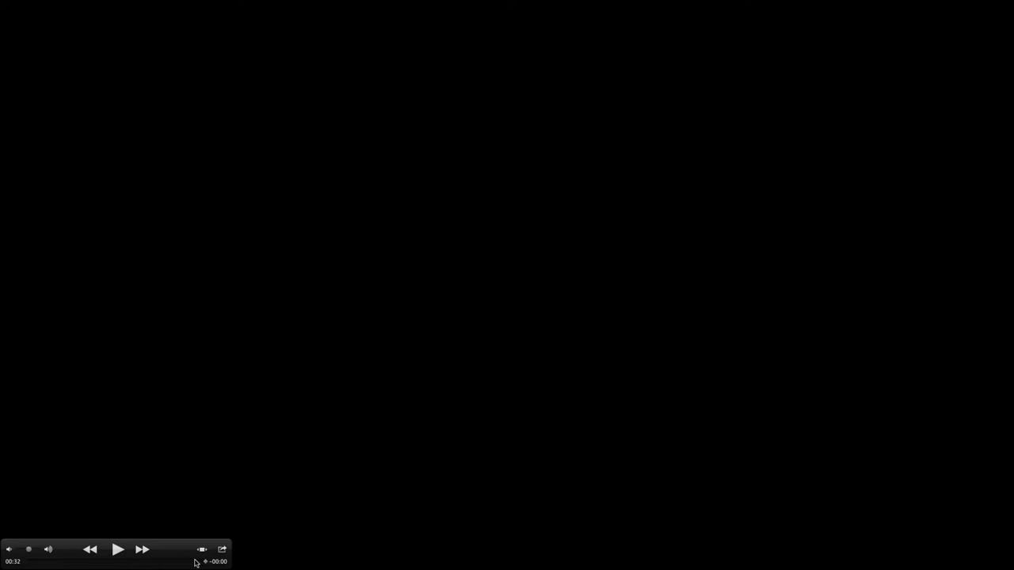
drag(191, 566, 146, 567)
key(space)
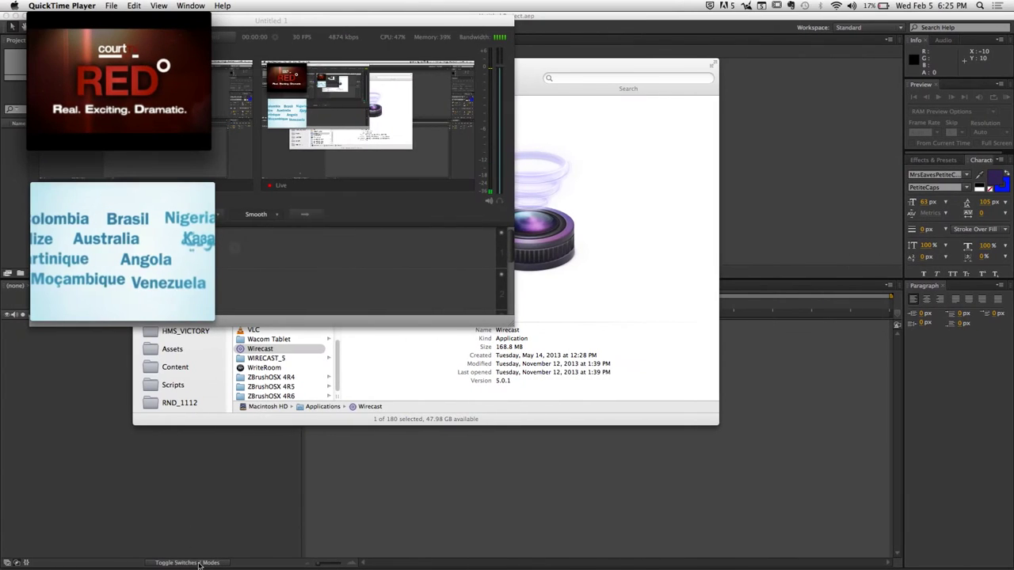
Return to Safari's Creating and Animating Text overview and open the Shop Vac video on YouTube.
mouse_move(283, 547)
click(311, 556)
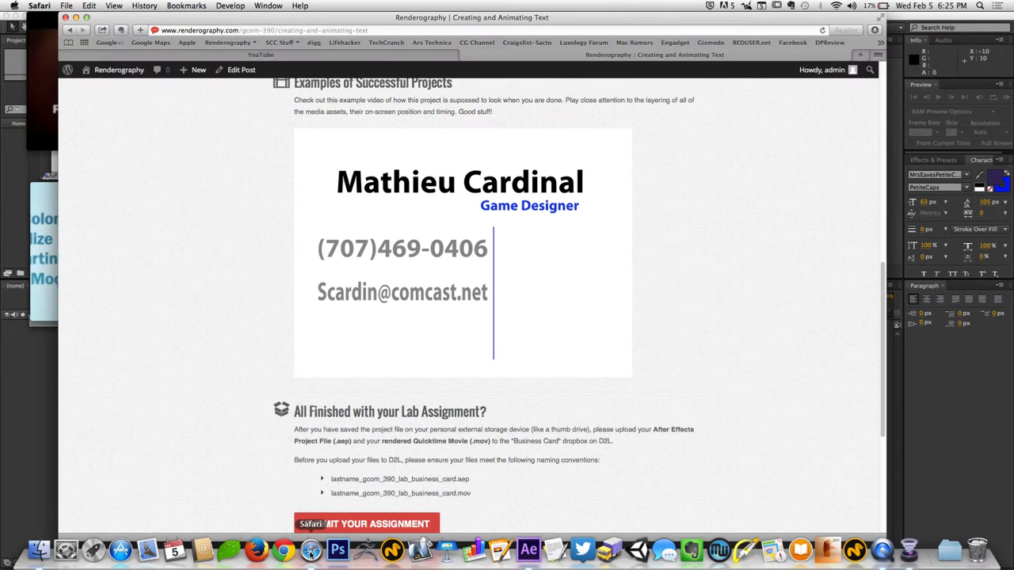
scroll(233, 183, up, 5)
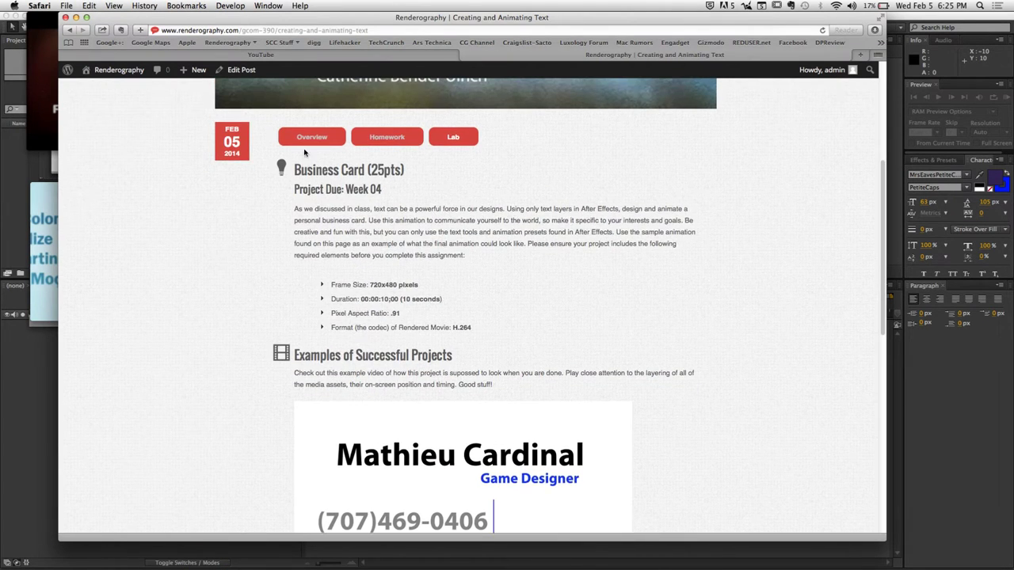
click(325, 139)
scroll(184, 290, down, 3)
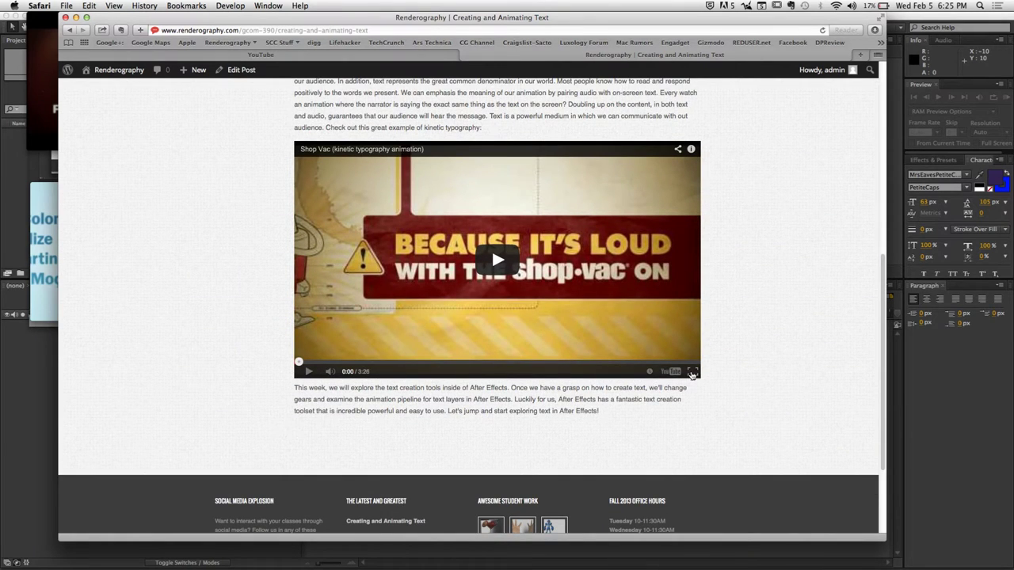
click(671, 372)
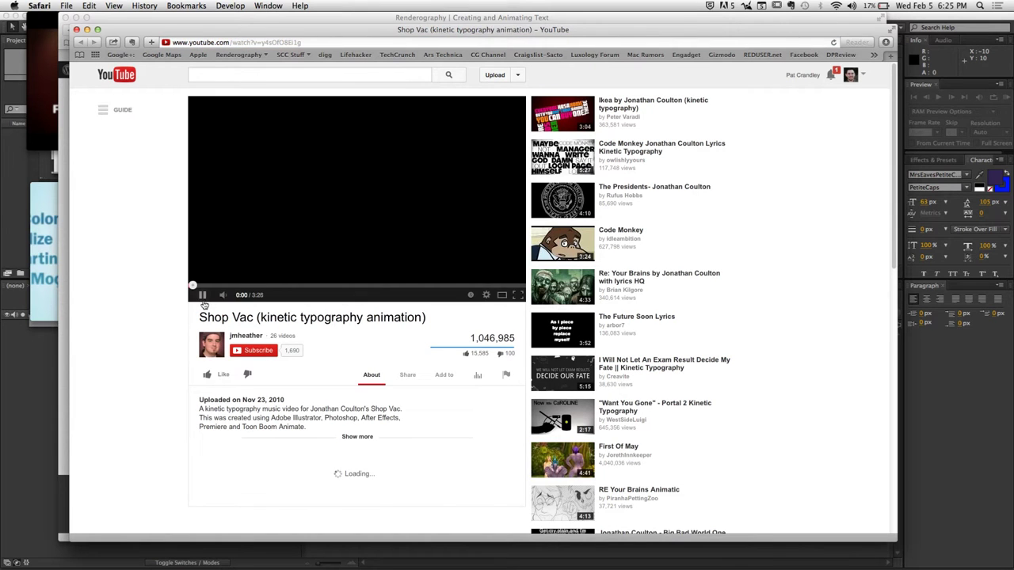
Switch the Shop Vac video to HD quality and make it full screen.
click(487, 294)
click(484, 219)
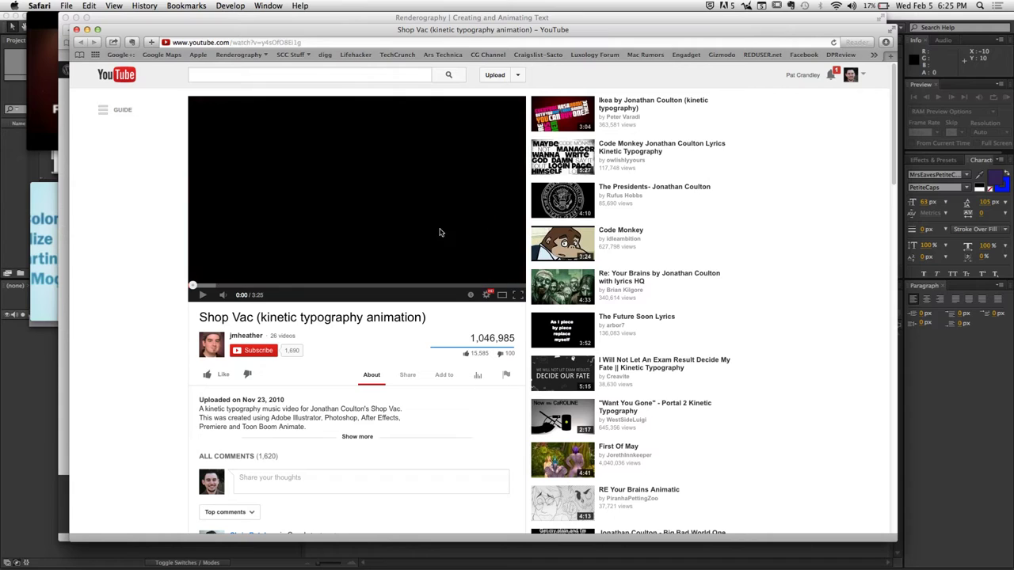
click(517, 294)
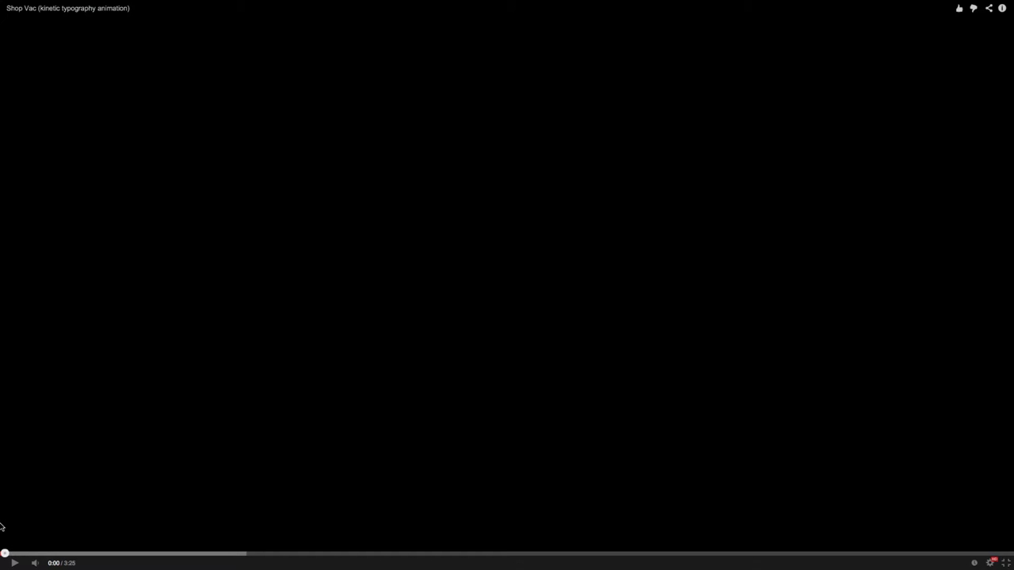
Play the Shop Vac kinetic typography video through to its 3:25 end screen.
click(14, 563)
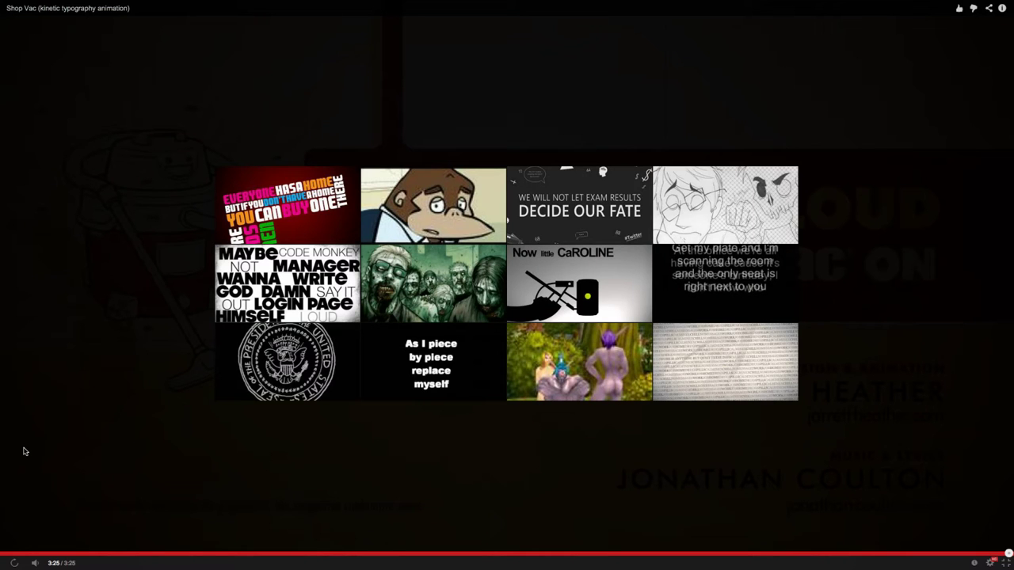
Rewind the Shop Vac video to about 0:12 and pause at 0:14 on 'and a SWING SET and a dog'.
click(68, 554)
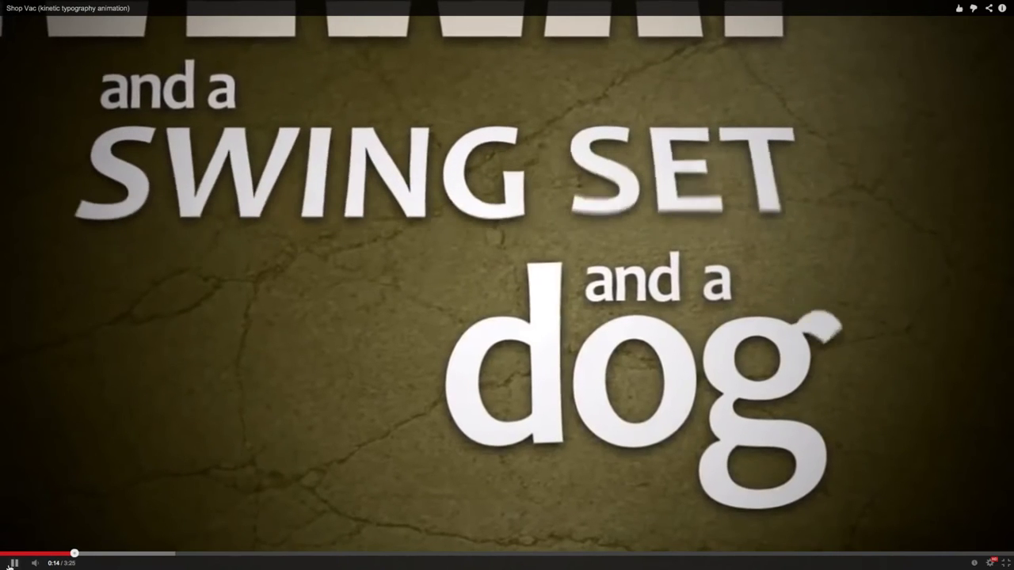
click(11, 564)
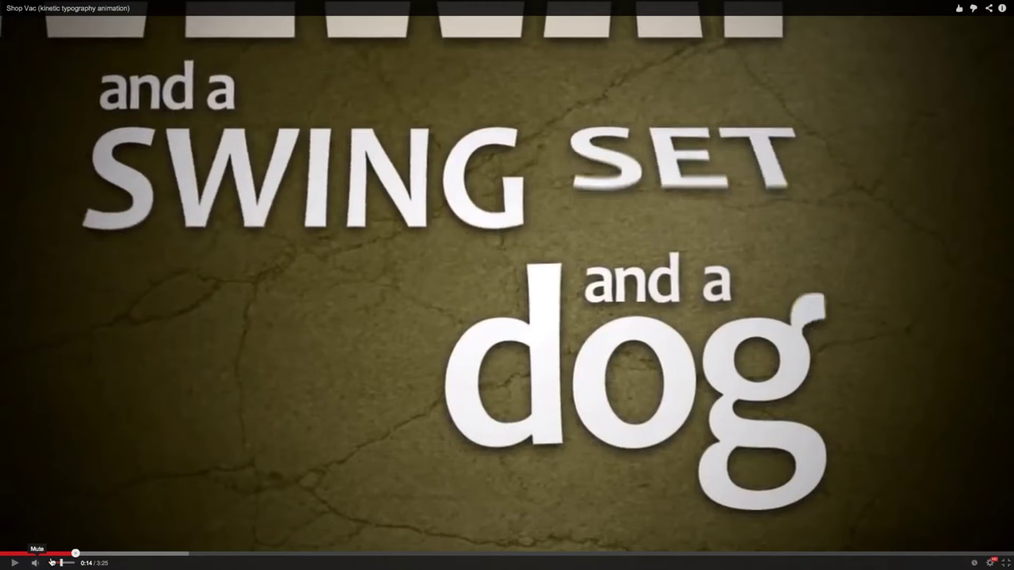
Play on past the BECAUSE IT'S LOUD scene and pause on the 'We hung a flag ABOVE THE DOOR' title.
click(15, 563)
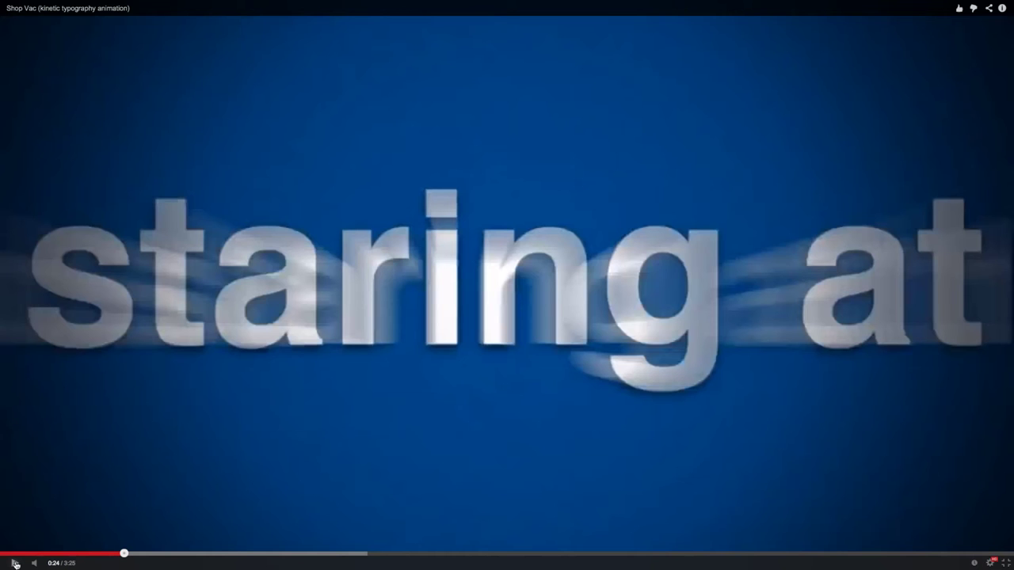
click(15, 564)
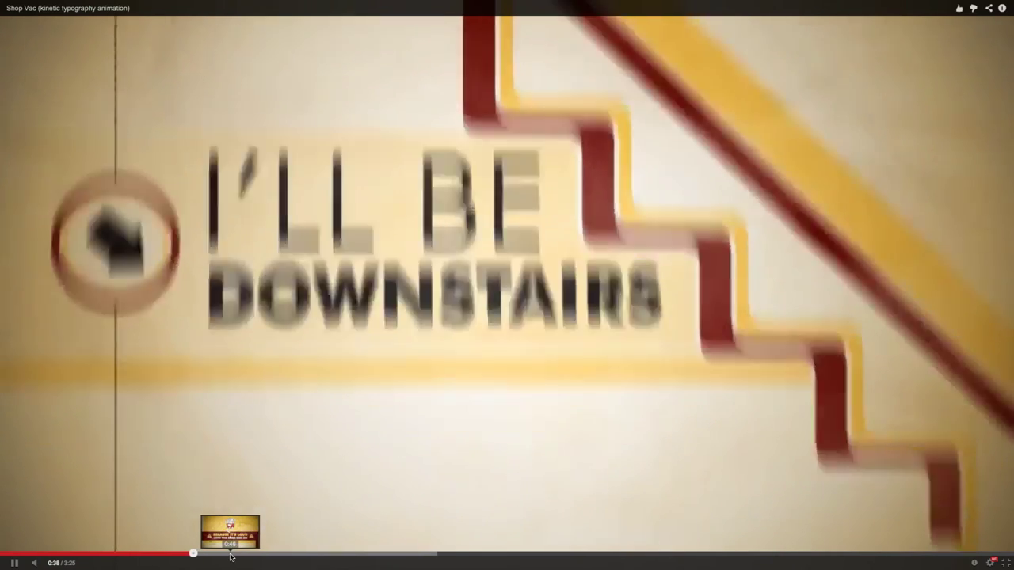
click(227, 557)
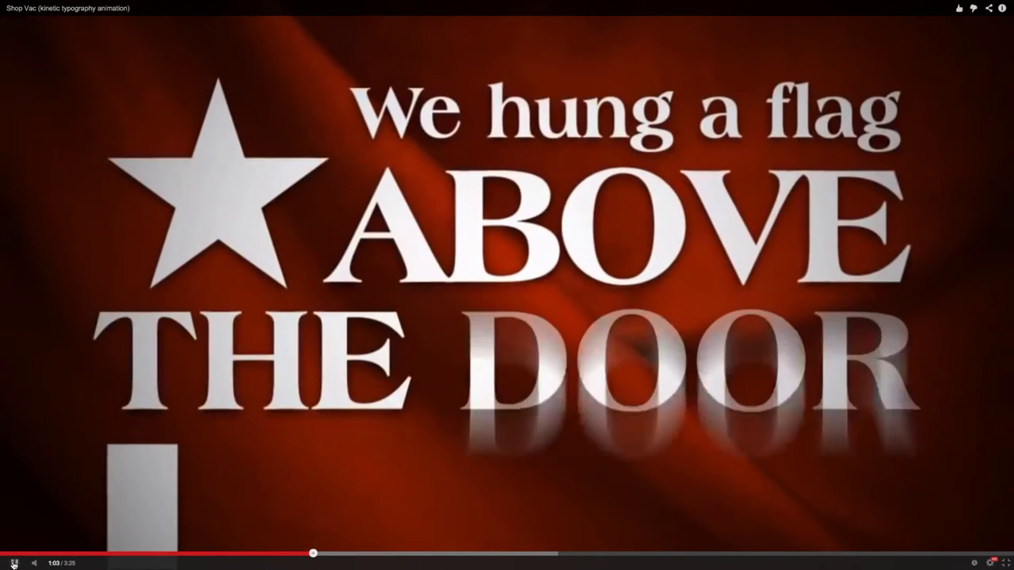
click(14, 563)
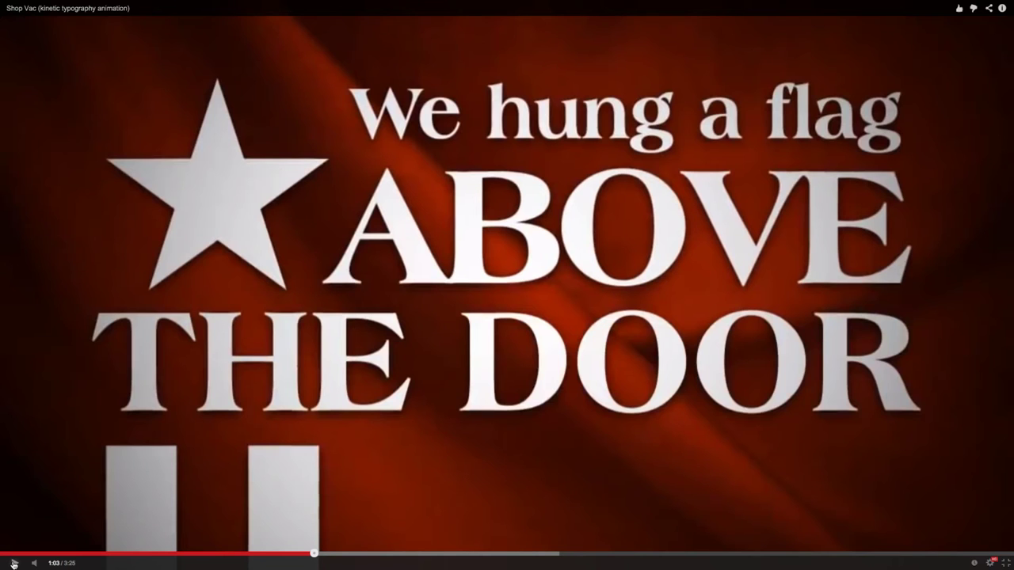
click(13, 563)
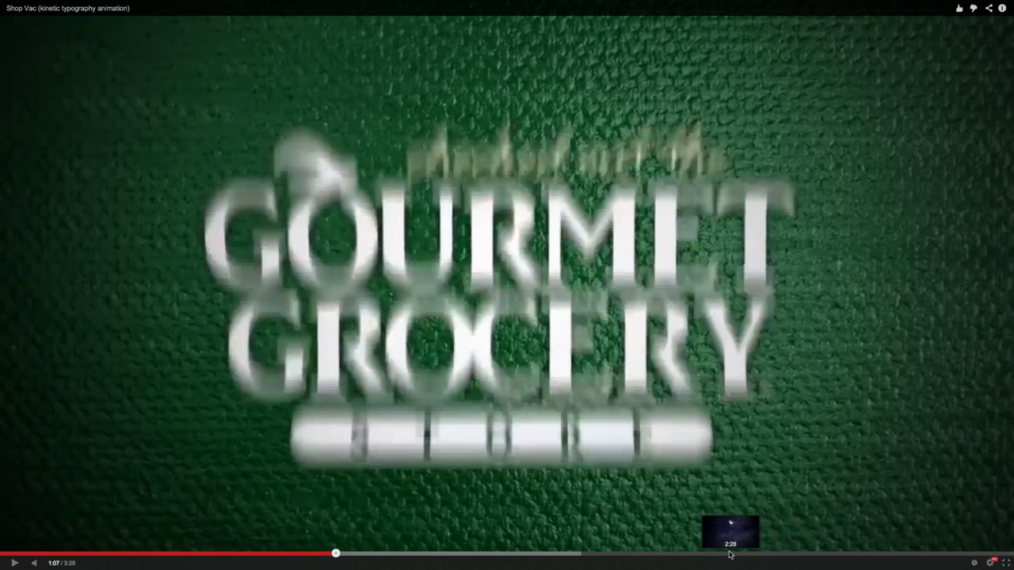
Jump to the 2:08 map review scene, keep it playing, and lower the volume.
click(630, 554)
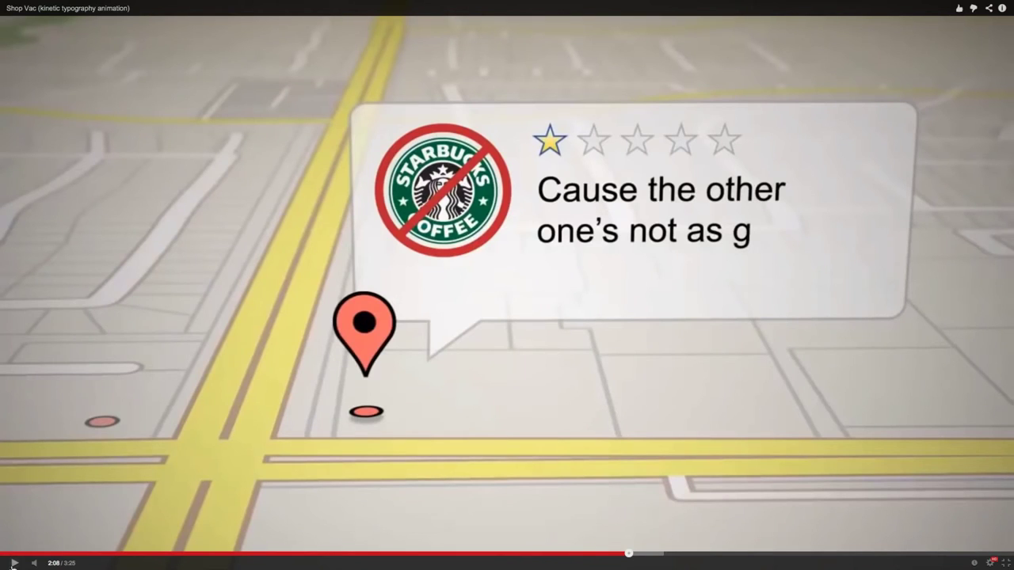
click(13, 563)
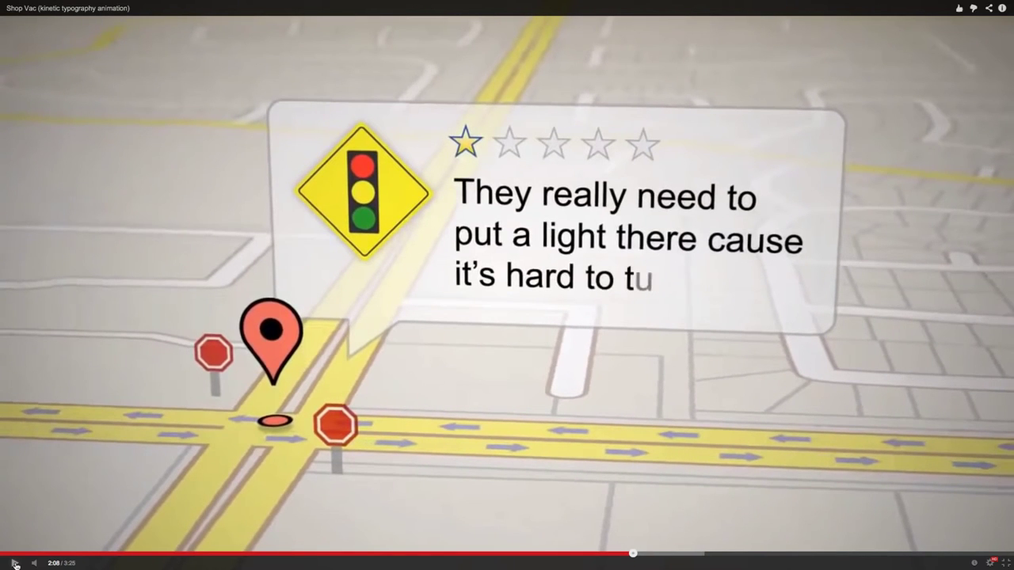
mouse_move(38, 563)
click(14, 563)
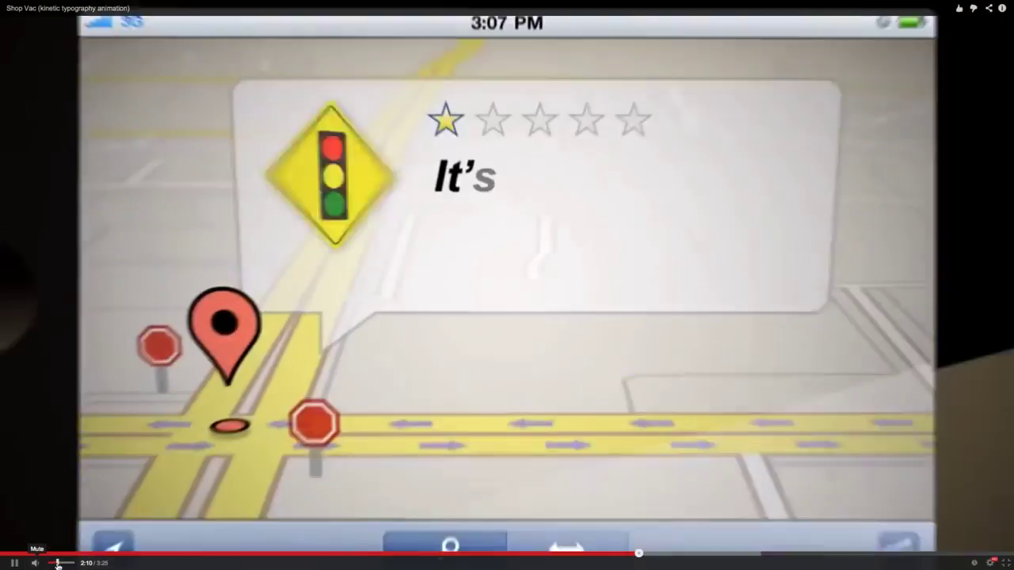
click(62, 563)
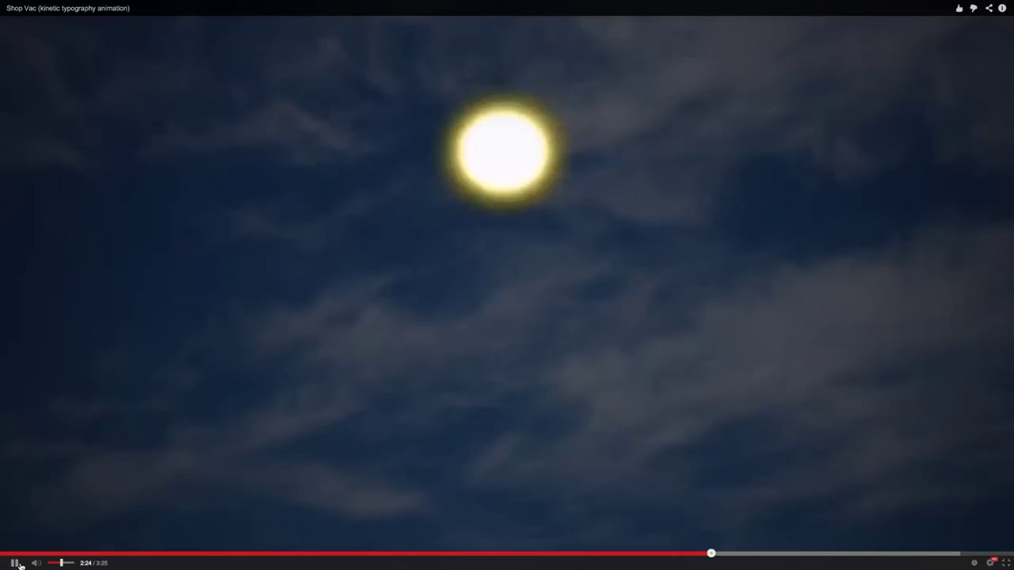
Replay from 2:22 into the 'and when it's time' sky scene, then exit full screen.
click(15, 563)
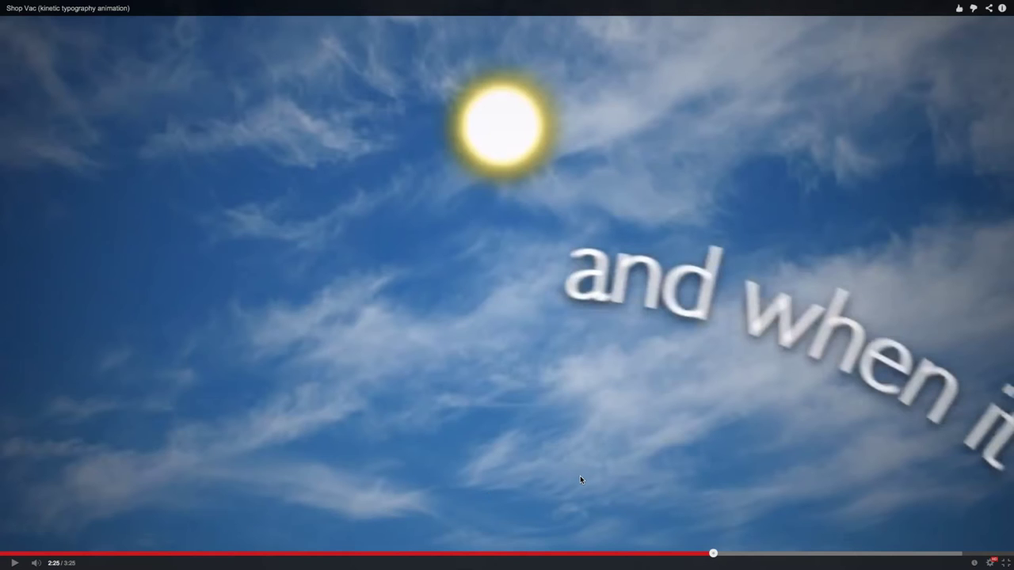
click(700, 553)
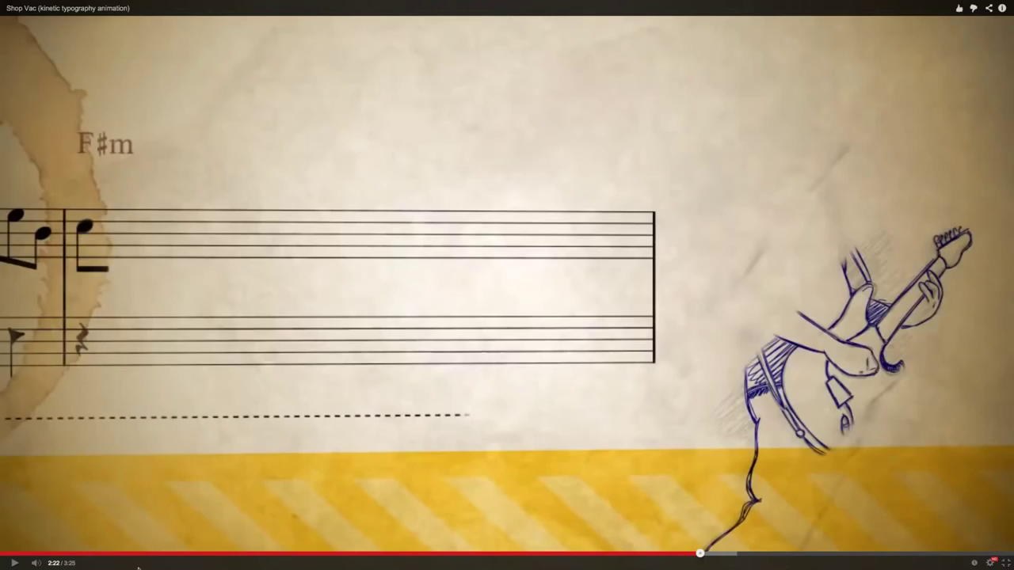
click(15, 563)
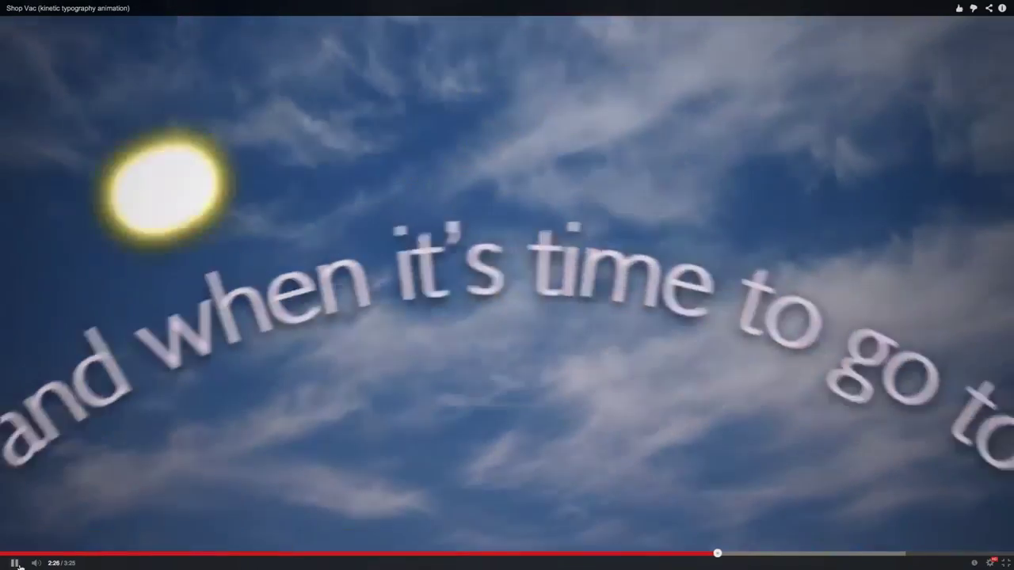
click(16, 563)
key(Escape)
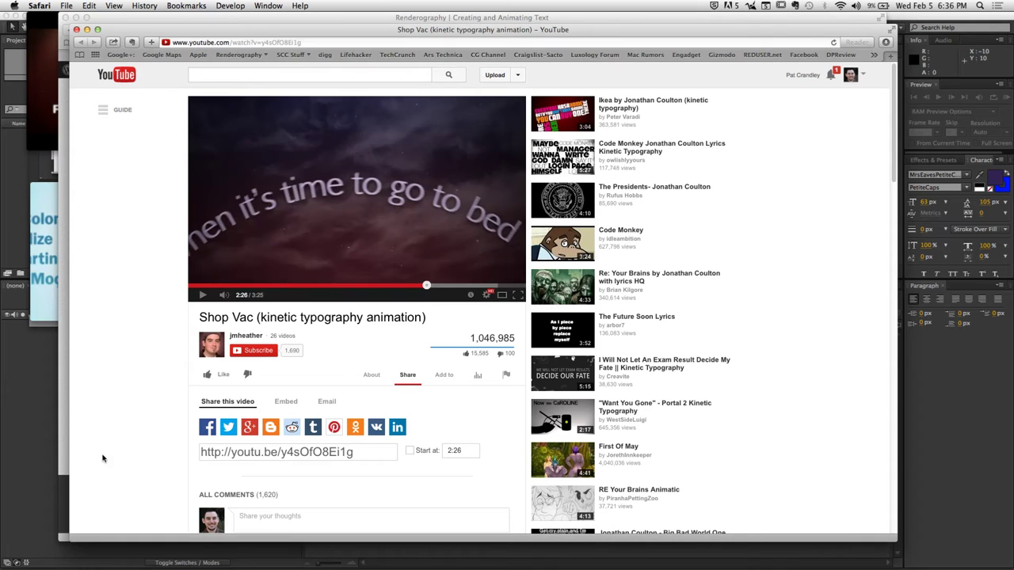
Close the YouTube Shop Vac window to get back to the Renderography 'Creating and Animating Text' page.
click(76, 30)
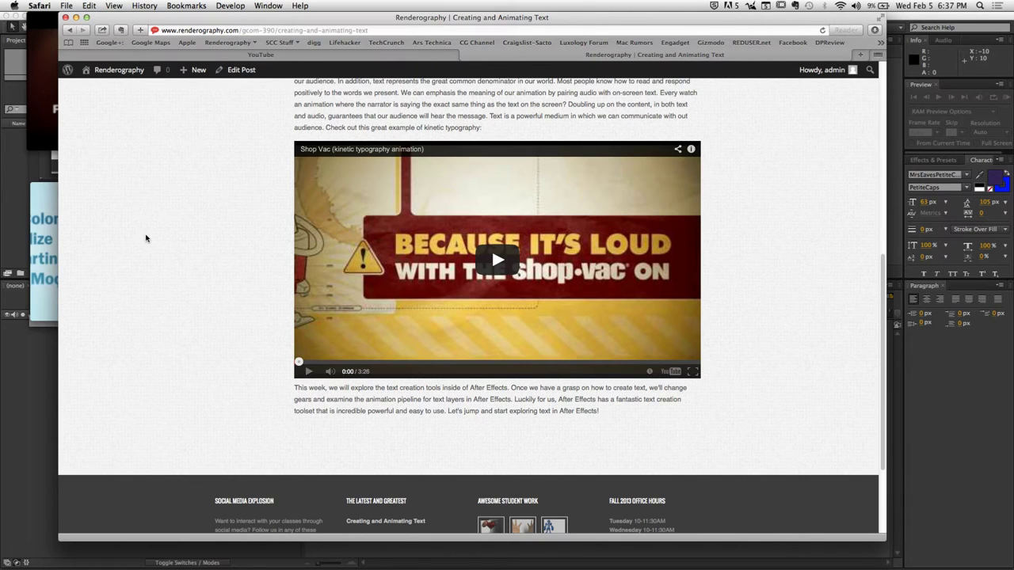
Switch from Safari to the empty Untitled Project.aep in After Effects.
click(34, 439)
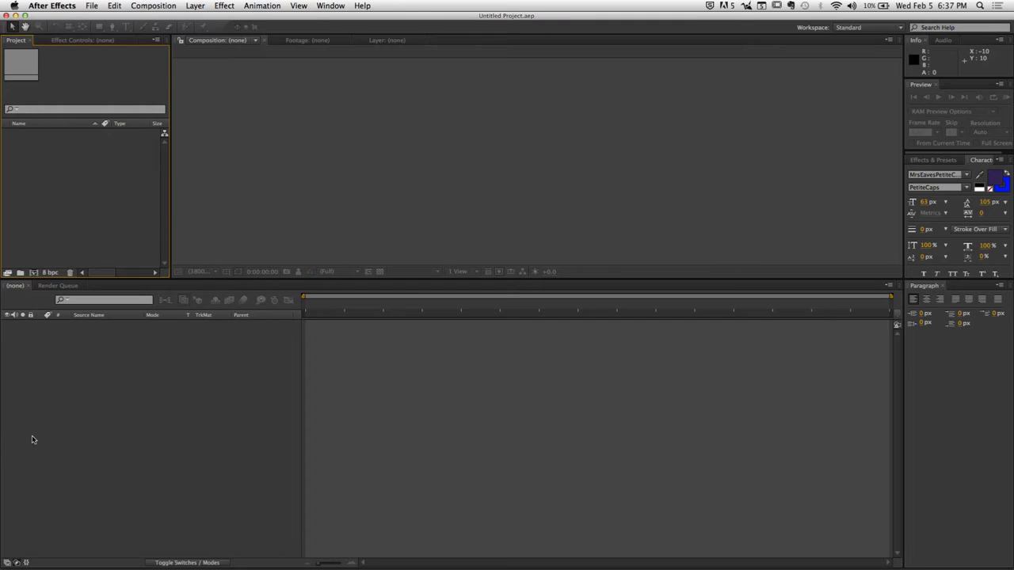
Start a new composition (Comp 1, 720 × 486, 30 fps) and move its settings dialog lower.
click(178, 7)
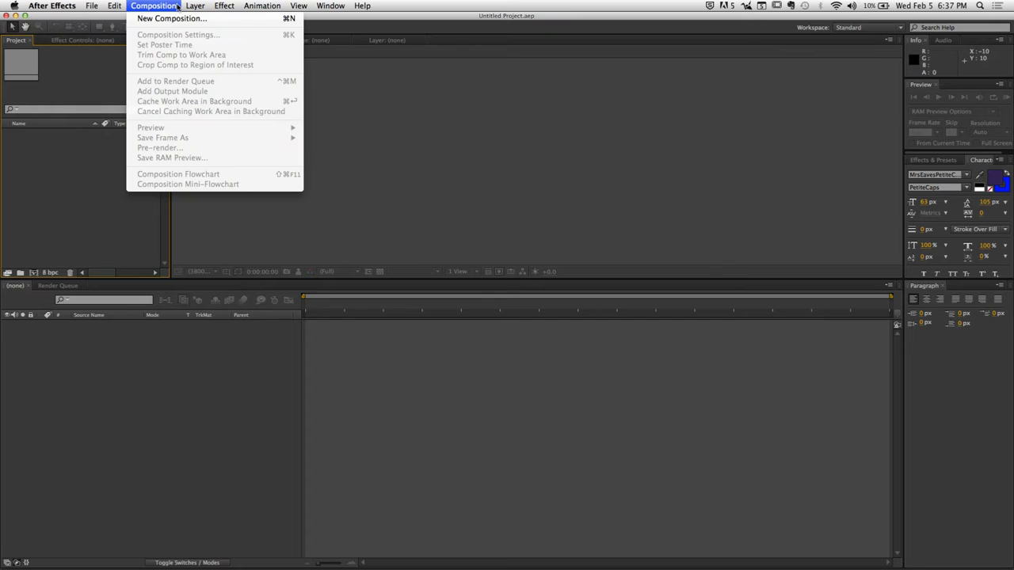
click(176, 19)
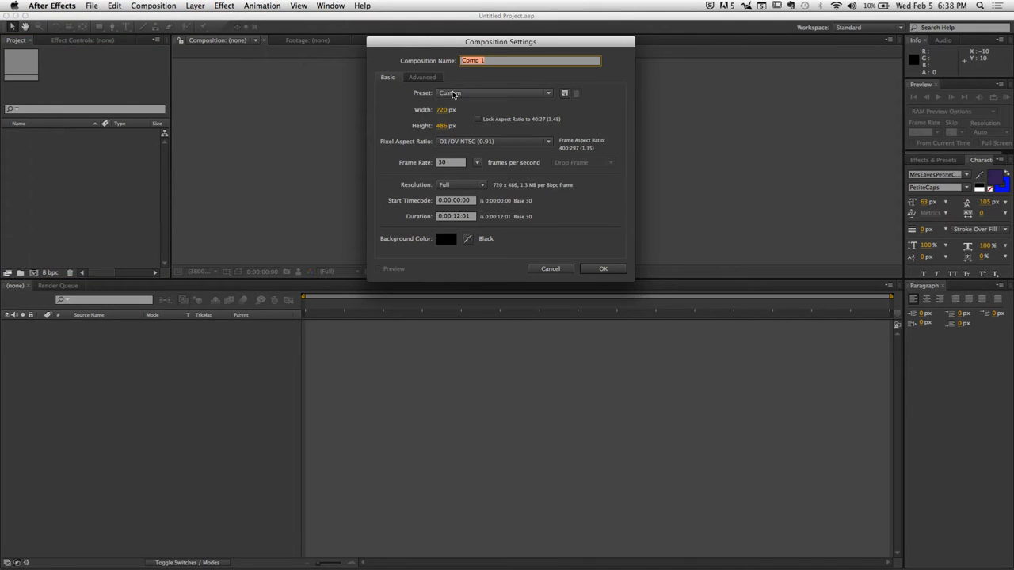
drag(454, 43, 457, 83)
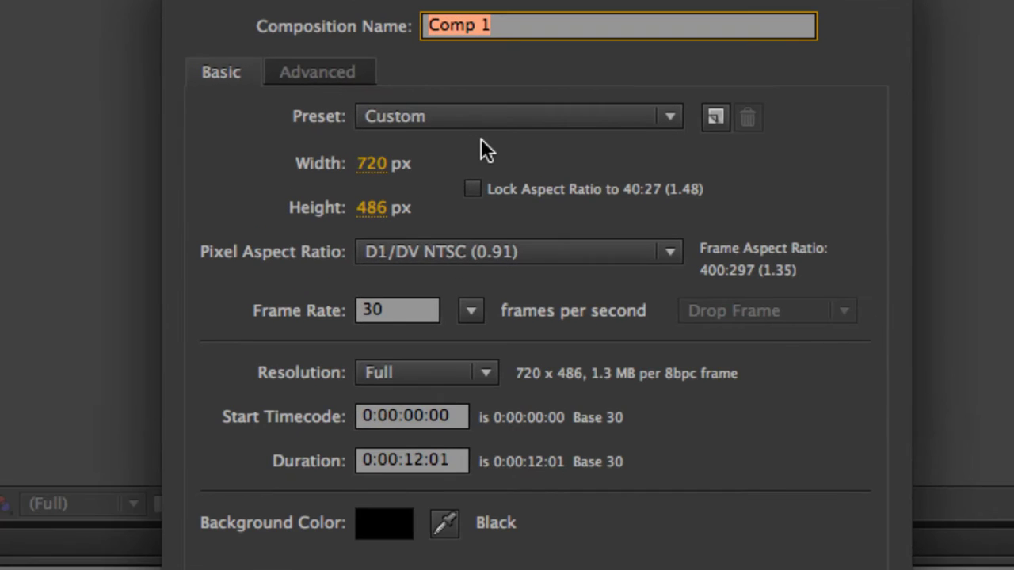
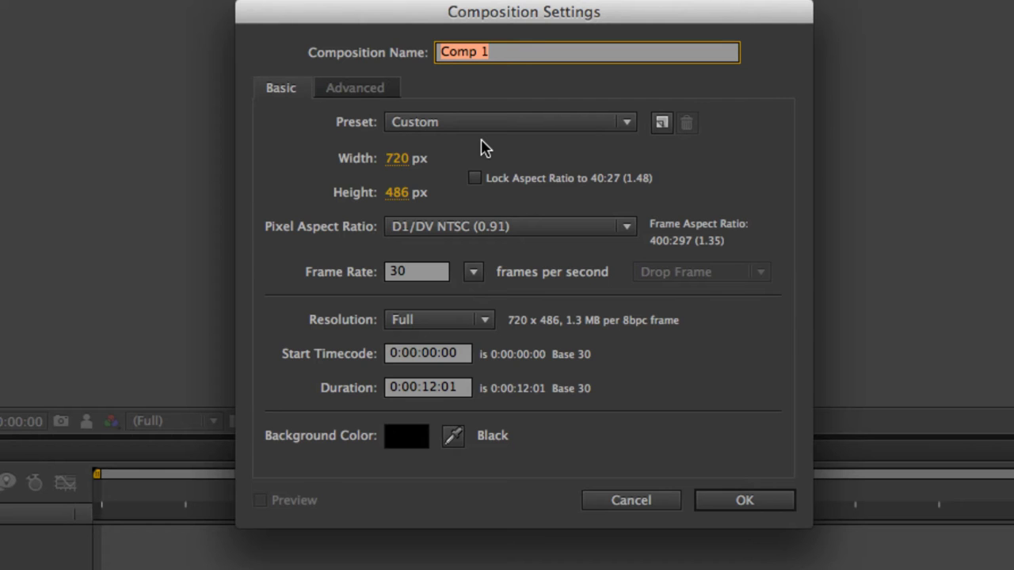
Apply the NTSC DV composition preset for 720×480 at 29.97 fps.
click(475, 127)
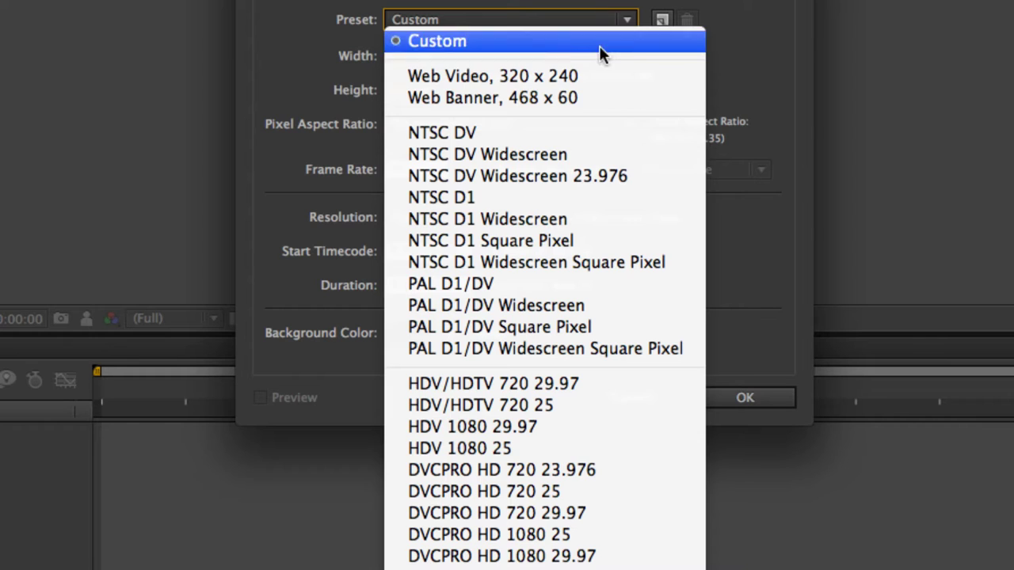
click(581, 127)
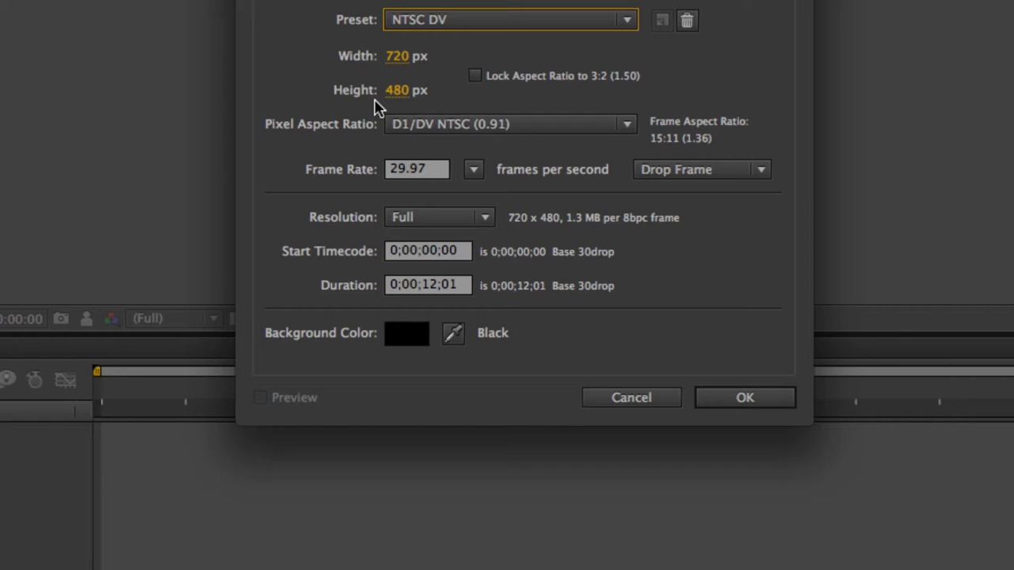
click(440, 22)
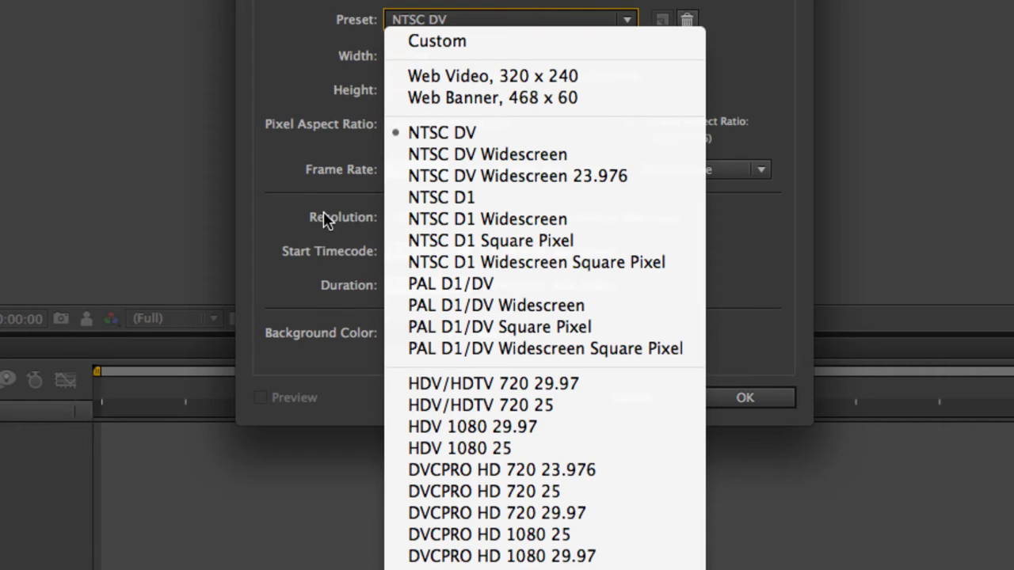
click(360, 208)
click(505, 127)
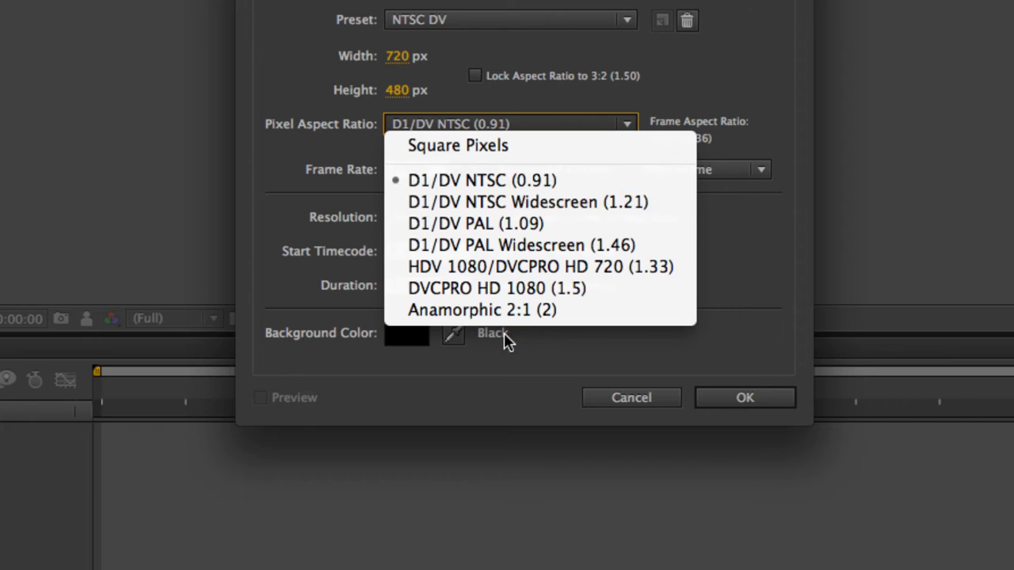
click(296, 193)
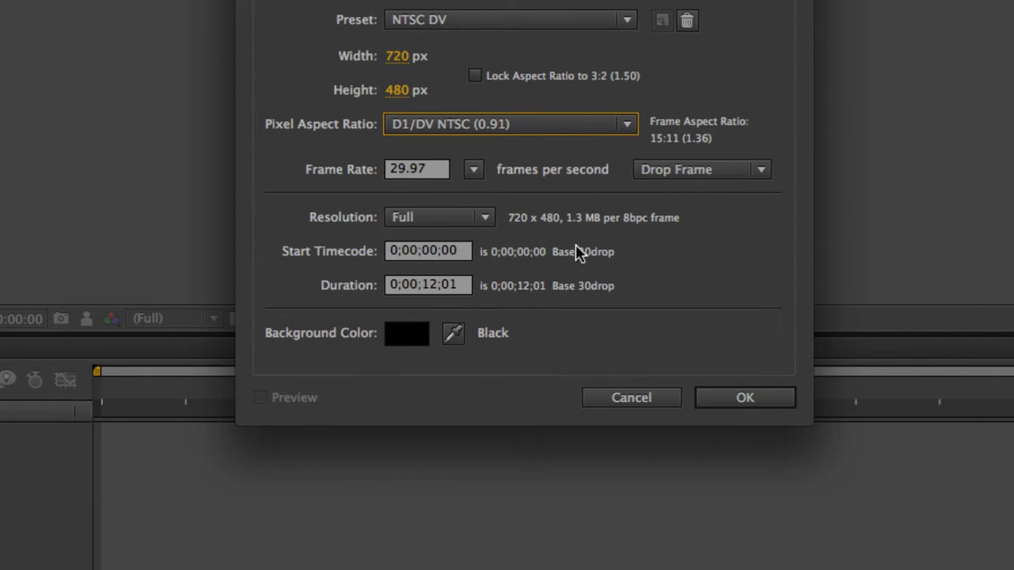
click(553, 131)
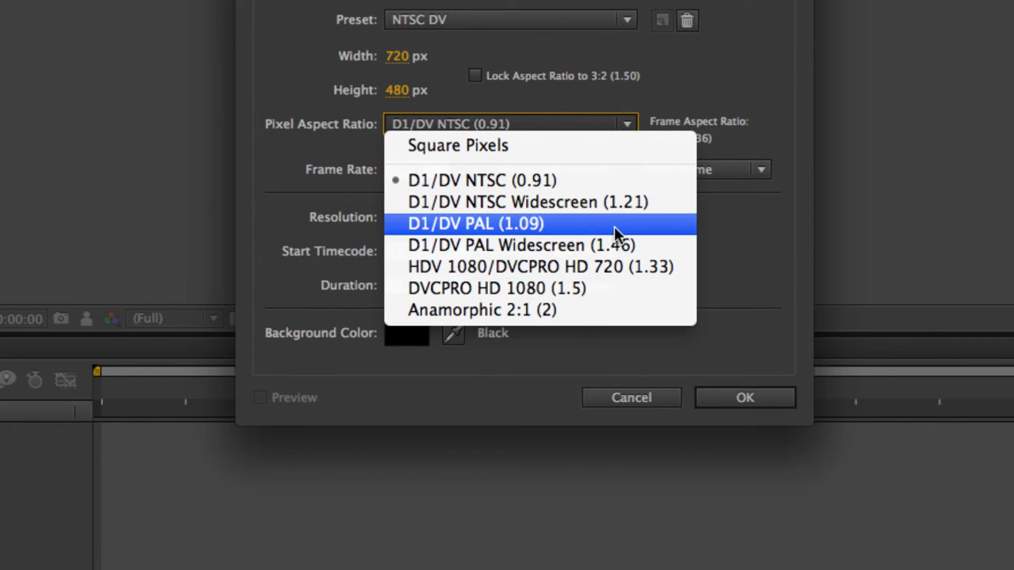
click(756, 241)
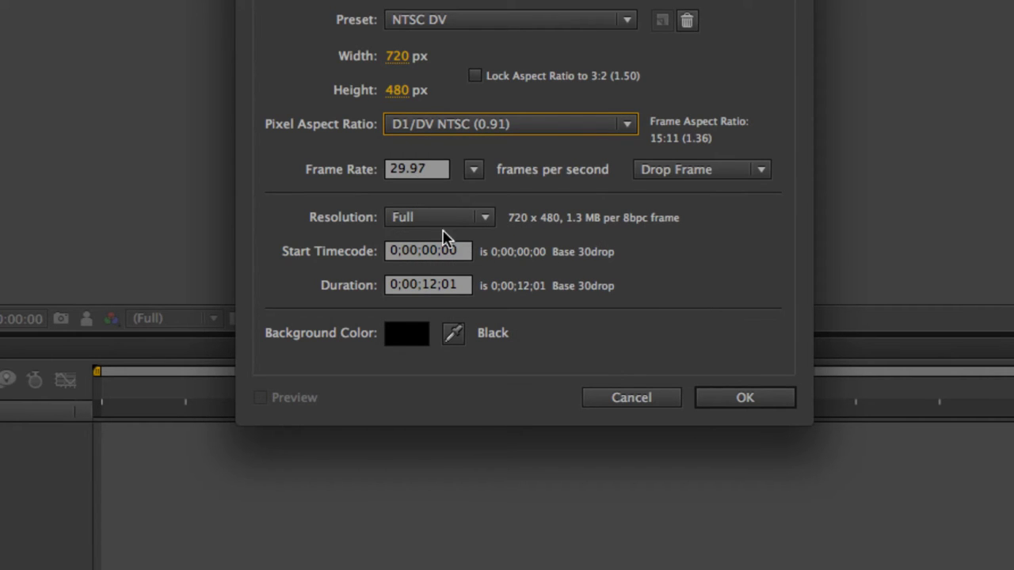
click(472, 170)
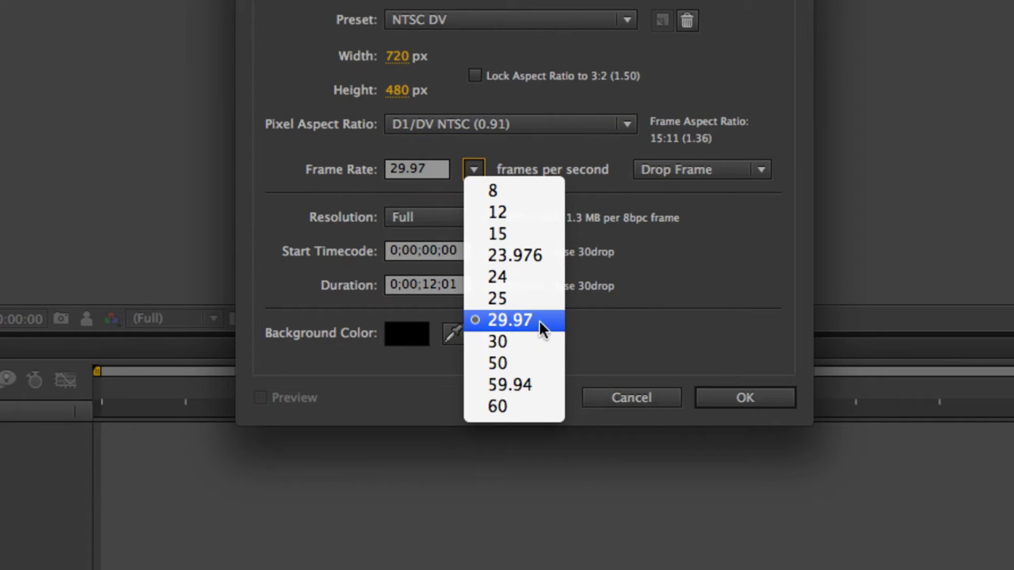
click(515, 320)
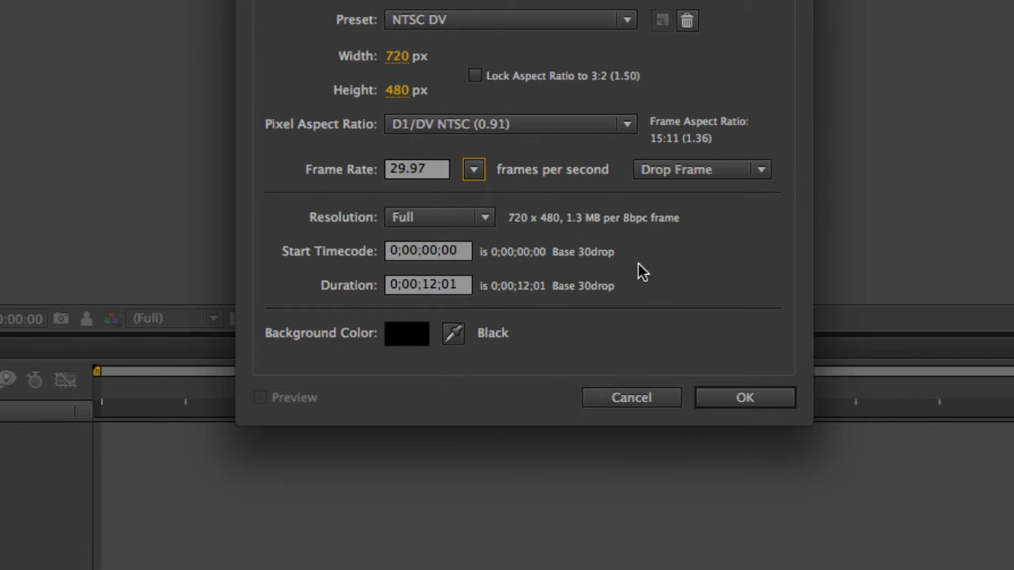
click(441, 293)
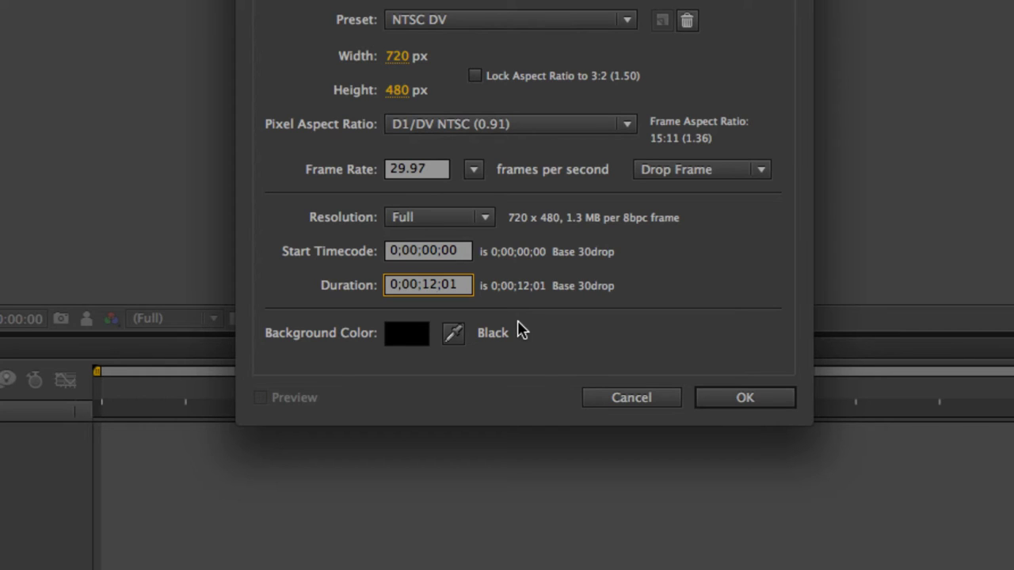
Change the composition duration from 0;00;12;01 to 0;00;05;00.
key(shift+Left)
key(shift+Left)
text(05)
key(BackSpace)
text(0)
Keep drop-frame timecode and create Comp 1 at 720×480, 5 seconds, 29.97 fps.
click(699, 169)
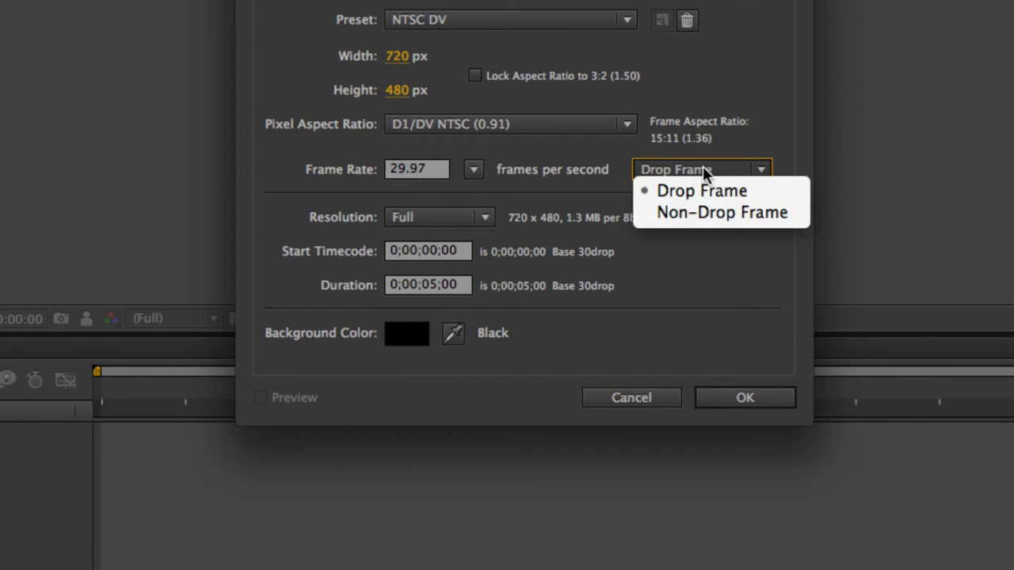
click(711, 213)
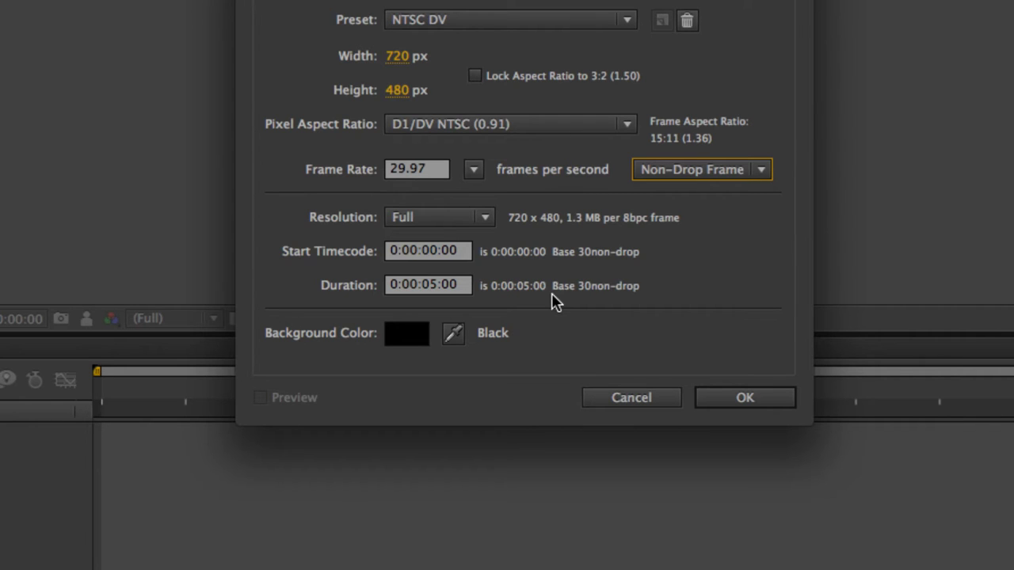
click(683, 173)
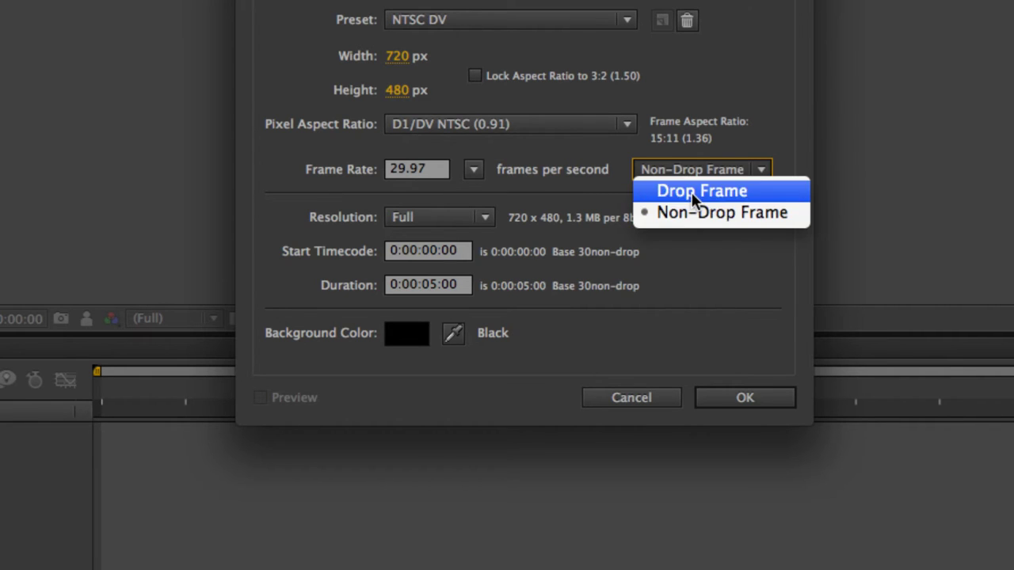
click(692, 193)
click(739, 401)
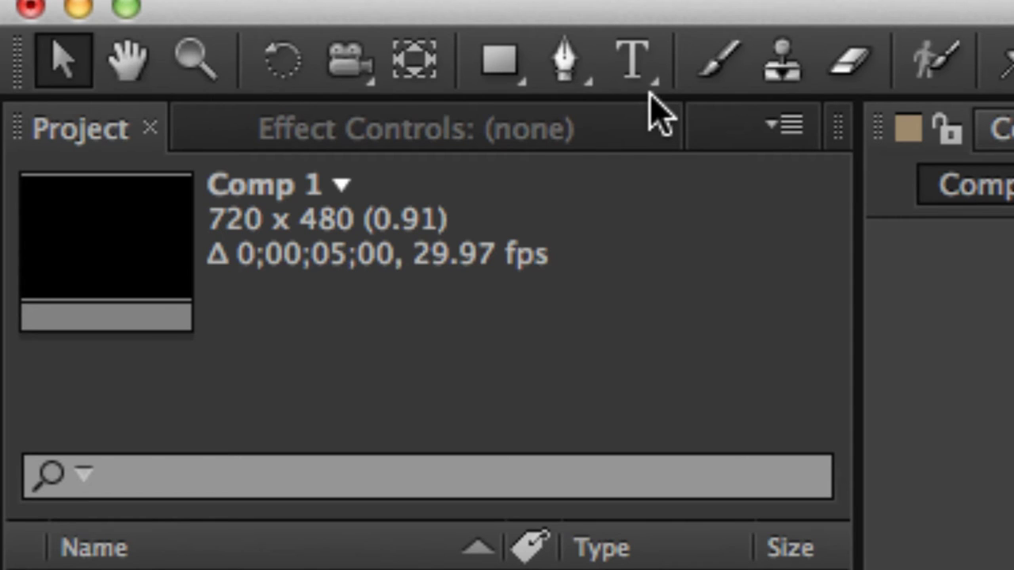
Add a horizontal text layer in the upper-left reading 'PAT IS RAD!', correcting the typo.
click(648, 86)
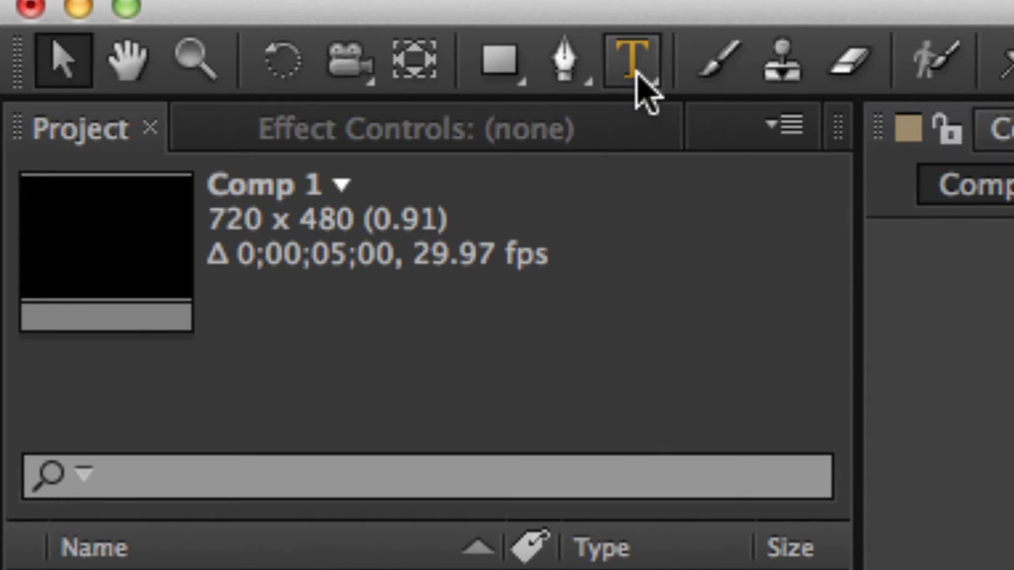
drag(640, 79, 966, 123)
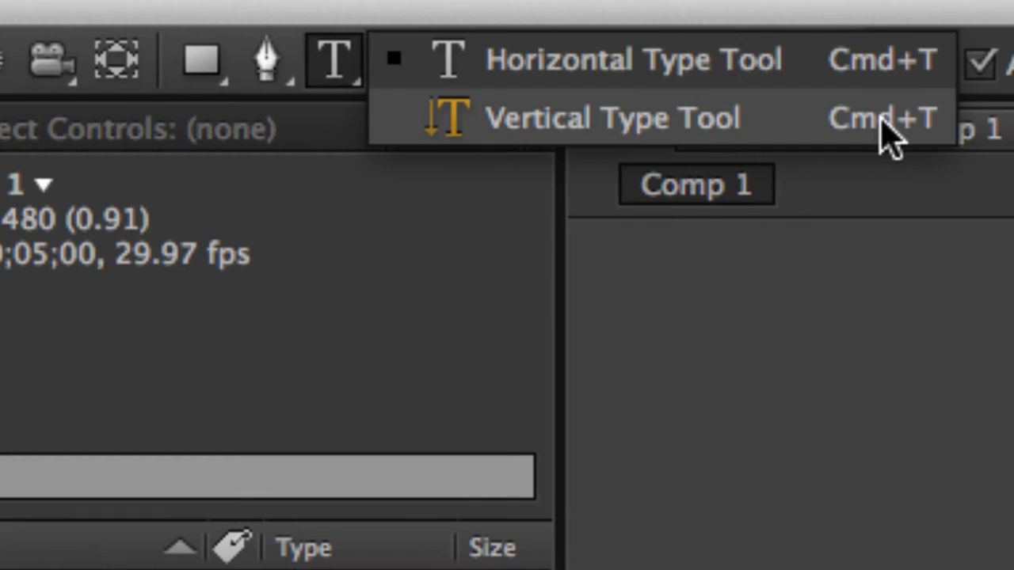
drag(882, 119, 693, 79)
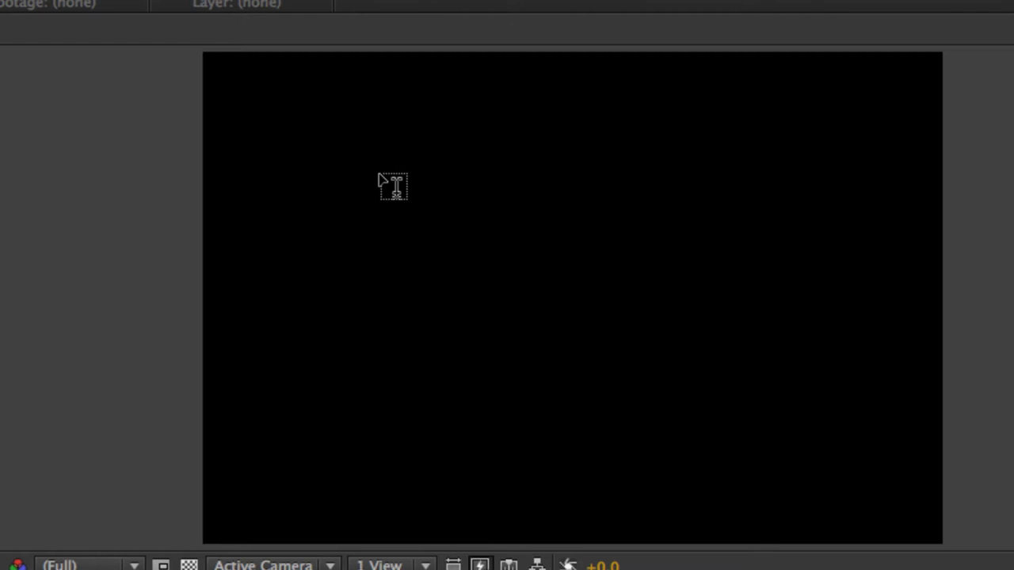
click(361, 226)
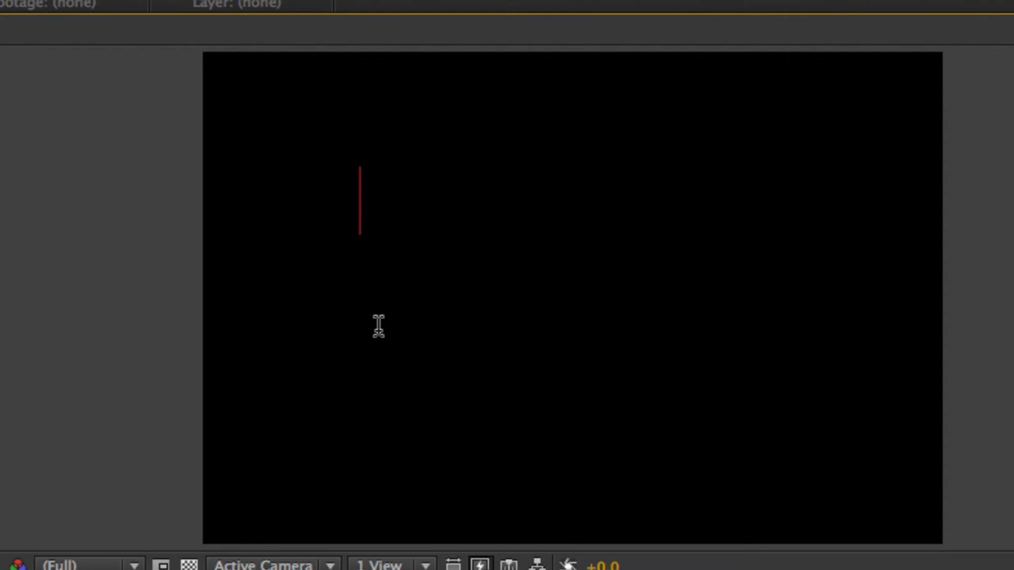
text(PAT)
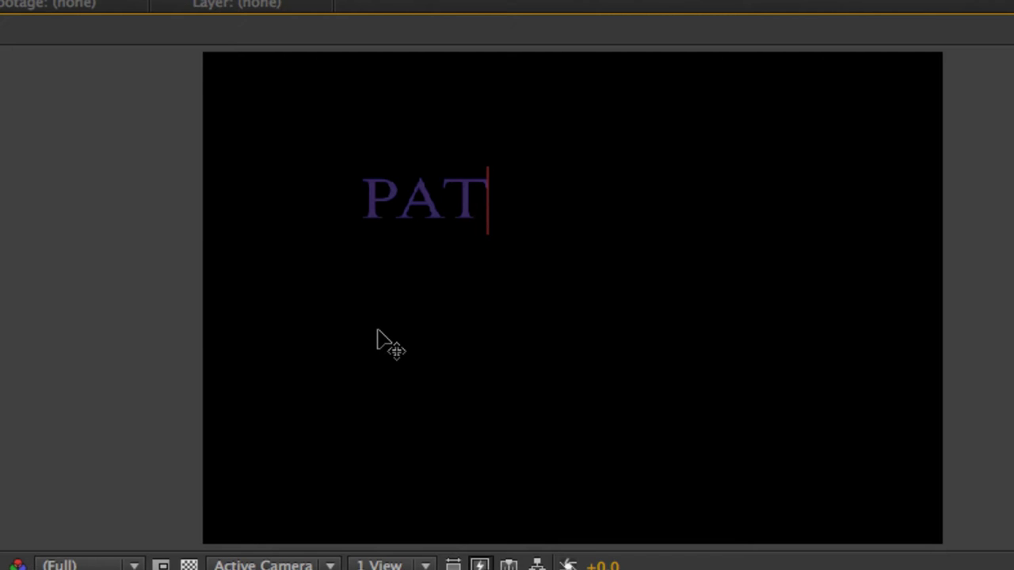
text( S)
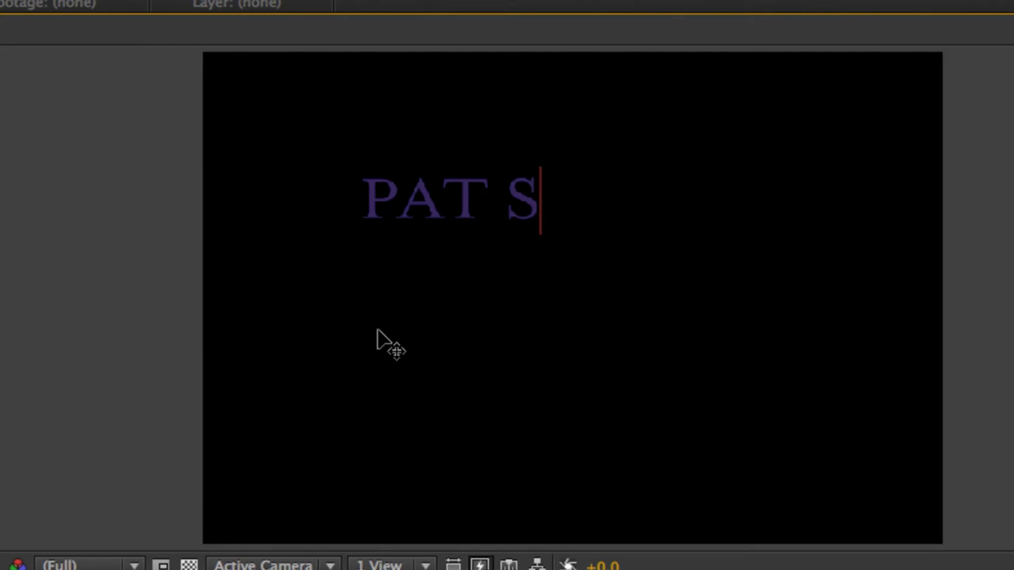
text(IS)
key(BackSpace)
key(BackSpace)
key(BackSpace)
key(BackSpace)
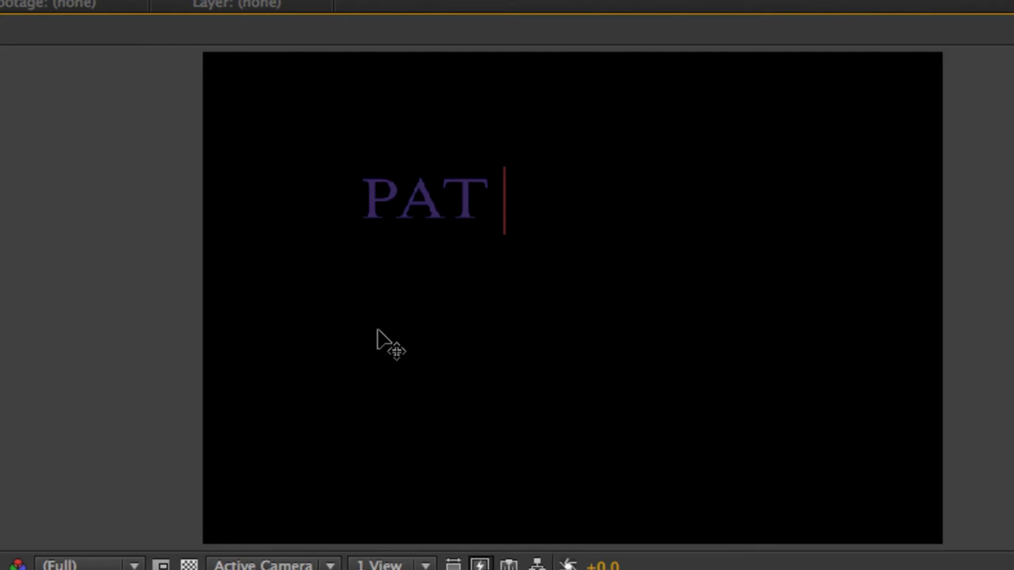
text(IS )
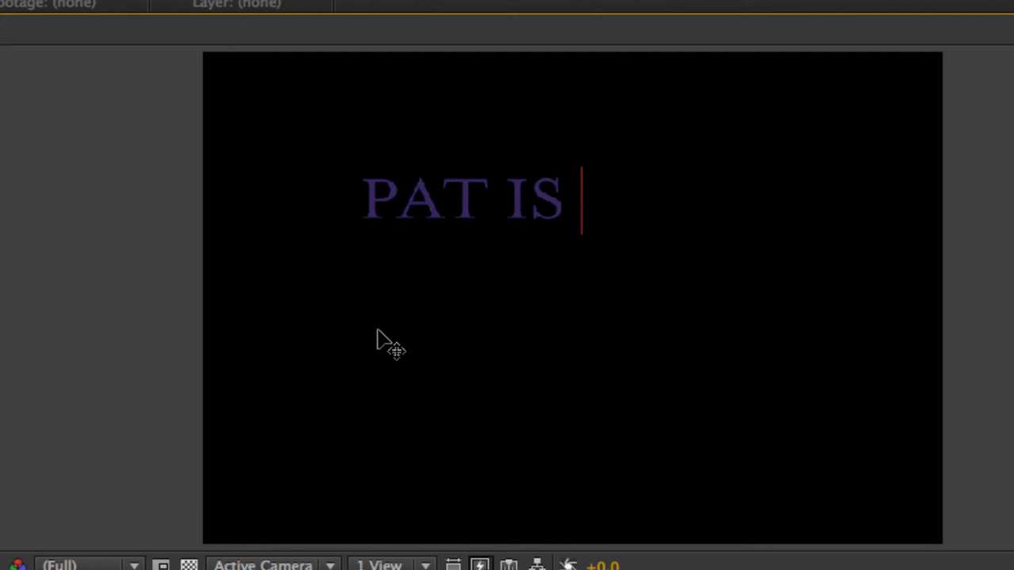
text(RAD!)
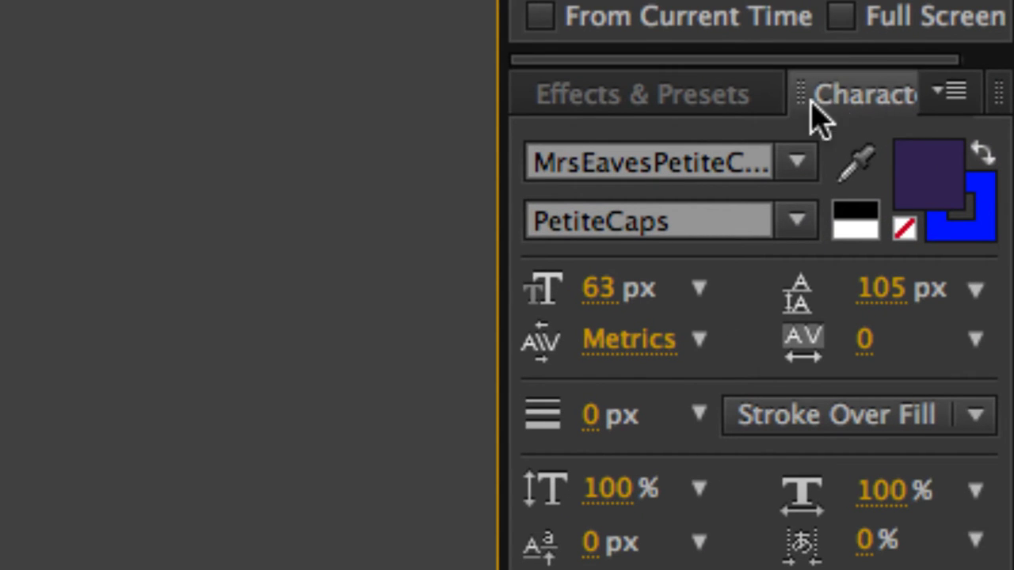
click(679, 87)
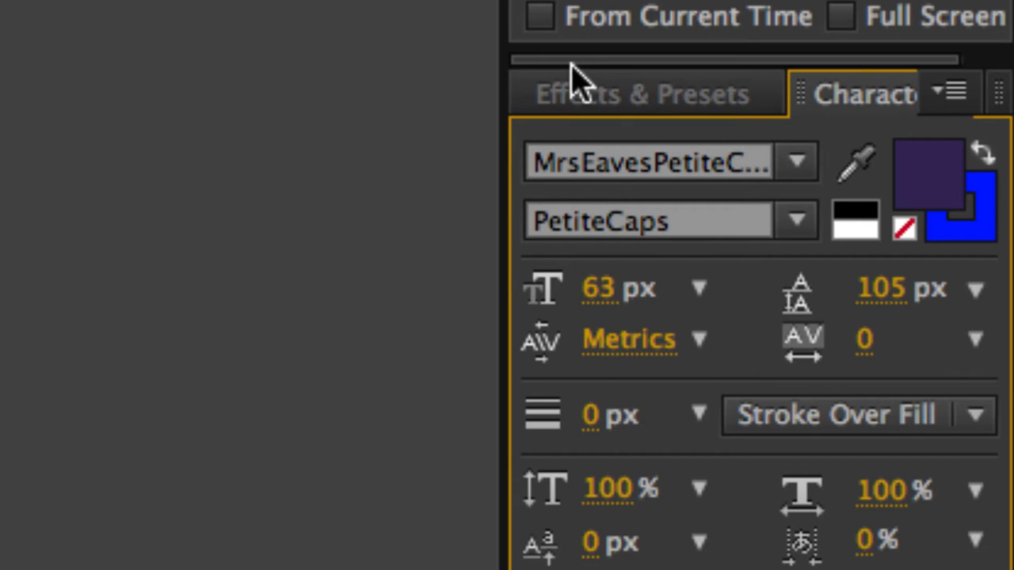
drag(562, 63, 651, 65)
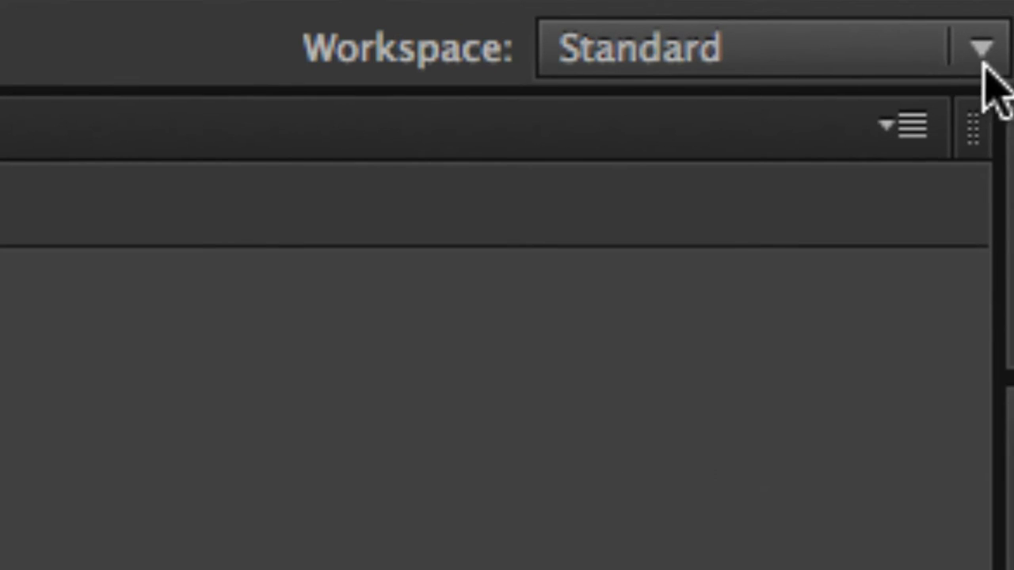
Switch to the All Panels workspace and toggle the Character and Effects & Presets panels.
click(757, 60)
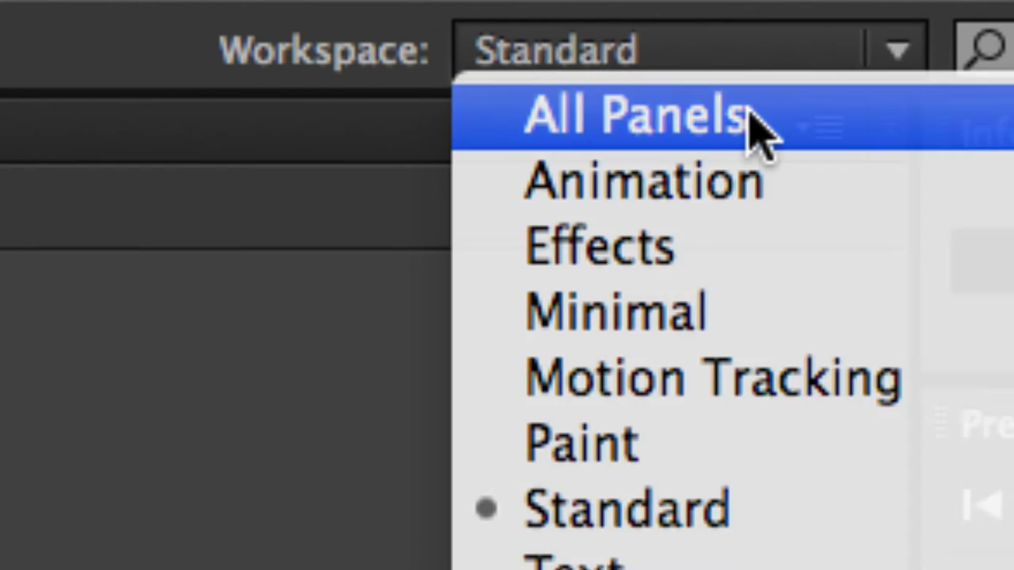
click(749, 112)
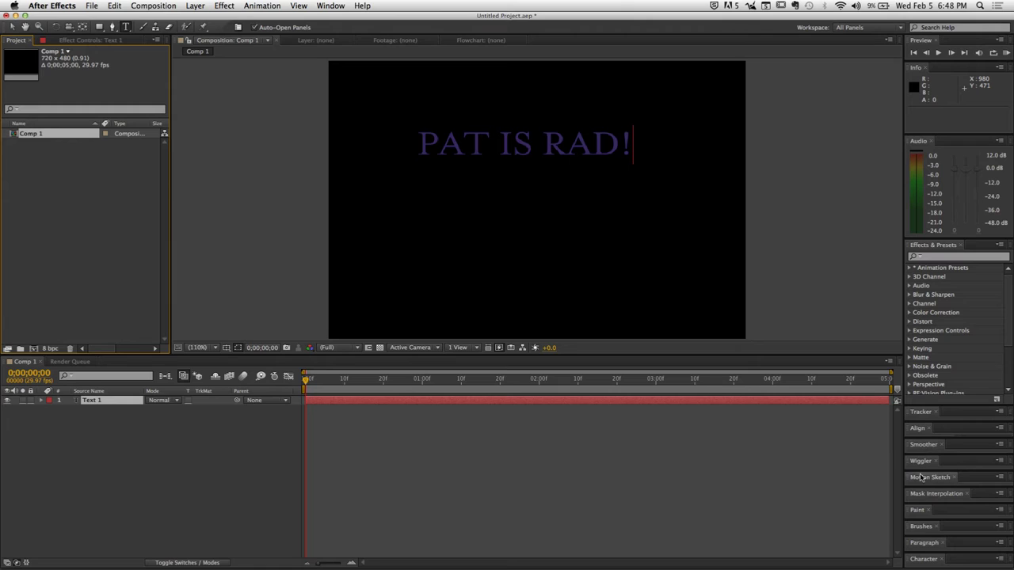
click(933, 560)
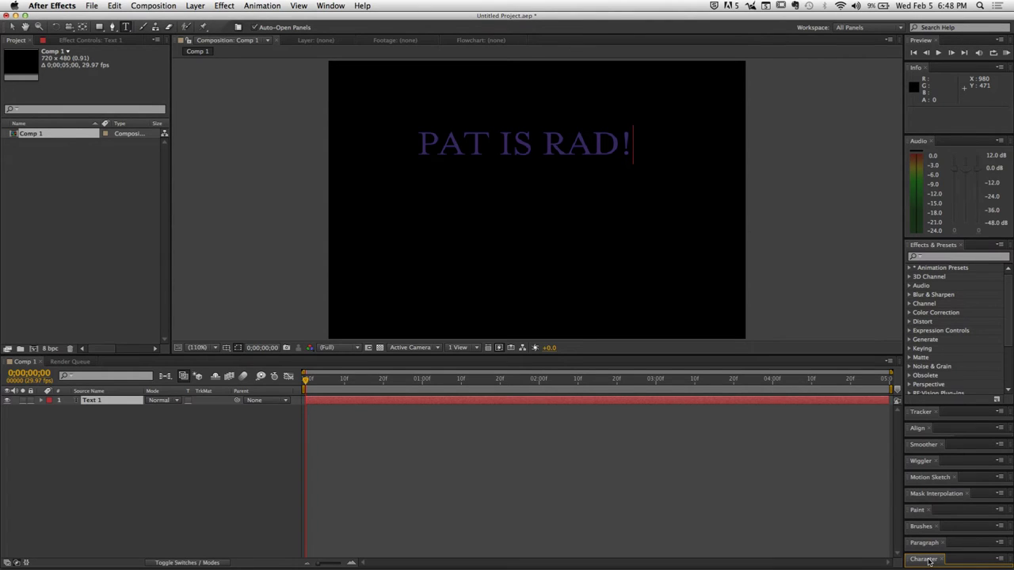
click(950, 404)
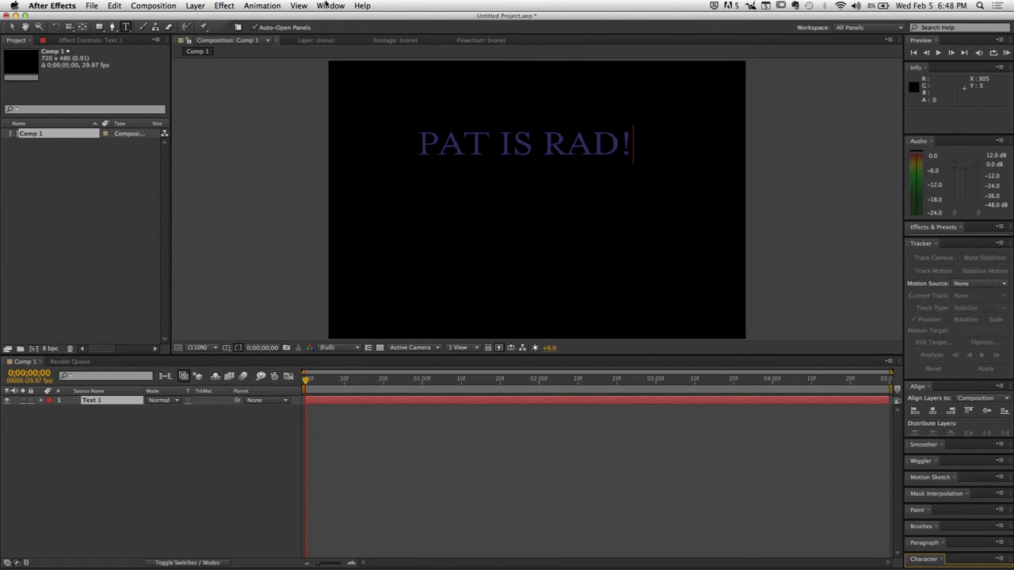
Restore the Standard workspace from Window > Workspace.
click(324, 4)
mouse_move(344, 19)
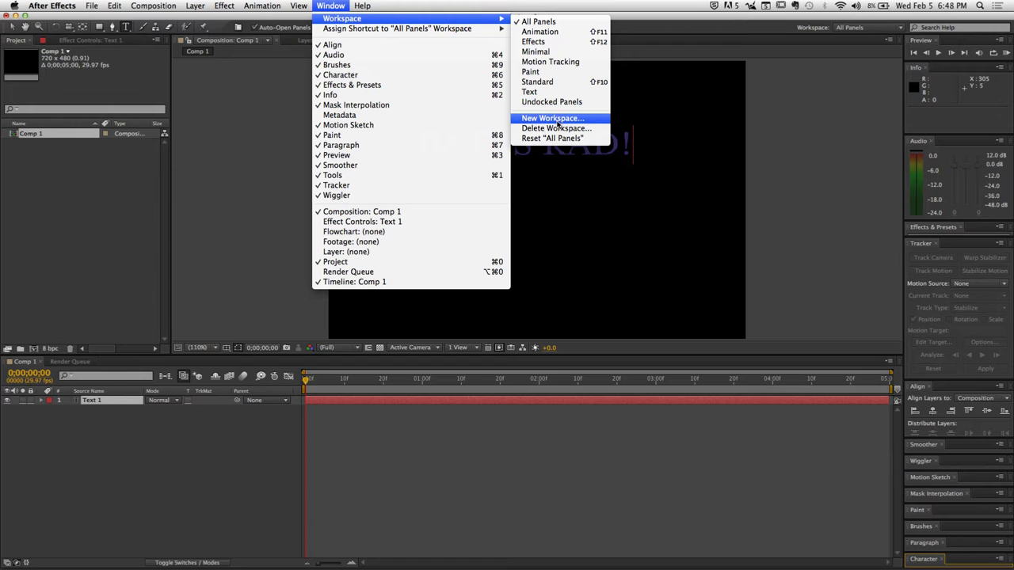
click(537, 81)
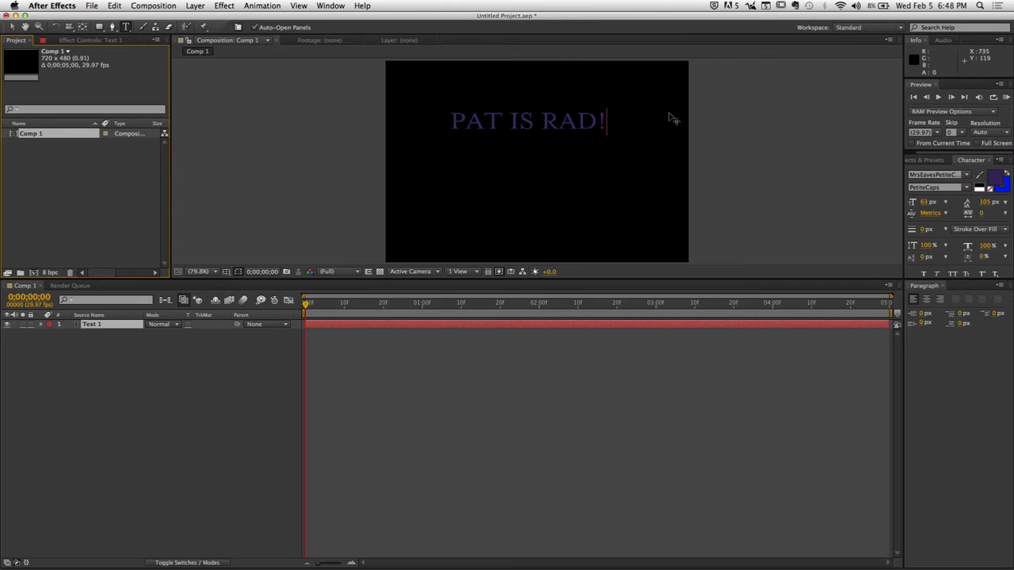
Select all of the 'PAT IS RAD!' text and set its font family to Helvetica Neue.
drag(607, 120, 447, 121)
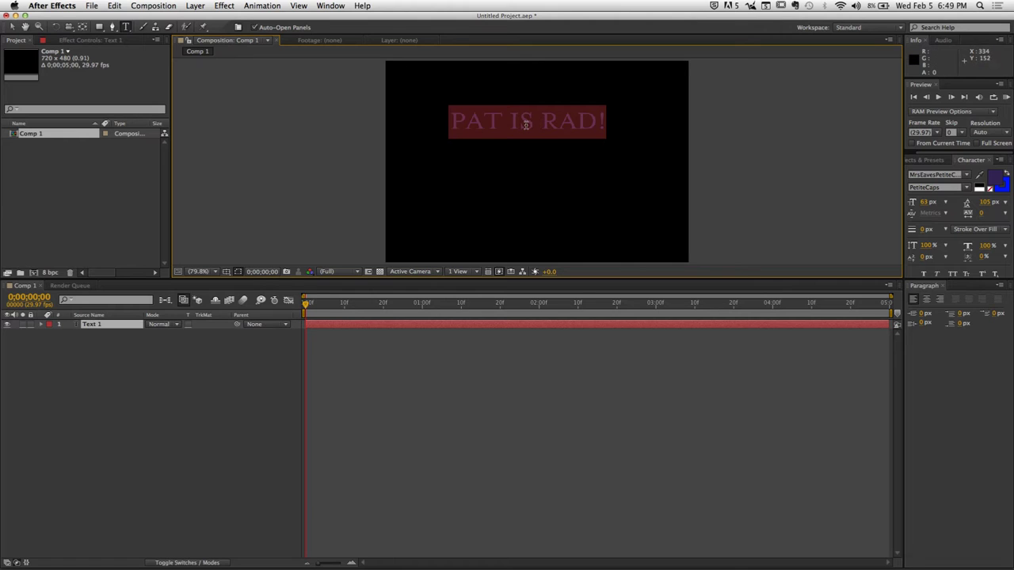
click(967, 176)
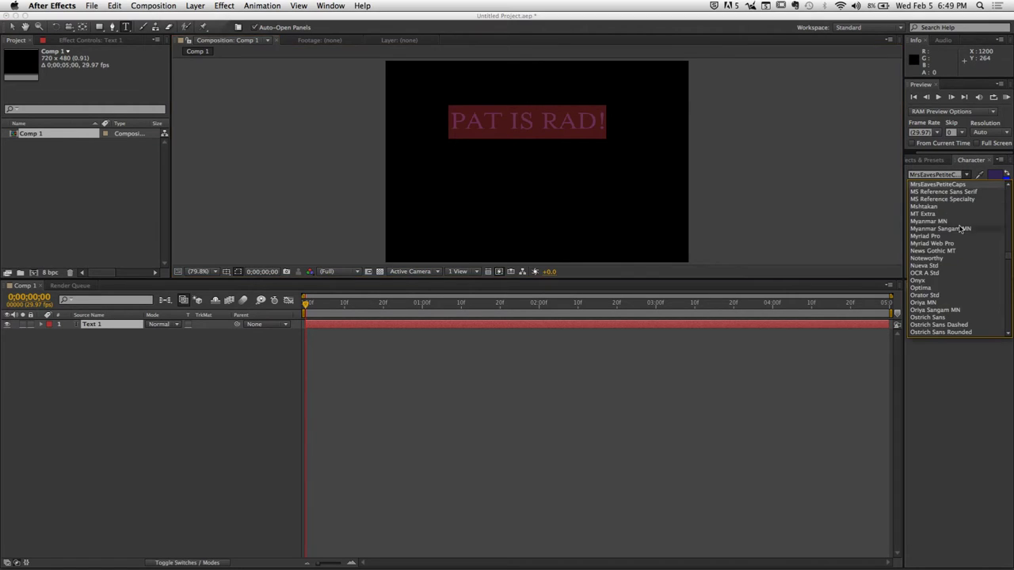
scroll(942, 245, up, 10)
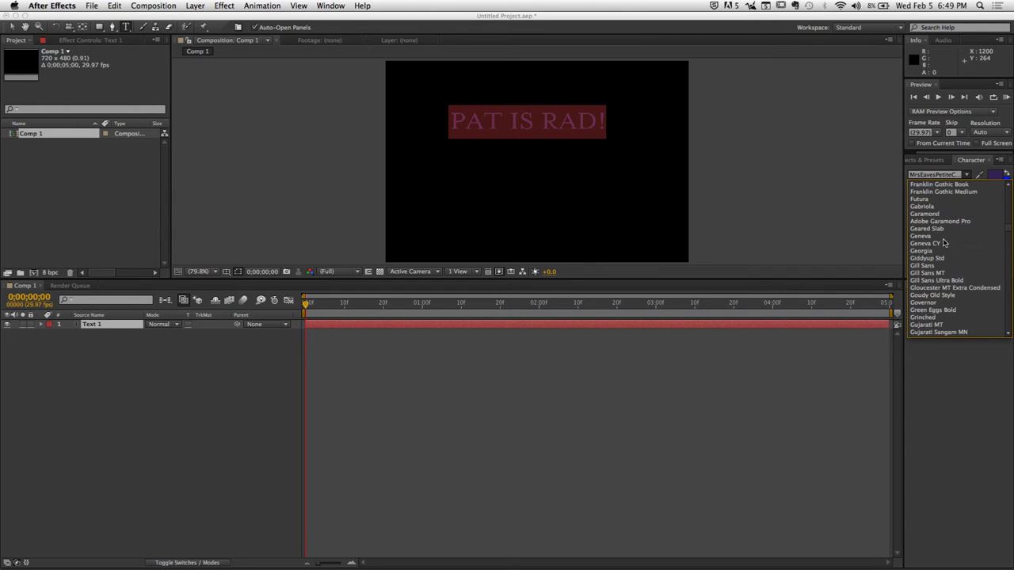
scroll(933, 269, down, 5)
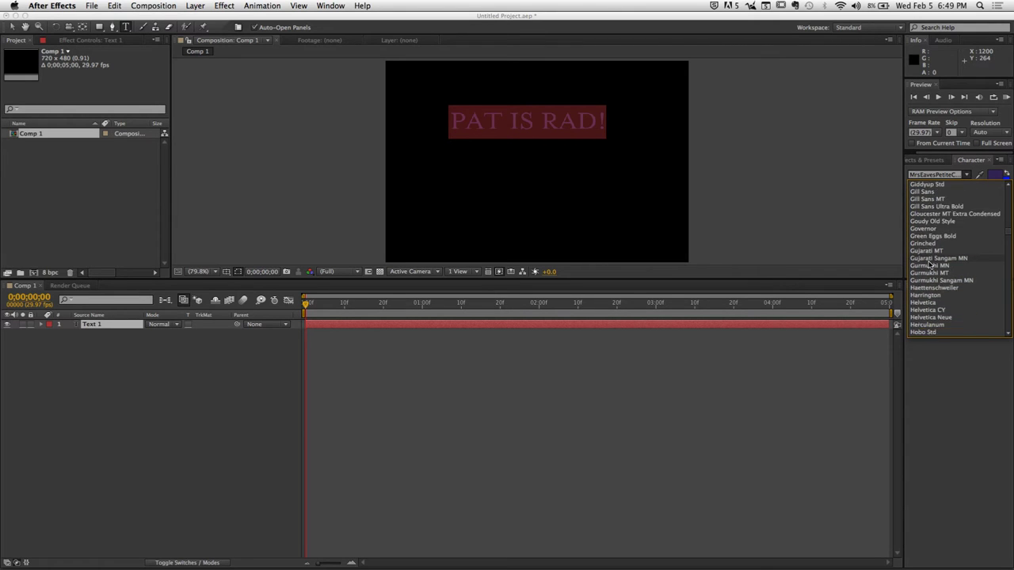
click(953, 282)
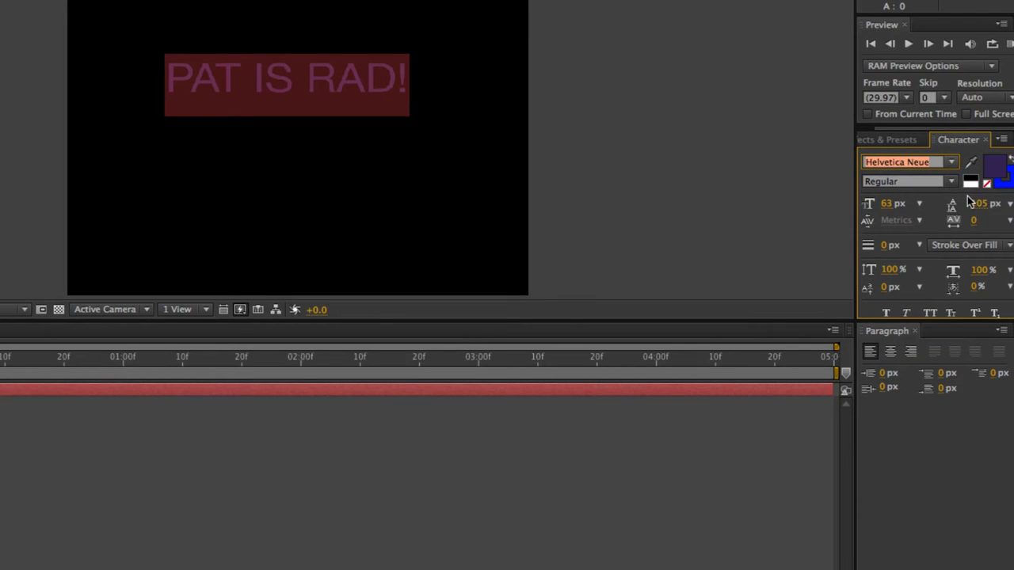
click(964, 188)
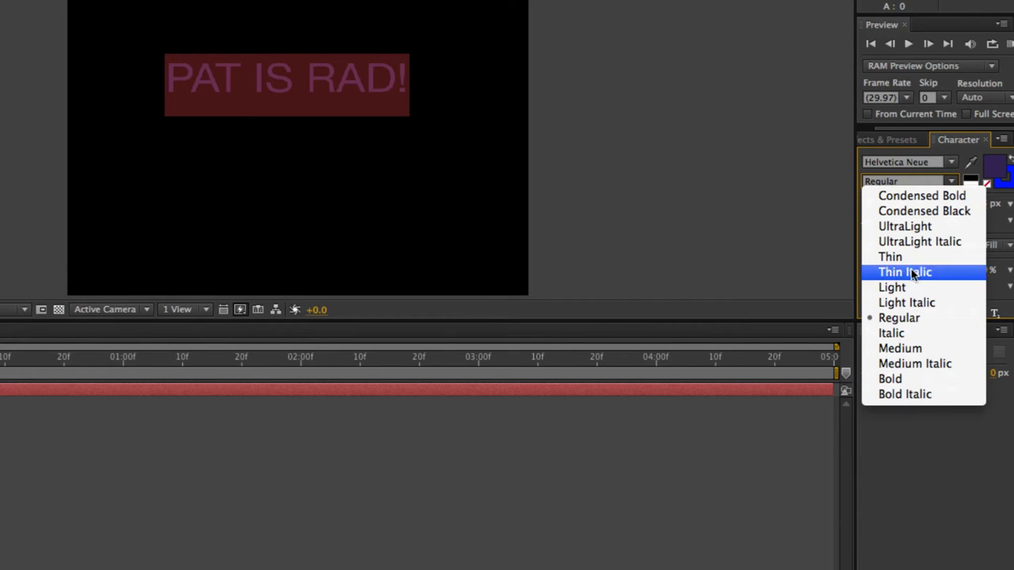
key(Escape)
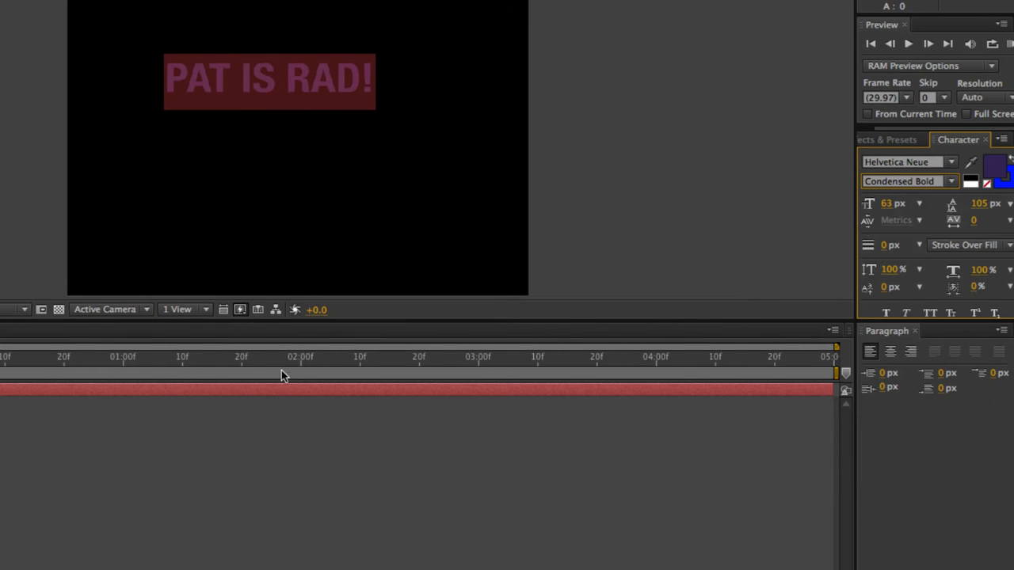
Give the text a pure white fill in Helvetica Neue Condensed Bold style.
click(951, 184)
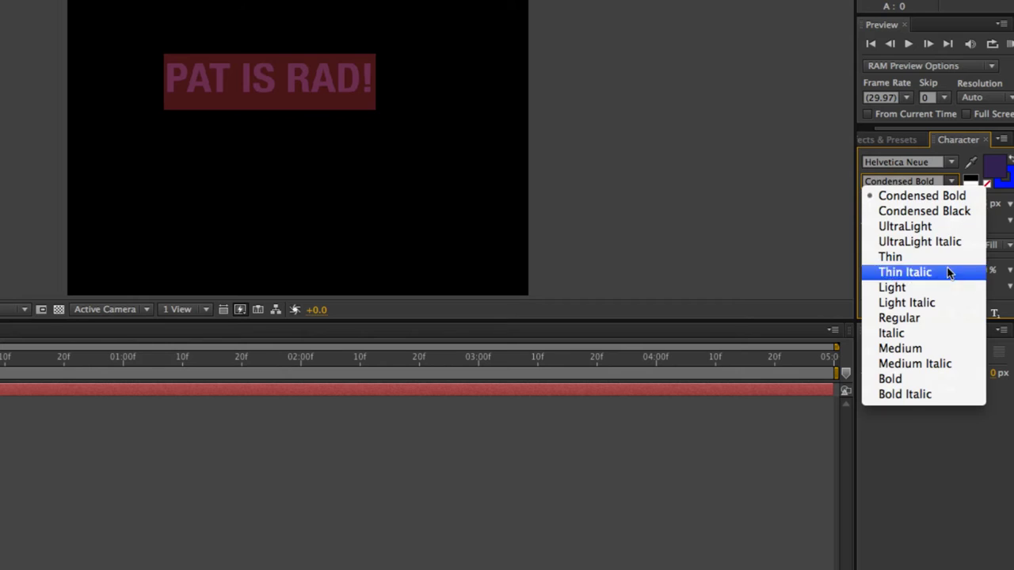
click(944, 257)
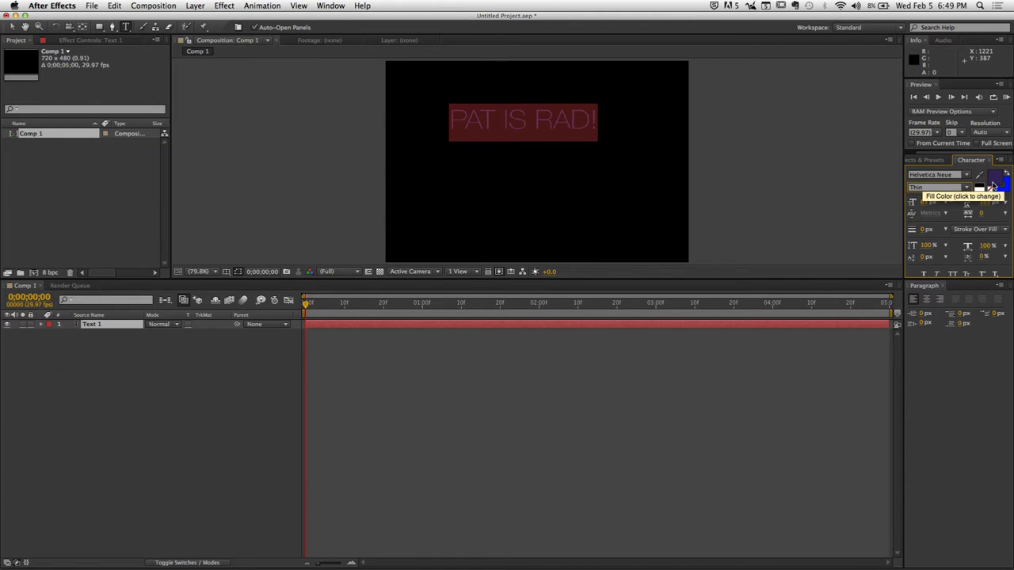
click(988, 209)
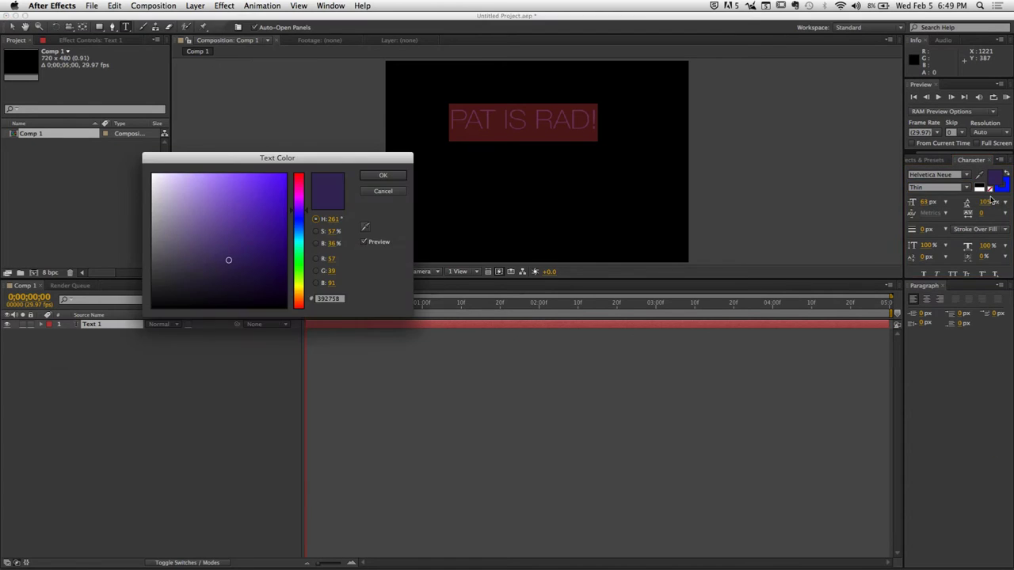
drag(190, 212, 127, 162)
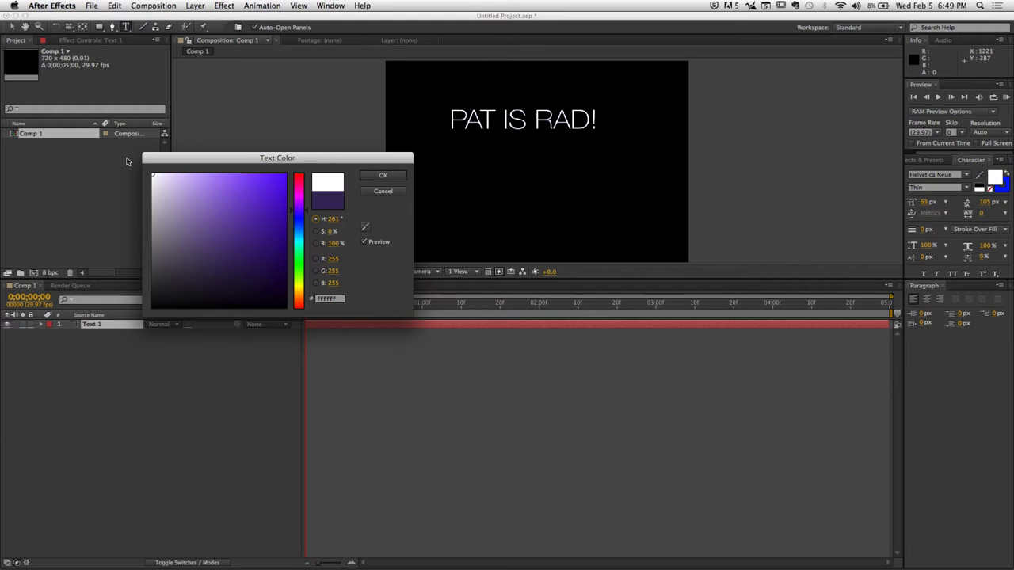
click(403, 182)
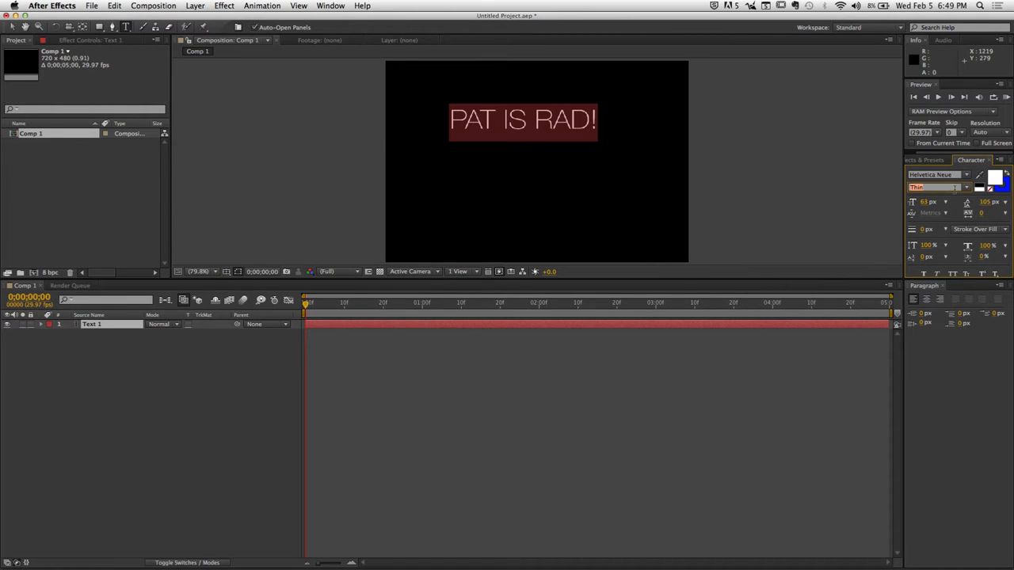
click(965, 187)
click(928, 197)
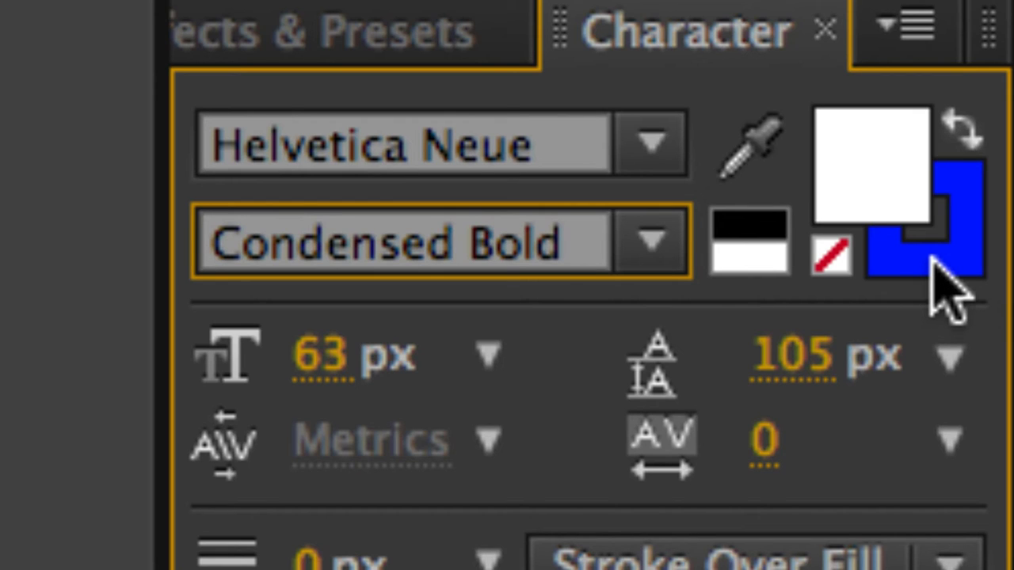
Bring the blue stroke swatch forward, deselect, and zoom to 400% panned onto the letters.
click(937, 266)
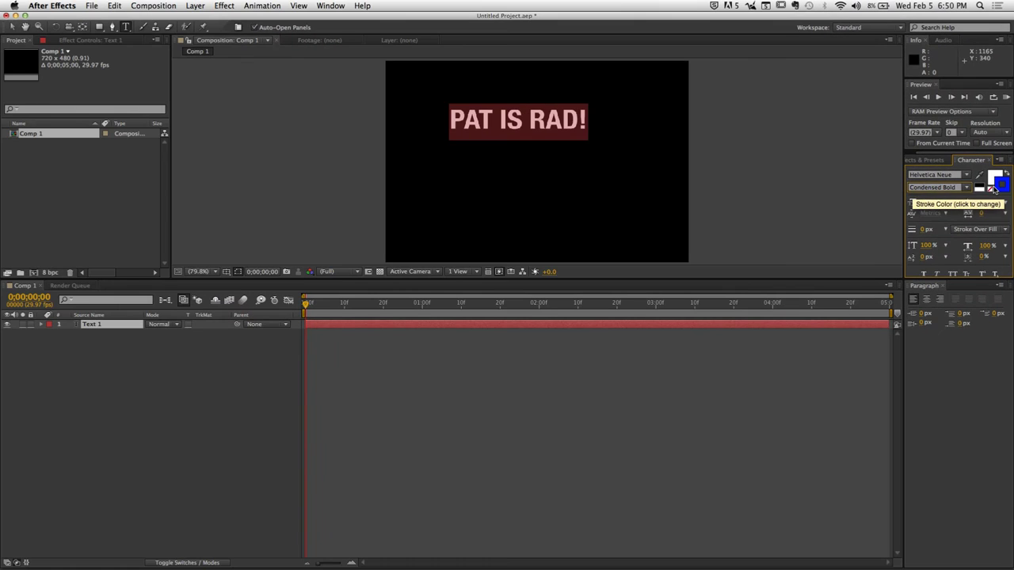
click(552, 136)
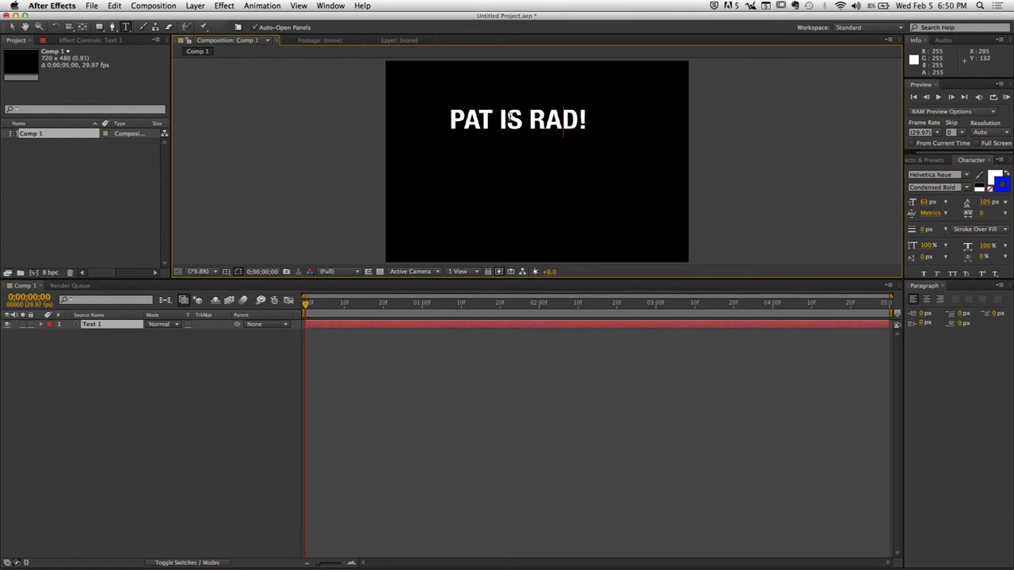
scroll(511, 116, up, 4)
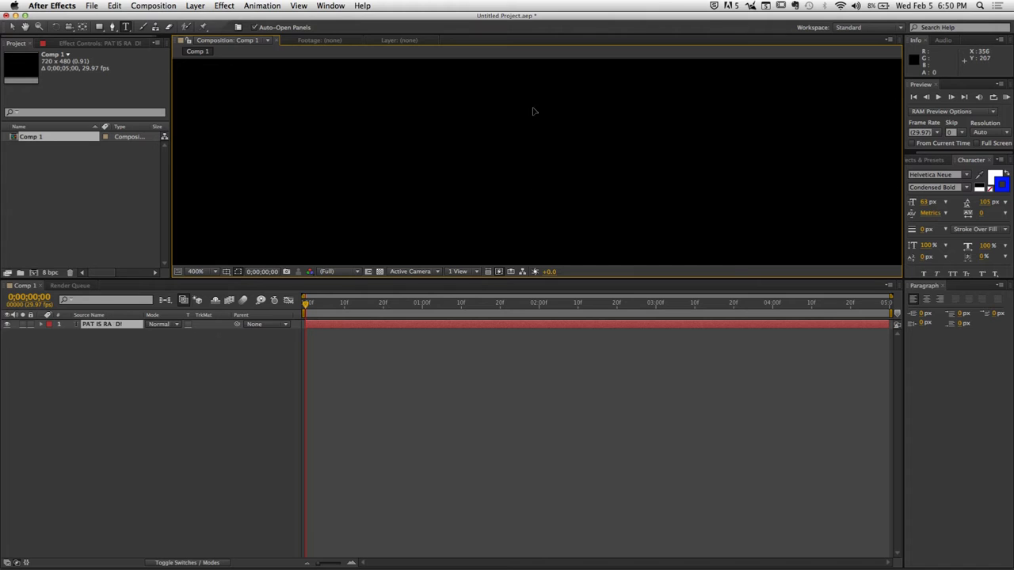
key(h)
drag(515, 142, 563, 192)
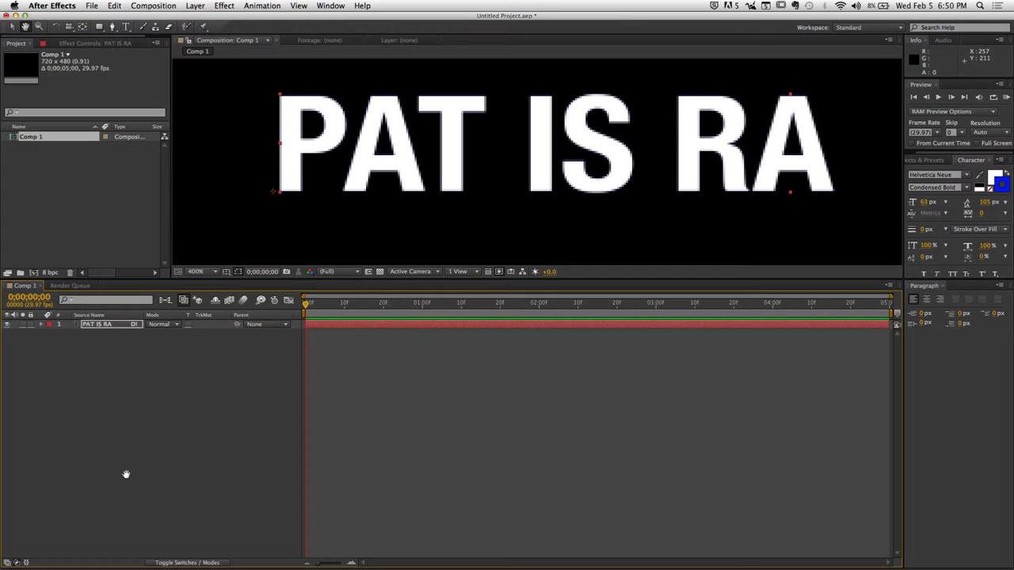
click(125, 26)
Select every character of the 'PAT IS RAD!' text line.
double_click(333, 159)
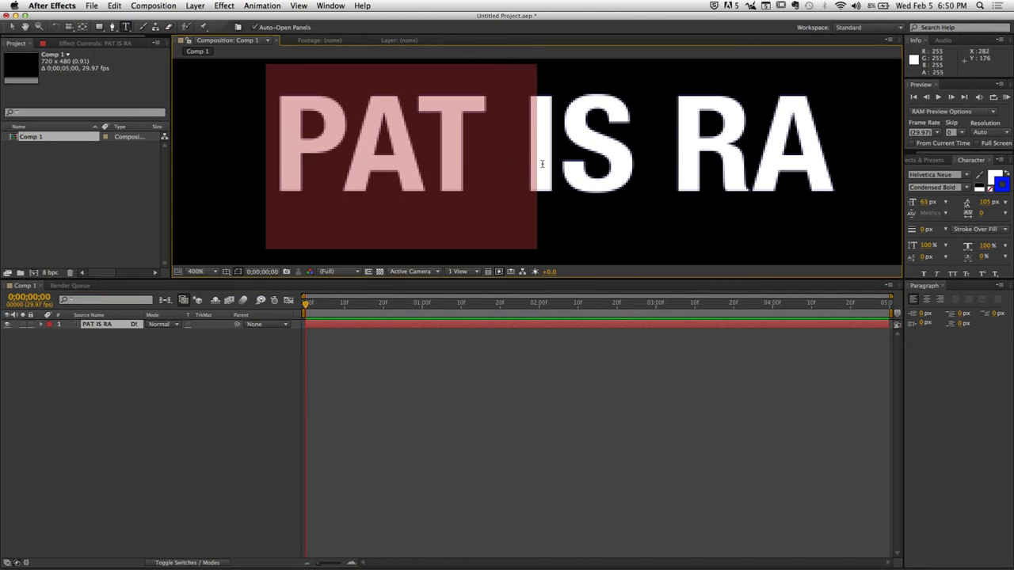
click(276, 131)
key(super+a)
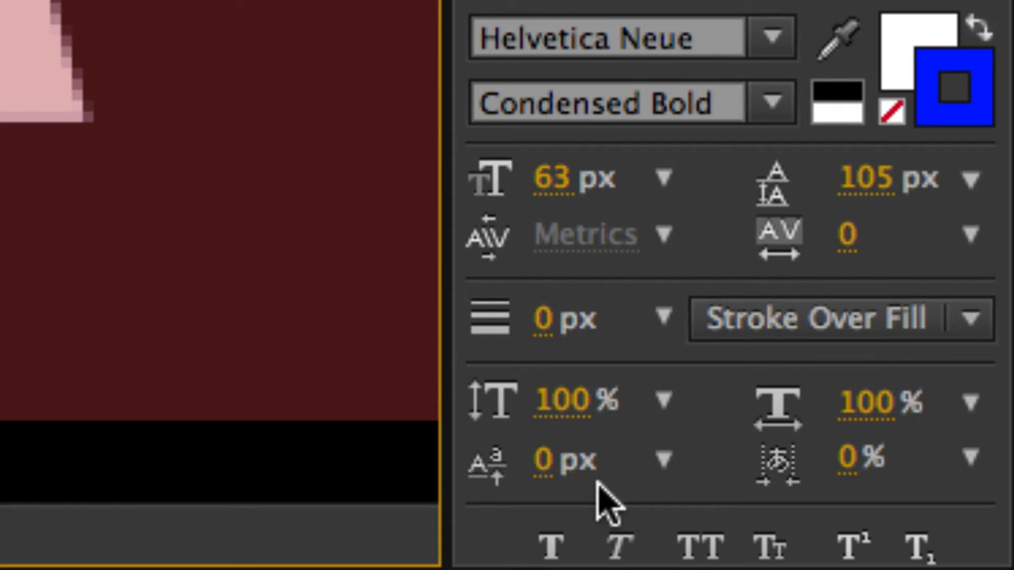
Set the blue stroke width around the white letters to 1 px, entering 6 then scrubbing down.
click(546, 318)
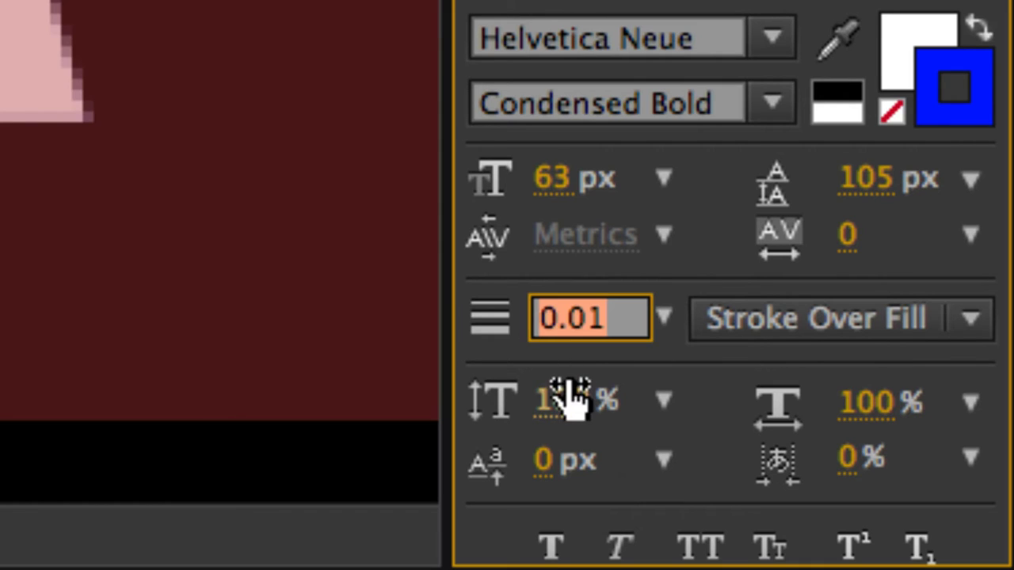
text(6\)
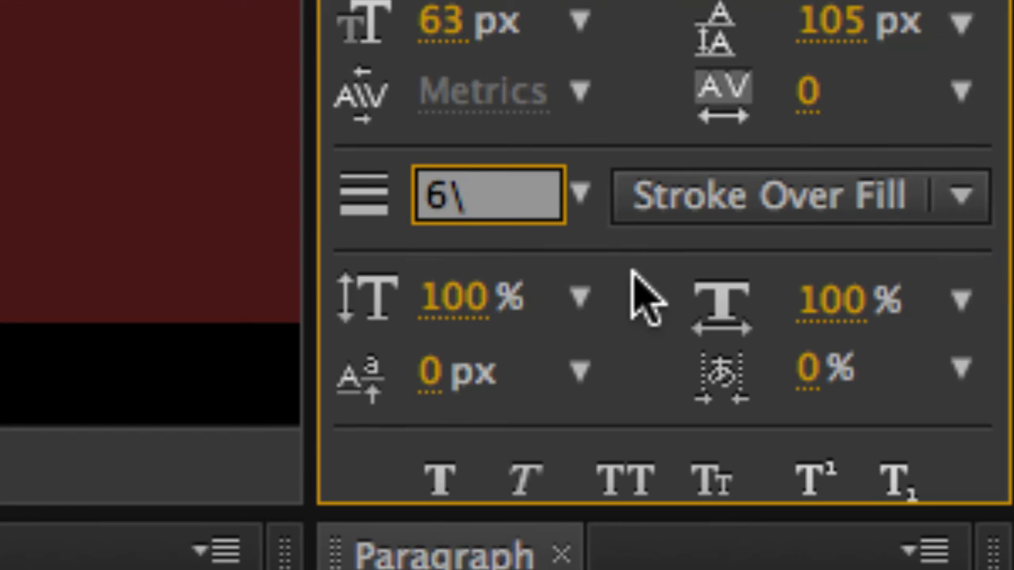
click(949, 239)
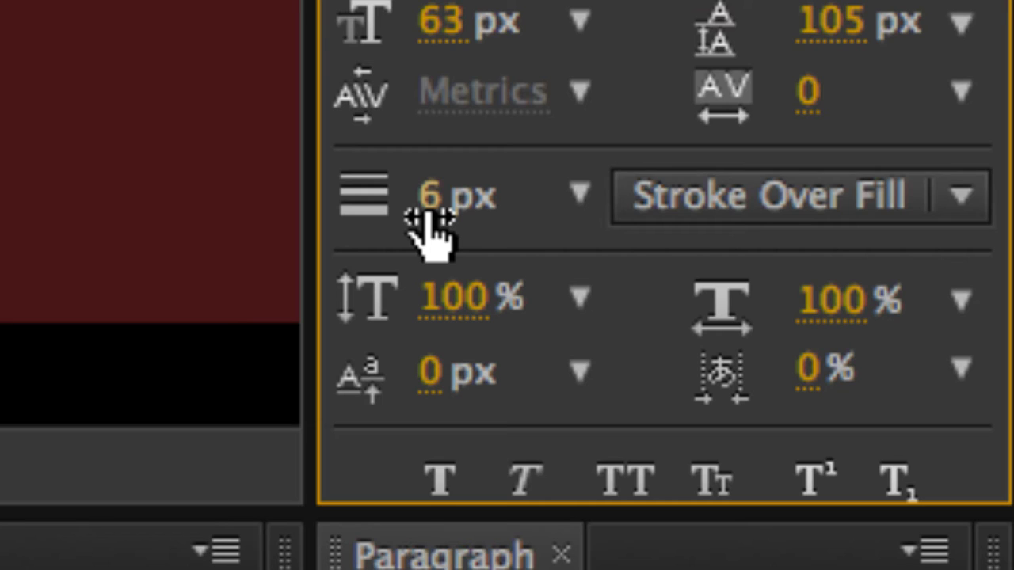
mouse_move(428, 220)
mouse_down()
mouse_move(421, 206)
mouse_move(404, 208)
mouse_move(396, 225)
mouse_move(380, 212)
mouse_up()
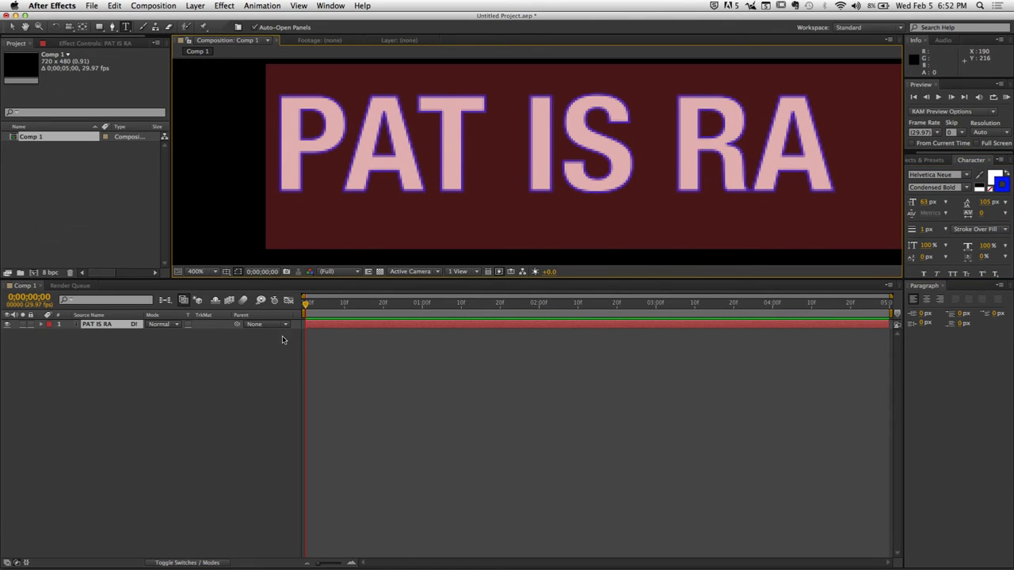
click(276, 366)
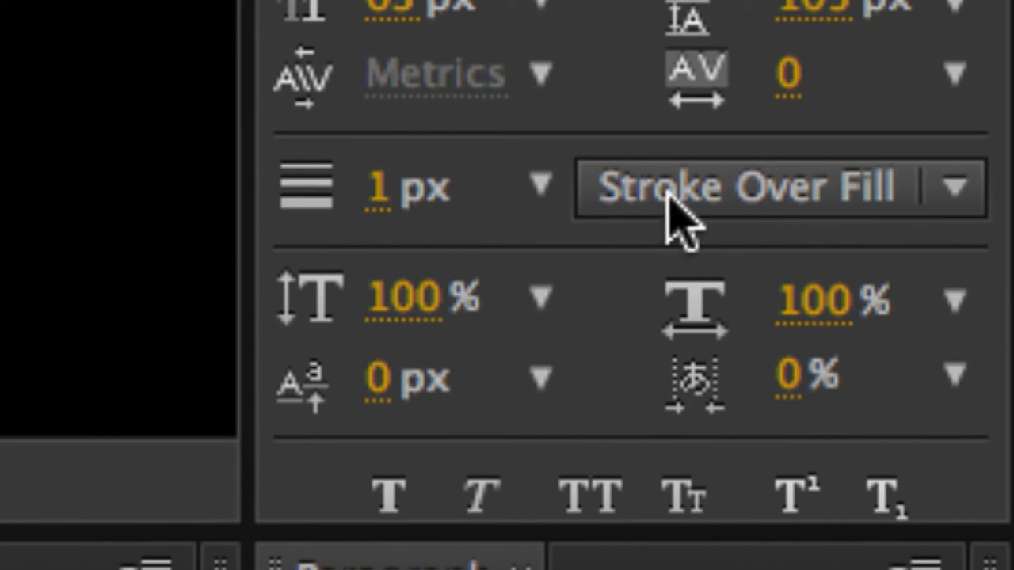
click(783, 198)
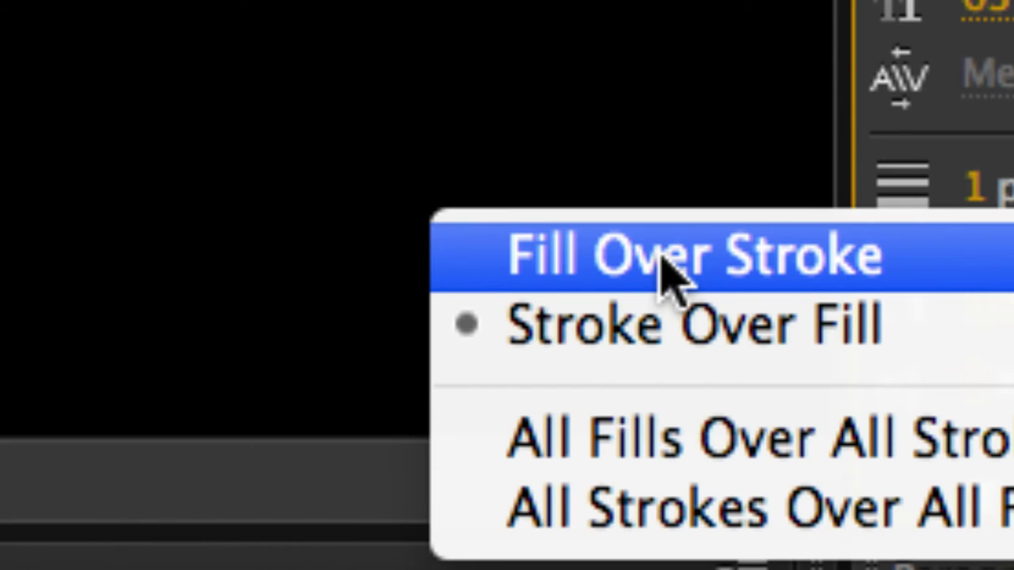
click(665, 324)
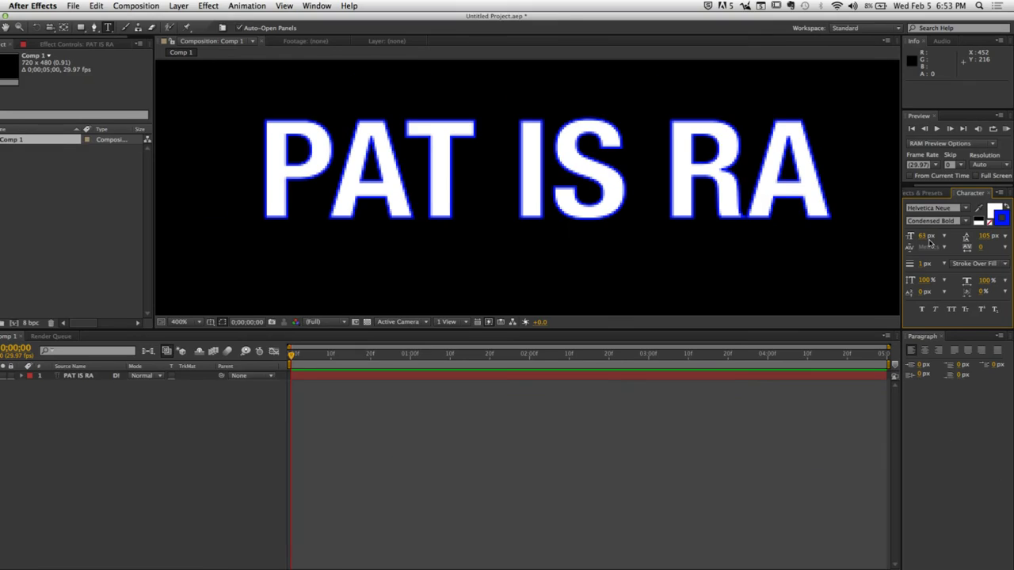
drag(809, 187, 260, 181)
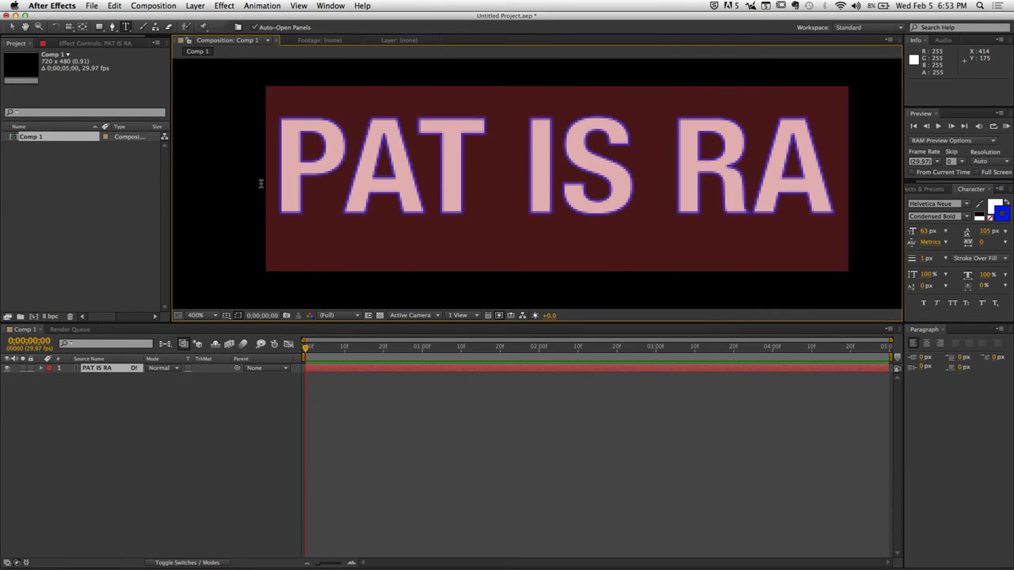
drag(927, 234, 776, 220)
click(835, 179)
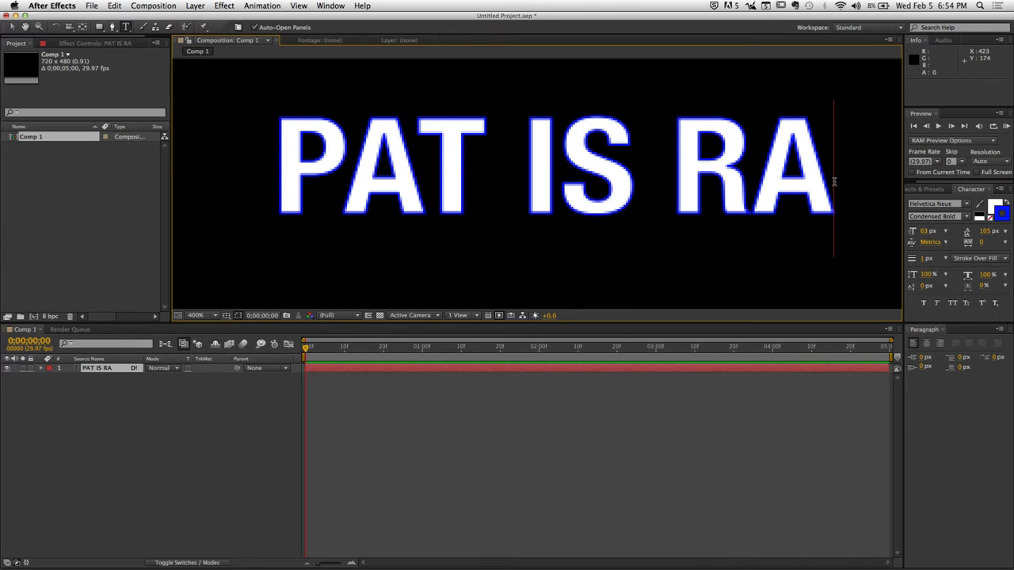
Add '!' and replace the stray F with D so the title reads 'PAT IS RAD!'.
text(!)
key(BackSpace)
text(F)
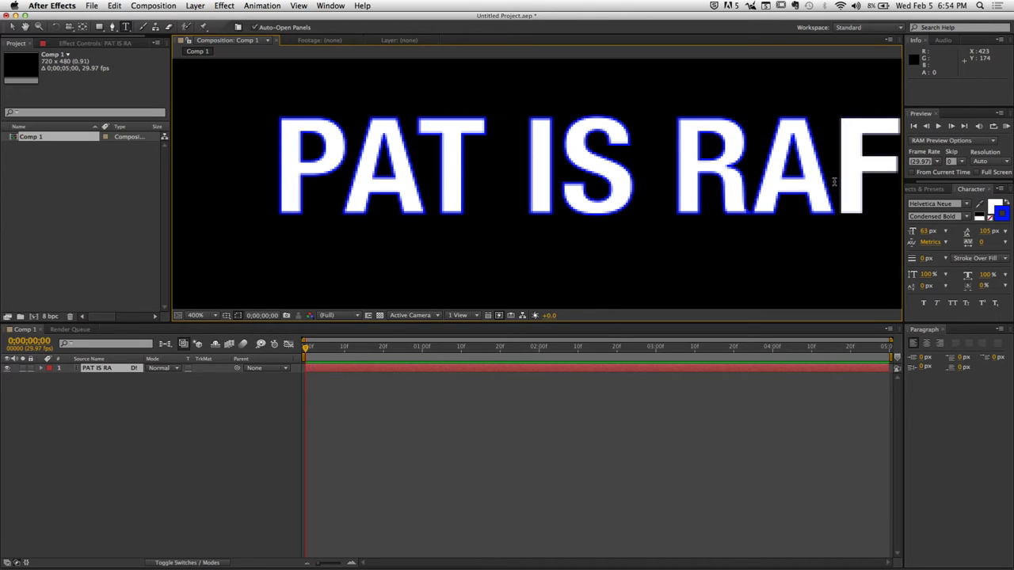
double_click(836, 179)
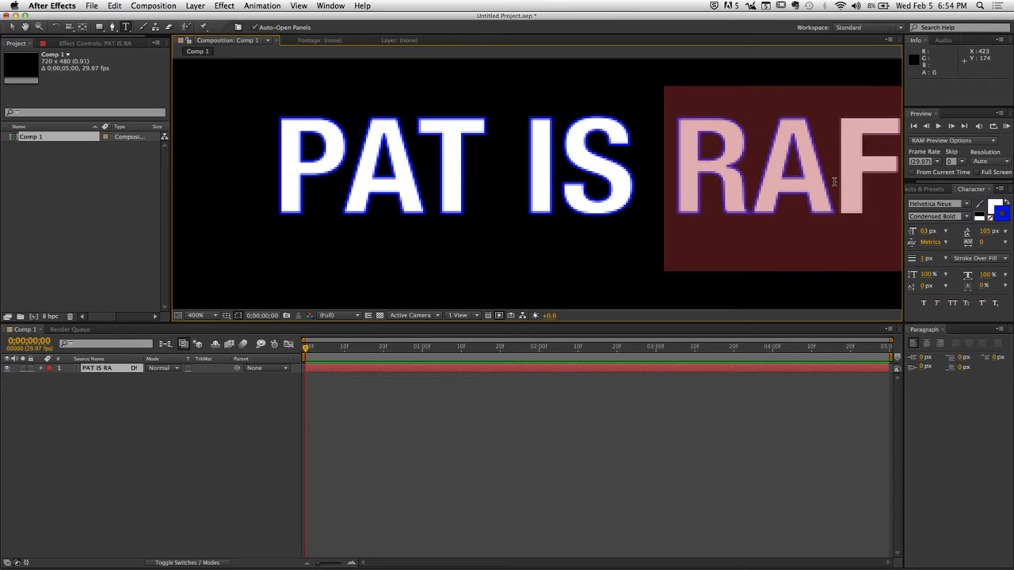
click(839, 176)
double_click(845, 172)
click(850, 172)
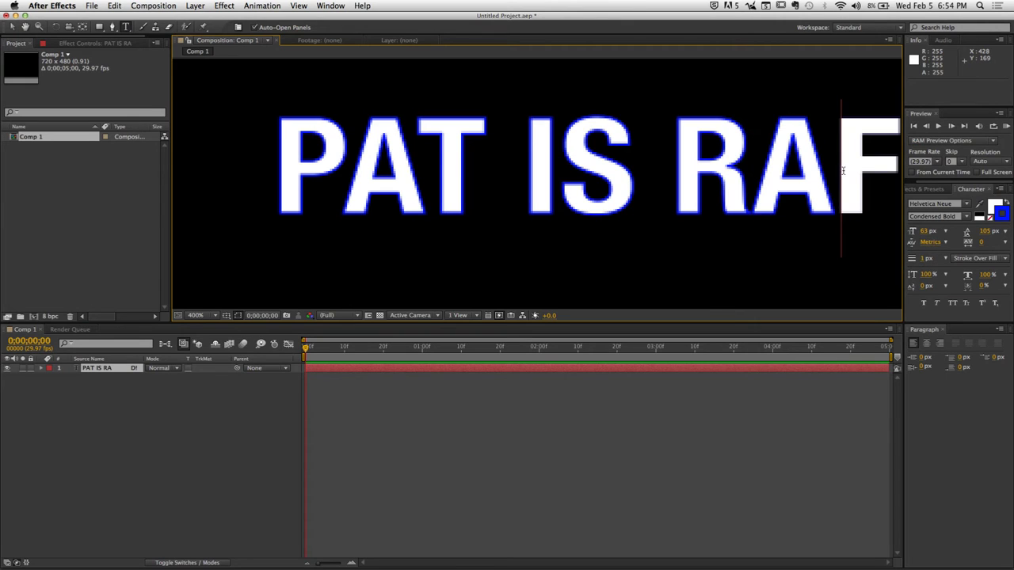
drag(843, 171, 868, 172)
text(D)
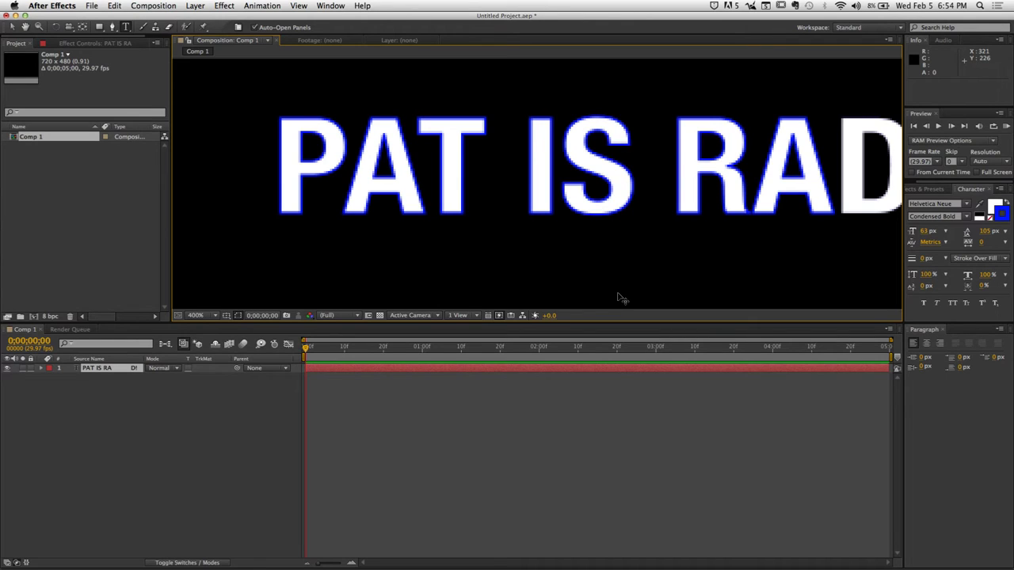
Select the whole 'PAT IS RAD!' line and scrub its font size up to 104 px.
double_click(669, 190)
drag(296, 175, 980, 182)
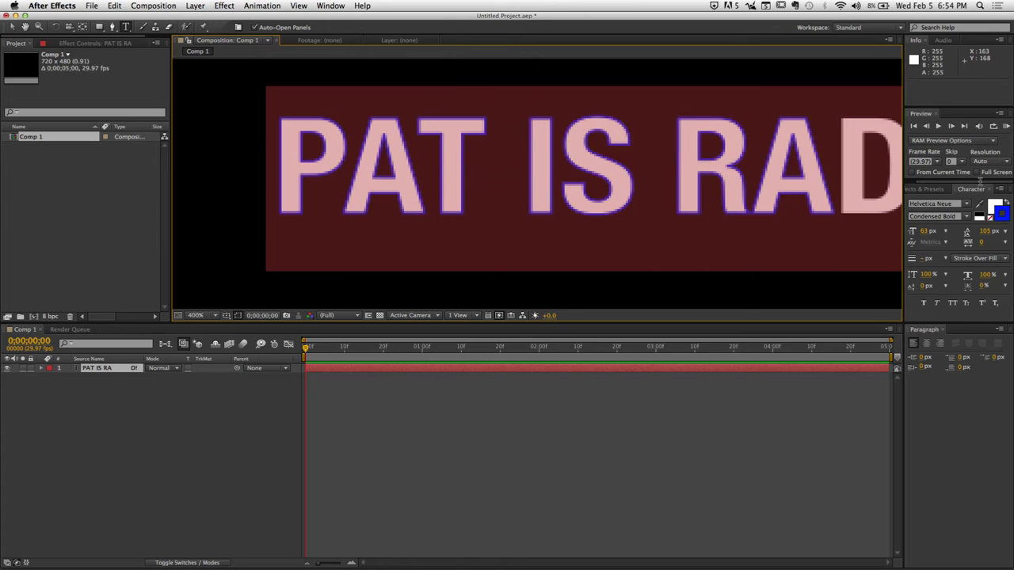
scroll(728, 186, down, 2)
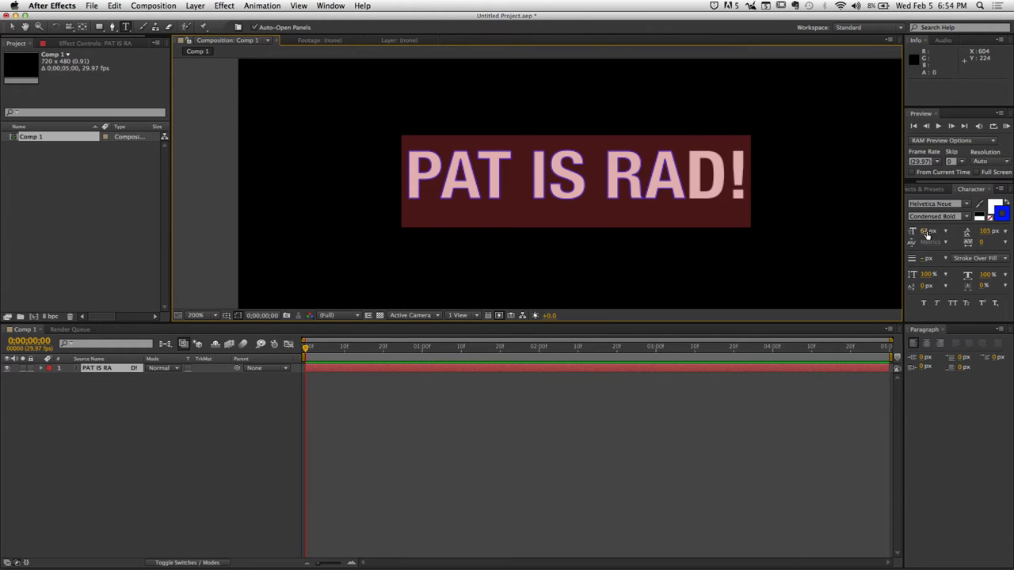
drag(927, 231, 958, 242)
Exit text editing and select the 'PAT IS RAD!' layer in the timeline.
click(253, 488)
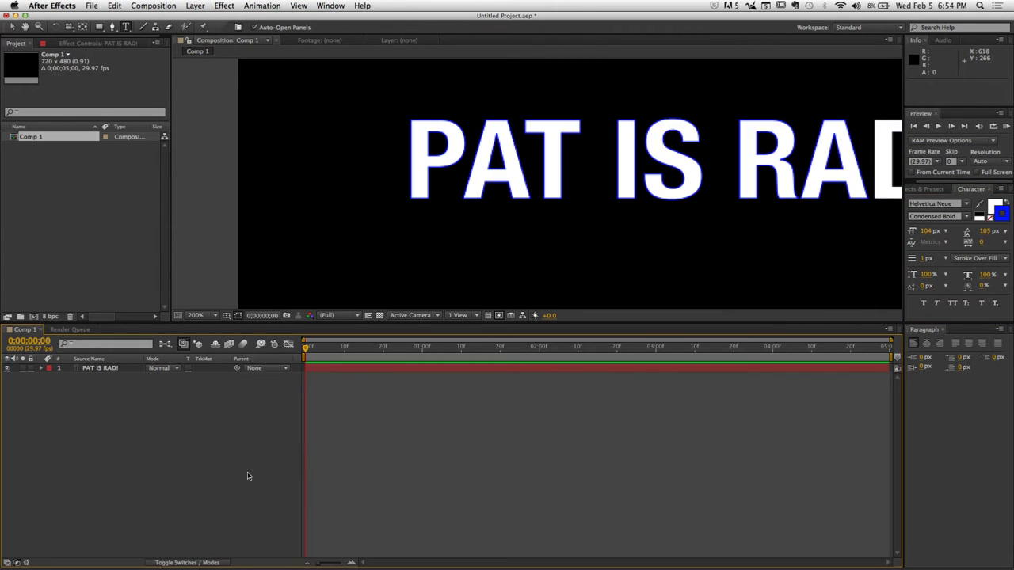
click(100, 370)
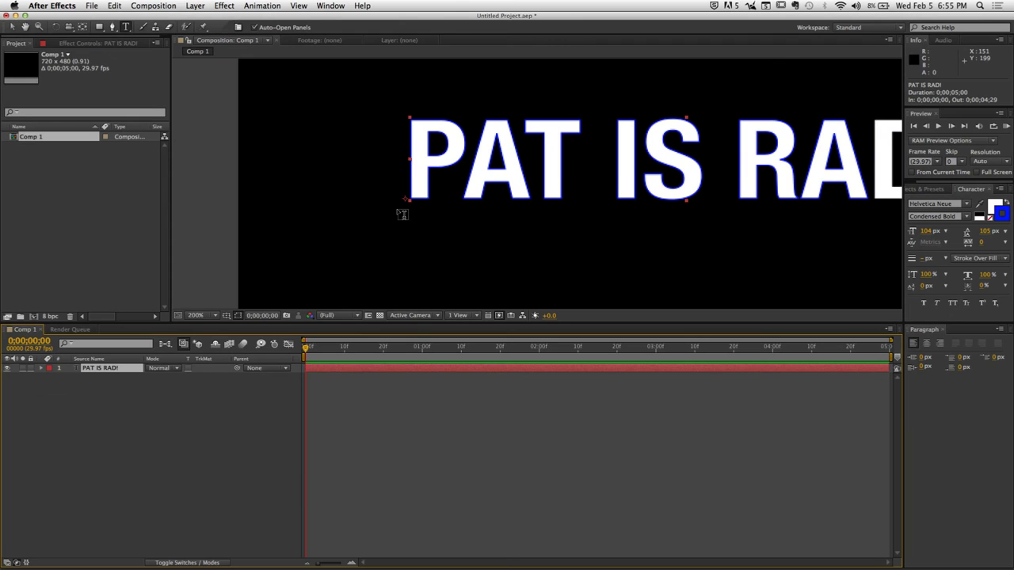
click(134, 405)
click(101, 369)
Twirl open the layer's Transform properties, try a Rotation change, then undo it.
click(42, 369)
click(74, 387)
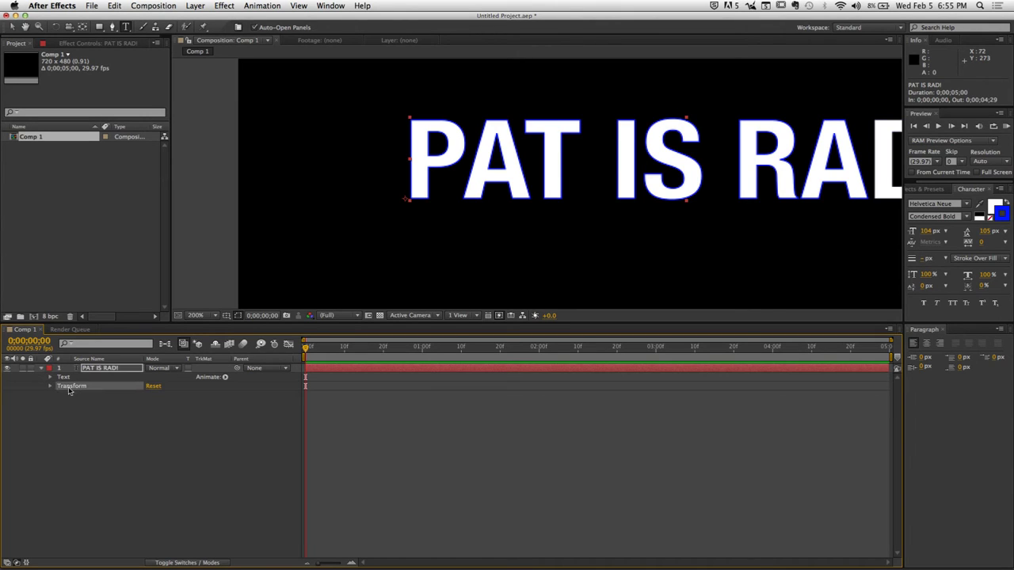
click(50, 387)
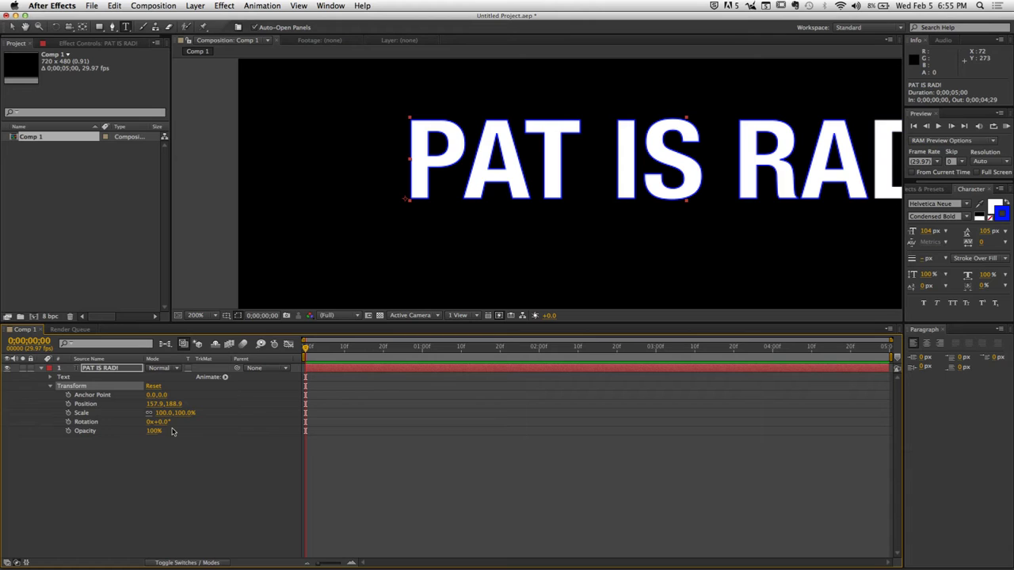
drag(159, 428, 202, 431)
key(super+z)
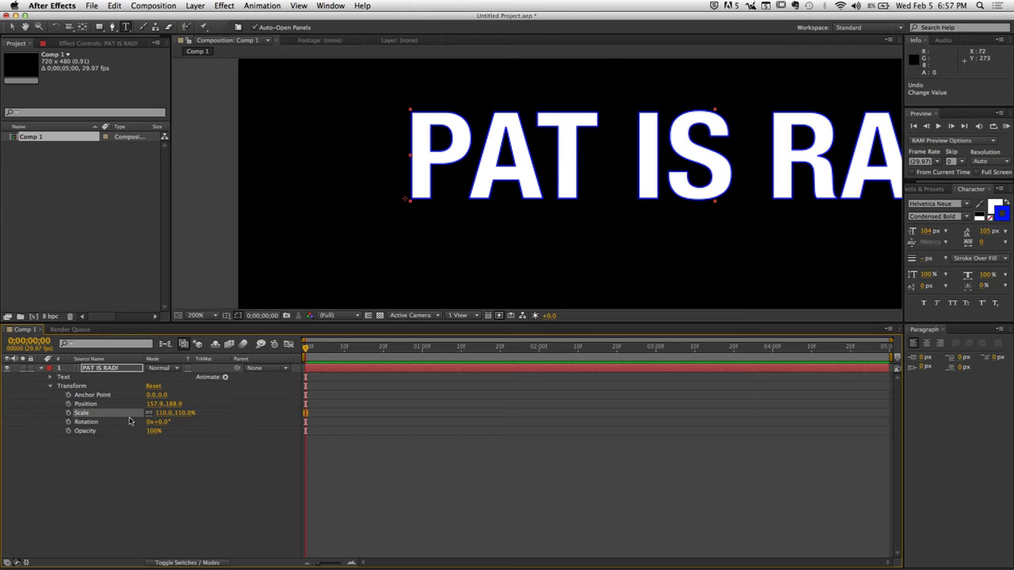
Scrub the layer's Anchor Point to 79.0,-36.0.
mouse_move(151, 398)
mouse_down()
mouse_move(214, 400)
mouse_move(141, 399)
mouse_move(150, 396)
mouse_up()
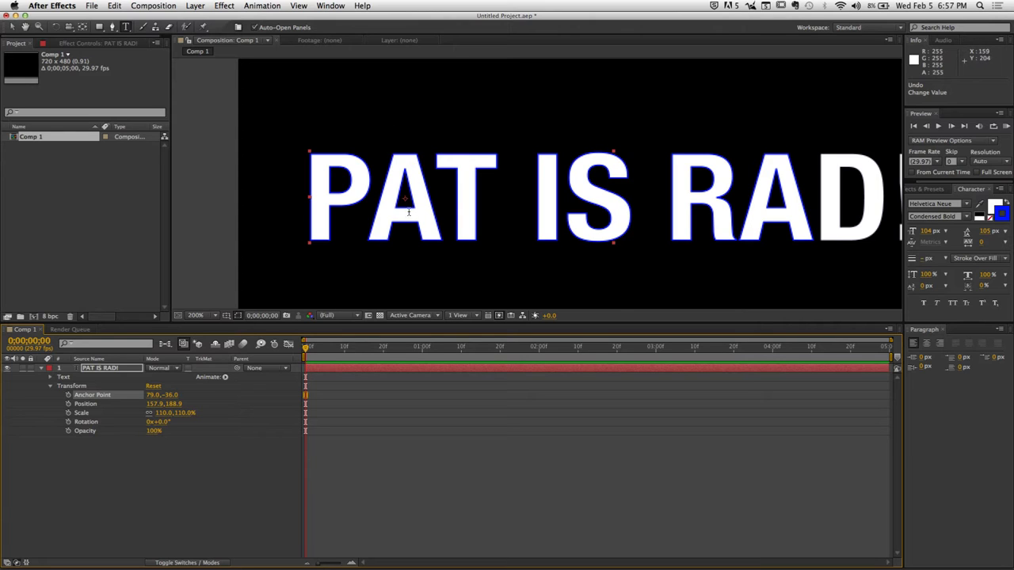
Nudge the title, move its anchor point onto the letter A, and rotate it to 70°.
scroll(405, 207, up, 2)
drag(404, 207, 517, 194)
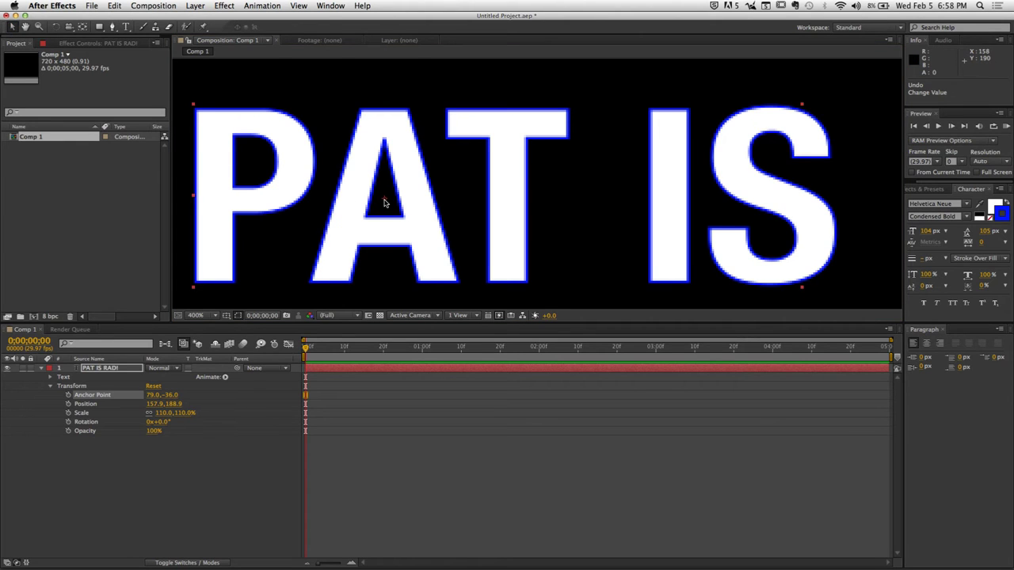
drag(385, 199, 422, 172)
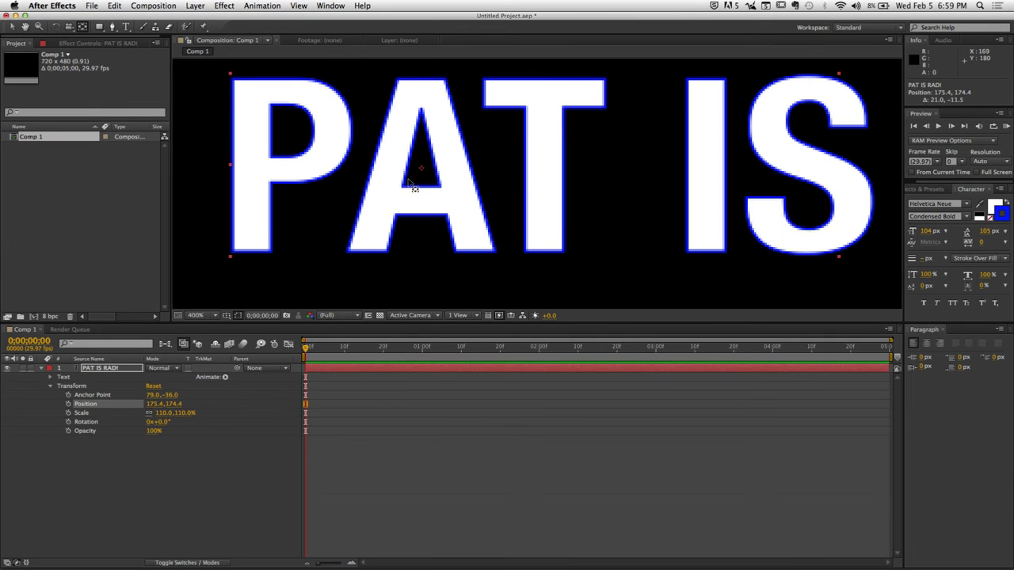
drag(421, 169, 687, 80)
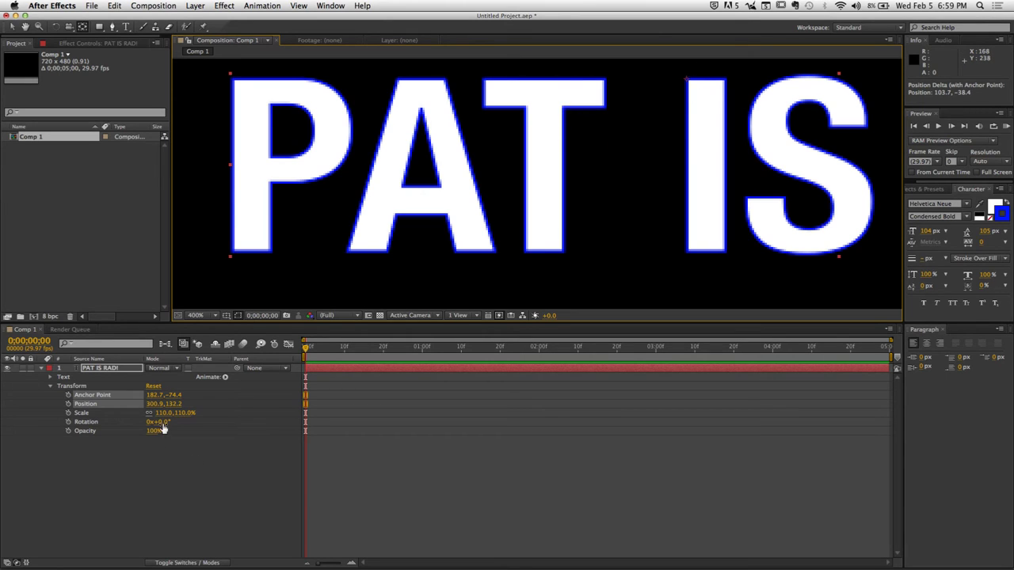
drag(162, 422, 266, 424)
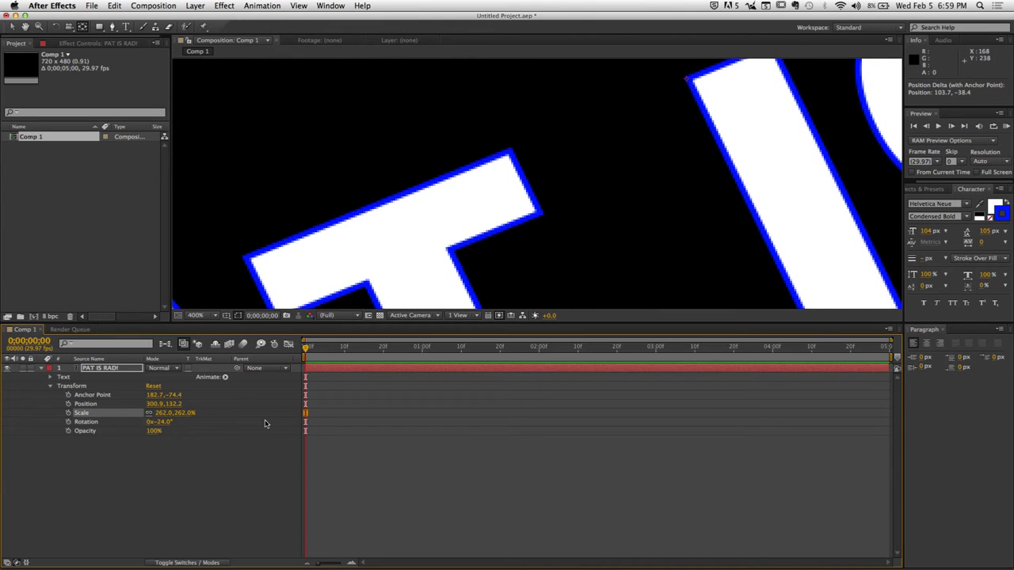
Undo the anchor-point and position changes, then zoom out and pan to show the whole title.
key(super+z)
key(super+z)
key(super+z)
key(super+z)
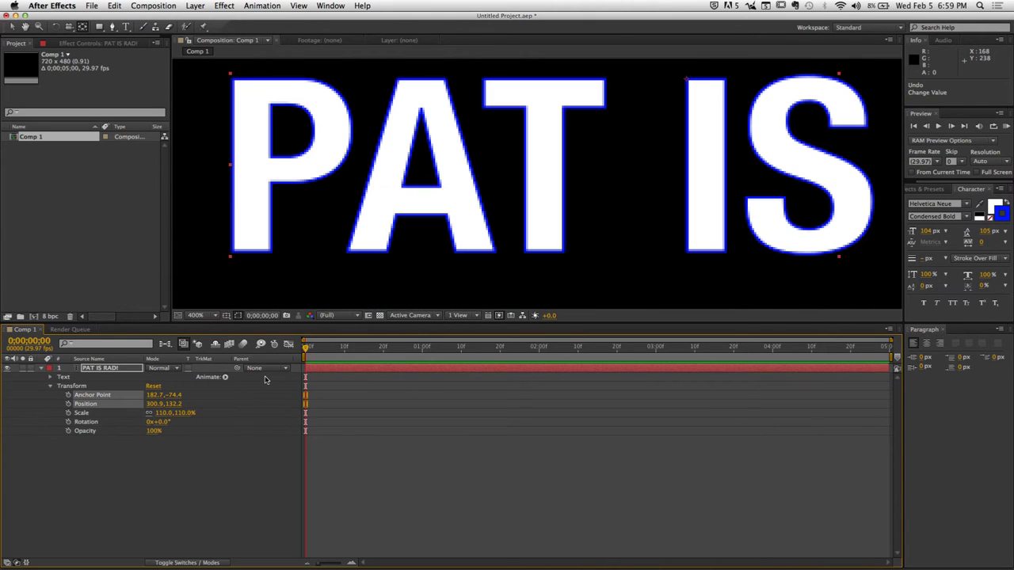
key(super+z)
key(super+z)
key(super+z)
key(super+z)
key(super+z)
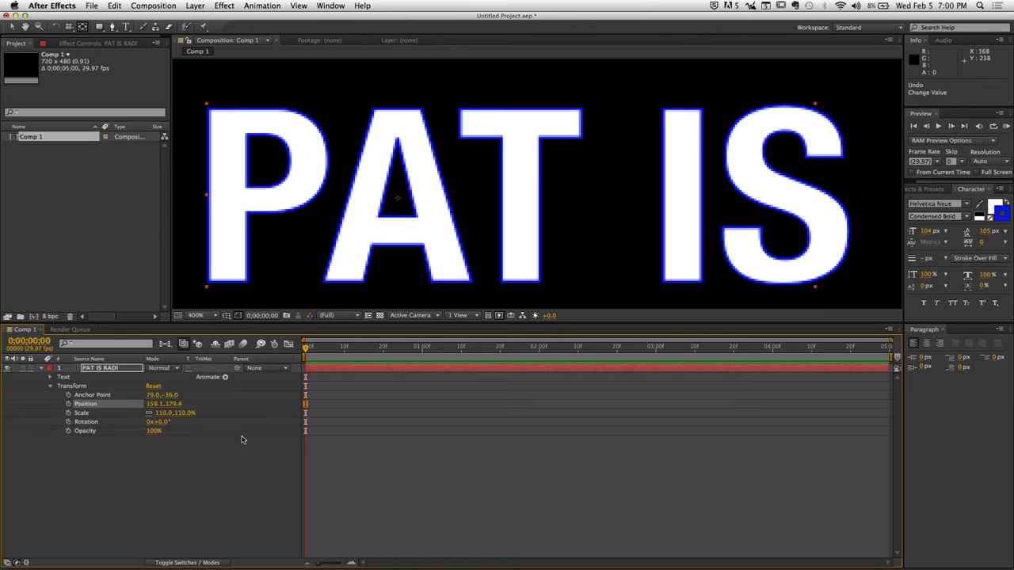
key(super+z)
key(super+z)
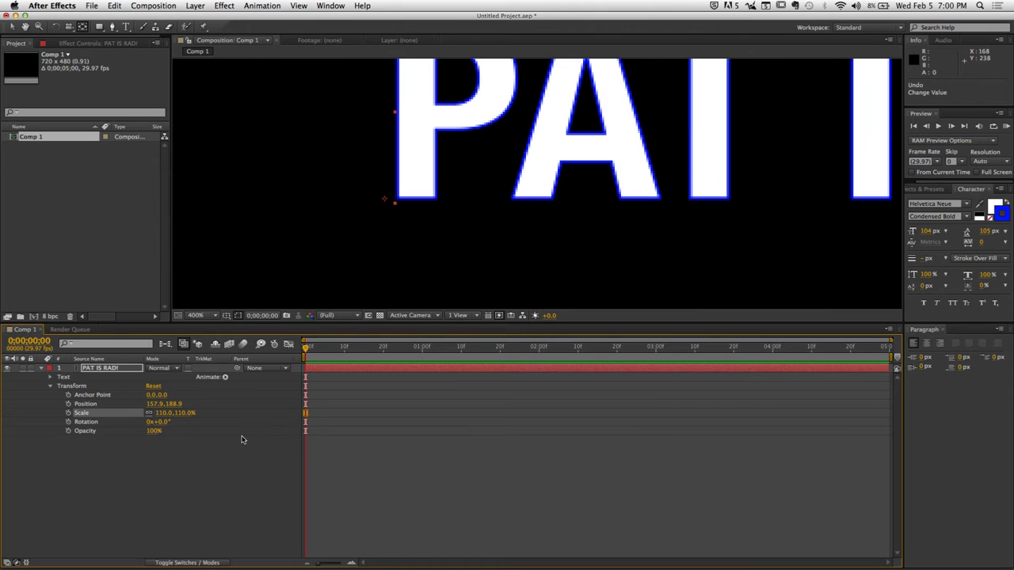
key(comma)
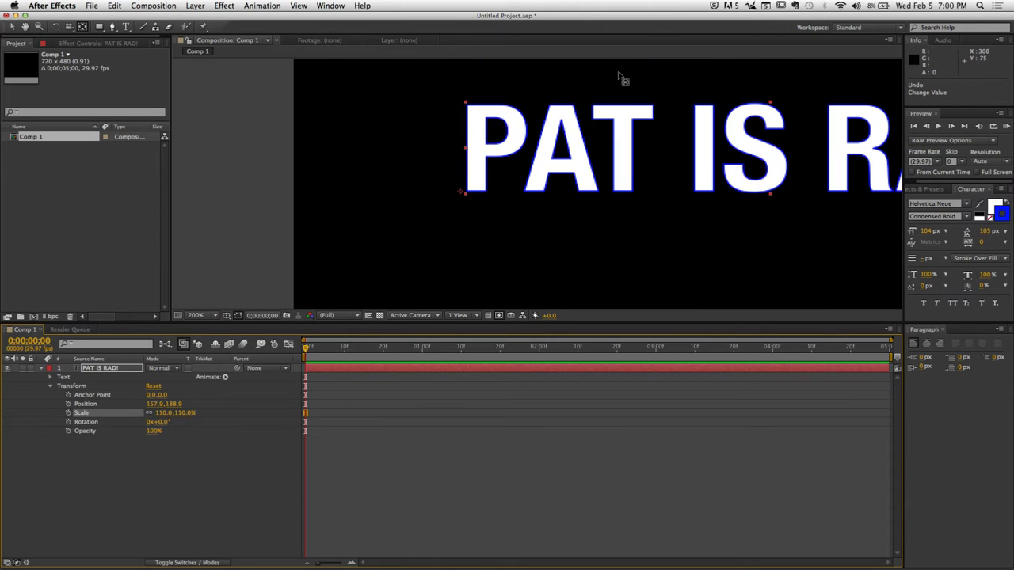
key(h)
drag(663, 129, 429, 140)
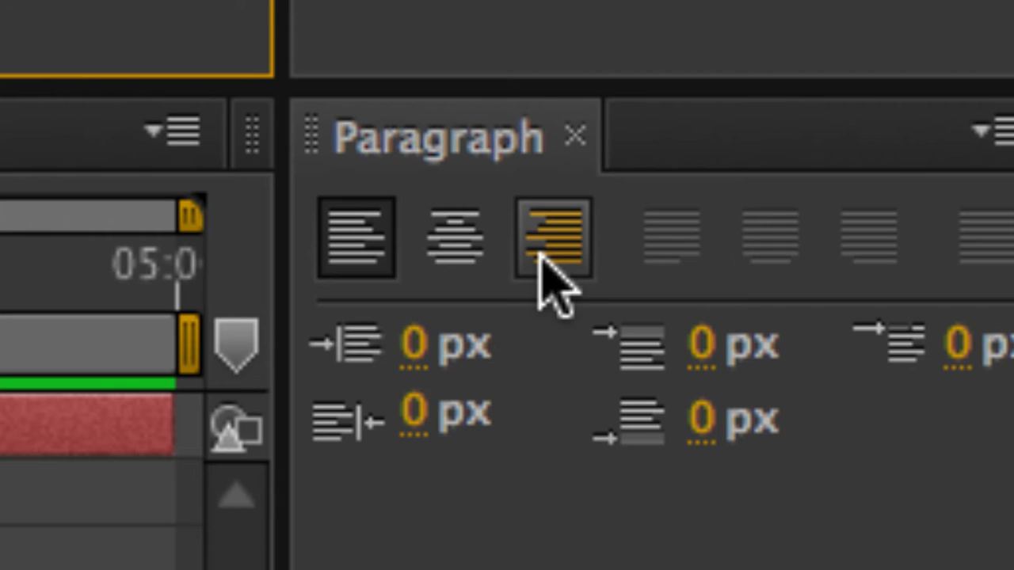
Right-align the title and drag it right to Position 711.9,198.4 so it fits the frame.
click(355, 253)
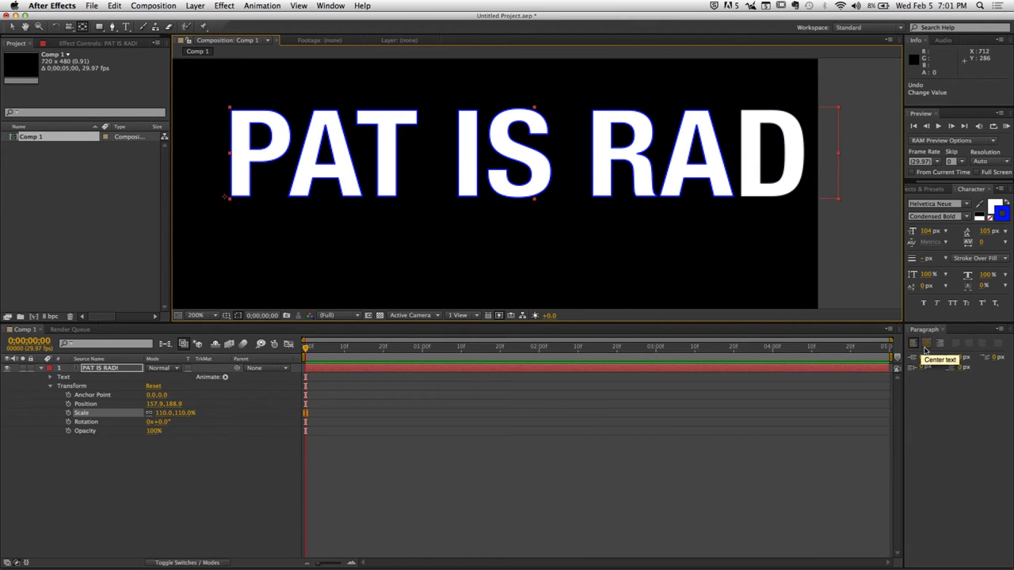
click(926, 343)
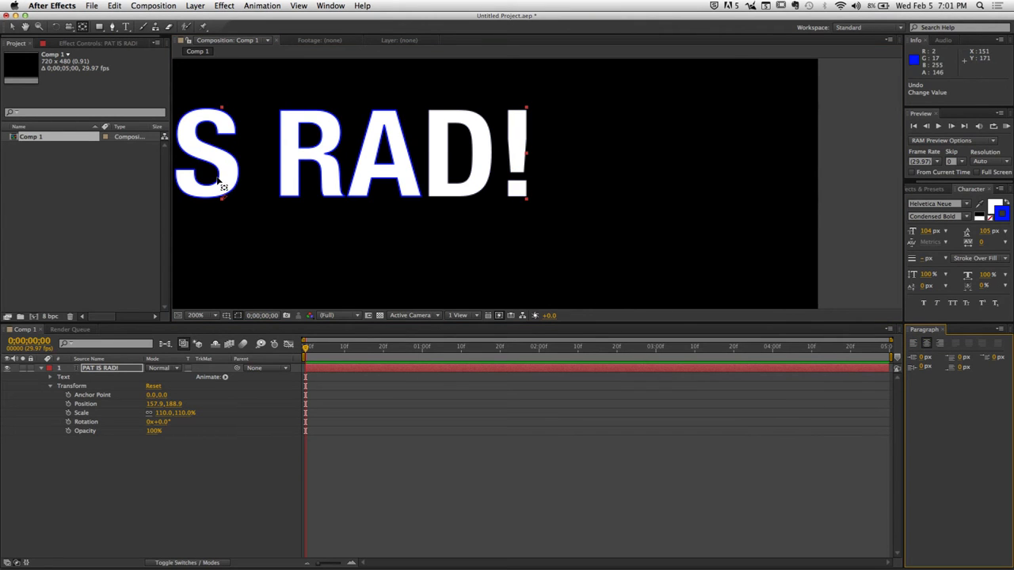
click(219, 180)
drag(293, 195, 582, 184)
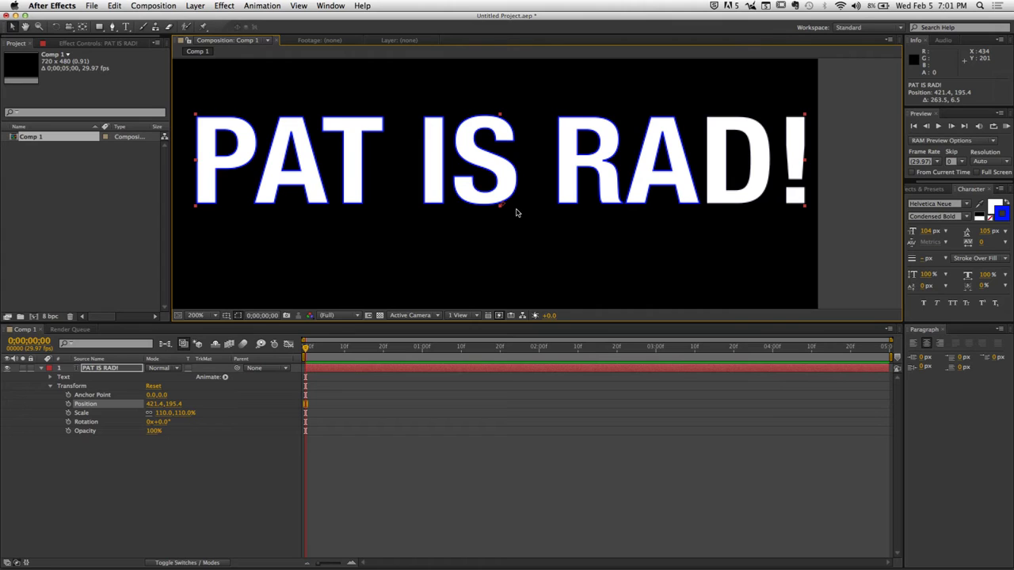
click(939, 343)
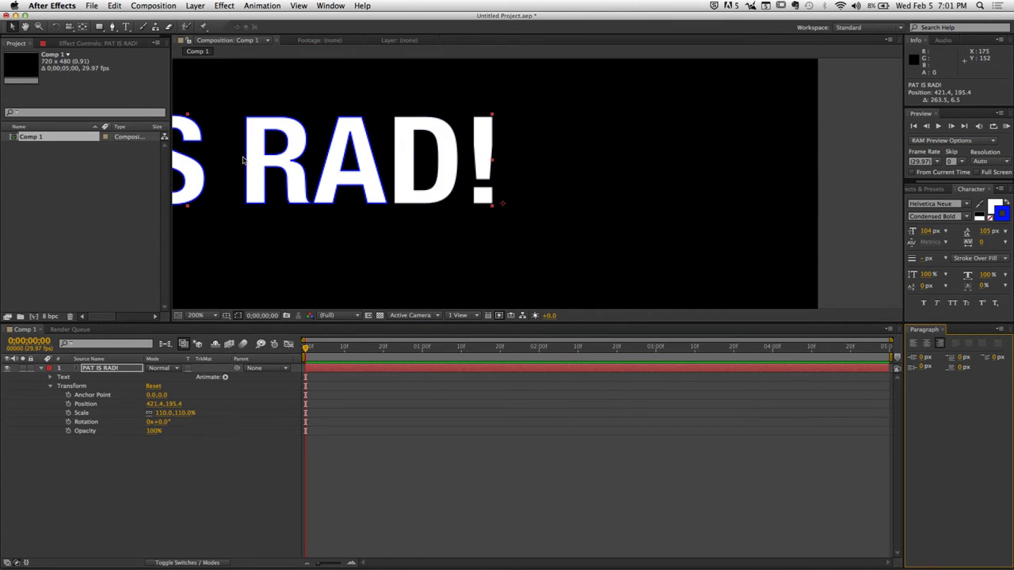
drag(243, 160, 560, 168)
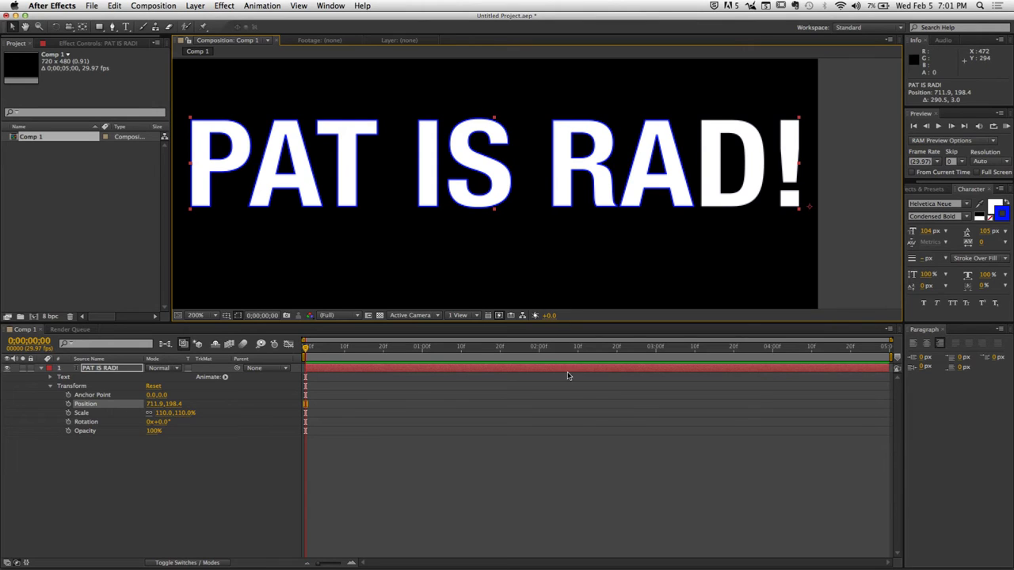
Left-align the title and drag it back left to Position 118.4,197.4.
click(912, 344)
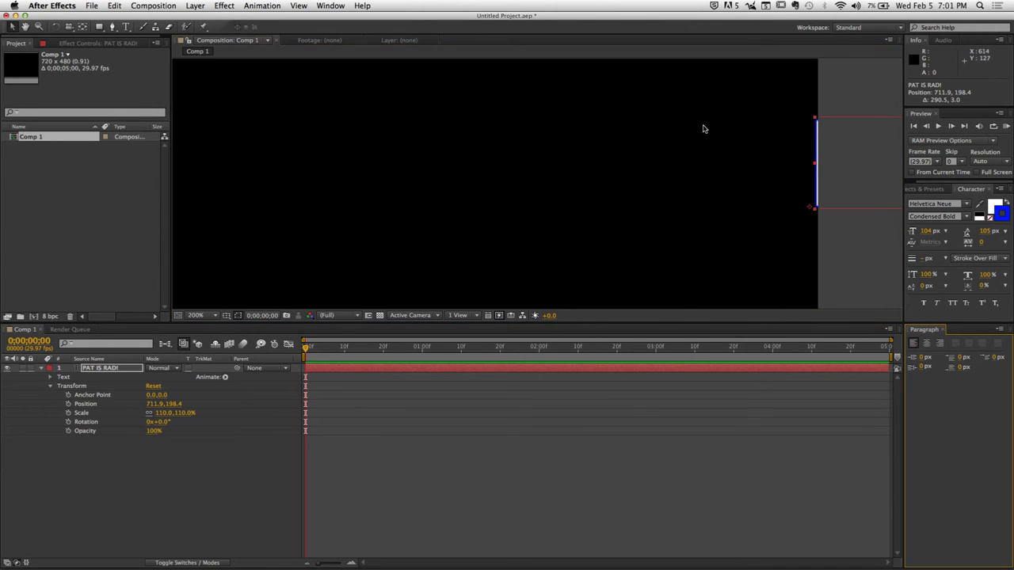
drag(816, 196, 186, 195)
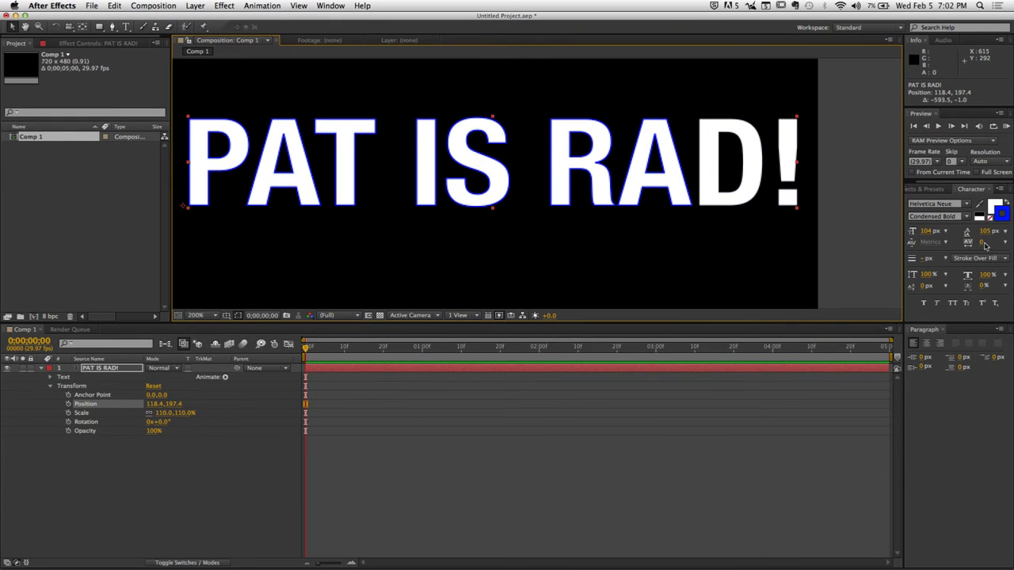
Set the title's tracking to 19 and its letter scale to 76% in the Character panel.
mouse_move(982, 242)
mouse_down()
mouse_move(1011, 242)
mouse_move(888, 249)
mouse_move(1006, 243)
mouse_move(894, 247)
mouse_move(962, 243)
mouse_up()
drag(927, 279, 975, 284)
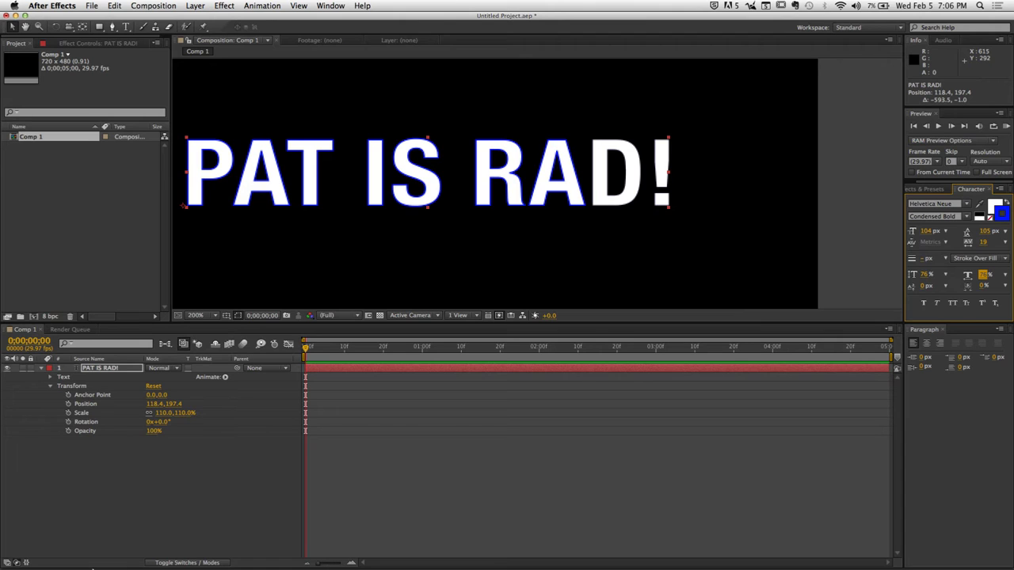
Open break_time_counter.mov from SCC > STREAMING_ASSETS in Finder, showing the BREAK TIME 10:00 card.
mouse_move(89, 567)
click(37, 553)
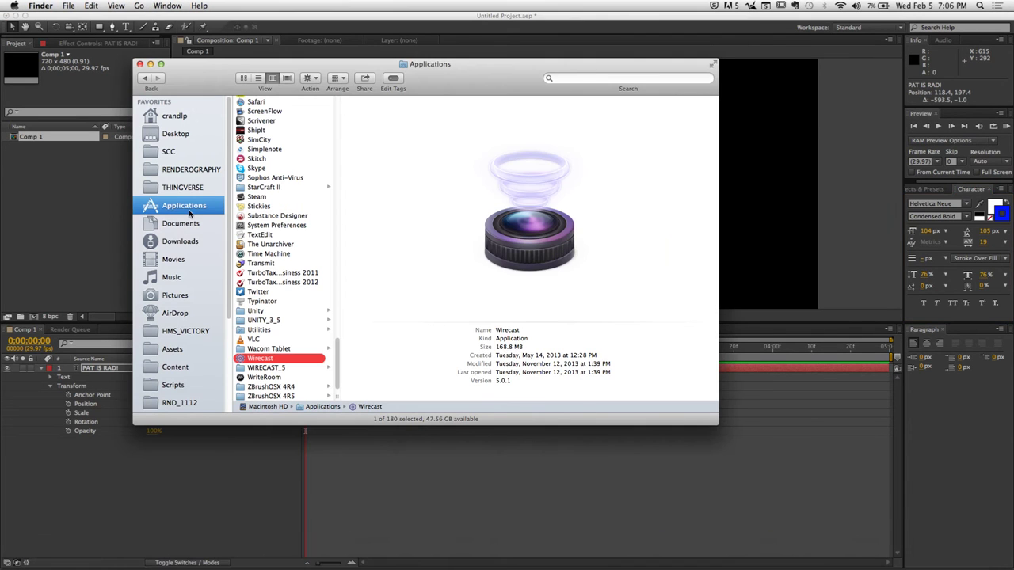
click(188, 150)
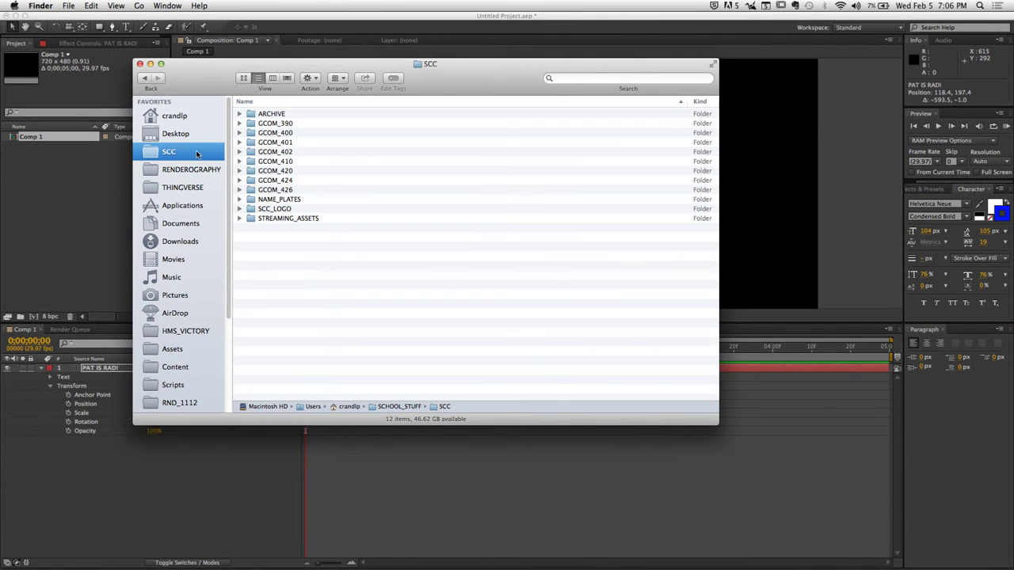
click(276, 219)
double_click(277, 219)
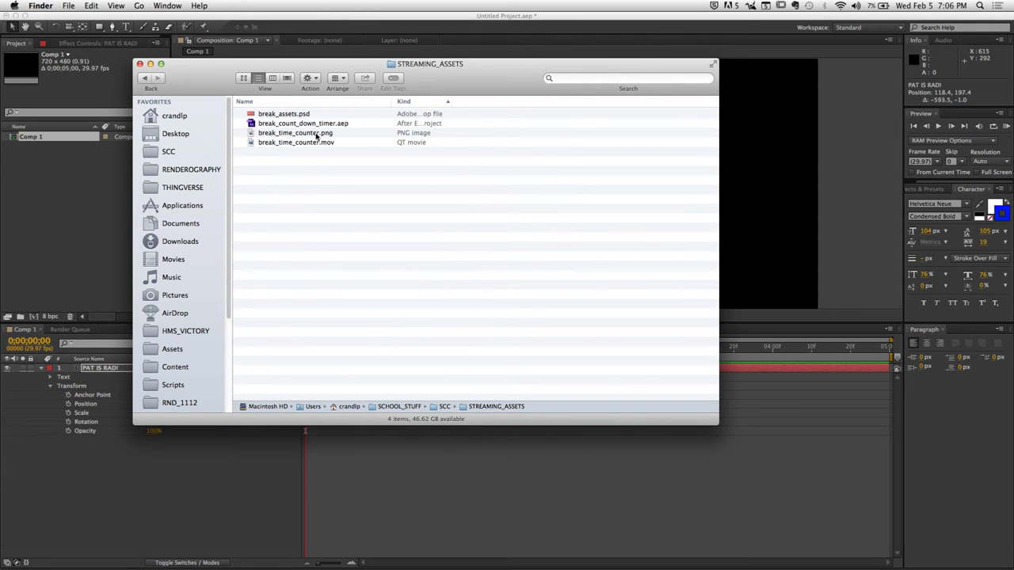
double_click(314, 143)
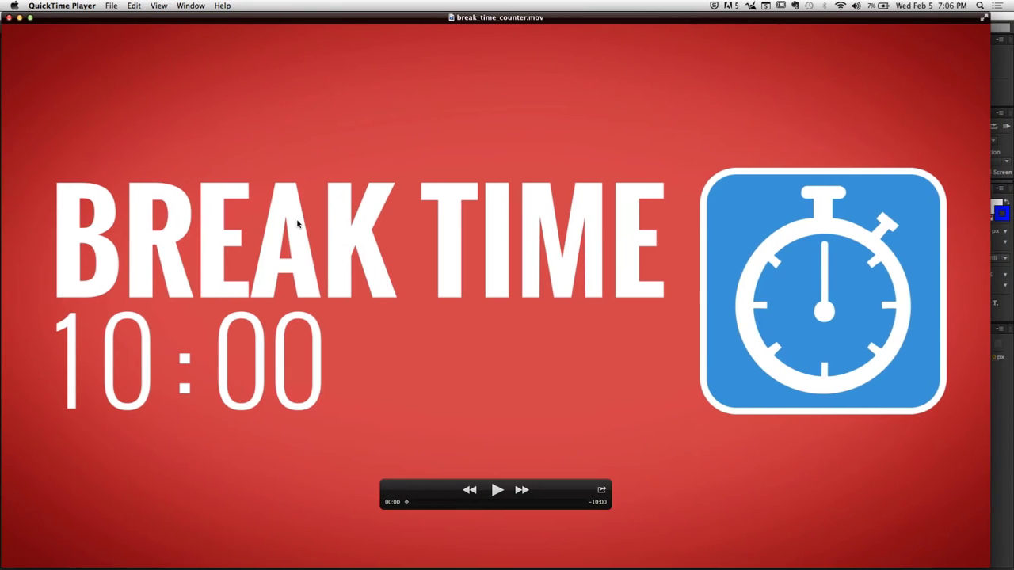
Play break_time_counter.mov so the BREAK TIME countdown runs from 10:00 down to 07:14.
key(space)
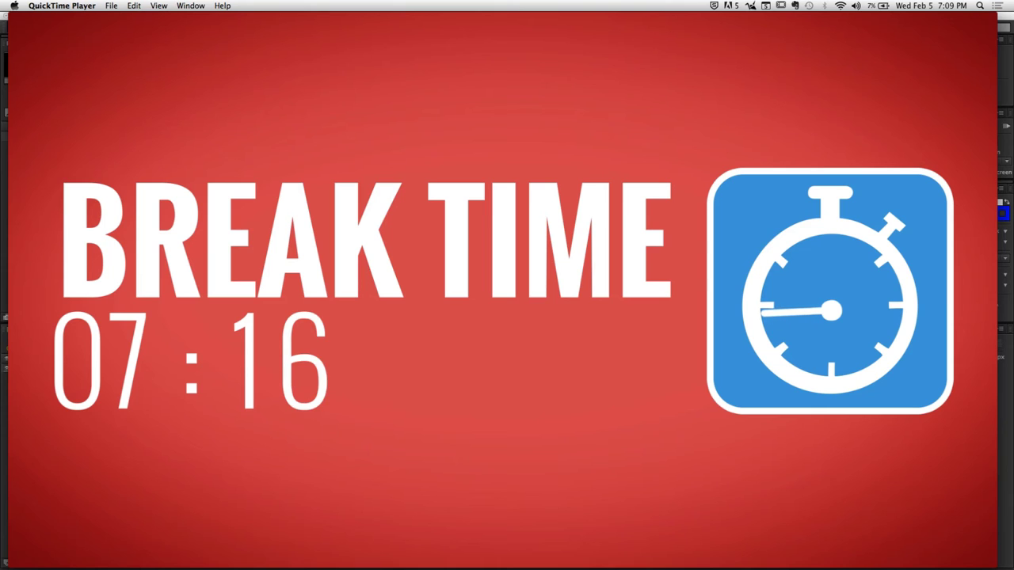
mouse_move(304, 225)
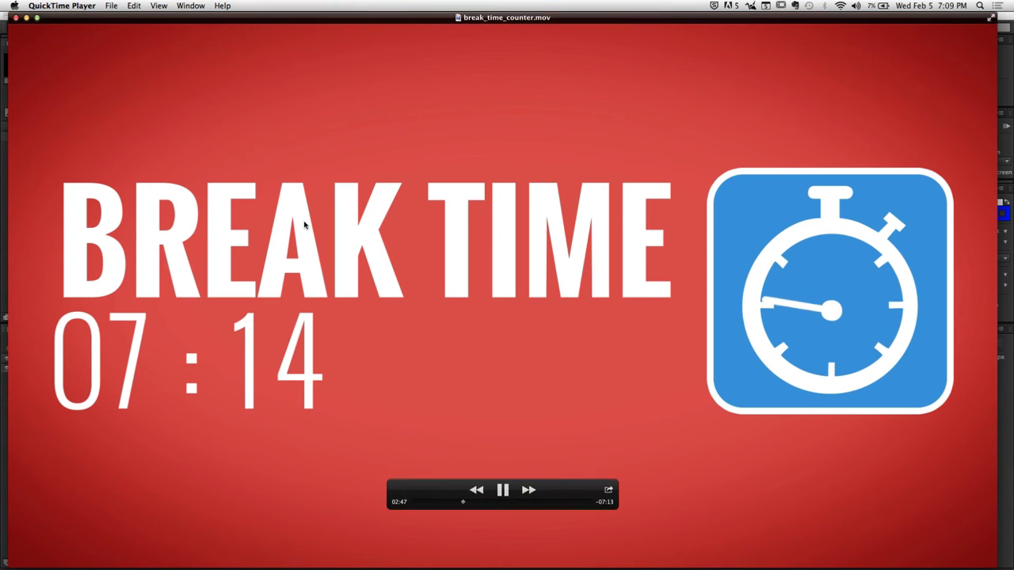
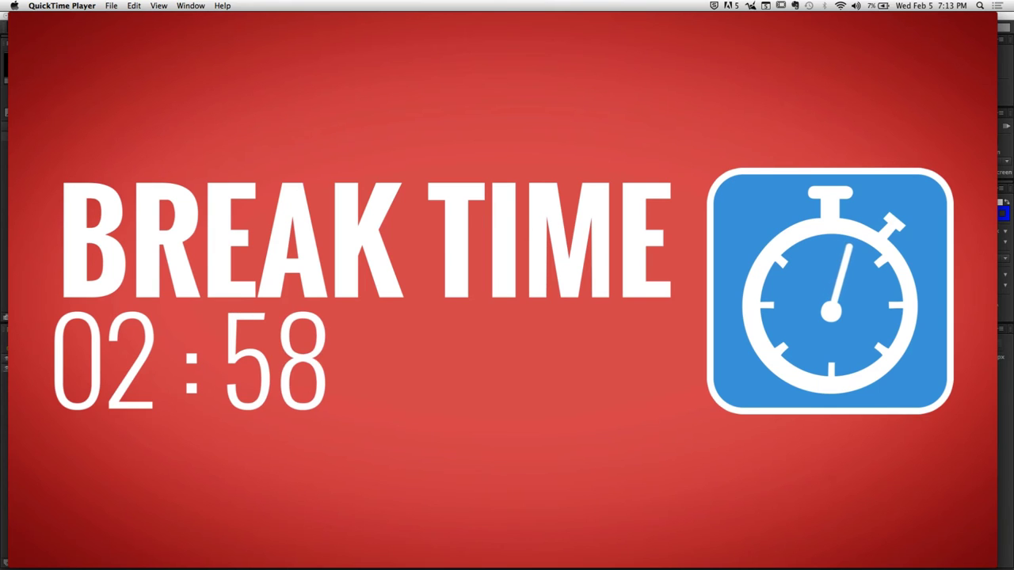
Let break_time_counter.mov count down to 00:00, then exit full-screen playback.
mouse_move(301, 227)
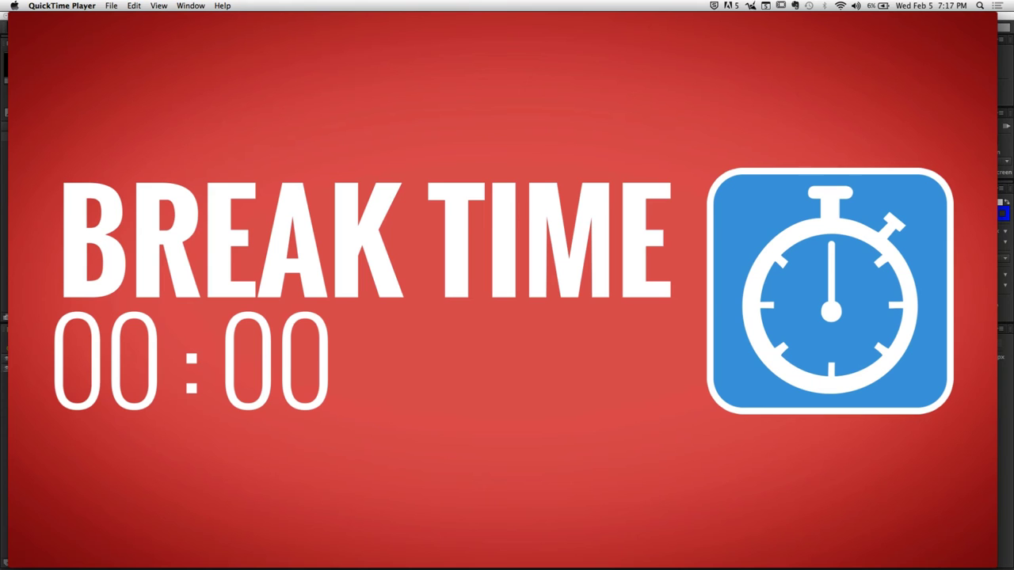
key(Escape)
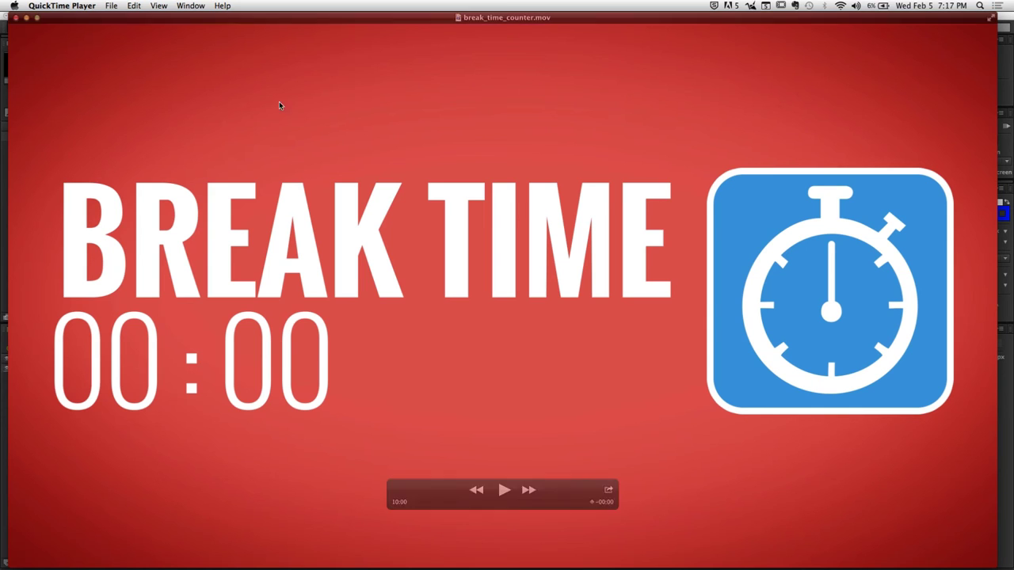
Close the Break Time movie, then deselect PAT IS RAD! in Comp 1 and collapse its Transform.
click(16, 19)
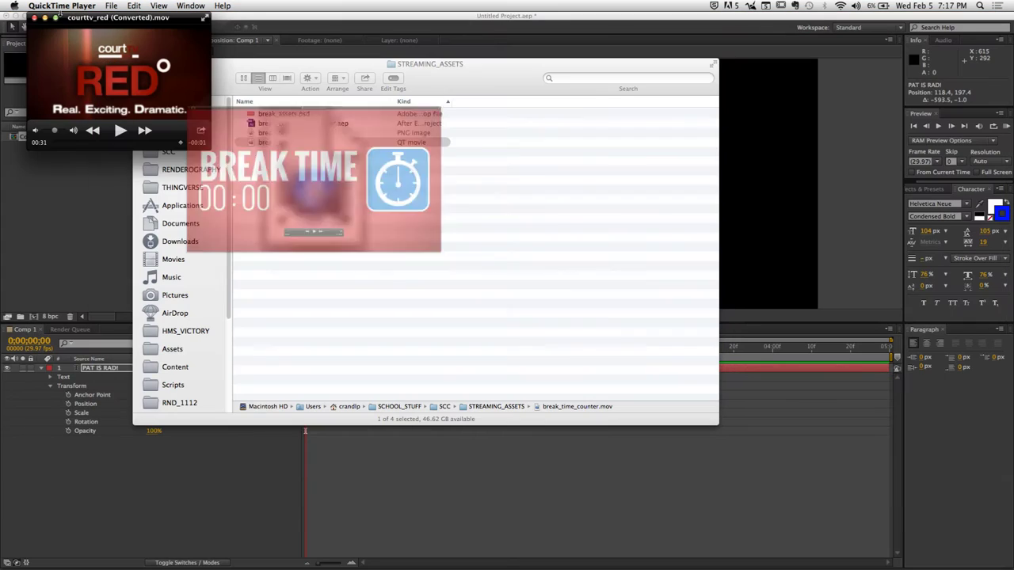
click(117, 496)
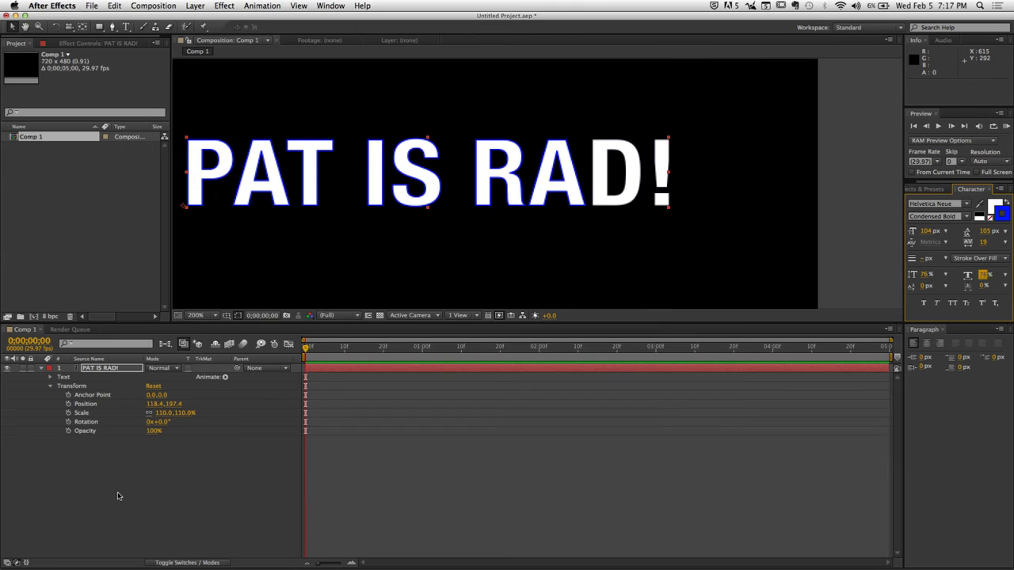
click(285, 359)
click(220, 474)
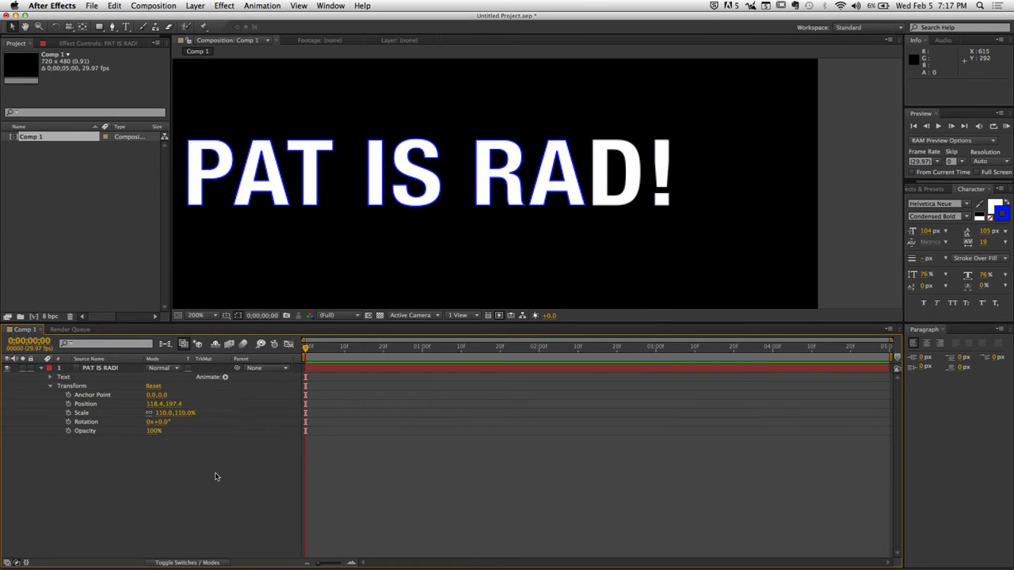
click(51, 386)
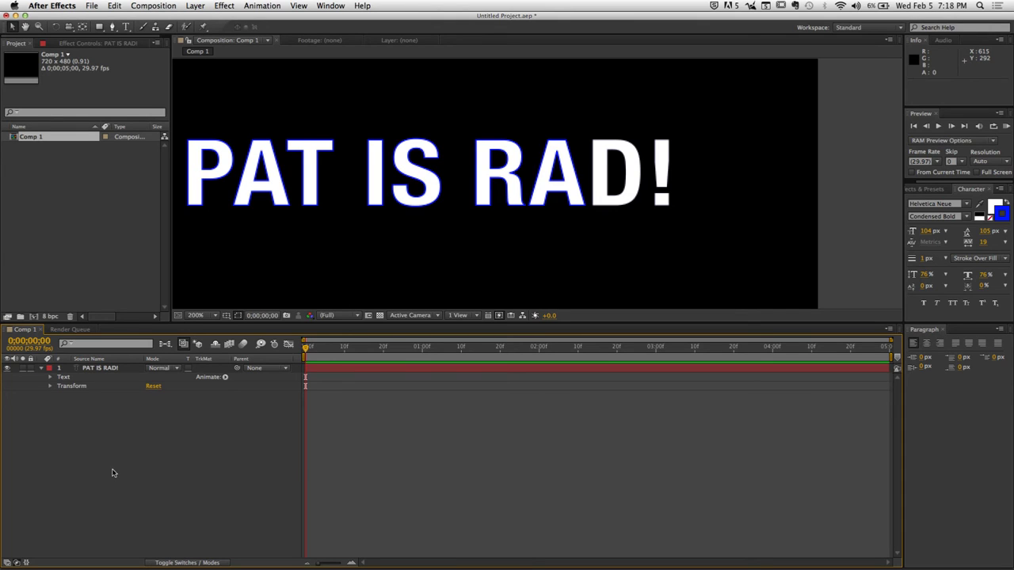
Raise PAT IS RAD! to Position Y 127.4 and set the current time to 0;00;00;10.
click(76, 388)
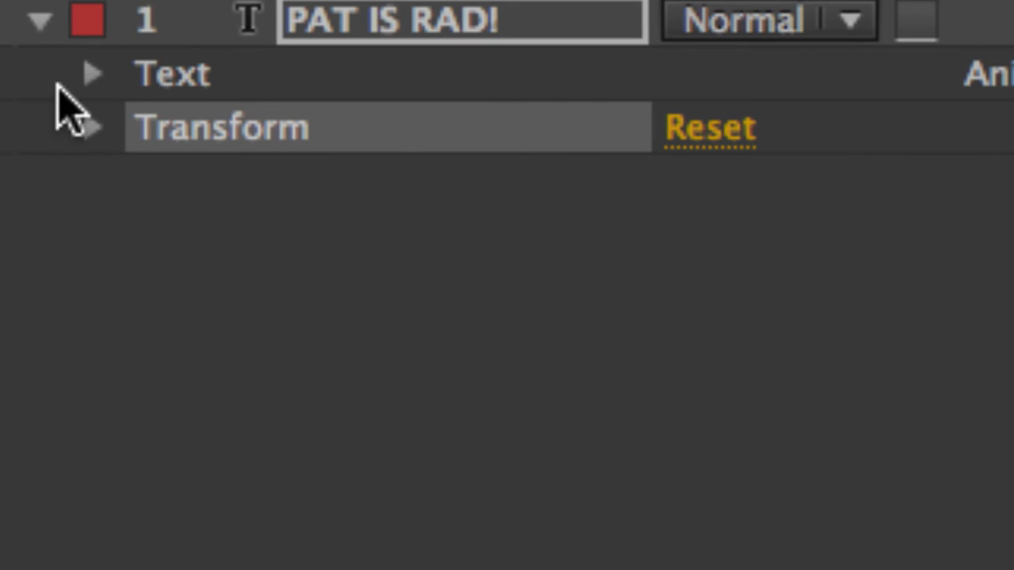
click(93, 130)
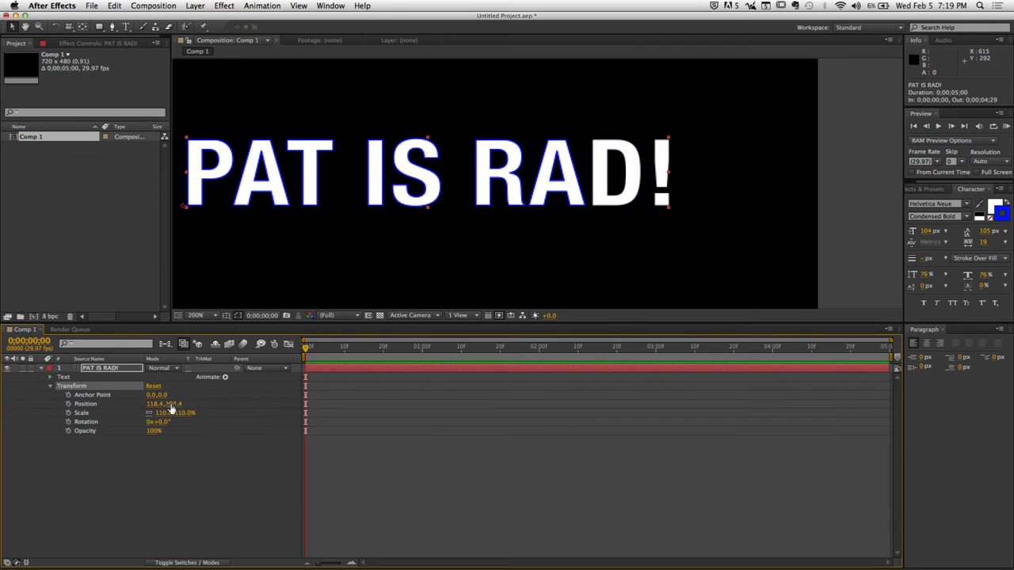
drag(171, 405, 126, 411)
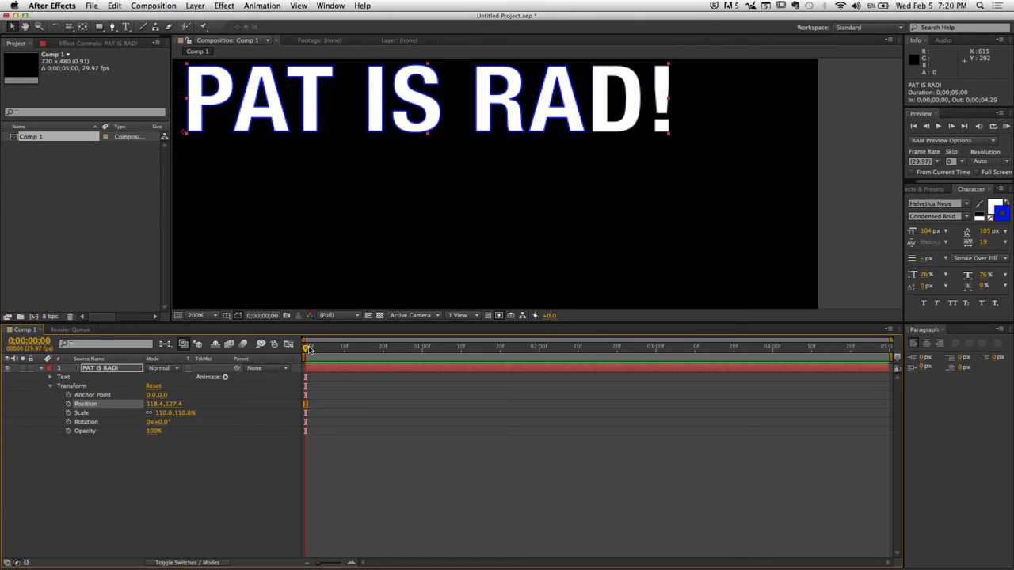
drag(308, 348, 346, 375)
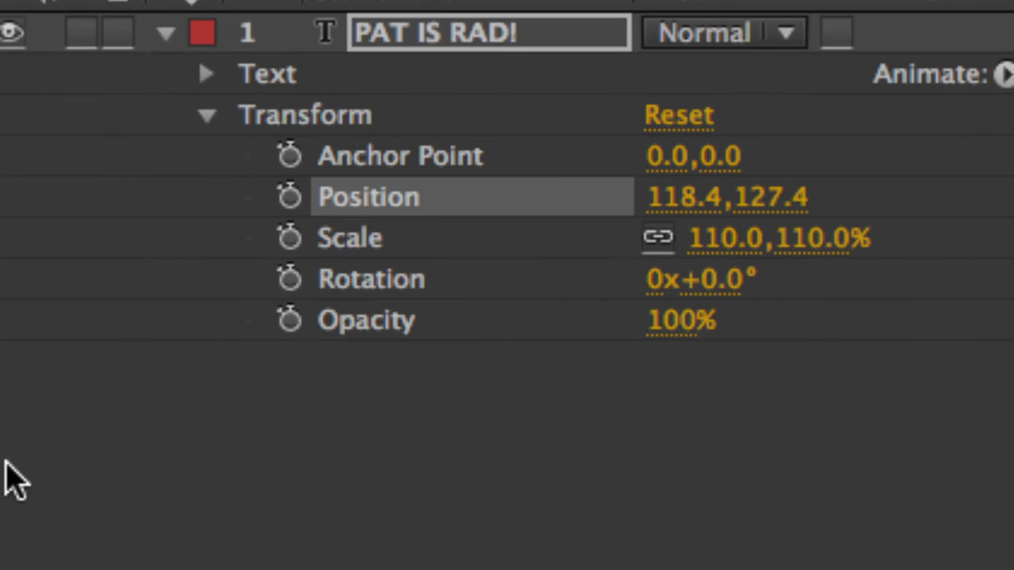
Add a Position keyframe at frame 10 and move the playhead to 0;00;02;00.
click(289, 198)
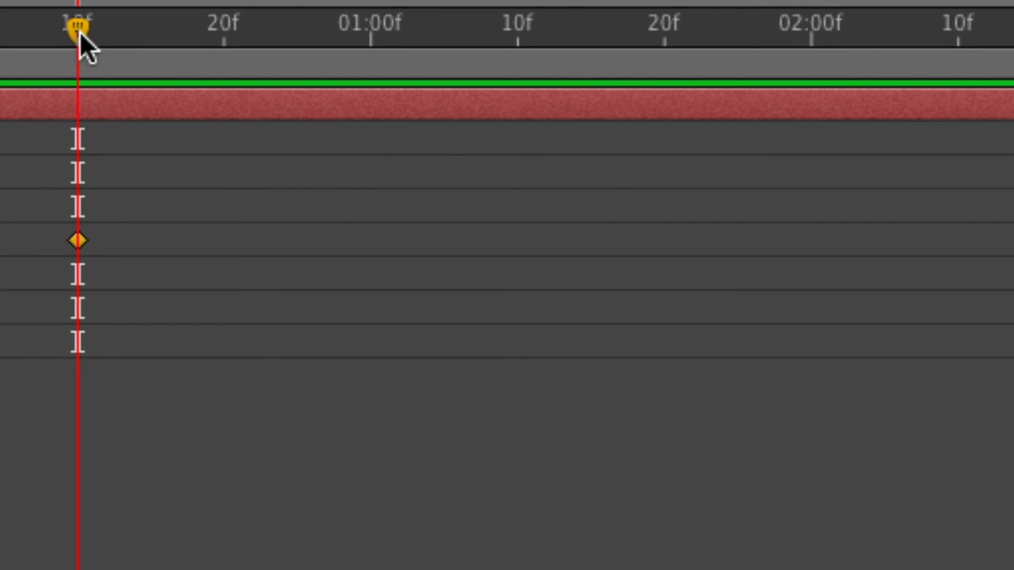
drag(80, 32, 816, 68)
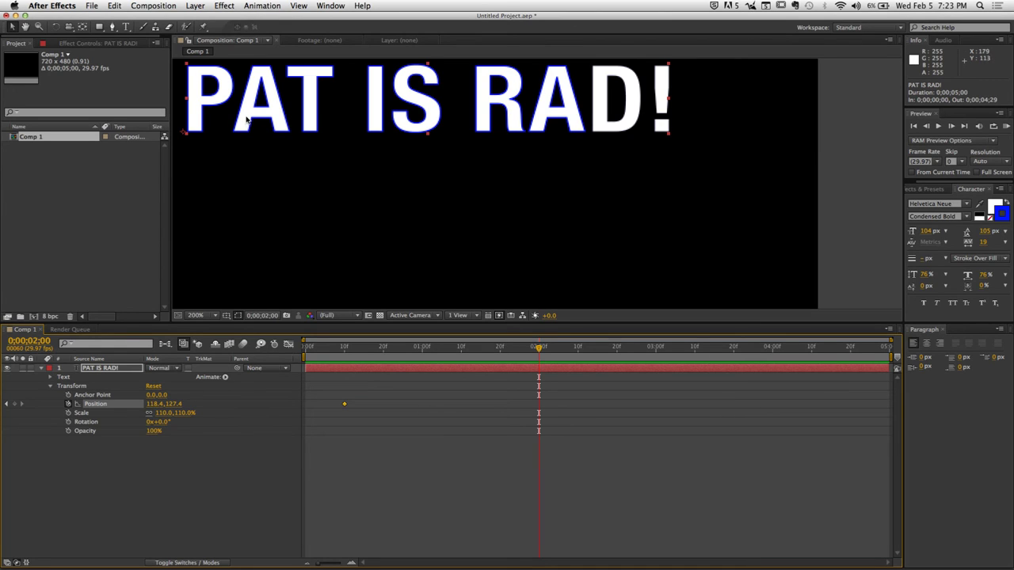
Drag the text down to Position 119.9,293.4, creating a keyframe at 2 seconds.
drag(246, 119, 248, 289)
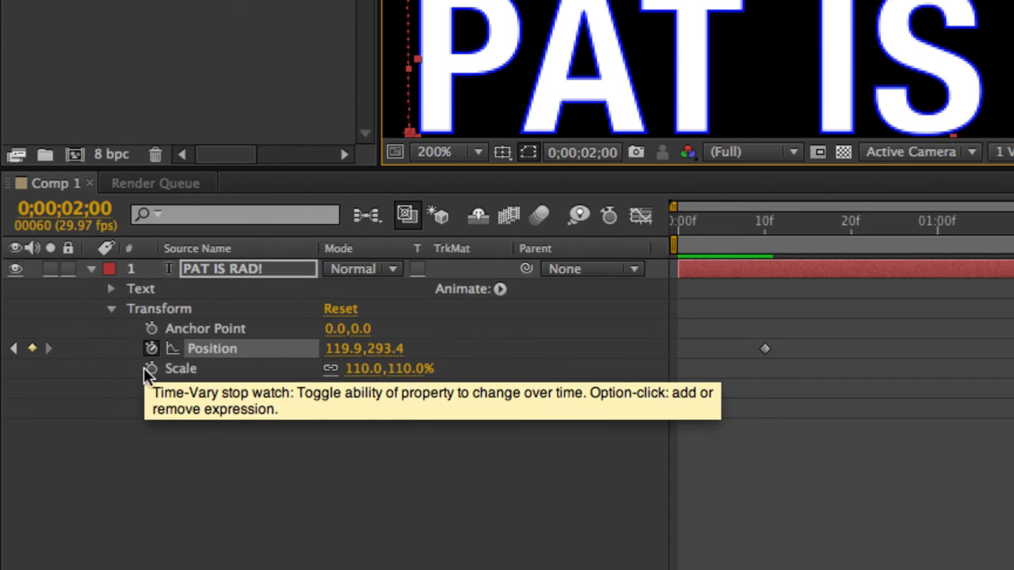
Re-key Position: 119.9,293.4 at 2 seconds and 119.9,126.4 at frame 10.
click(150, 349)
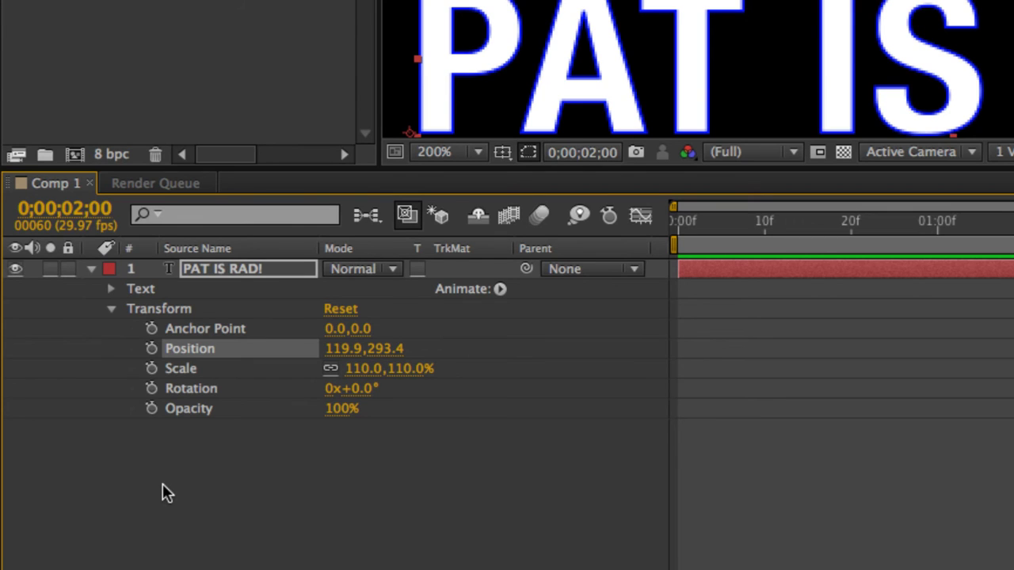
click(151, 349)
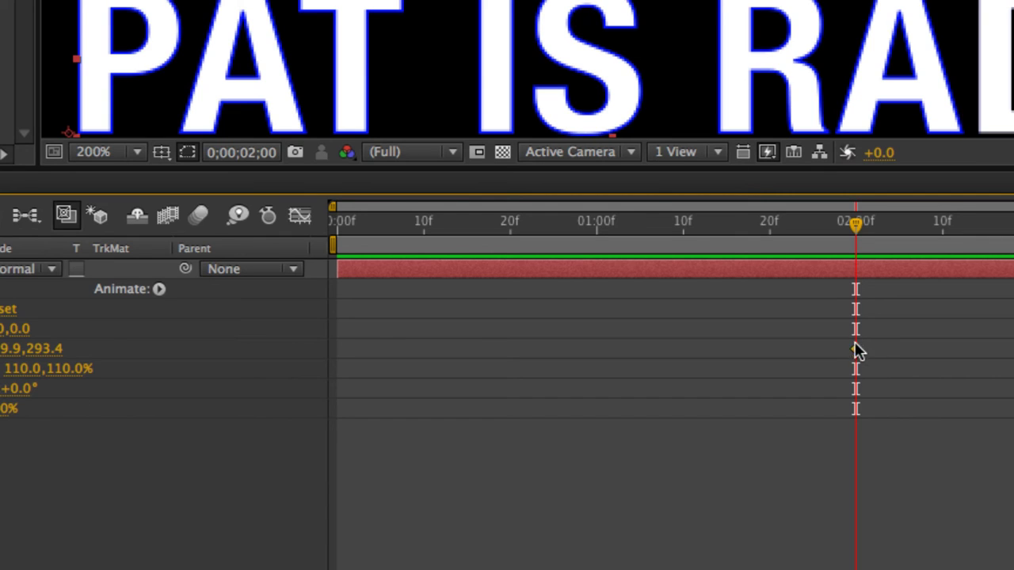
mouse_move(431, 233)
mouse_down()
mouse_move(430, 243)
mouse_move(419, 229)
mouse_up()
drag(114, 349, 0, 354)
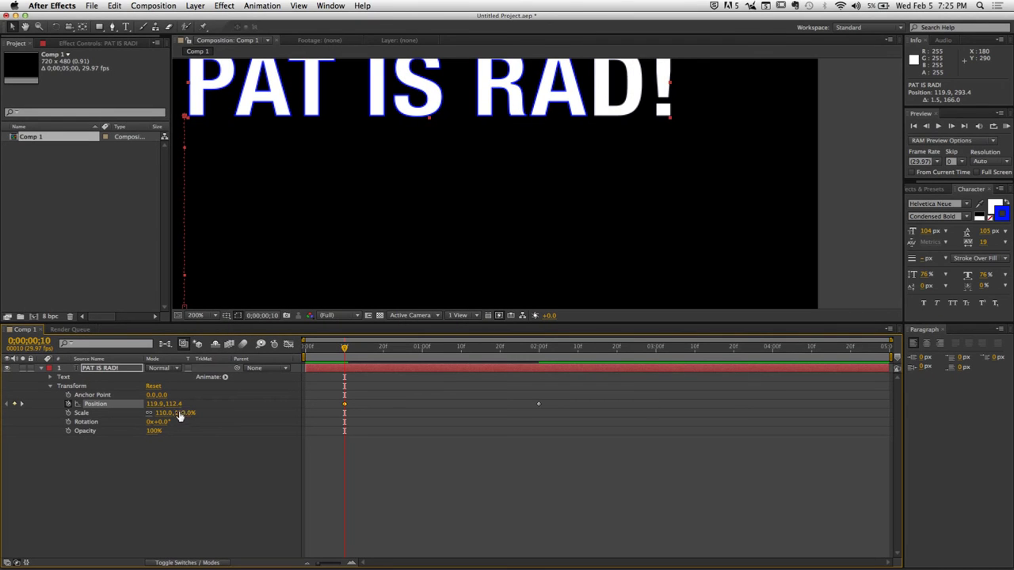
drag(176, 404, 183, 403)
click(291, 511)
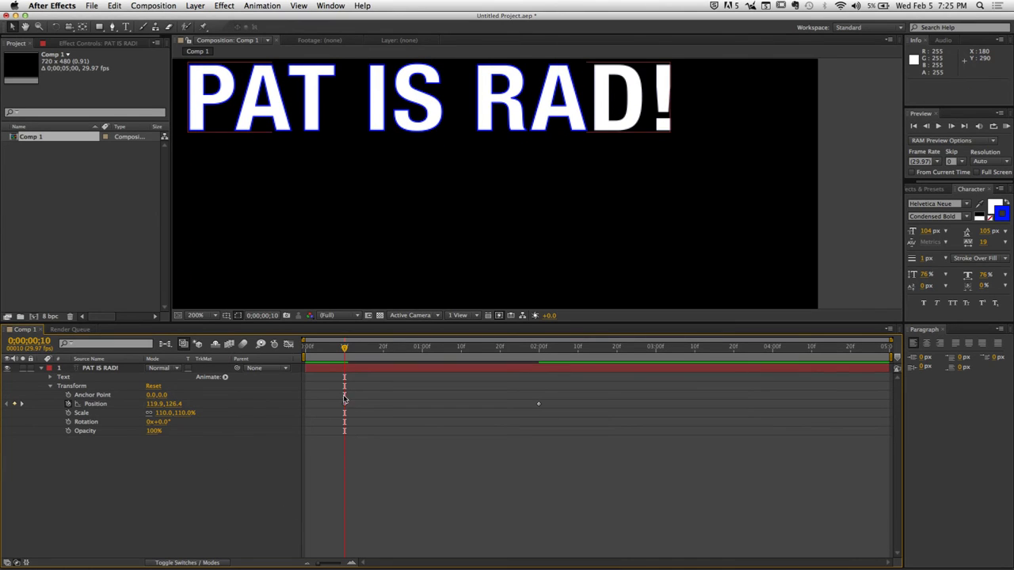
Preview the slide-down from the start, stopping at 0;00;03;06.
key(Home)
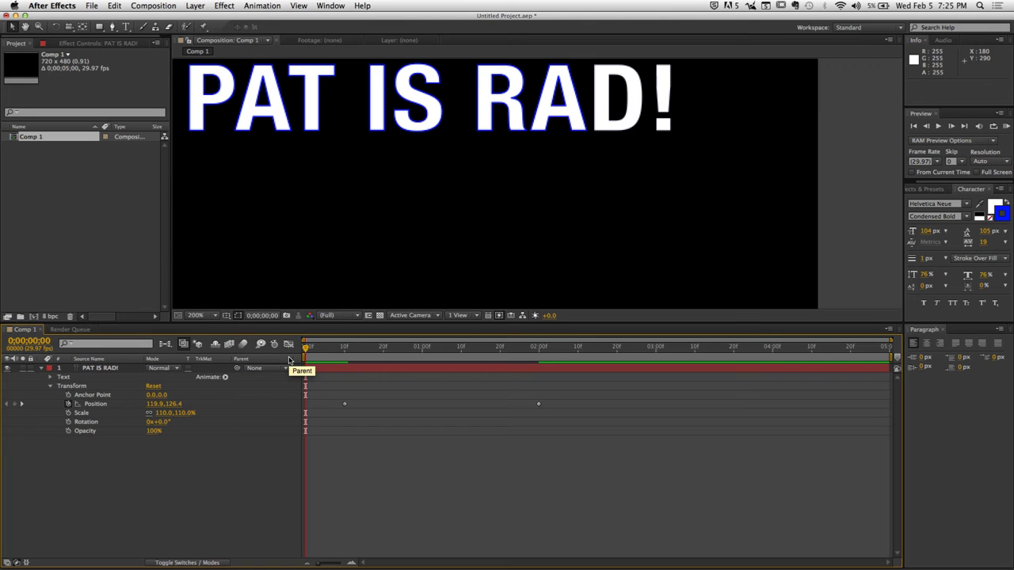
key(space)
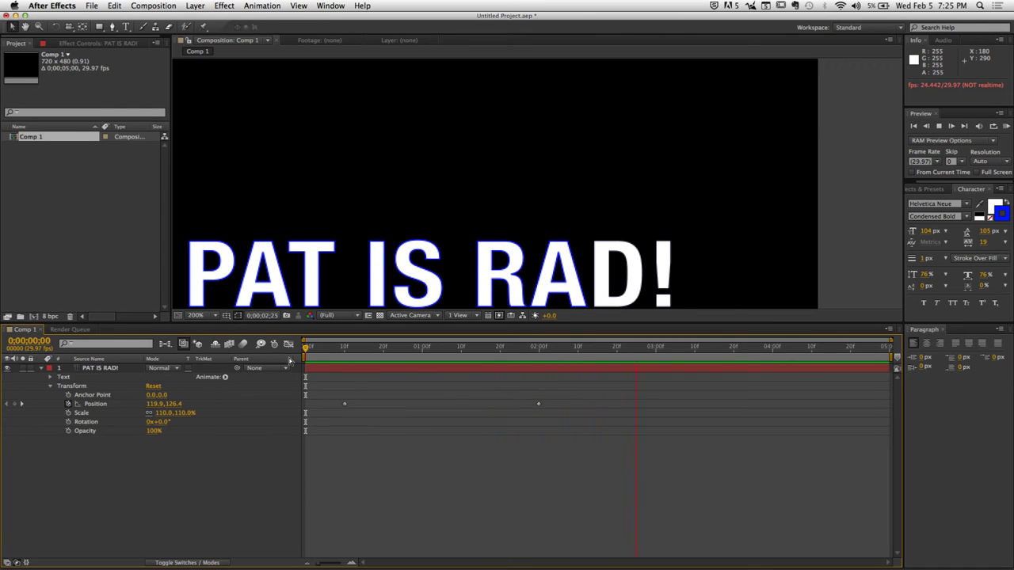
key(space)
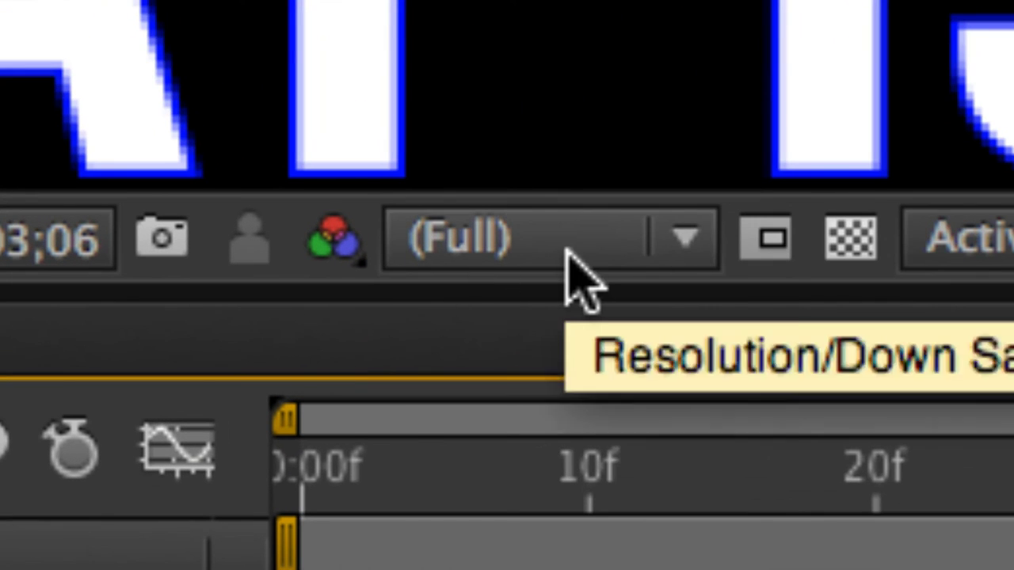
Set the preview resolution to Quarter and rewind to 0;00;00;00.
click(566, 252)
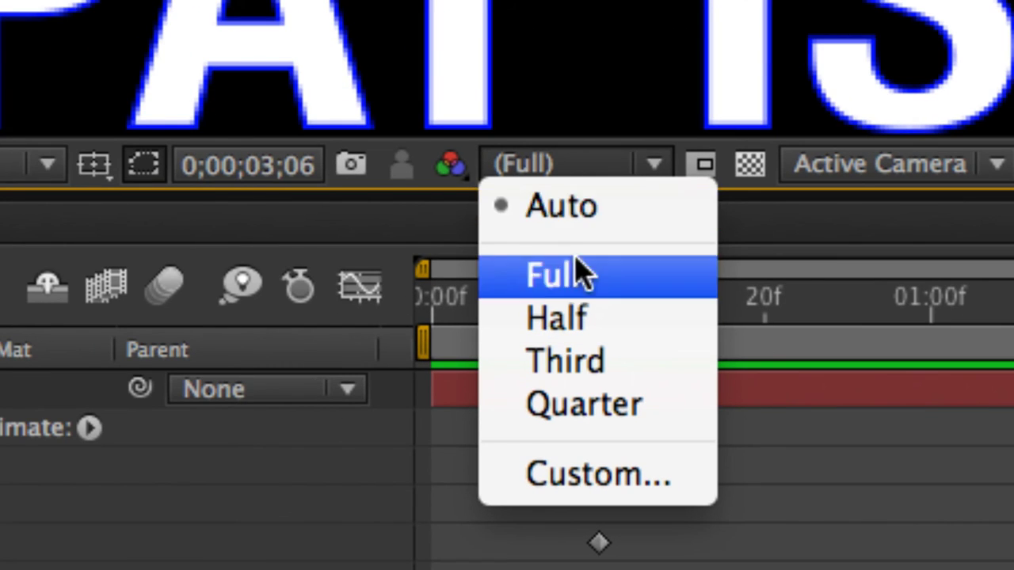
click(598, 408)
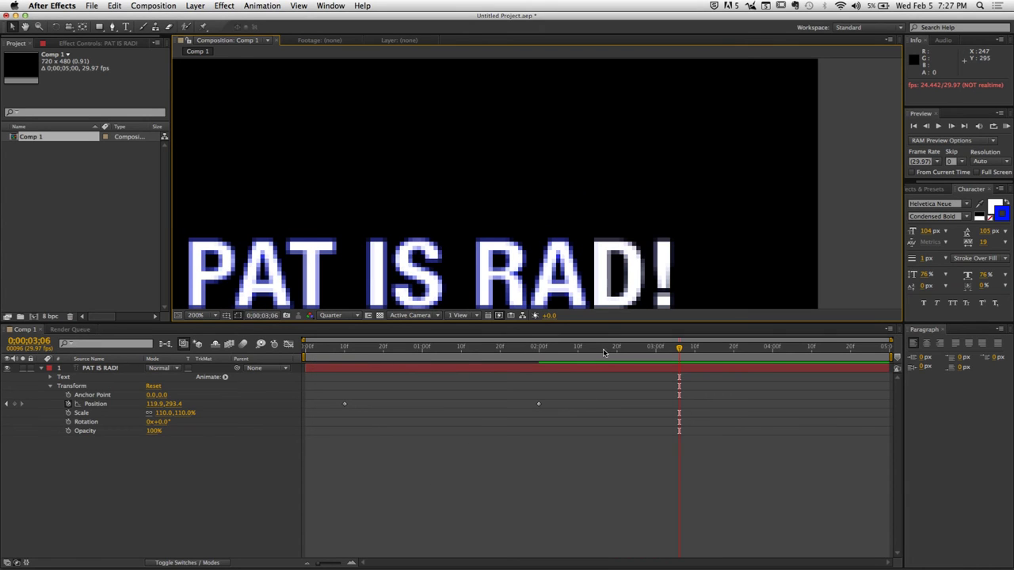
drag(603, 352, 282, 360)
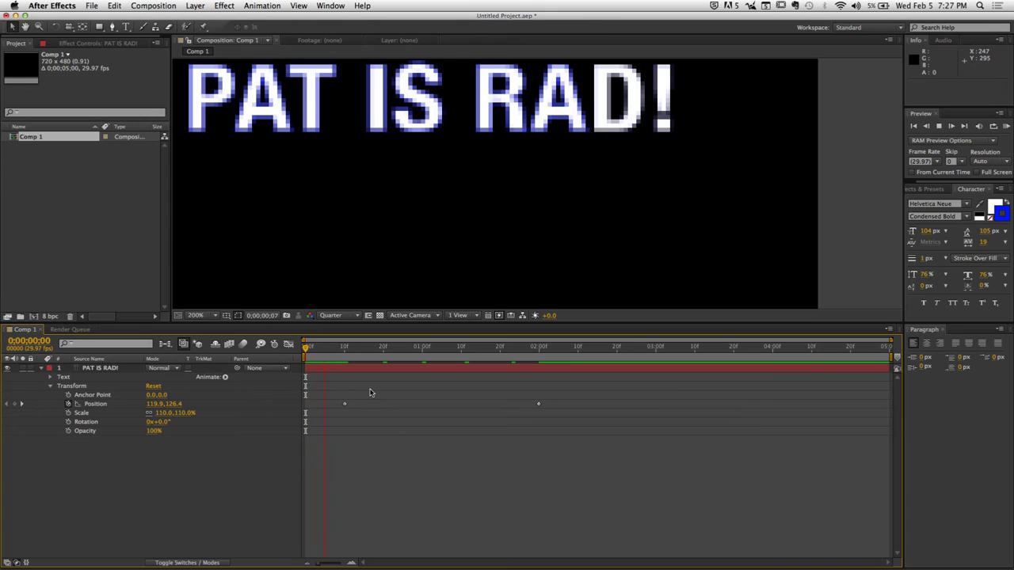
Preview the text animation, stopping at 0;00;01;24 with the layer deselected.
key(space)
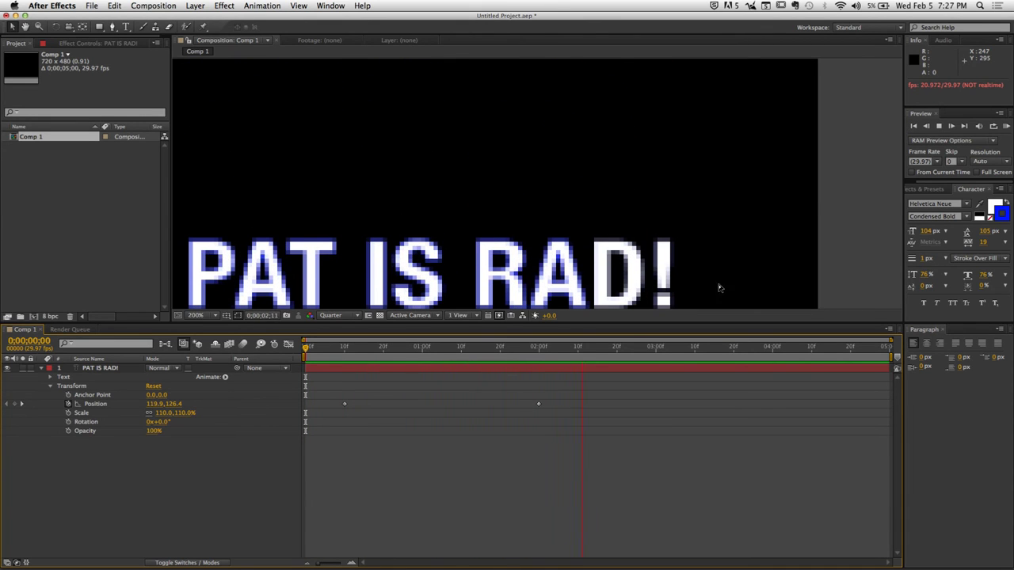
key(space)
key(space)
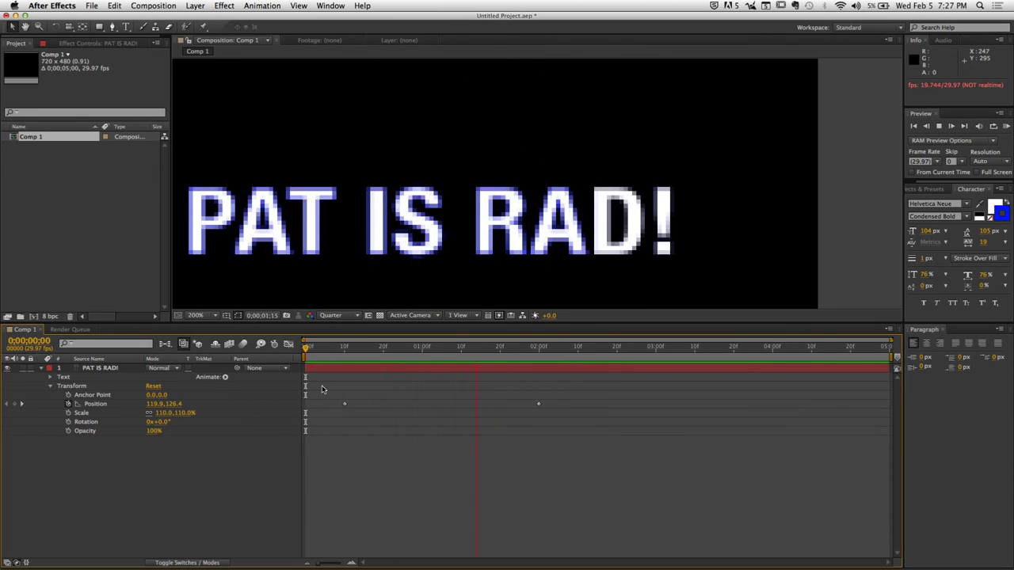
key(space)
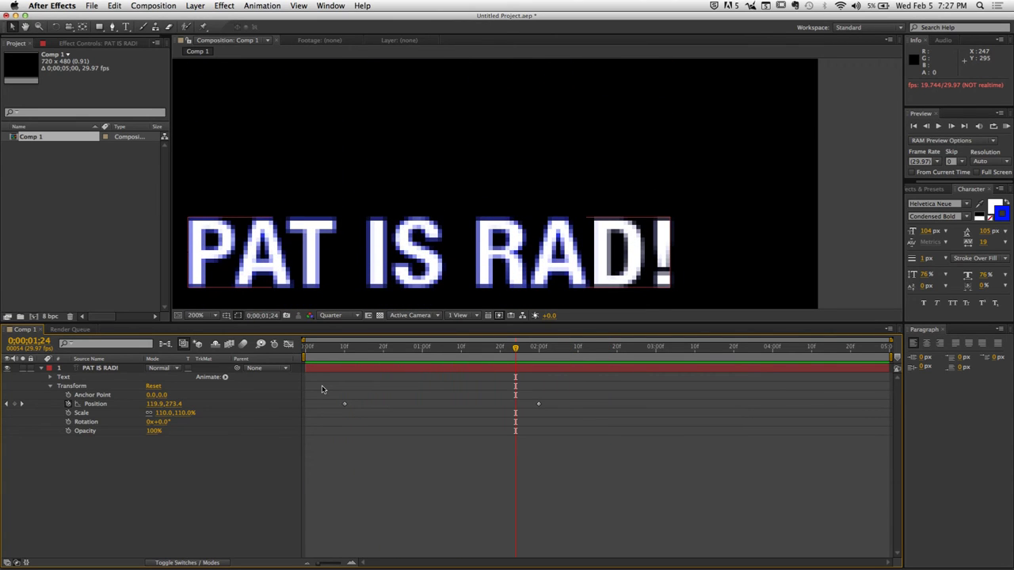
click(322, 388)
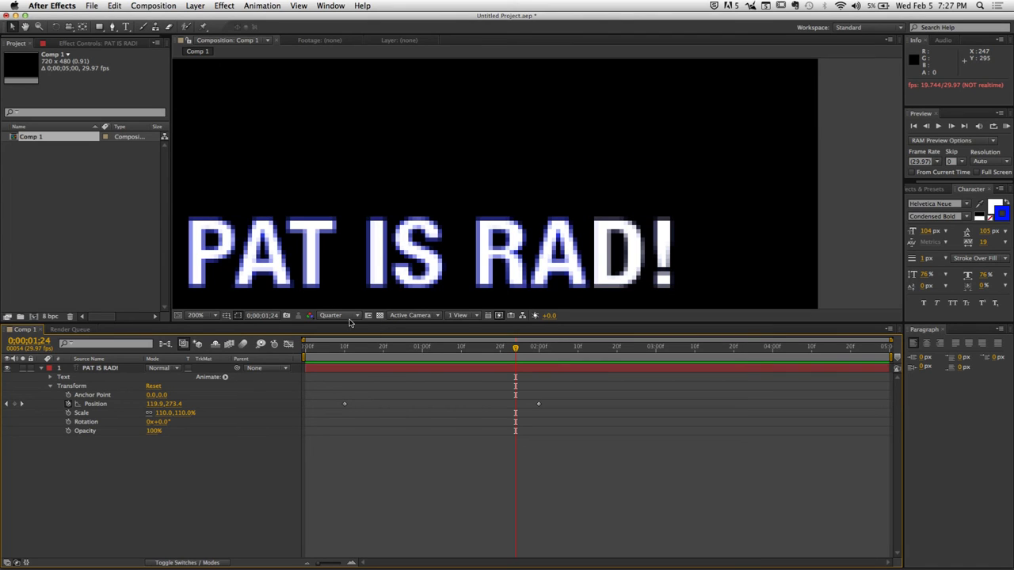
click(347, 317)
Restore Auto resolution, rewind to 0;00;00;00 and collapse the Transform properties.
click(346, 325)
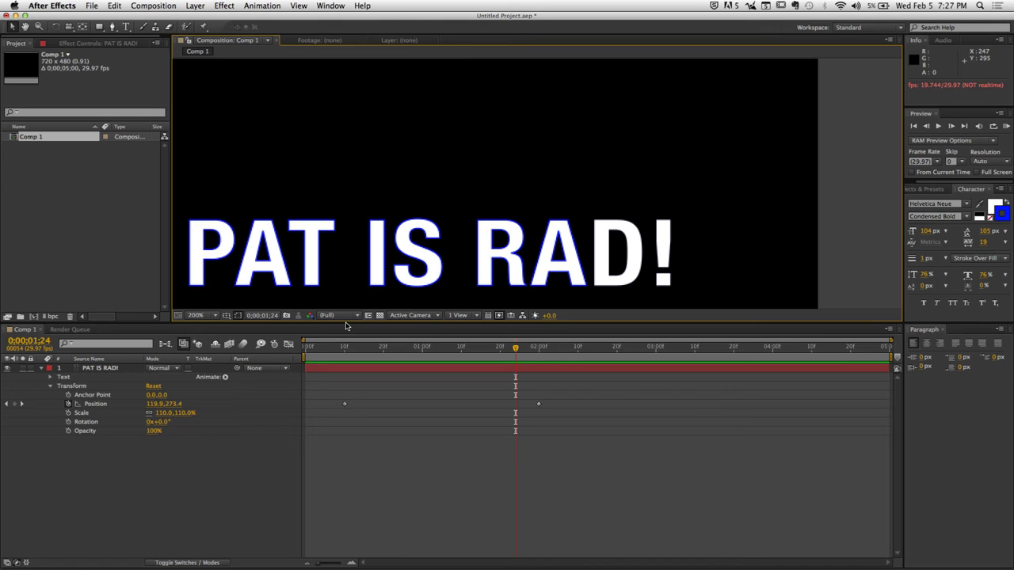
drag(518, 351, 282, 405)
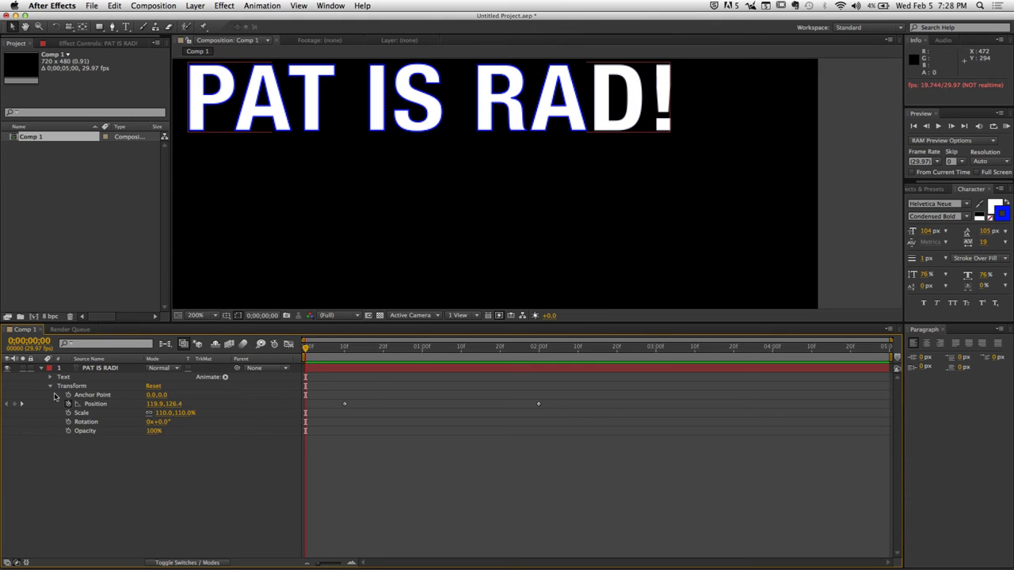
click(51, 387)
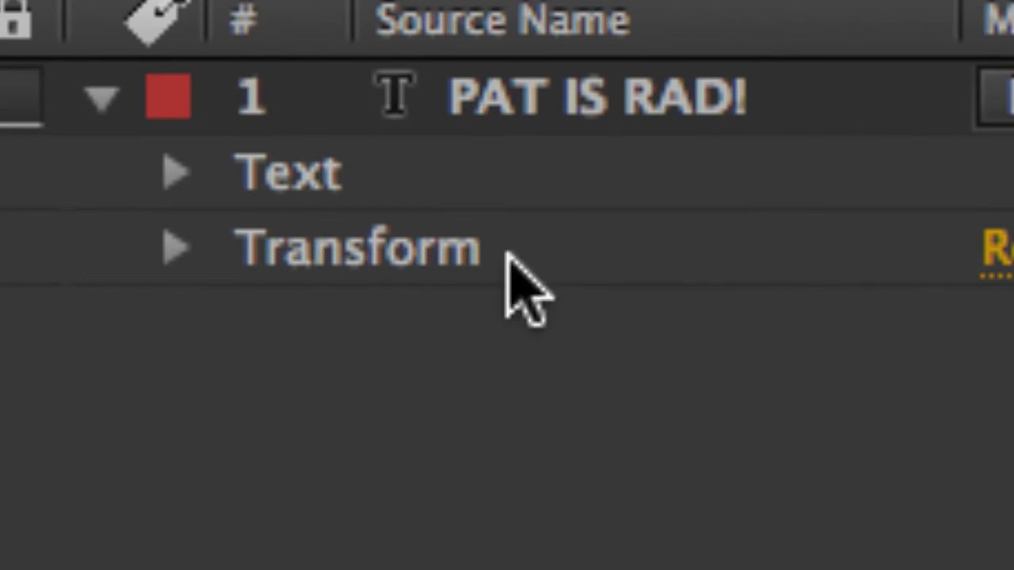
Inspect the layer's Text group: Source Text, and Path Options left at None.
click(255, 179)
click(173, 176)
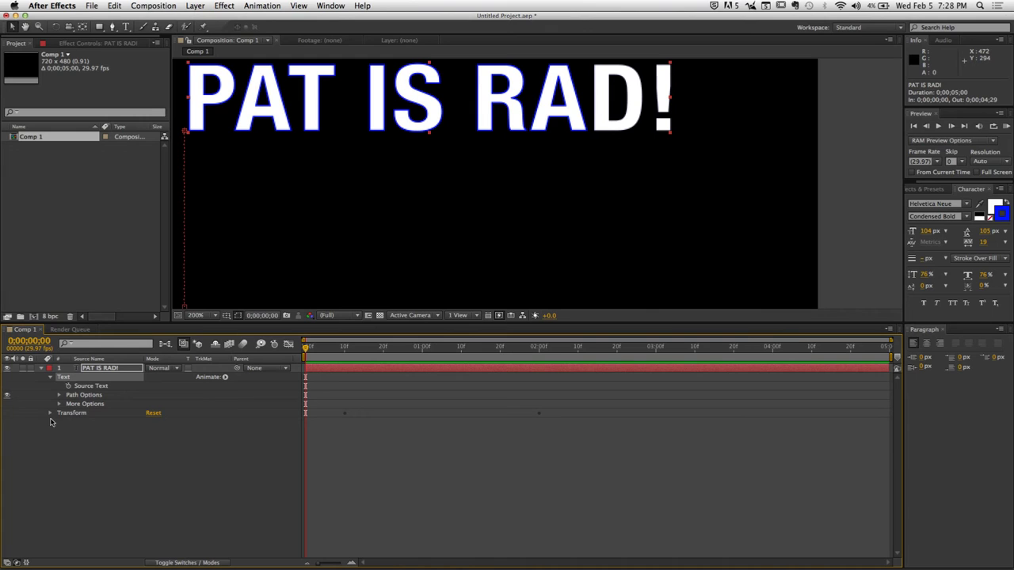
click(89, 387)
mouse_move(314, 354)
mouse_down()
mouse_move(369, 354)
mouse_move(306, 354)
mouse_up()
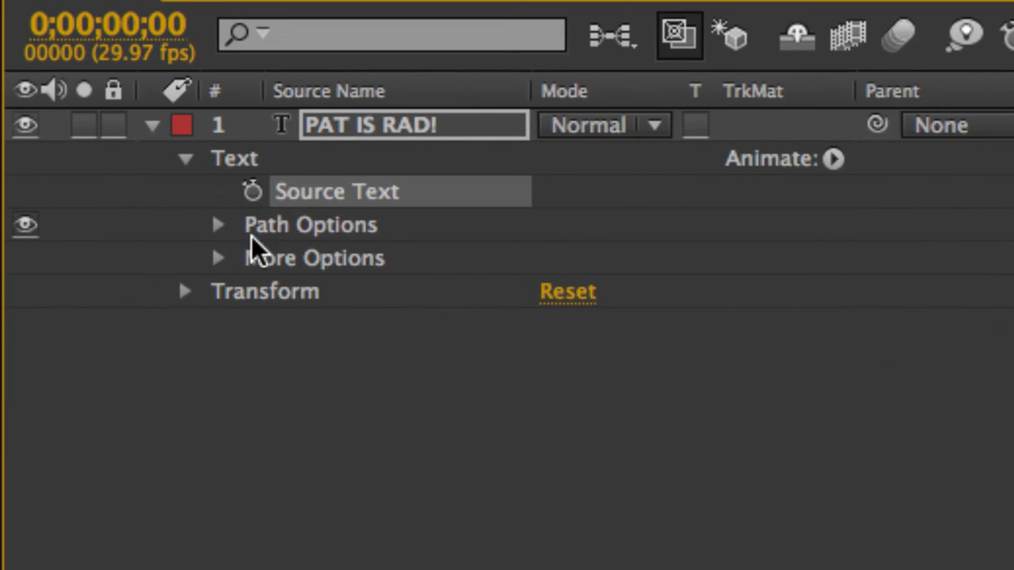
click(91, 364)
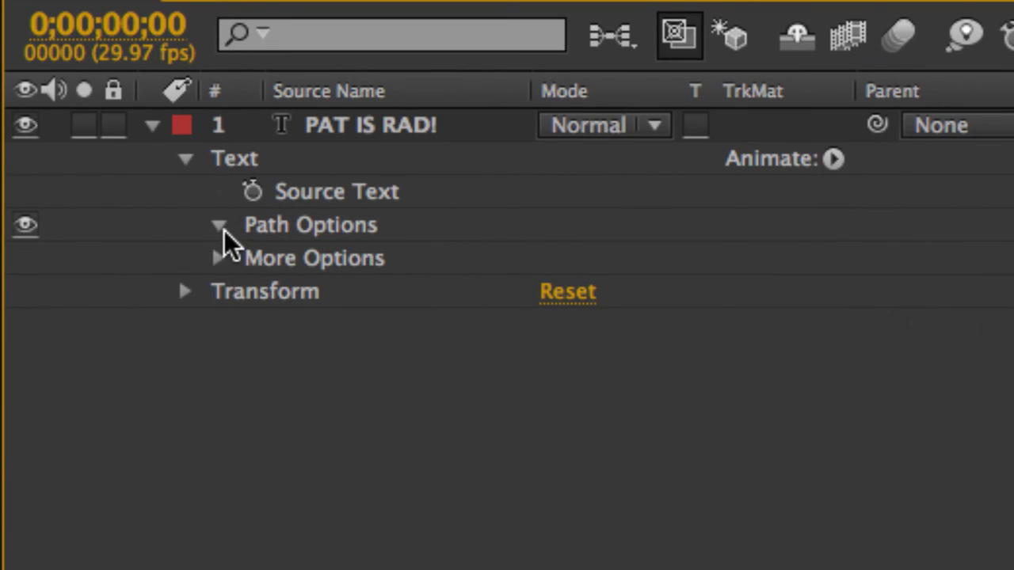
click(221, 233)
click(625, 266)
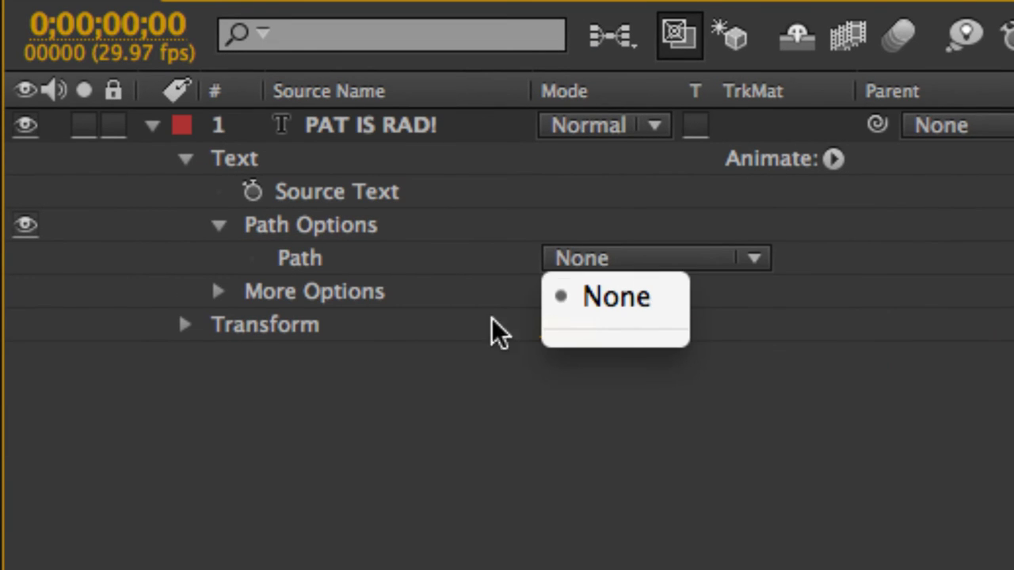
click(369, 224)
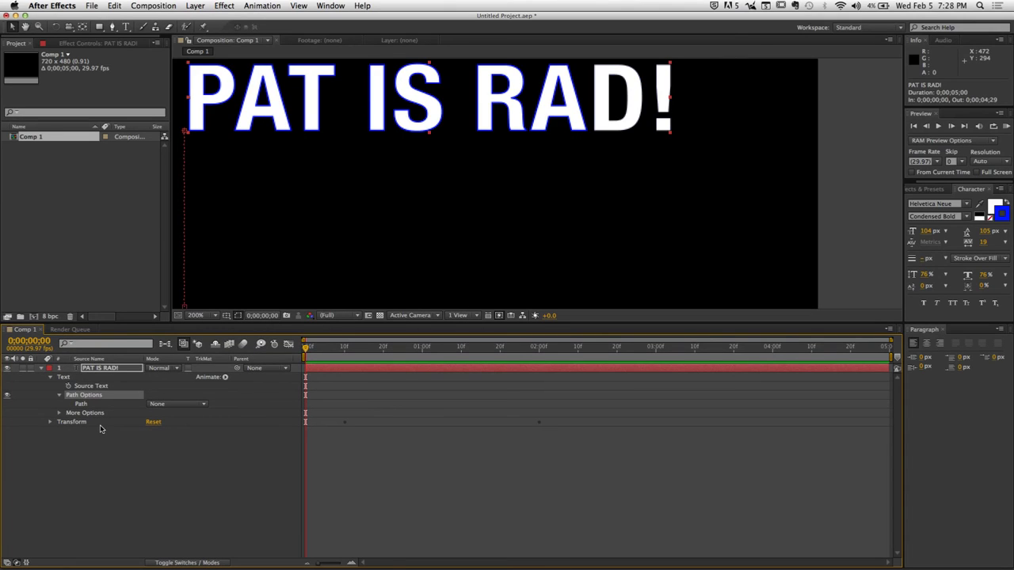
Check Transform Position, then select PAT IS RAD! and switch to the Pen tool.
click(125, 467)
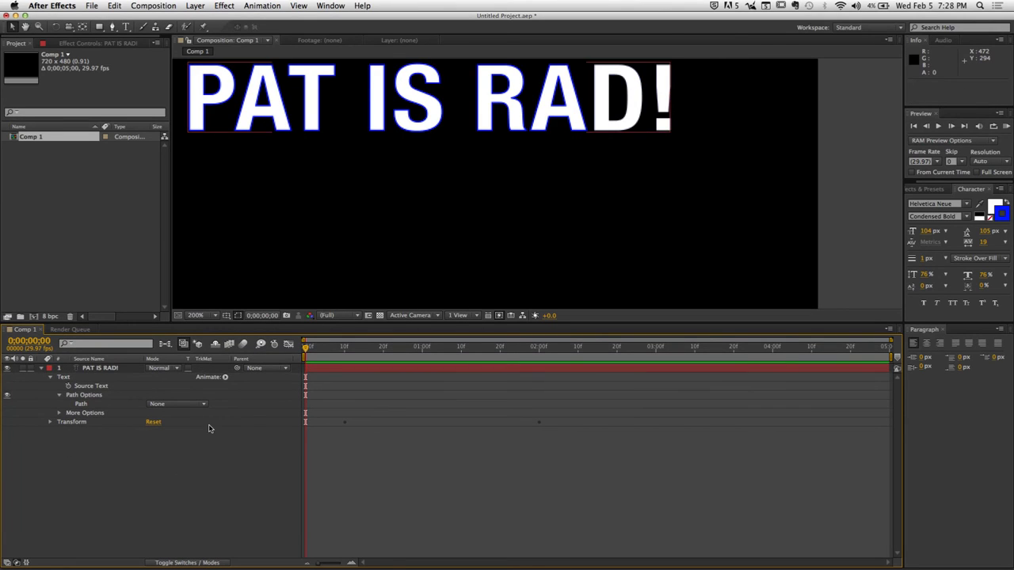
click(71, 422)
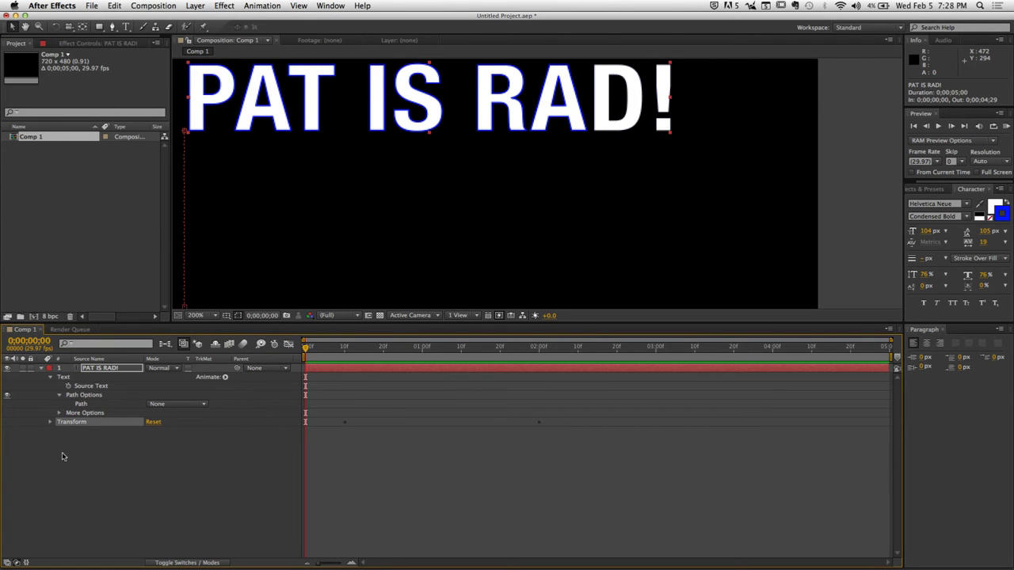
click(50, 422)
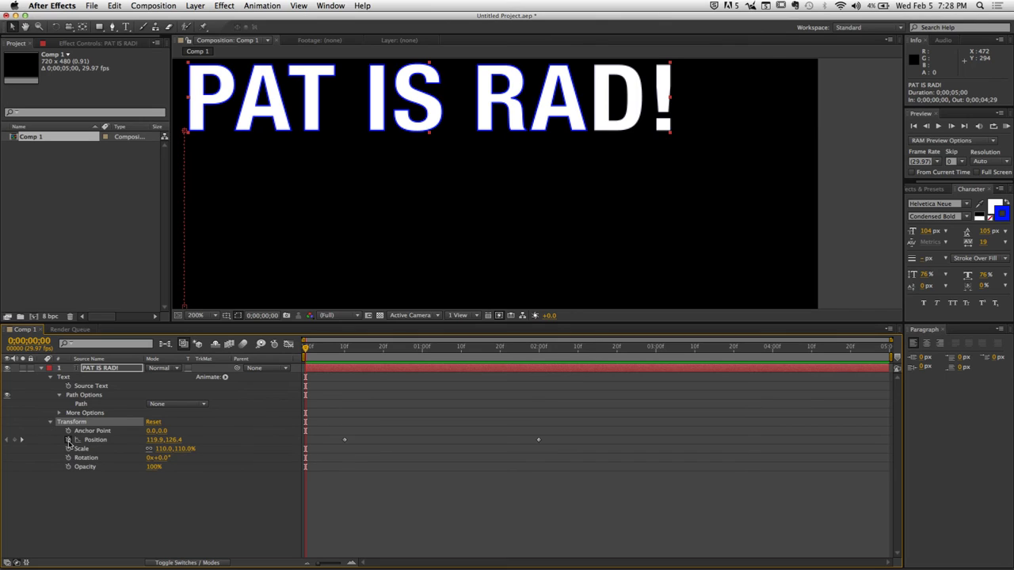
click(69, 441)
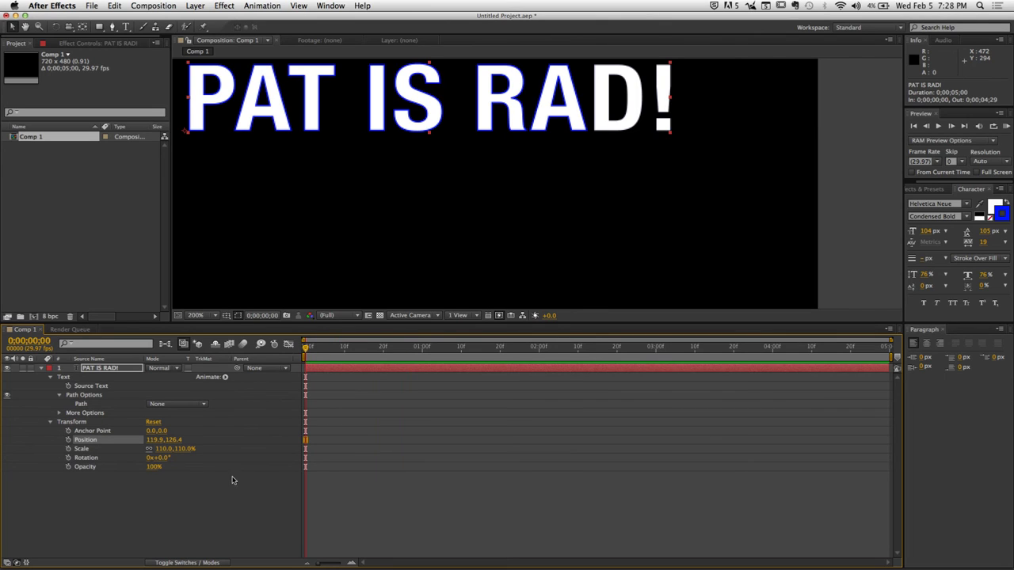
click(198, 510)
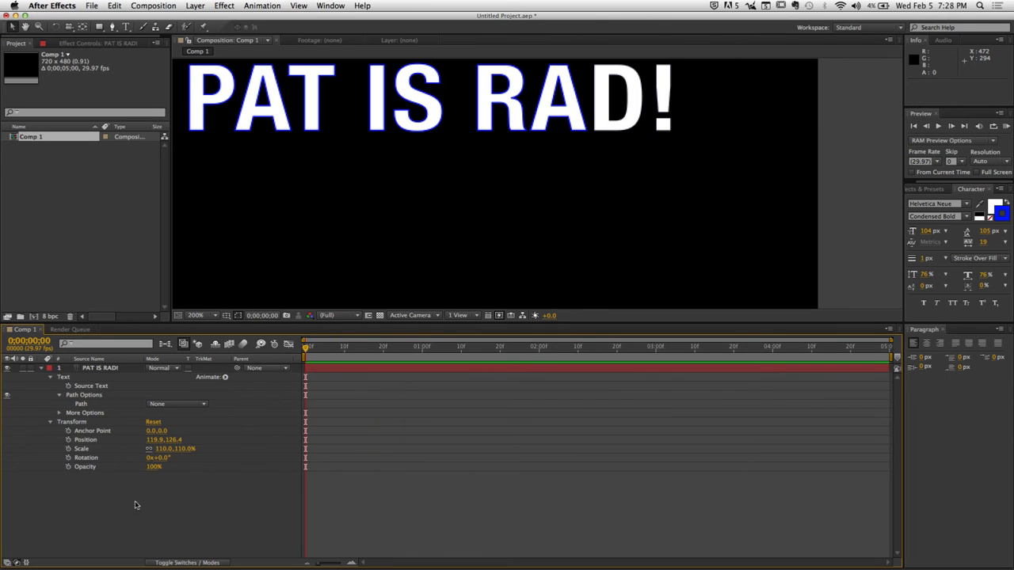
click(128, 369)
click(112, 27)
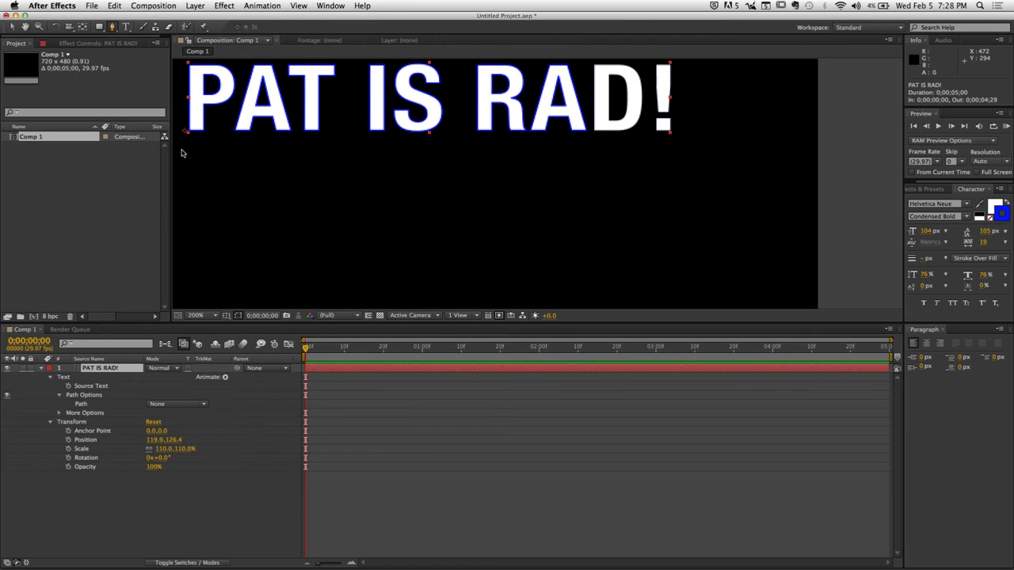
Draw a four-point curved Mask 1 across the comp and set PAT IS RAD!'s Path to Mask 1.
click(207, 242)
click(430, 119)
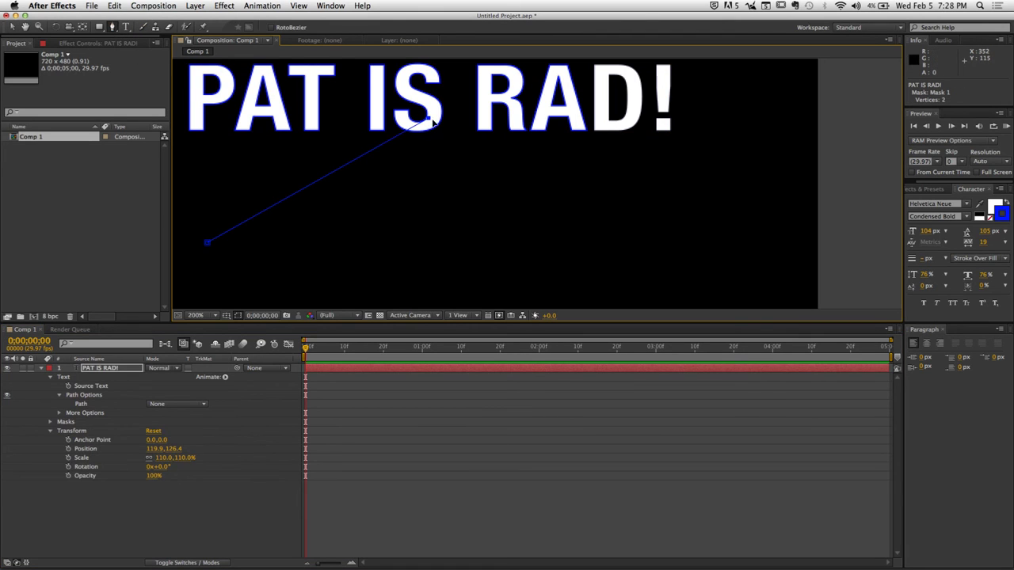
drag(705, 254, 621, 272)
drag(804, 194, 806, 101)
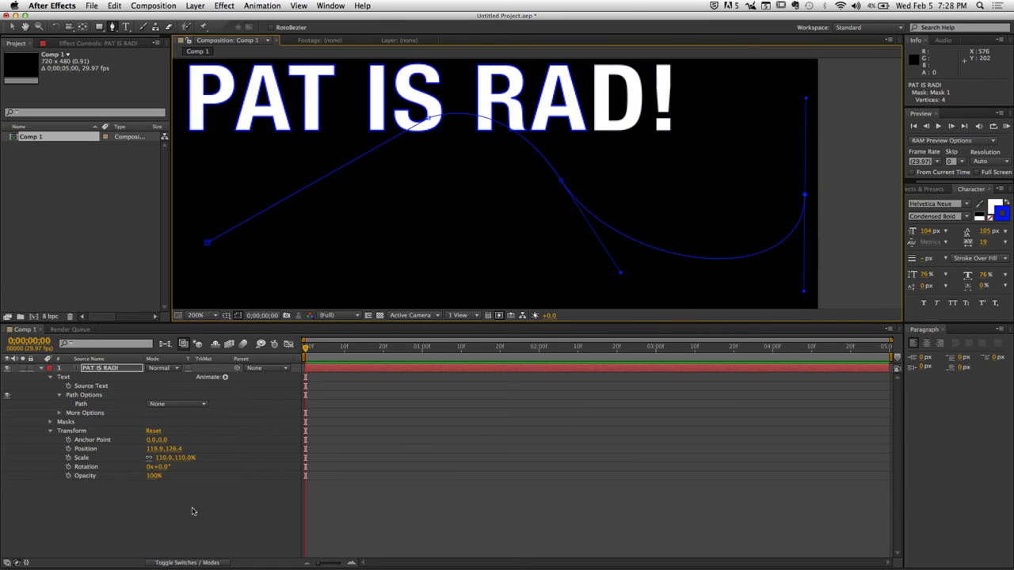
click(186, 404)
click(170, 431)
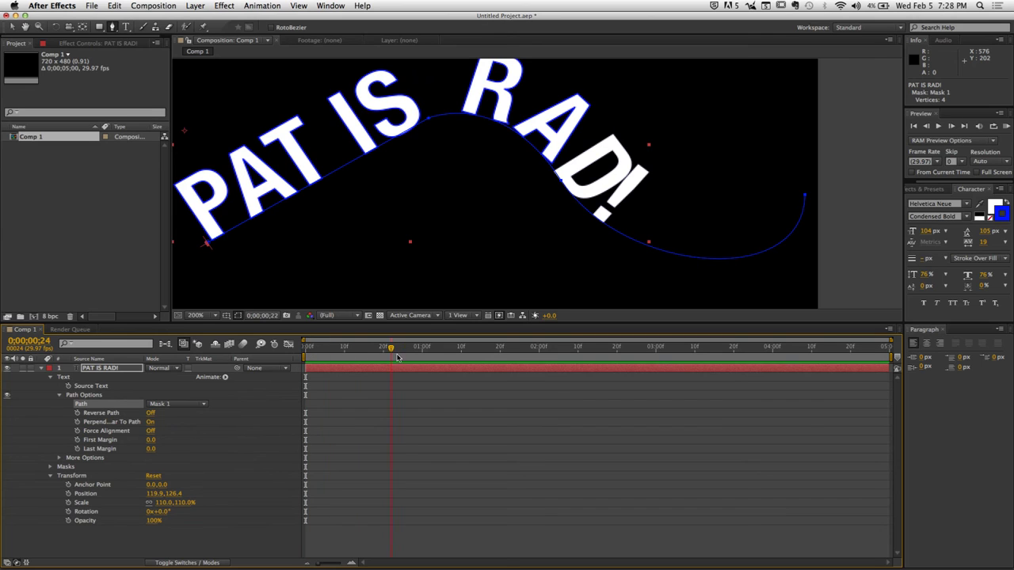
Undo twice to remove Mask 1 and reset Path to None, then reselect PAT IS RAD!
key(super+z)
key(super+z)
key(super+z)
key(super+z)
key(super+z)
key(super+z)
key(super+z)
key(super+z)
key(super+z)
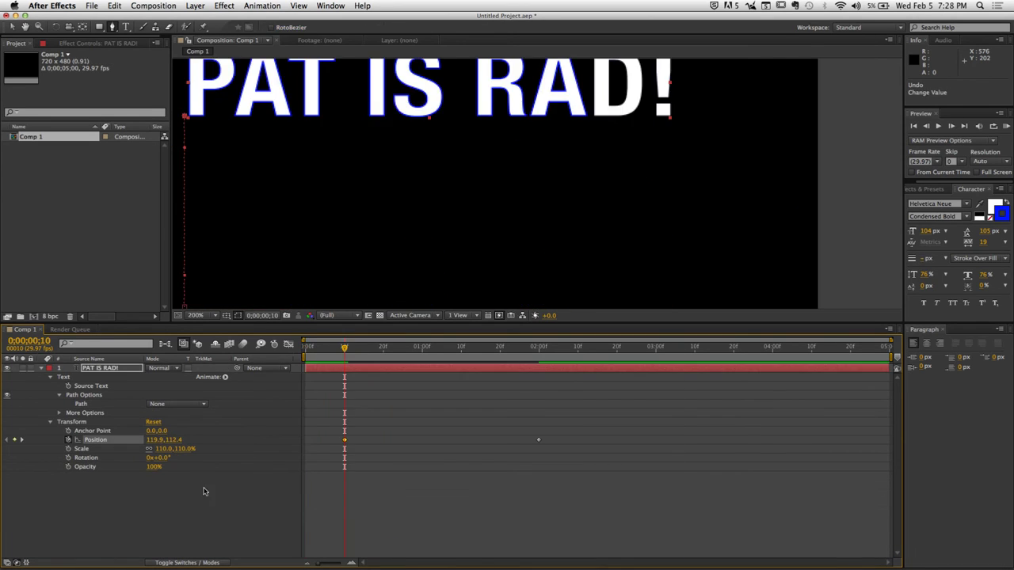
key(super+z)
key(super+z)
key(super+z)
key(super+z)
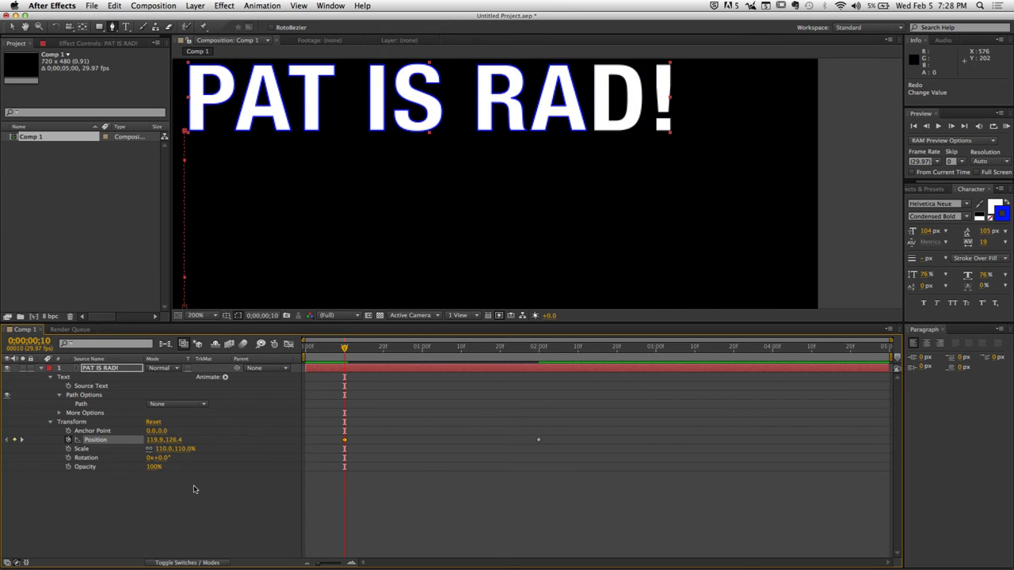
click(226, 513)
click(103, 369)
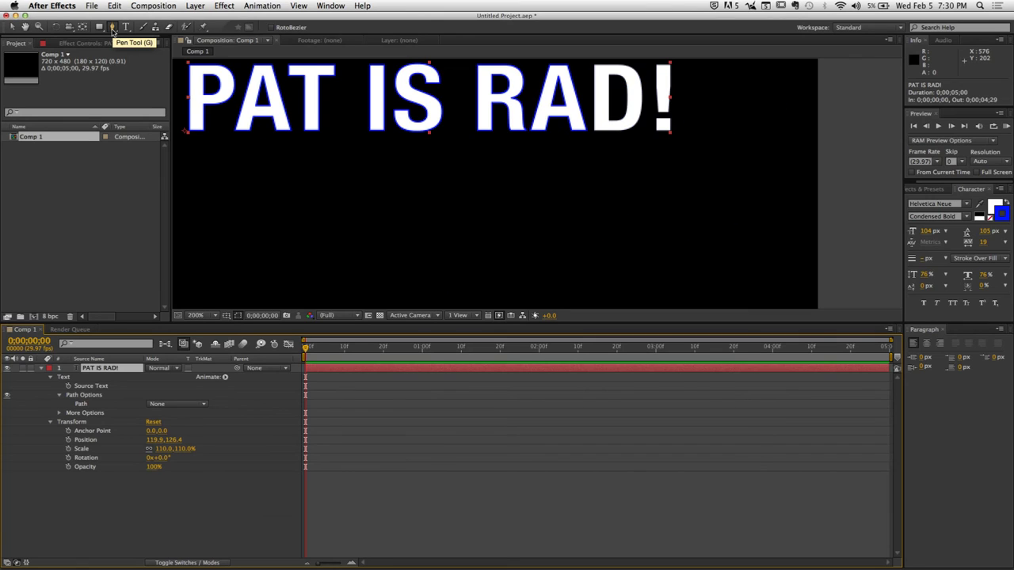
Draw a four-point wave mask with smooth Bezier points from left to the right edge.
click(177, 234)
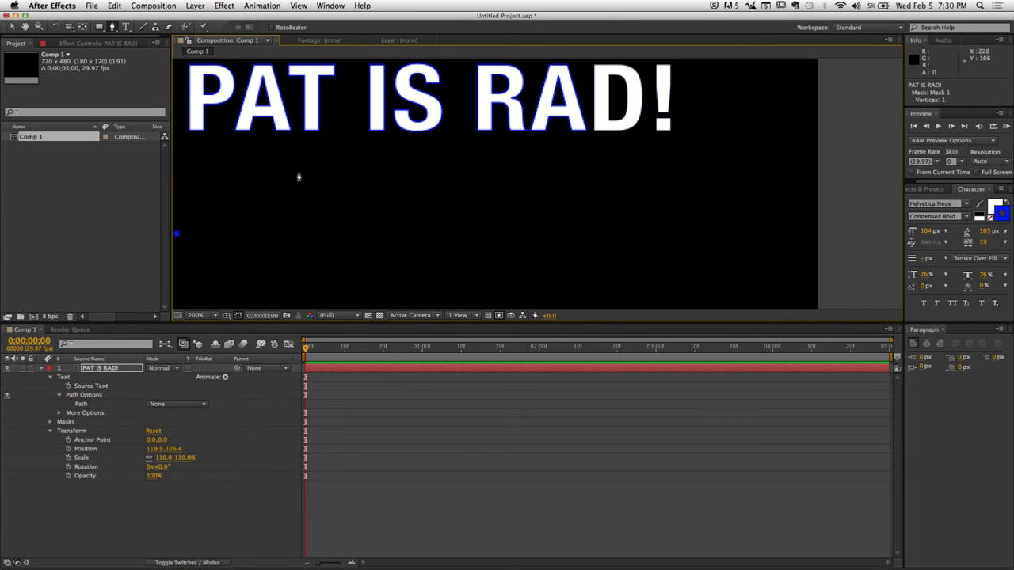
drag(366, 172, 492, 170)
drag(618, 253, 741, 254)
drag(840, 167, 931, 167)
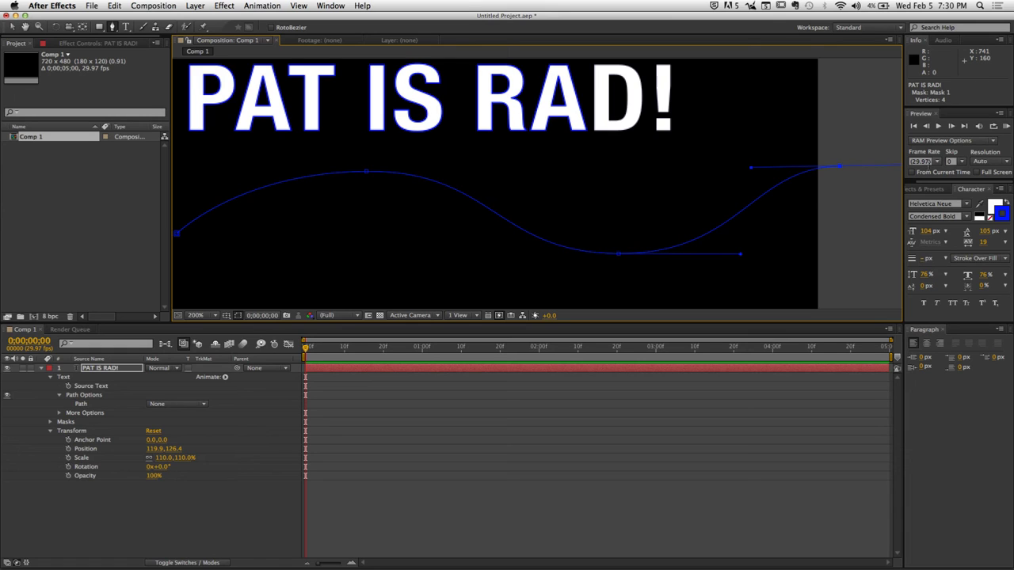
Return to the Selection tool and set Text > Path Options > Path to Mask 1.
click(12, 27)
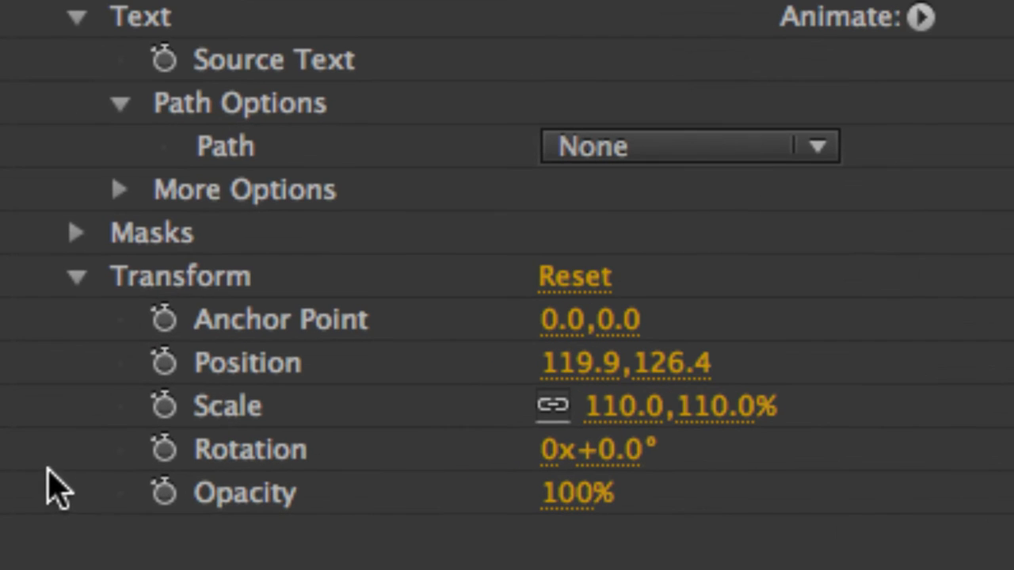
click(208, 111)
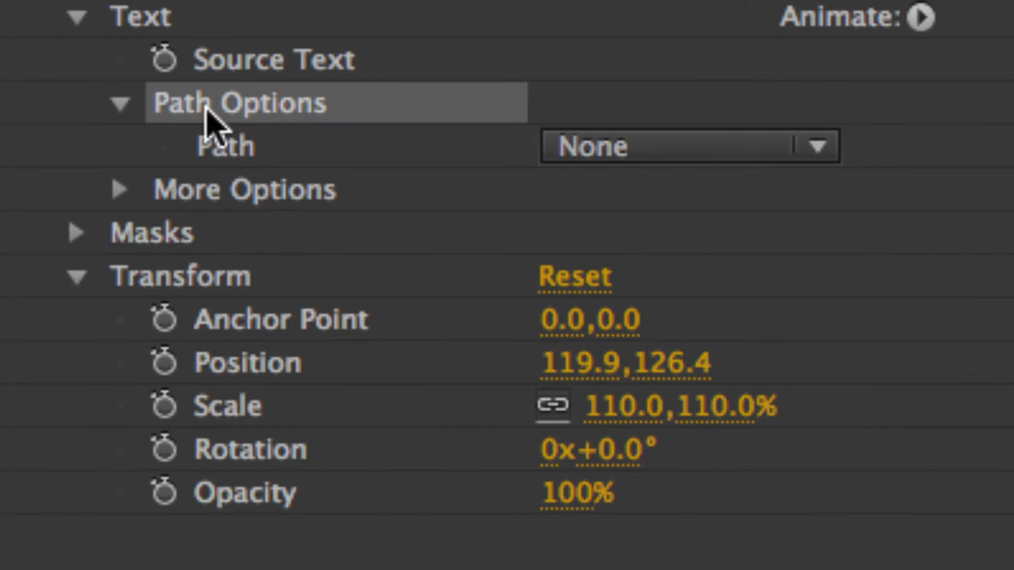
click(216, 148)
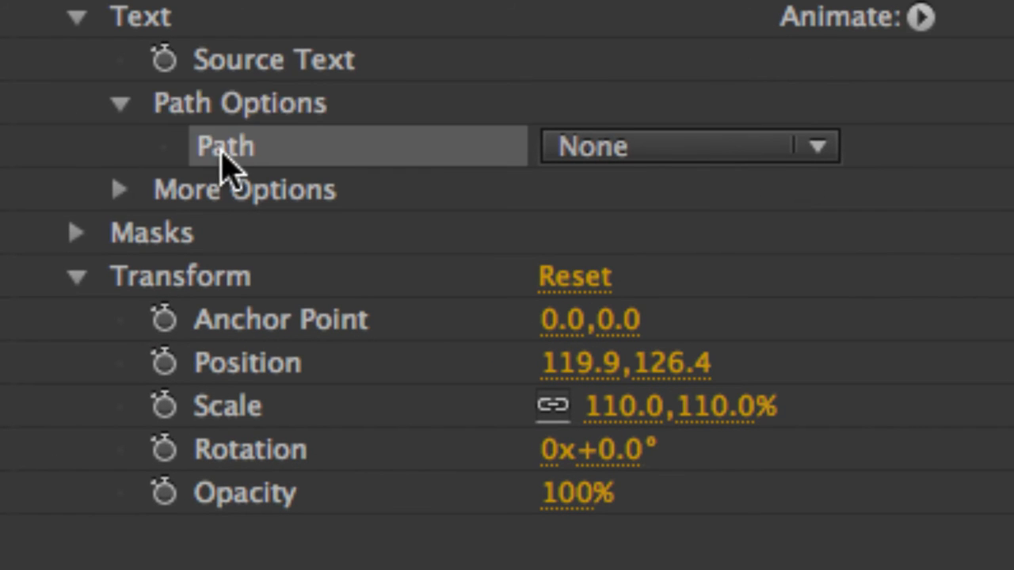
click(651, 146)
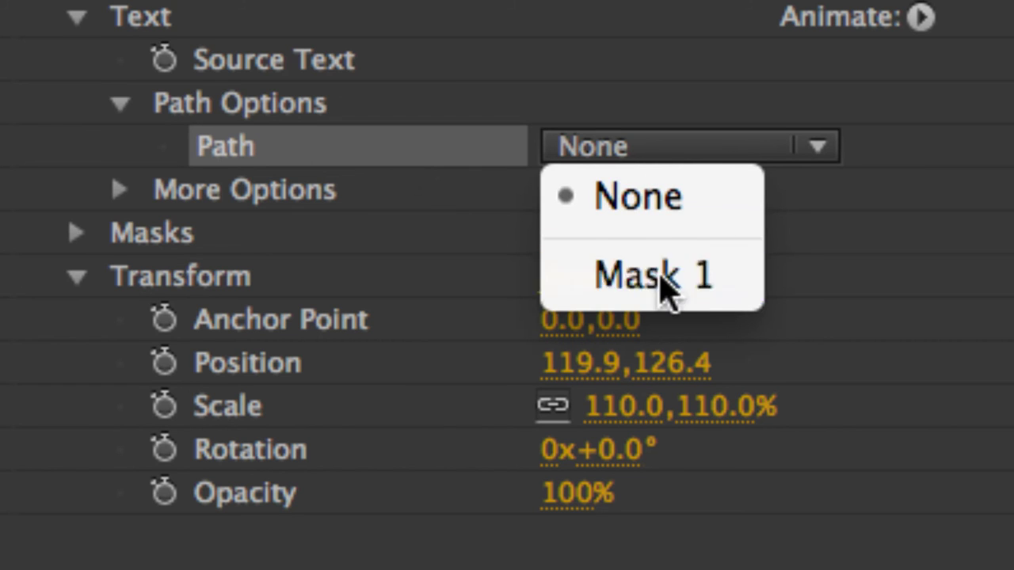
click(663, 280)
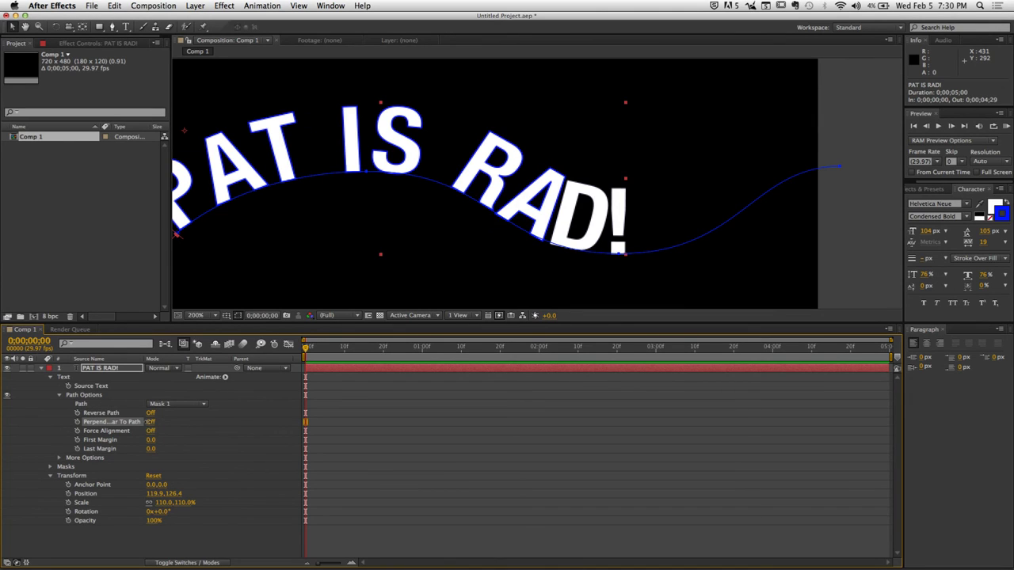
Try out Perpendicular To Path and margins, ending with it on and First Margin at 173.0.
click(149, 423)
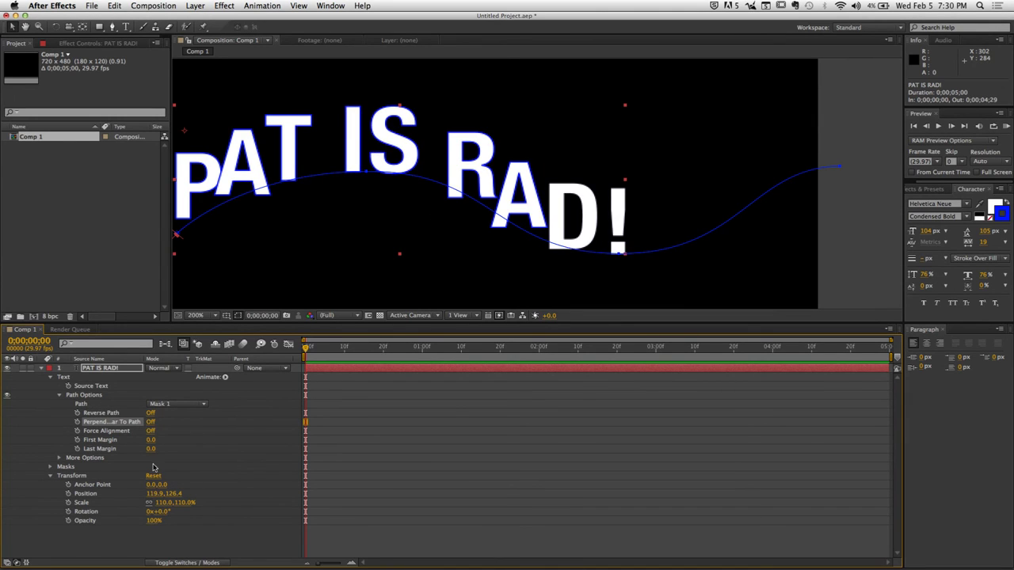
mouse_move(151, 449)
mouse_down()
mouse_move(313, 439)
mouse_move(158, 441)
mouse_move(480, 451)
mouse_move(158, 452)
mouse_up()
key(super+z)
mouse_move(145, 456)
mouse_down()
mouse_move(661, 457)
mouse_move(29, 452)
mouse_move(31, 438)
mouse_move(707, 449)
mouse_move(317, 473)
mouse_move(569, 477)
mouse_move(483, 478)
mouse_move(150, 454)
mouse_up()
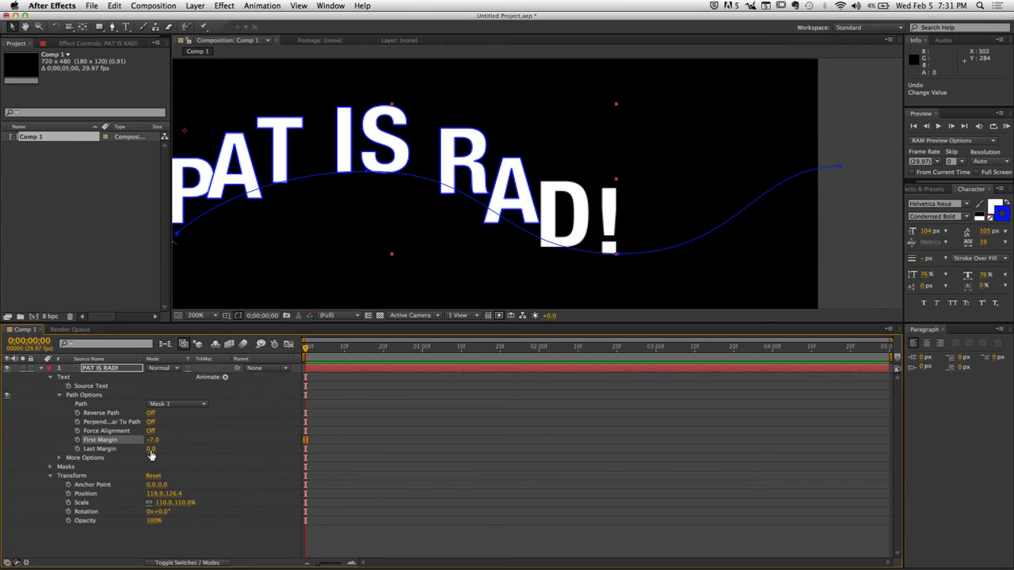
click(150, 422)
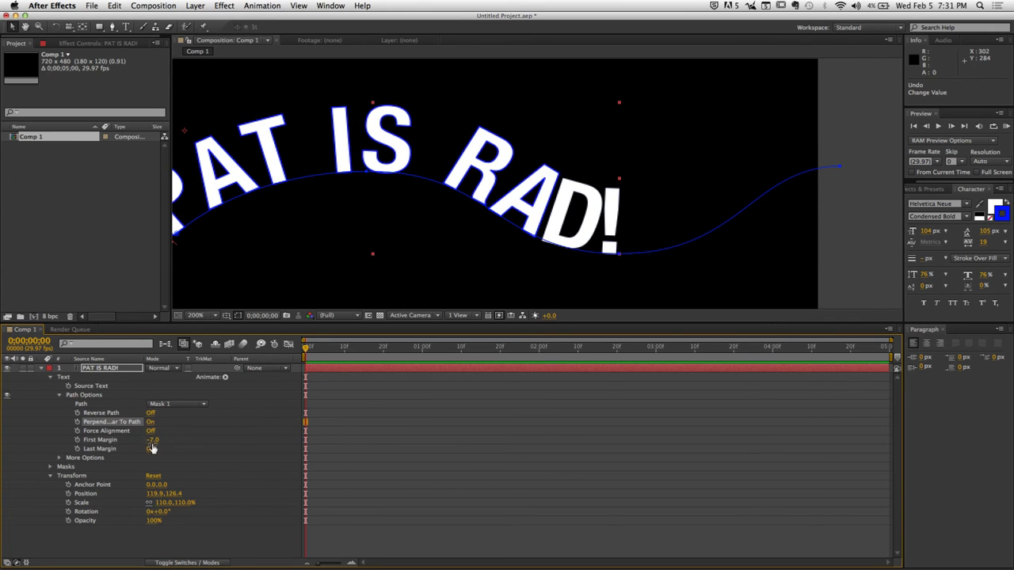
drag(152, 443, 257, 456)
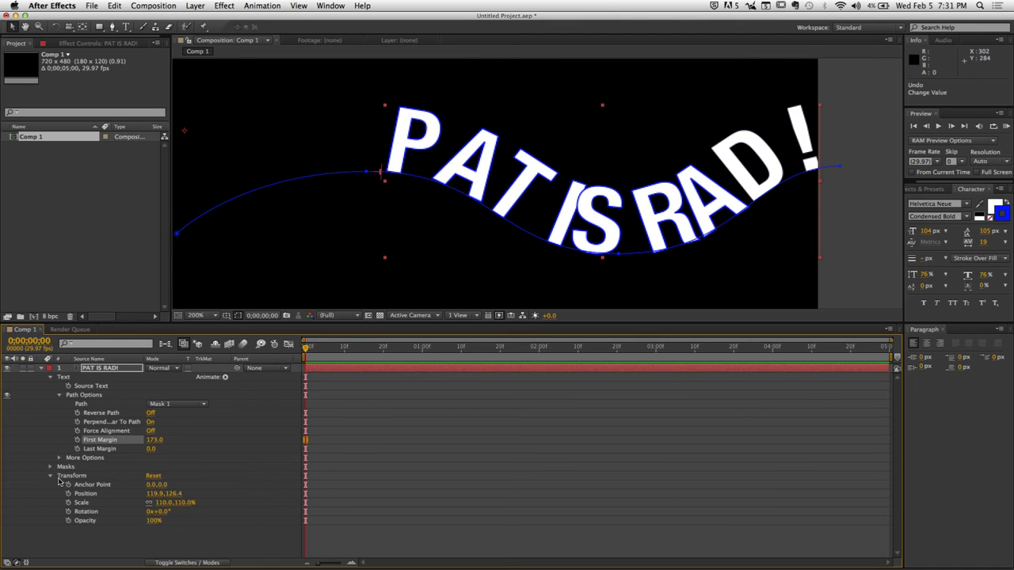
Reselect the PAT IS RAD! layer and scrub First Margin to 182.0.
click(260, 463)
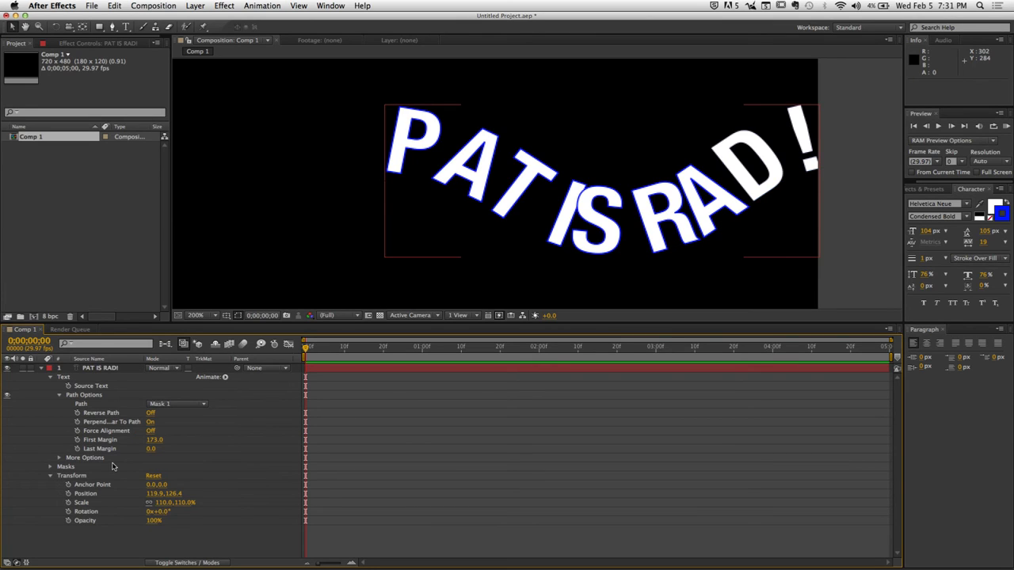
click(107, 369)
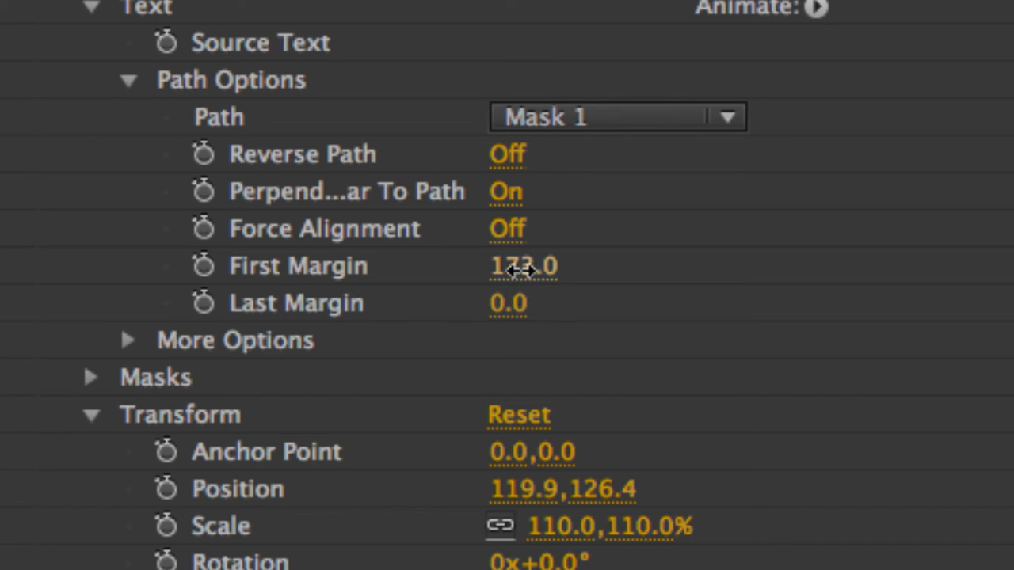
drag(523, 269, 552, 271)
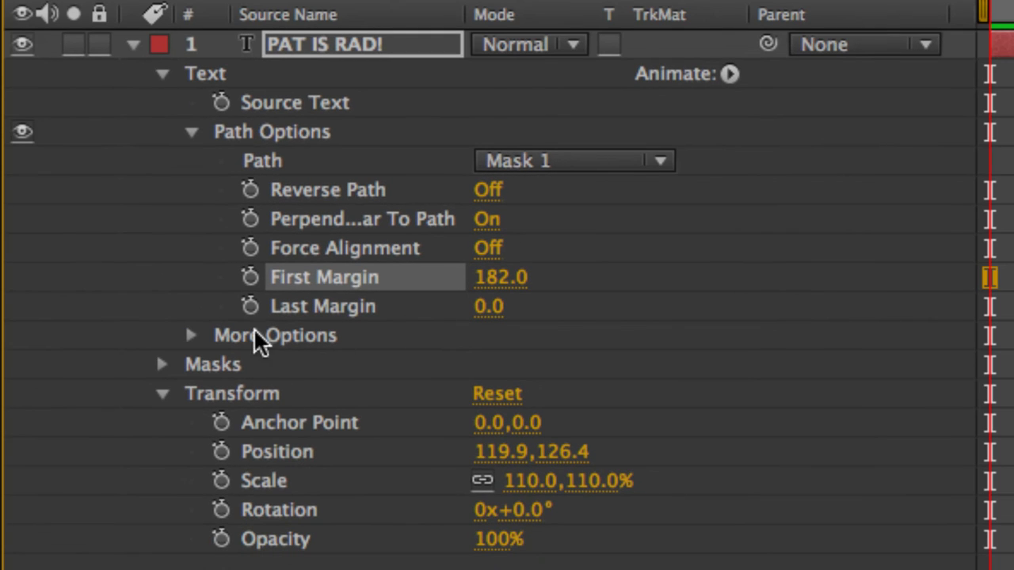
Expand More Options and set Anchor Point Grouping to Word.
click(192, 336)
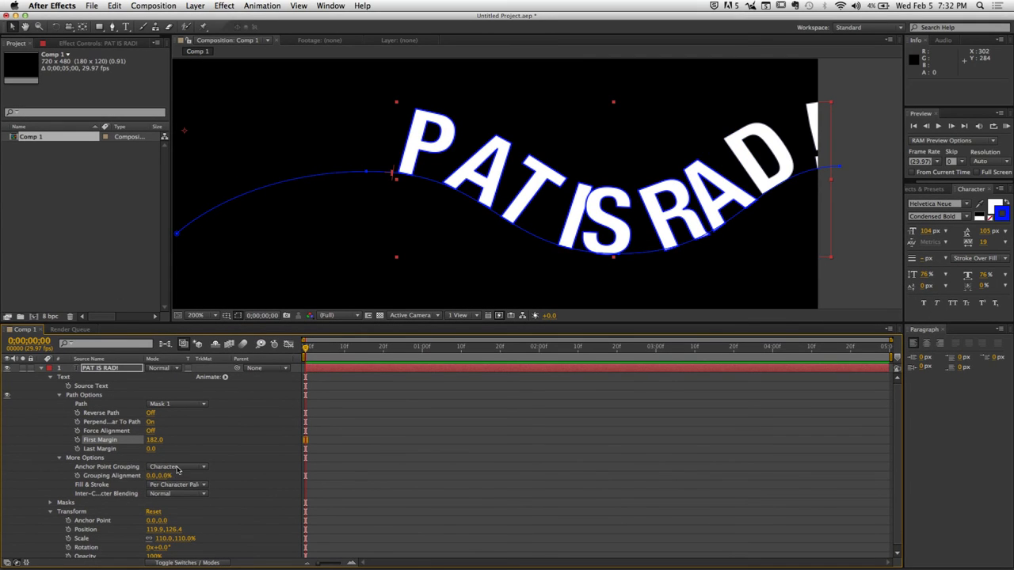
click(177, 467)
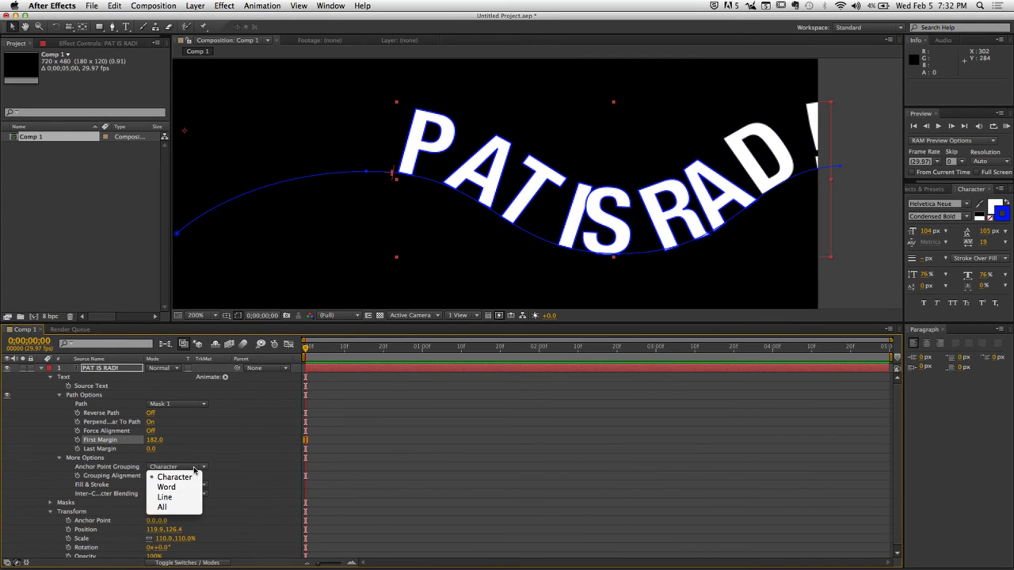
click(173, 486)
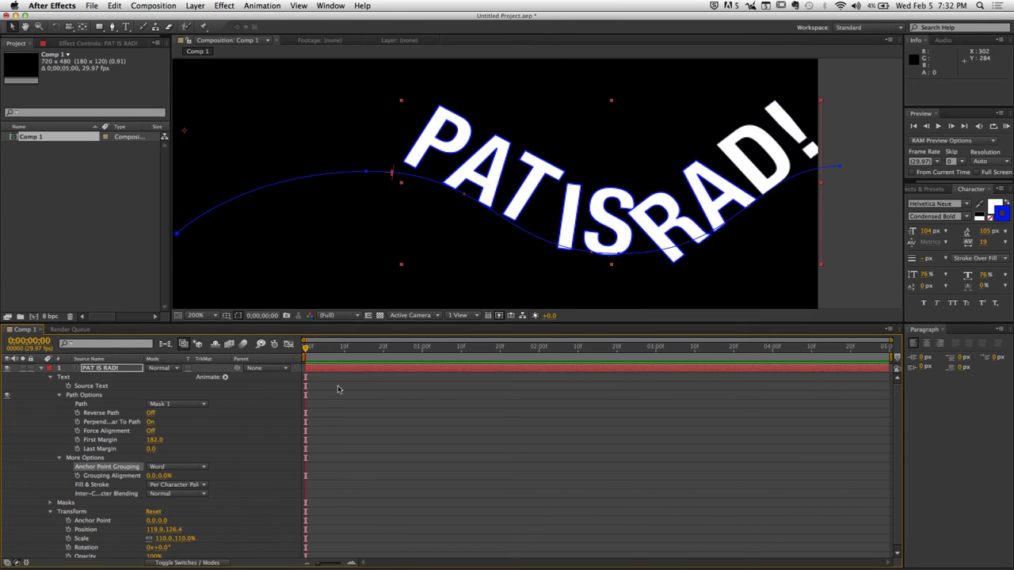
Turn Perpendicular To Path off and scrub First Margin to 123.0.
drag(159, 441, 92, 448)
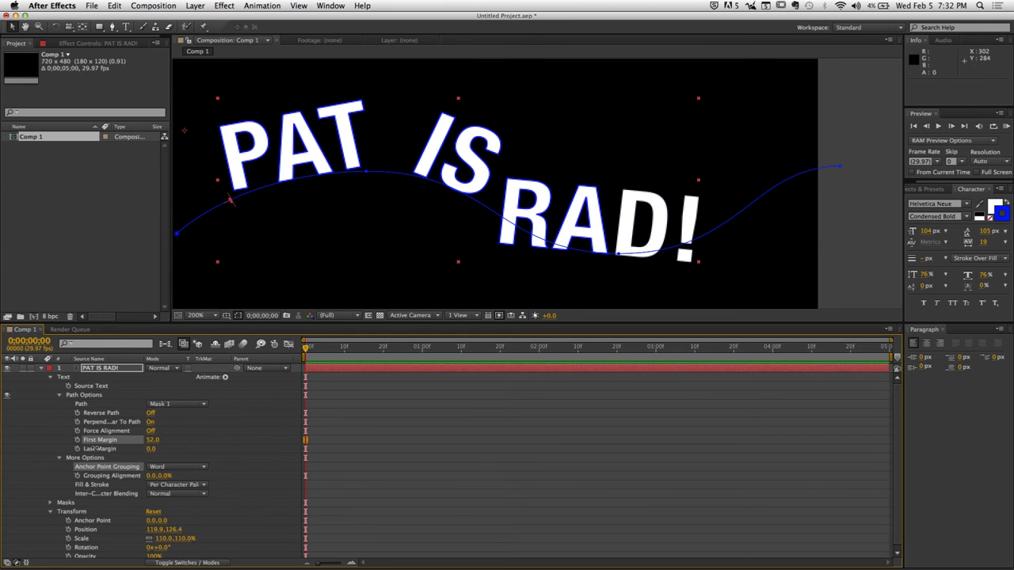
drag(114, 448, 94, 467)
click(150, 423)
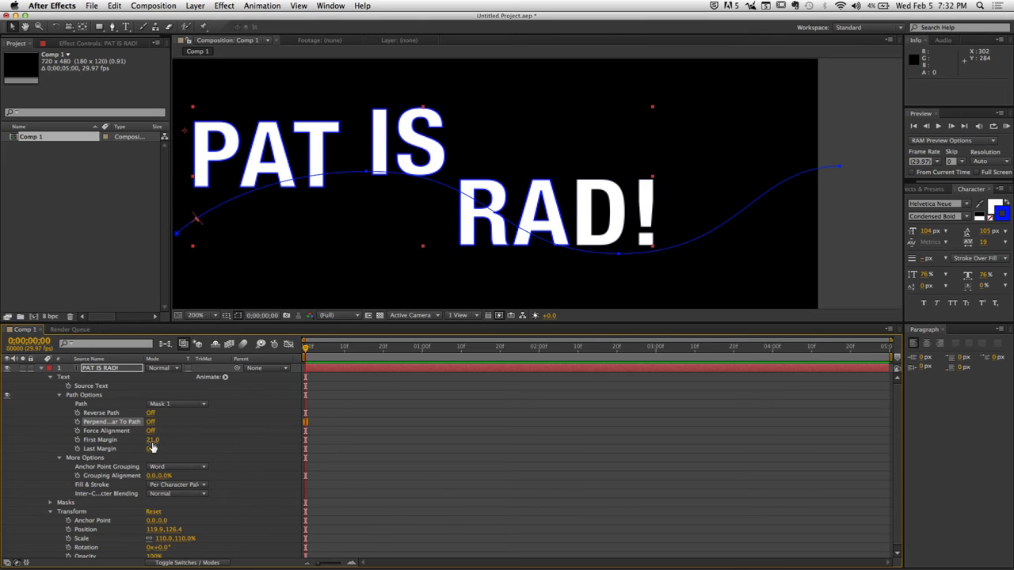
drag(152, 448, 227, 464)
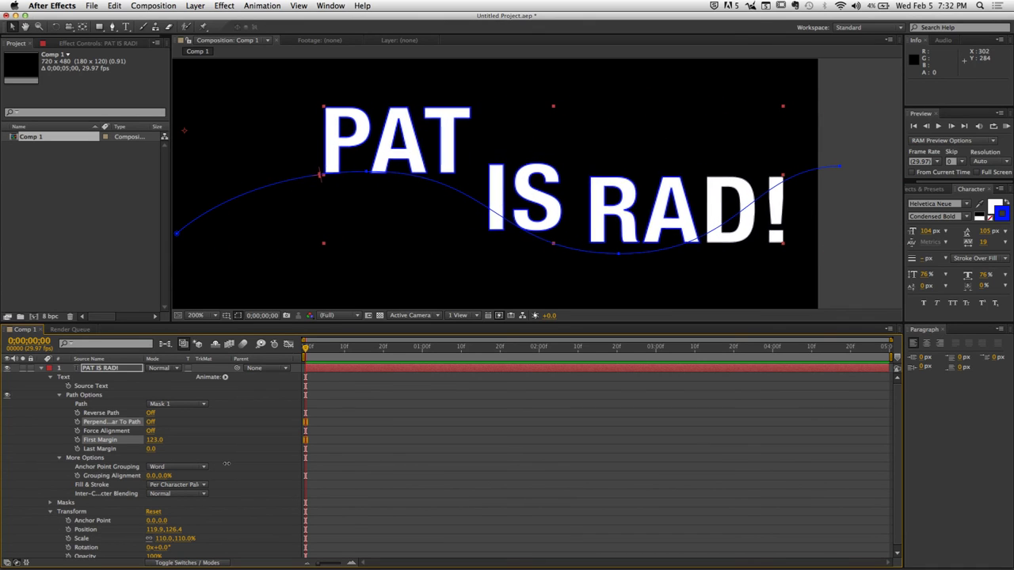
Set Anchor Point Grouping to Line and scrub First Margin to 116.0.
click(177, 468)
click(187, 497)
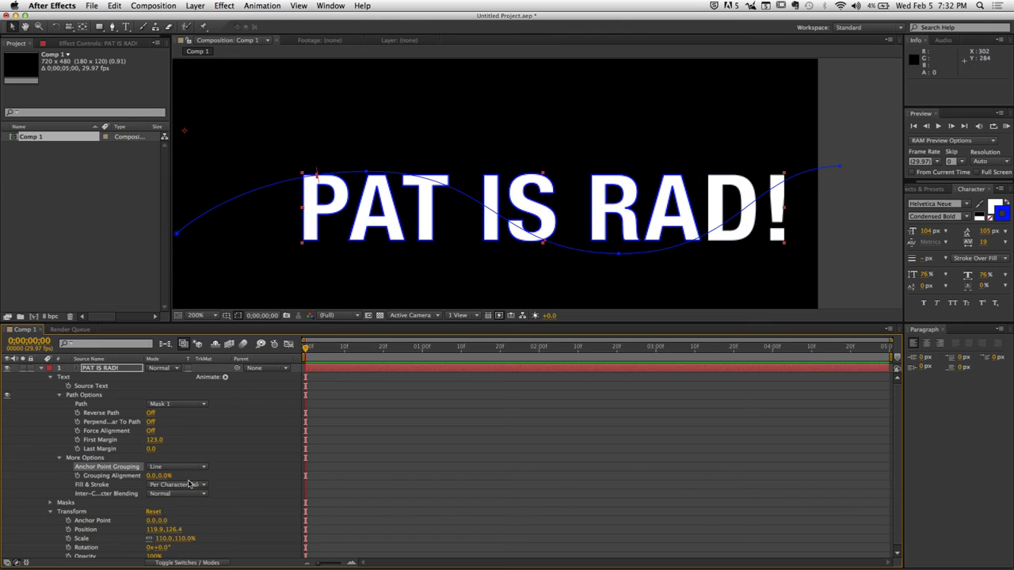
drag(156, 437, 189, 520)
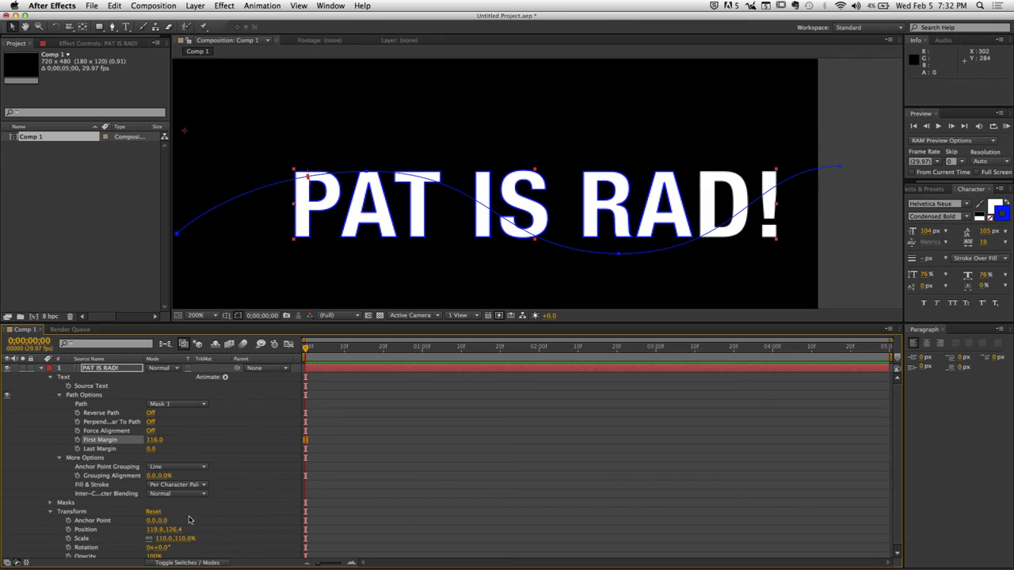
click(175, 467)
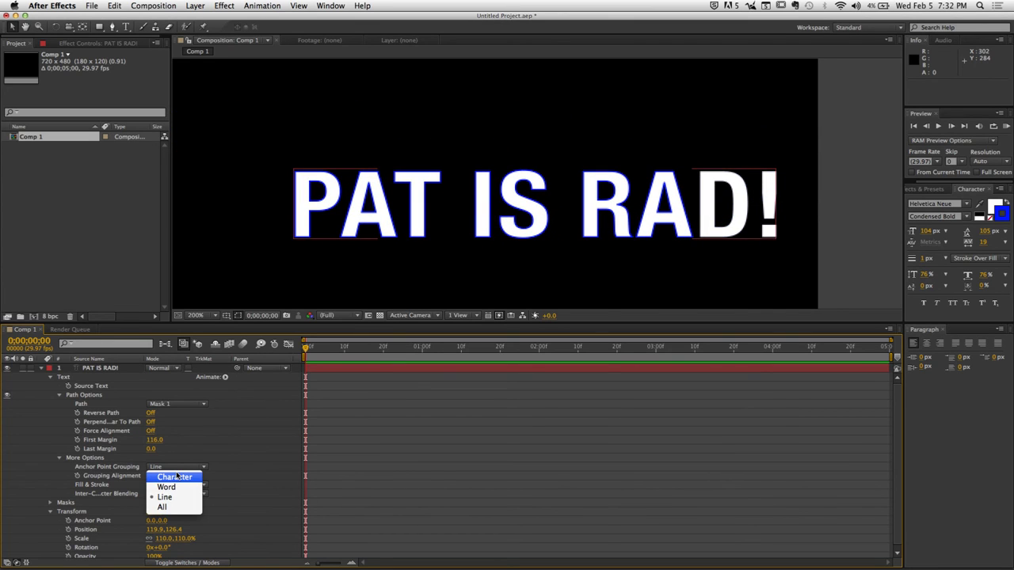
Switch Anchor Point Grouping back to Character and scrub First Margin along the curve.
click(187, 478)
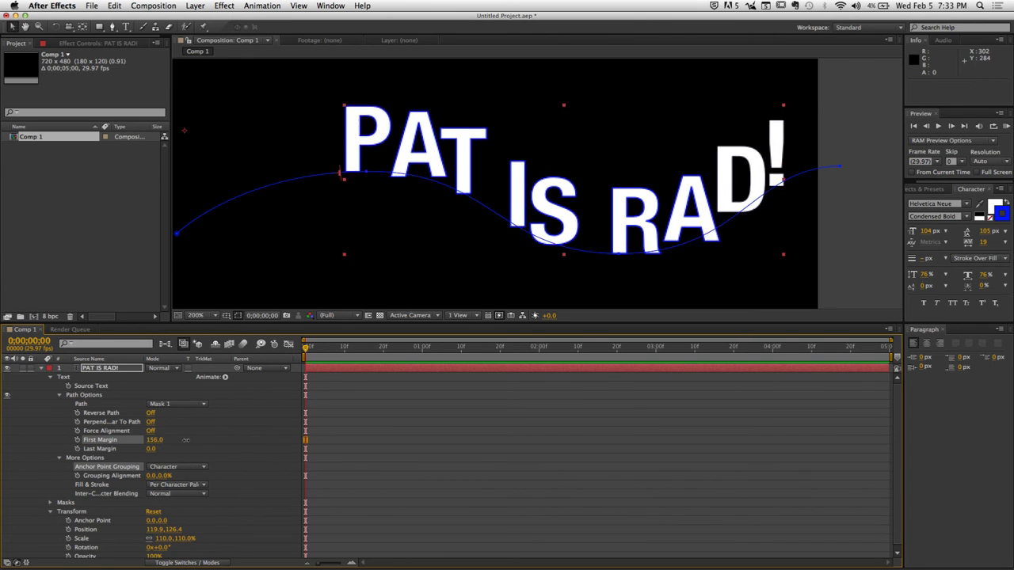
drag(153, 439, 164, 469)
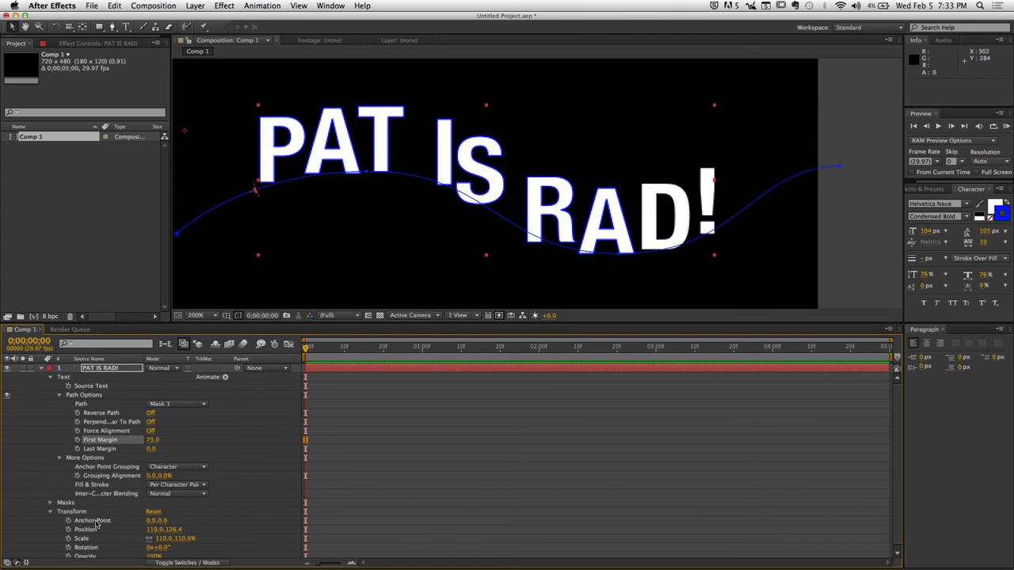
Collapse More Options and Path Options, select Source Text, and play a preview.
click(54, 464)
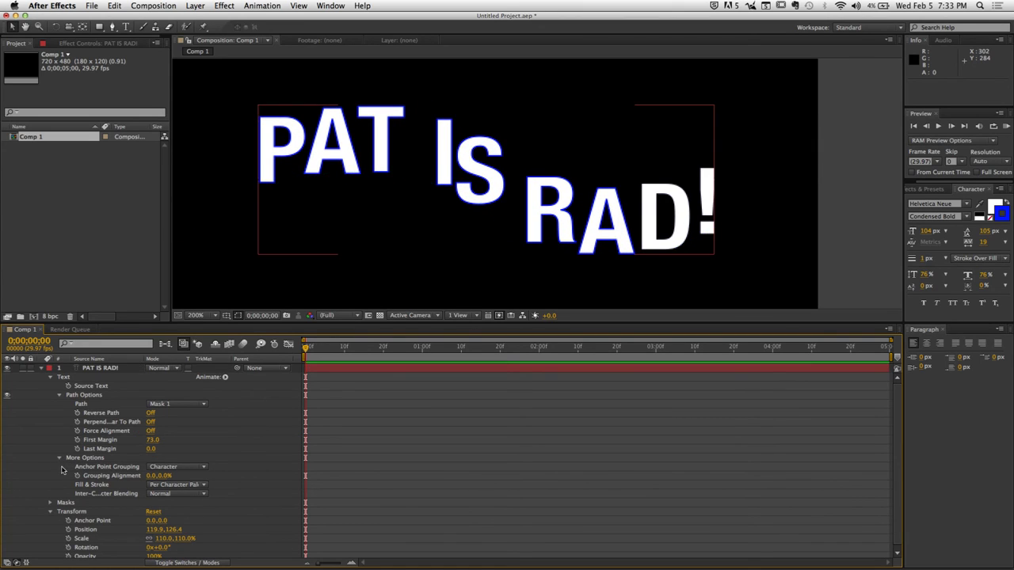
click(60, 459)
click(59, 394)
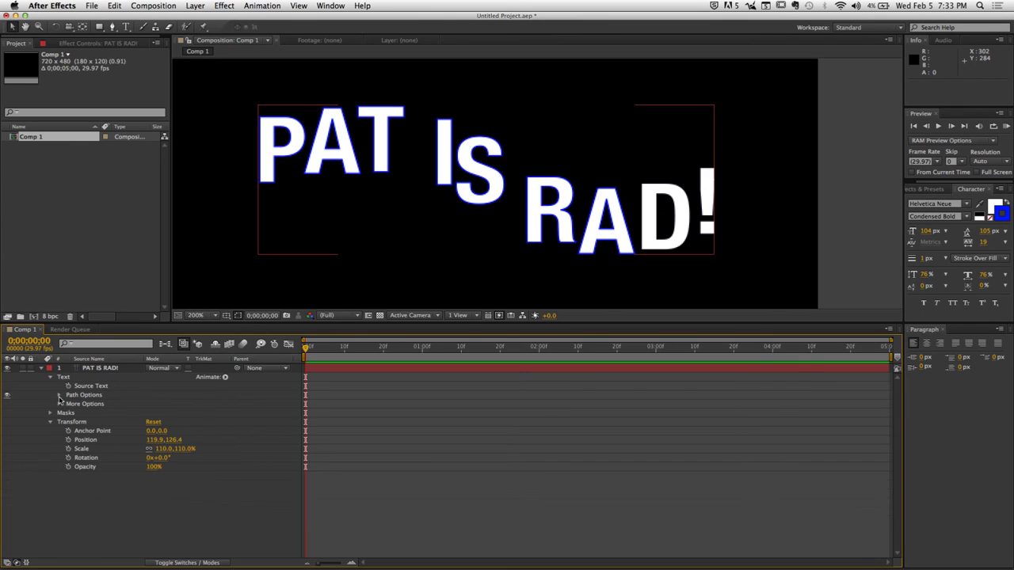
click(95, 385)
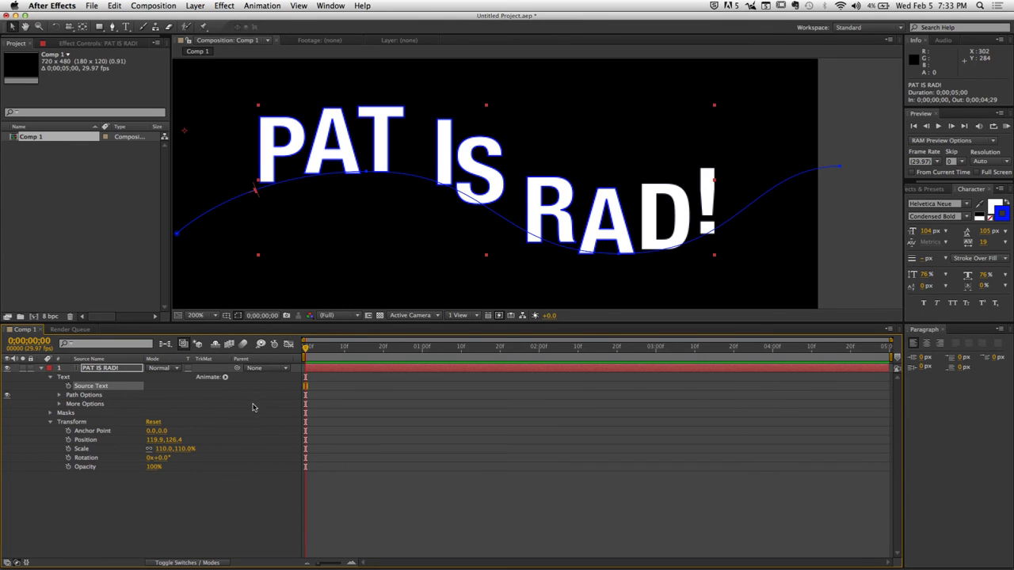
key(space)
key(space)
Enable Source Text keyframing and move the time indicator to 1;19, undoing a stray text layer.
click(69, 385)
drag(320, 354, 504, 354)
click(126, 27)
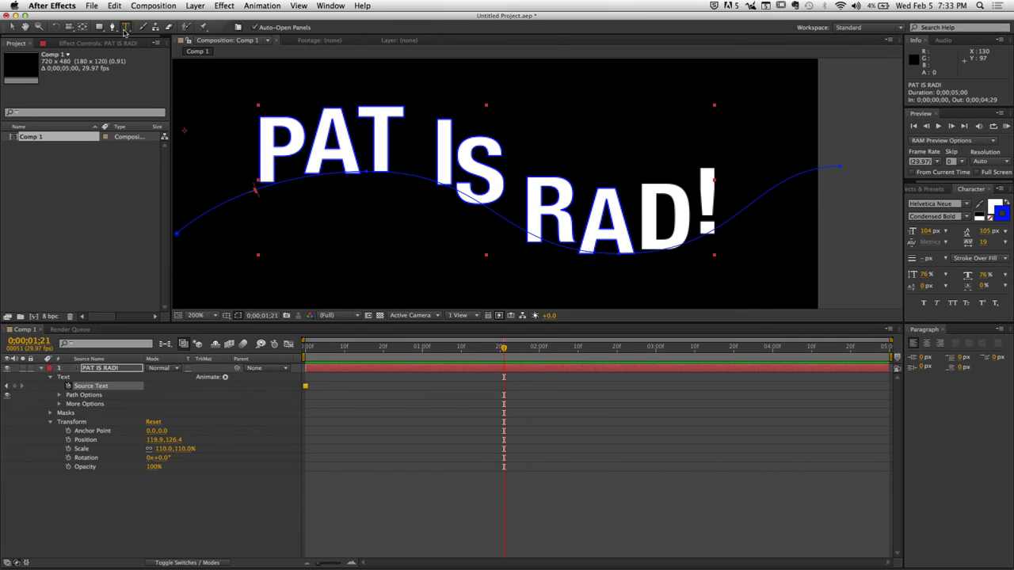
click(437, 262)
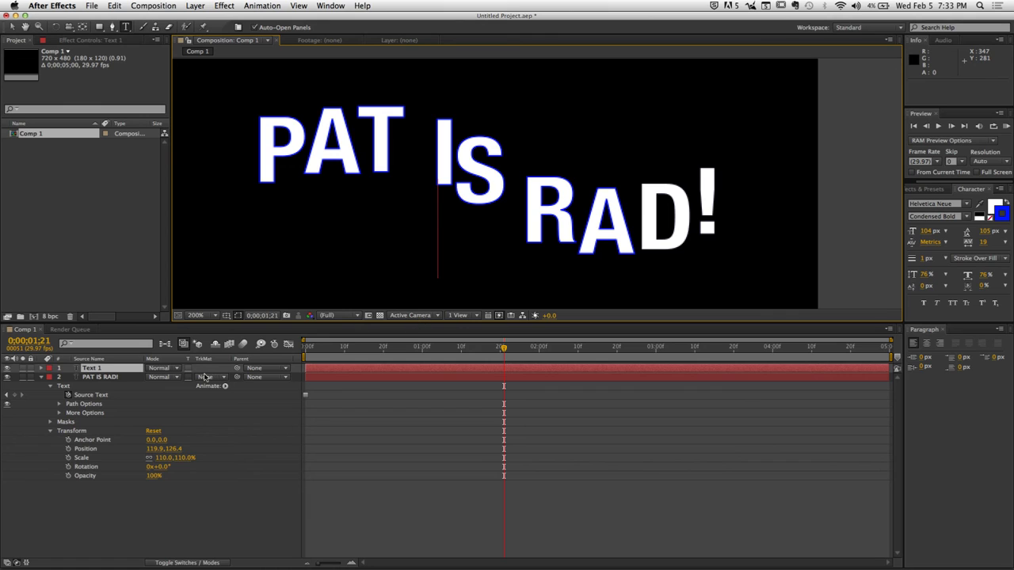
key(super+z)
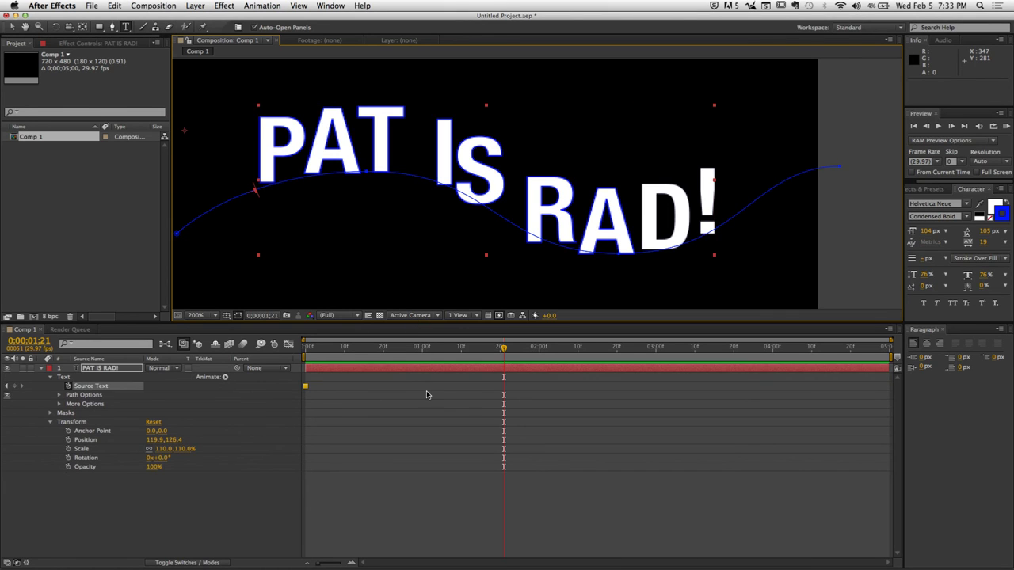
mouse_move(502, 353)
mouse_down()
mouse_move(487, 353)
mouse_move(496, 353)
mouse_up()
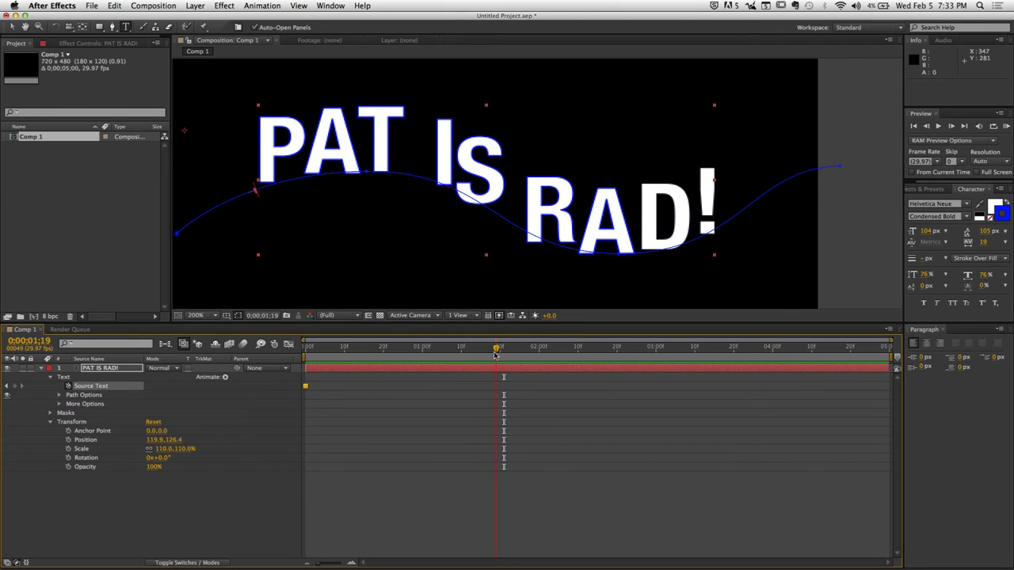
Replace PAT IS RAD! with 'NO He Is NOT!' at 1;19, then scrub back to check.
double_click(284, 138)
click(359, 148)
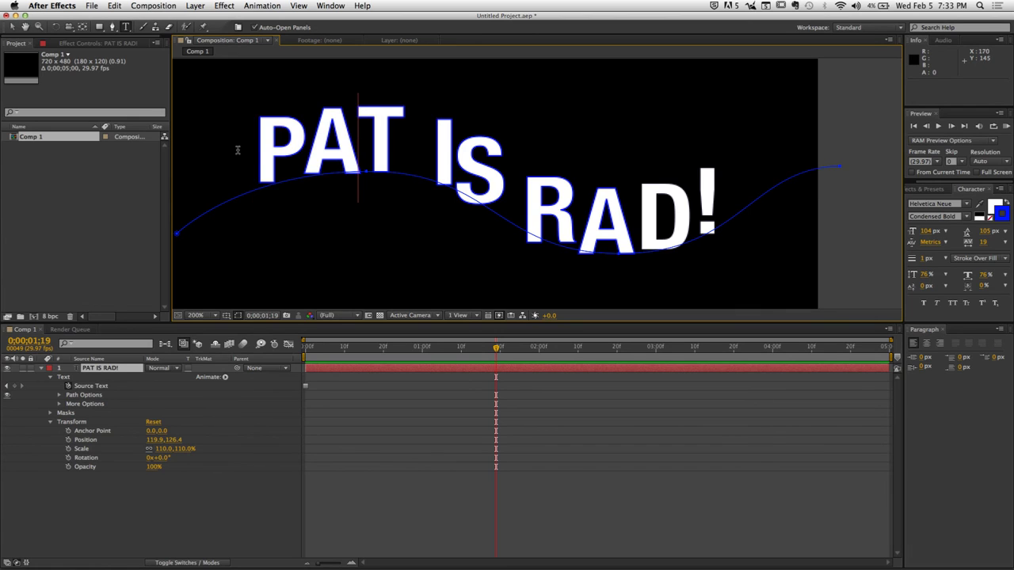
drag(237, 150, 762, 214)
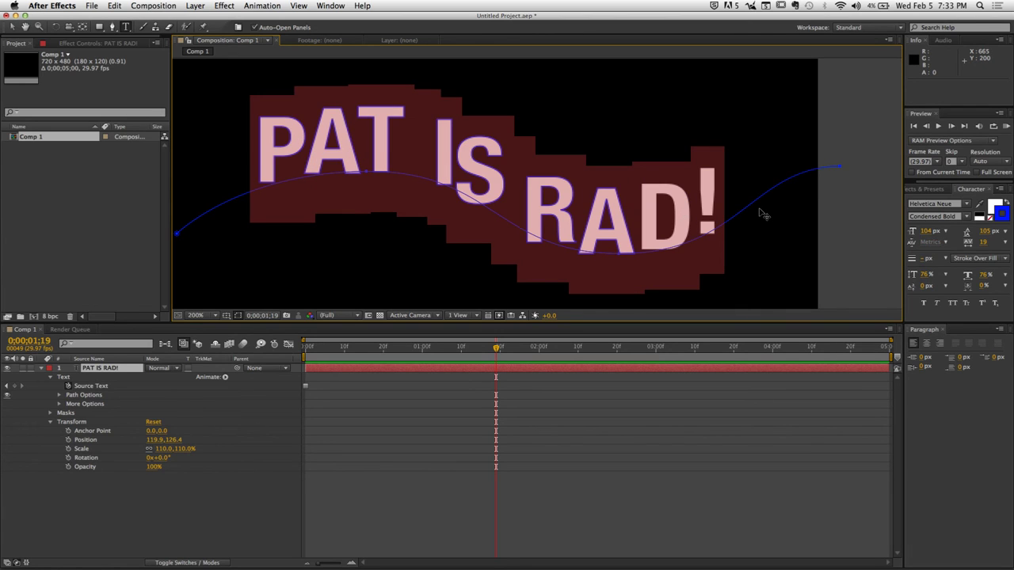
text(NO H)
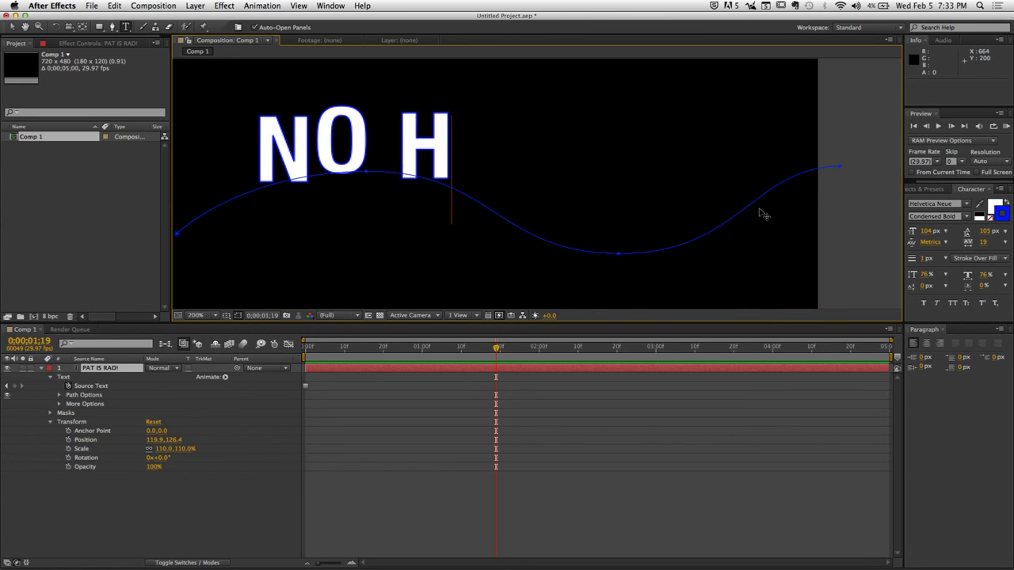
text(e Is NO)
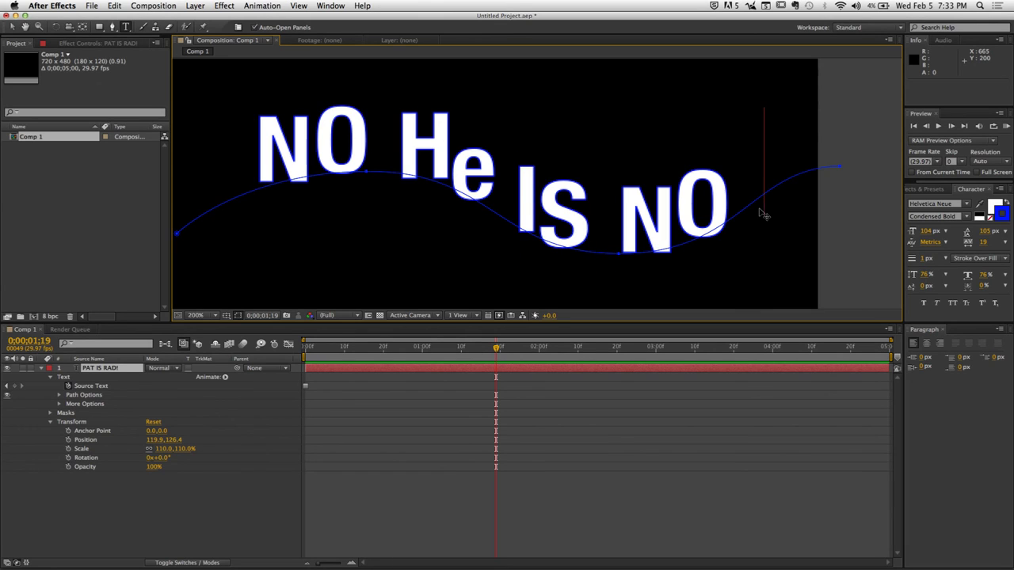
text(T!)
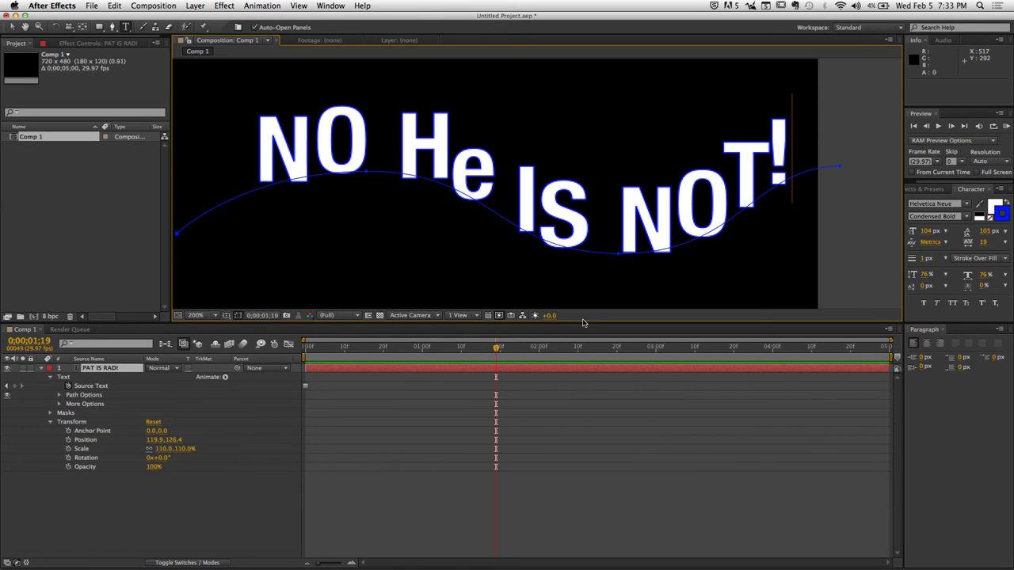
mouse_move(495, 358)
mouse_down()
mouse_move(302, 371)
mouse_move(500, 406)
mouse_move(293, 415)
mouse_up()
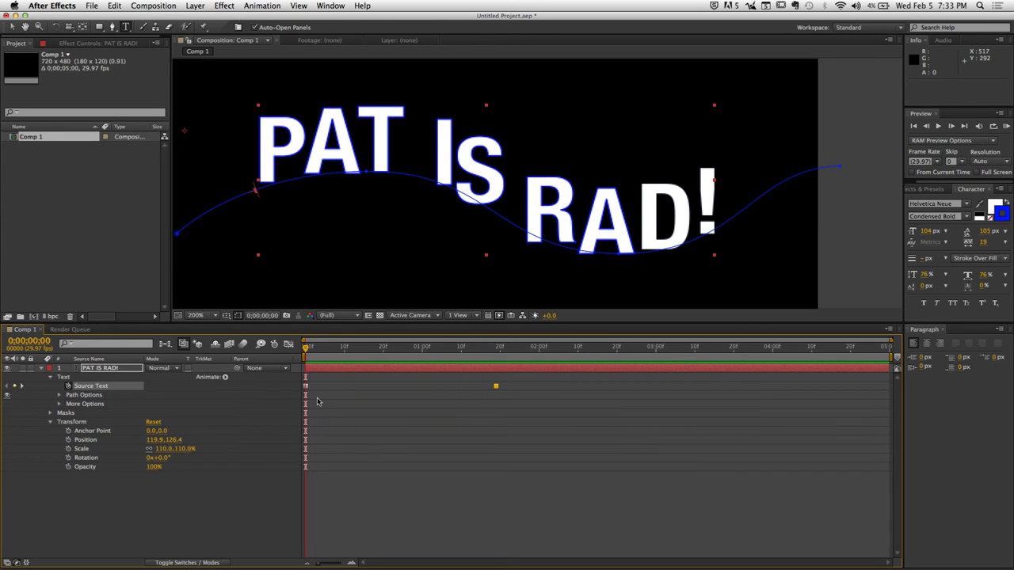
Scrub to 1;19 to preview 'NO He Is NOT!' on the path, then collapse Transform.
drag(308, 347, 501, 418)
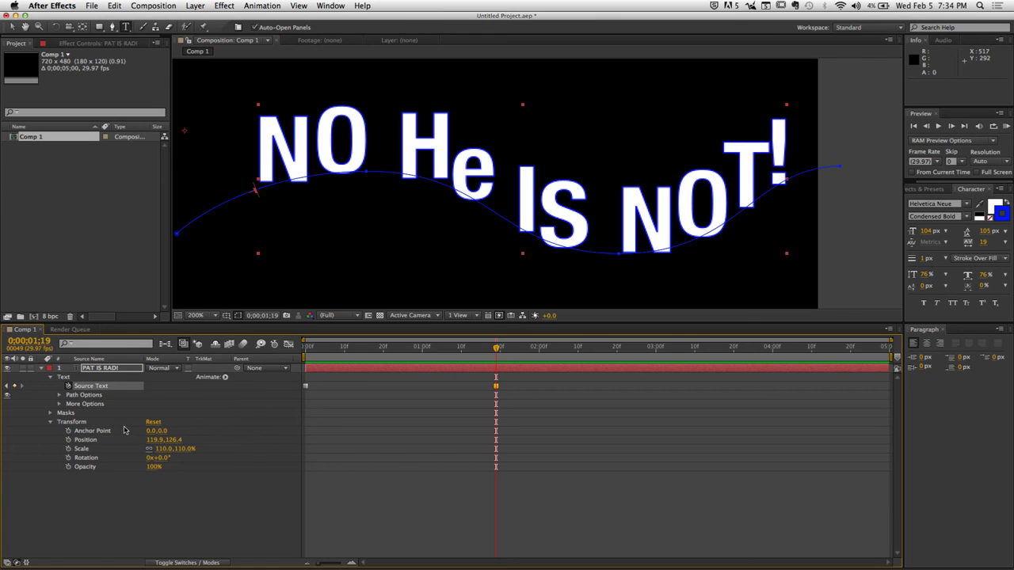
click(51, 422)
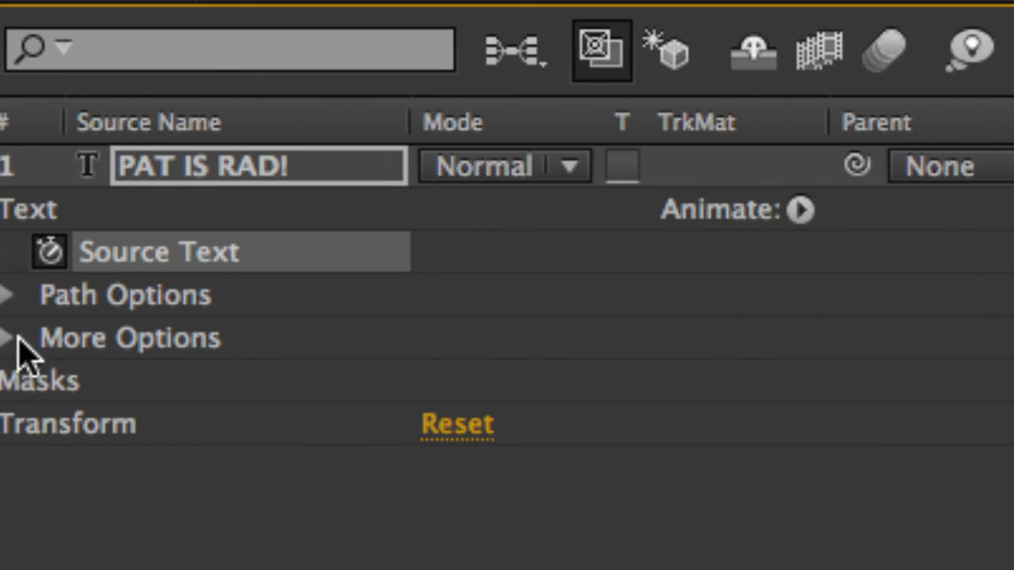
Add an RGB Fill Color animator to the text layer.
click(0, 166)
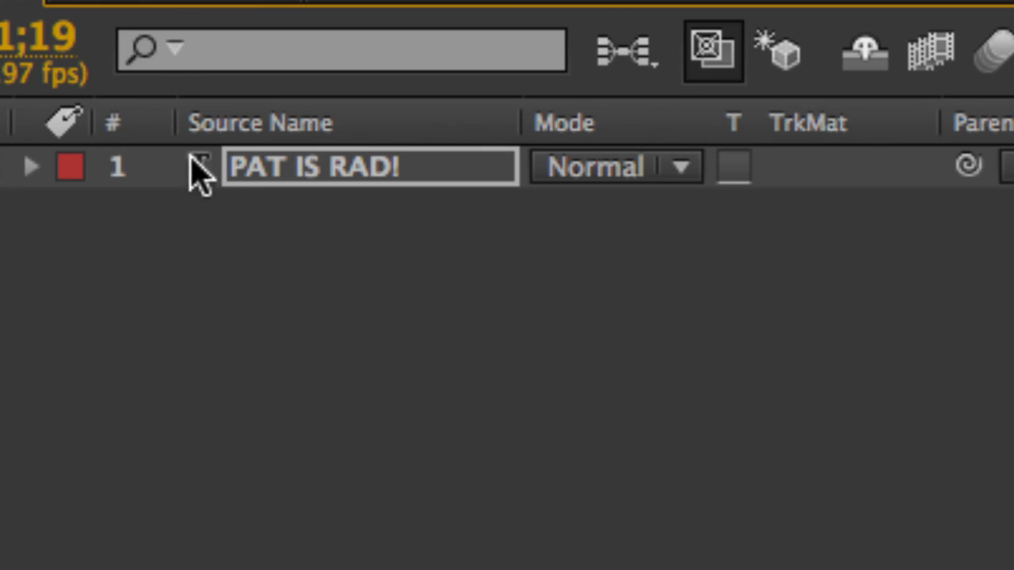
click(31, 166)
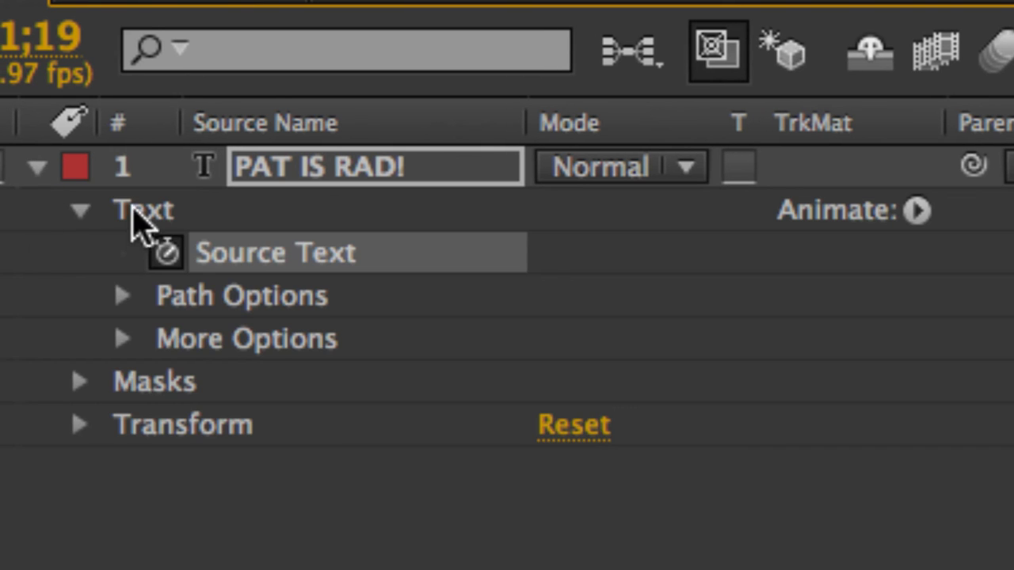
click(82, 212)
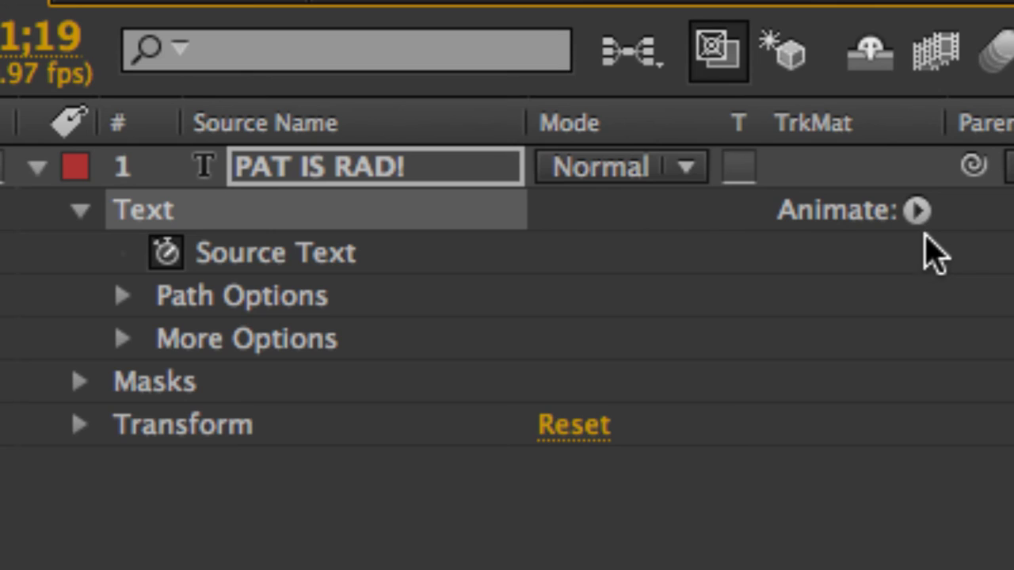
click(919, 214)
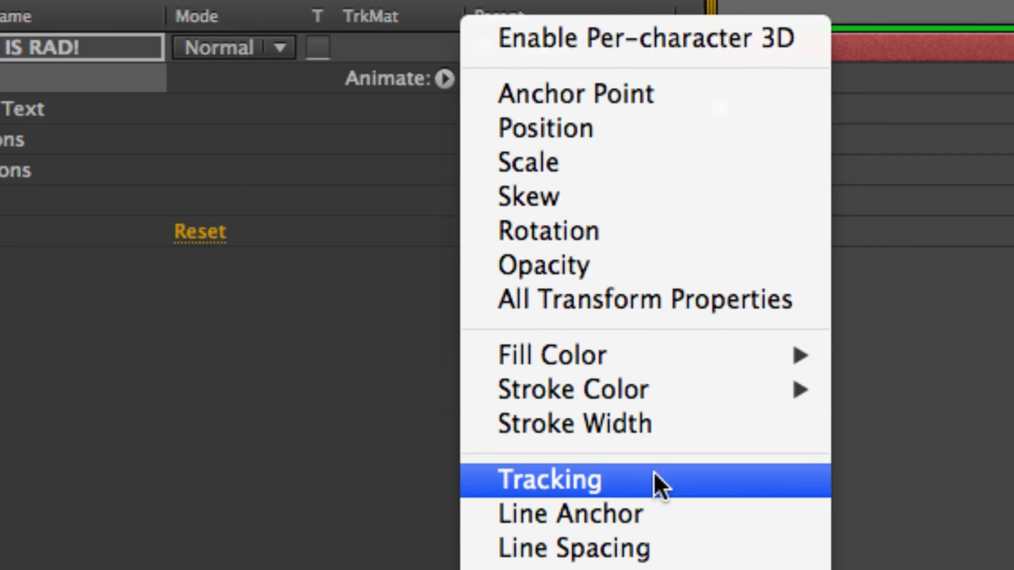
mouse_move(624, 367)
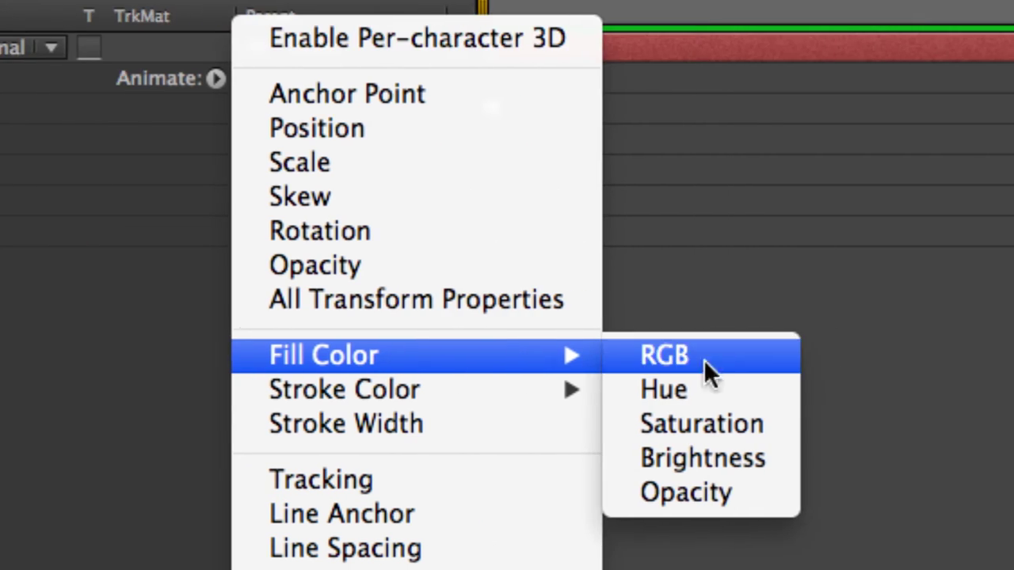
click(702, 360)
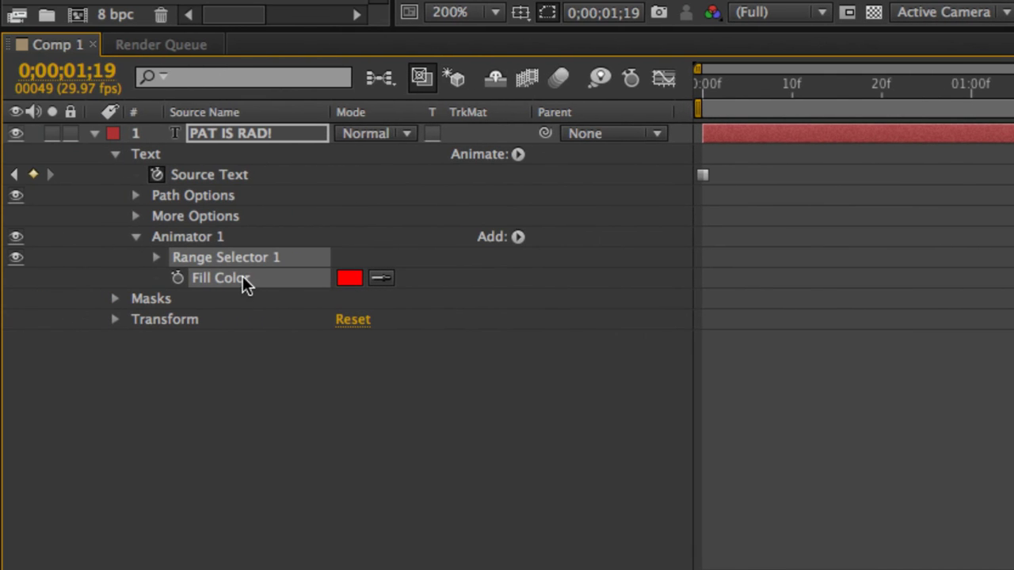
Set a red Fill Color keyframe for Animator 1 at the start of the composition.
click(193, 236)
click(213, 279)
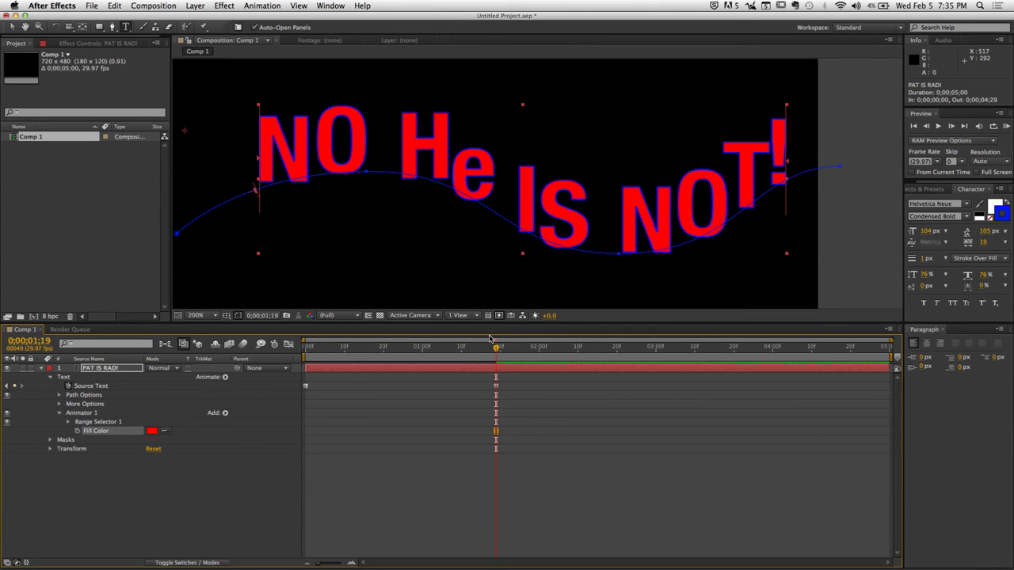
key(Home)
click(273, 416)
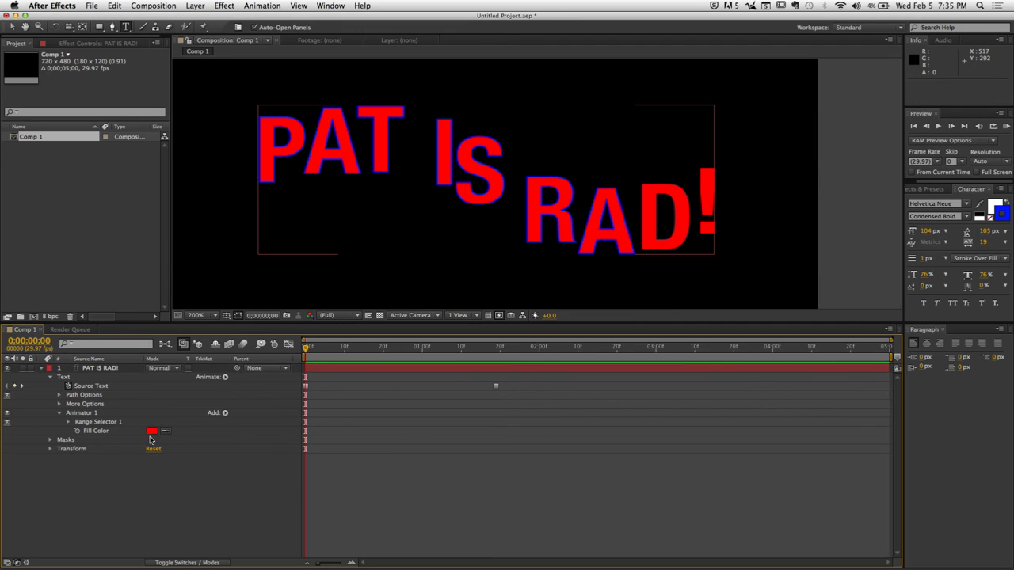
click(77, 431)
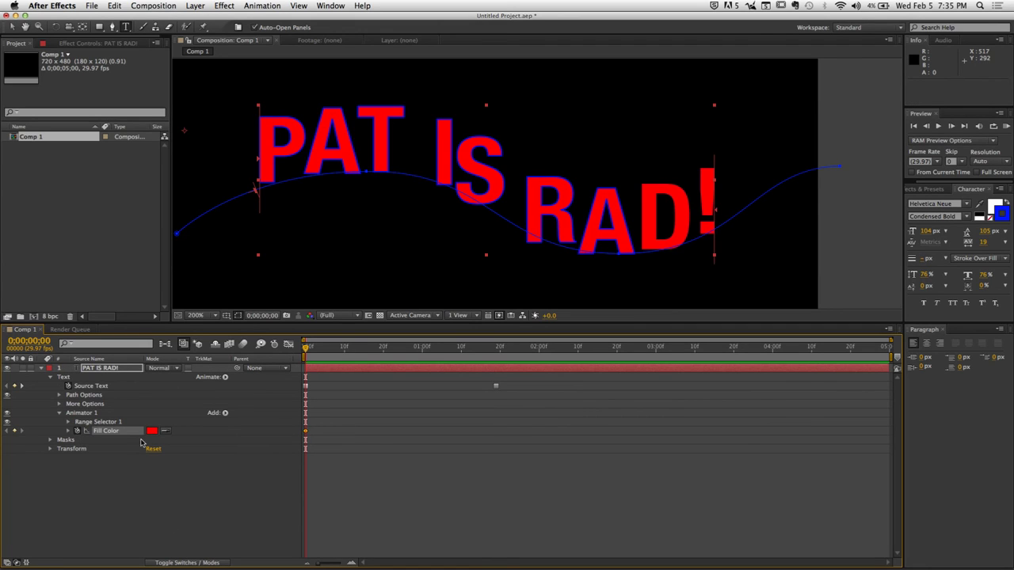
At one second, change the fill colour to blue and scrub back to preview red-to-blue.
drag(352, 353, 421, 364)
click(152, 431)
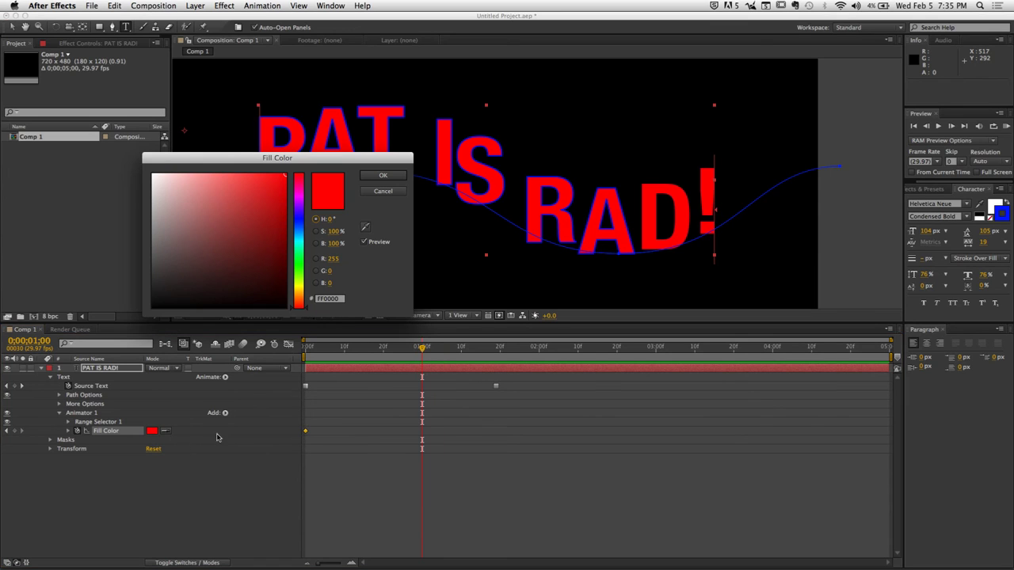
click(299, 219)
click(393, 177)
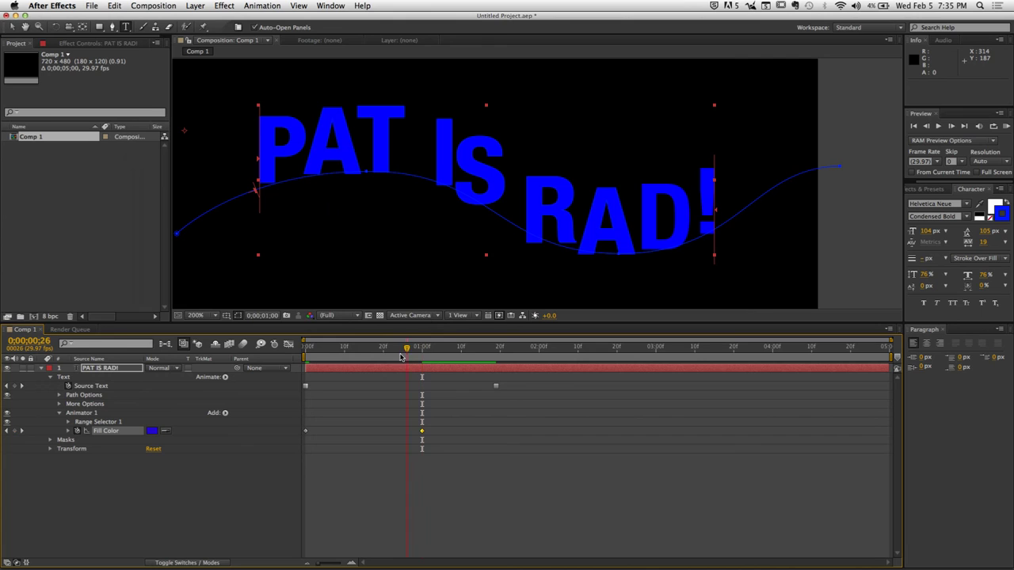
drag(421, 349, 269, 381)
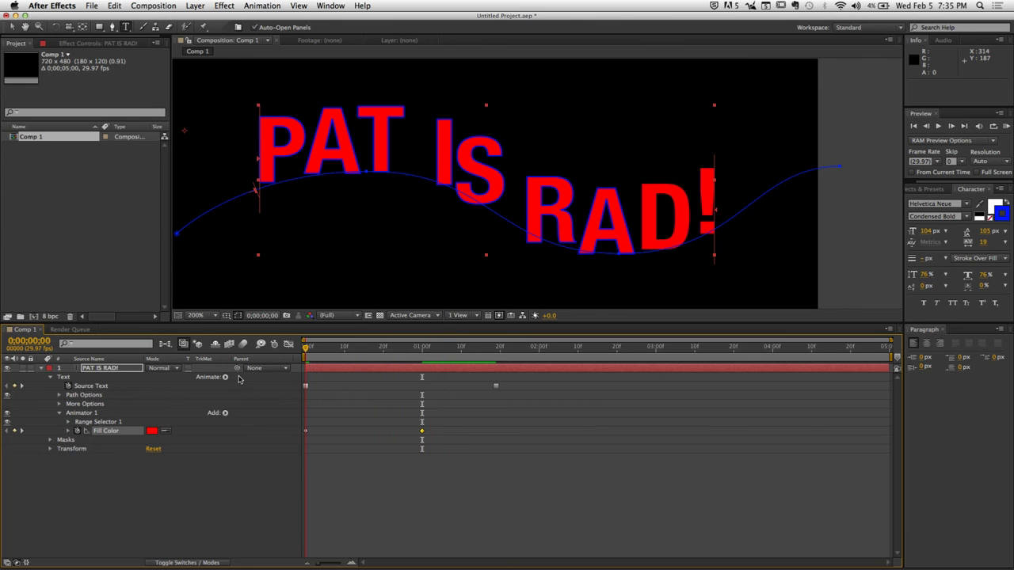
click(225, 377)
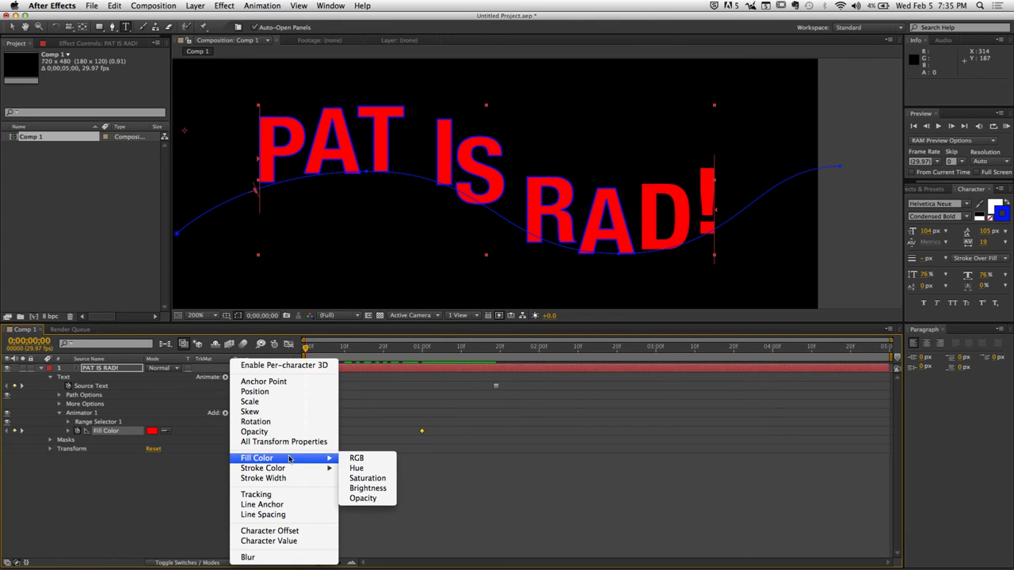
Close the animator property list without adding anything and reselect the PAT IS RAD! layer.
mouse_move(291, 473)
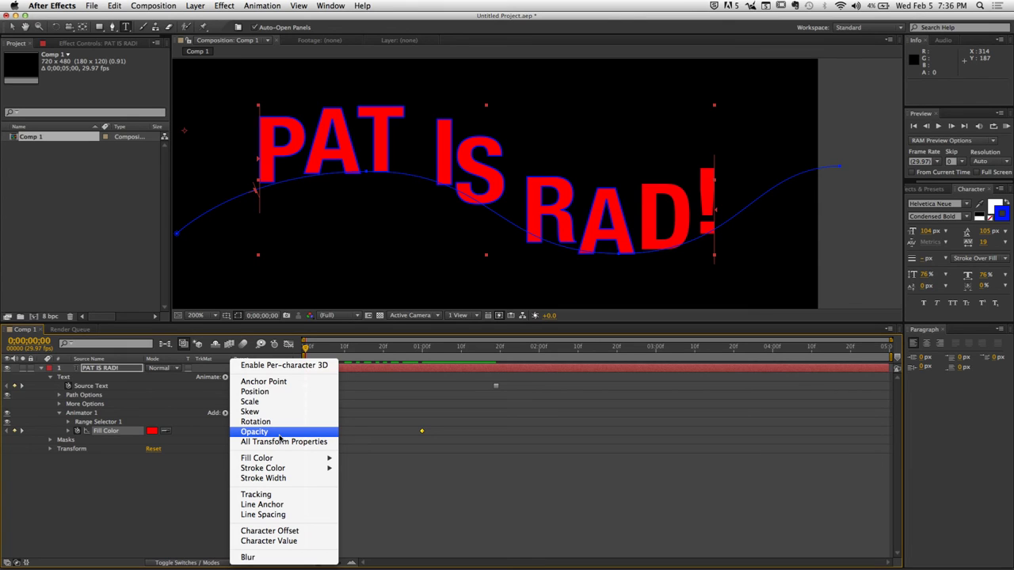
click(134, 480)
click(141, 536)
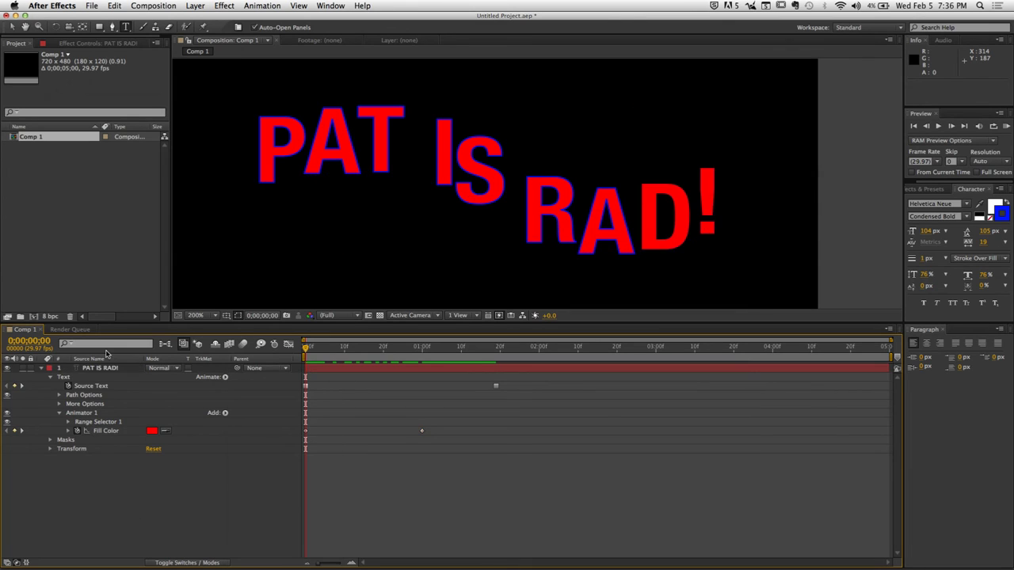
click(114, 369)
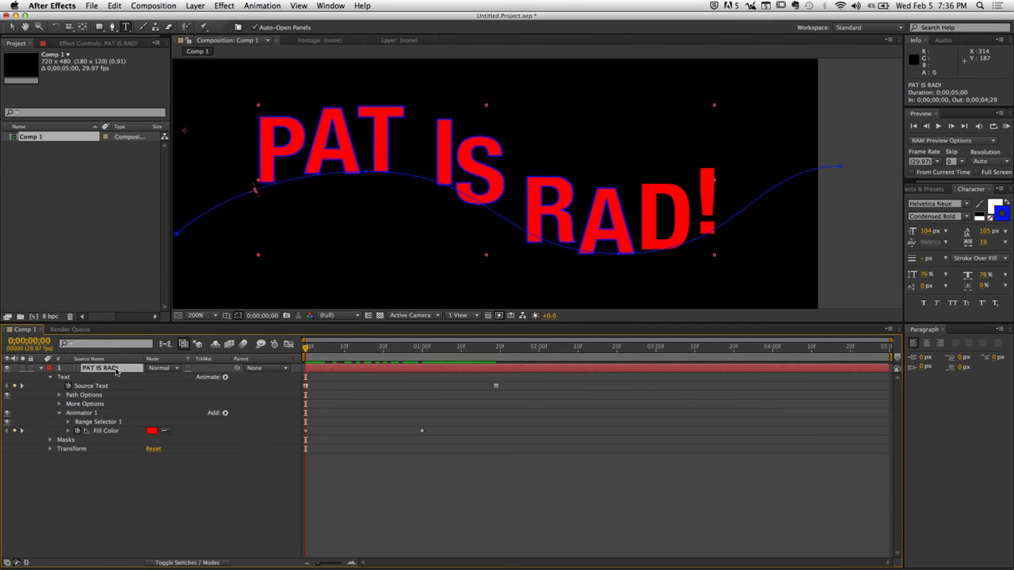
Delete the PAT IS RAD! layer and create a new 'TEXT YEA!' text layer, then select it.
key(Delete)
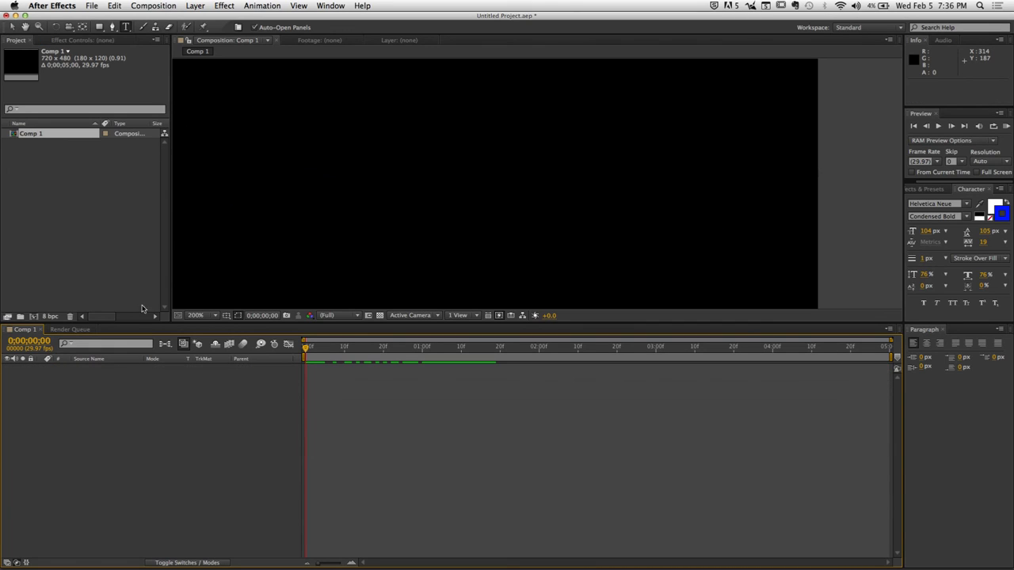
click(245, 223)
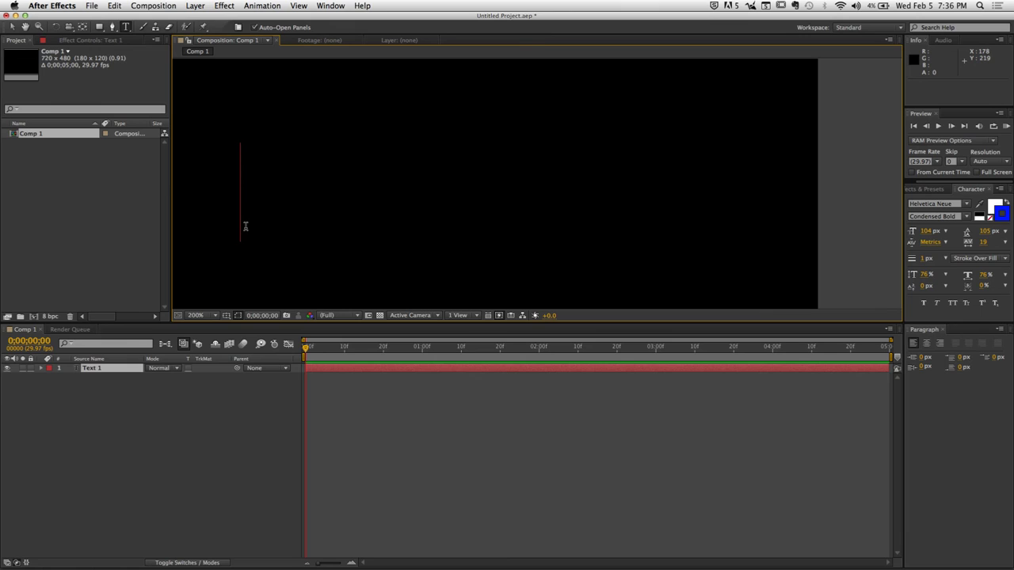
text(TEXT)
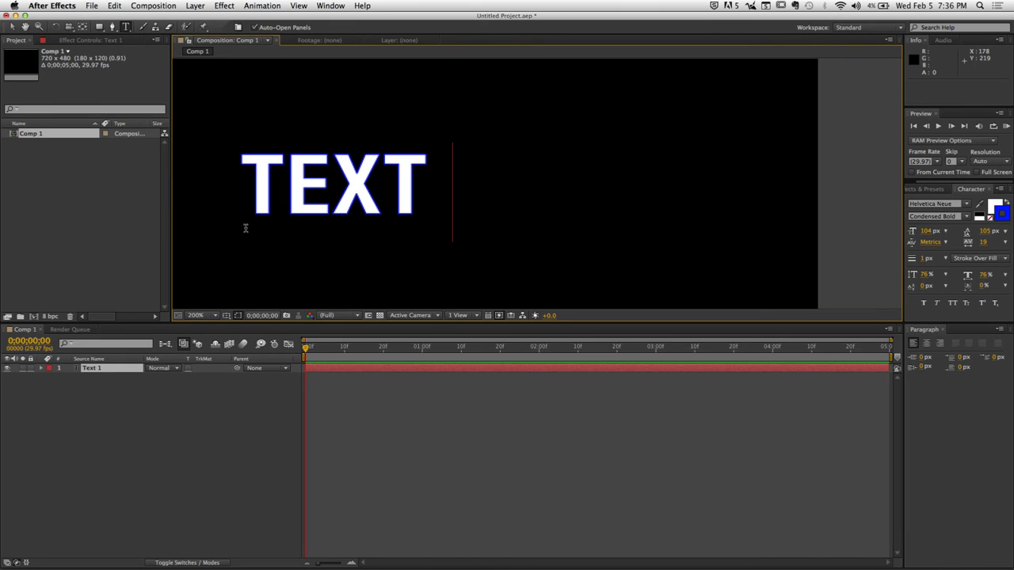
text( YEA!)
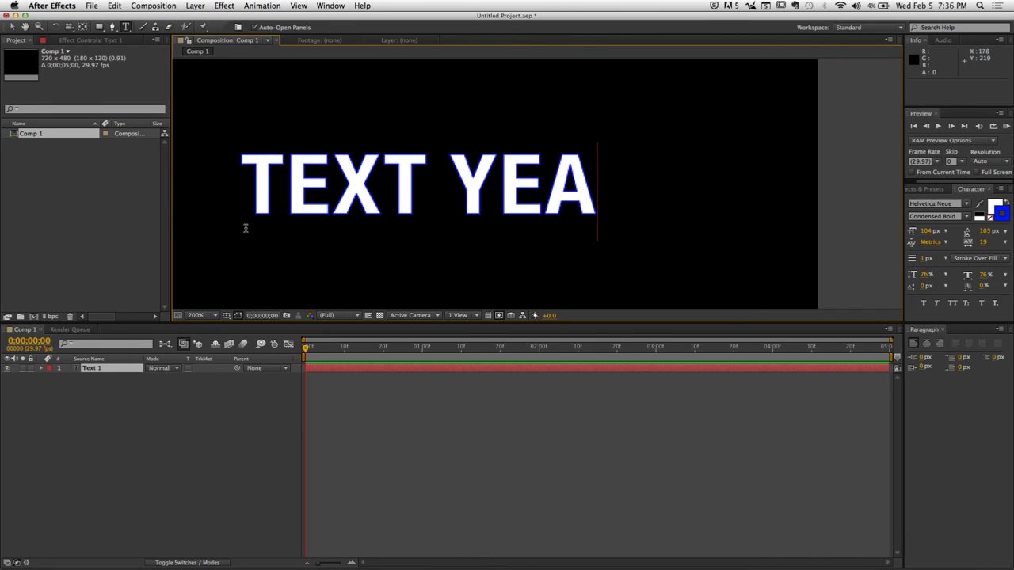
click(193, 420)
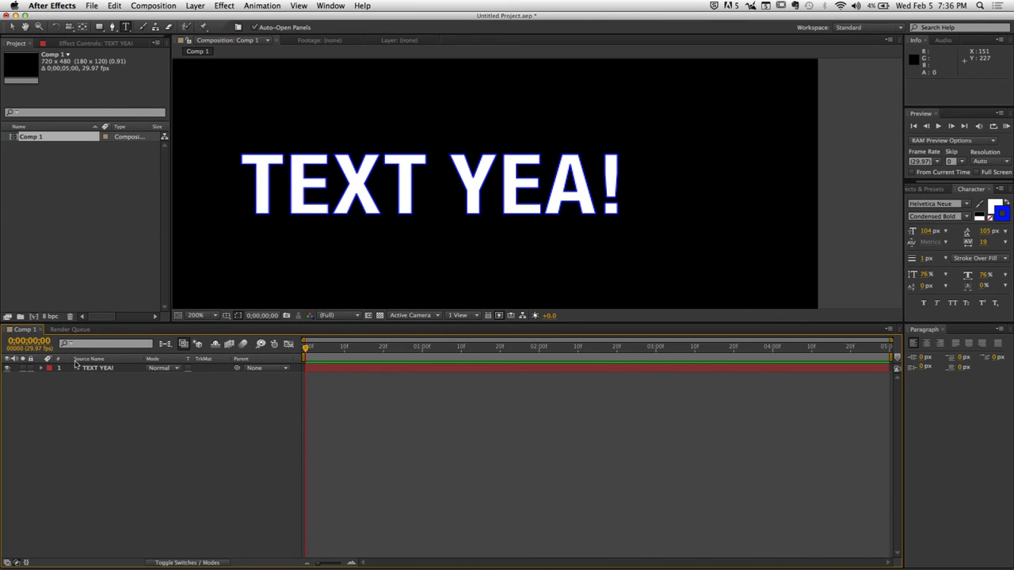
click(107, 373)
click(107, 373)
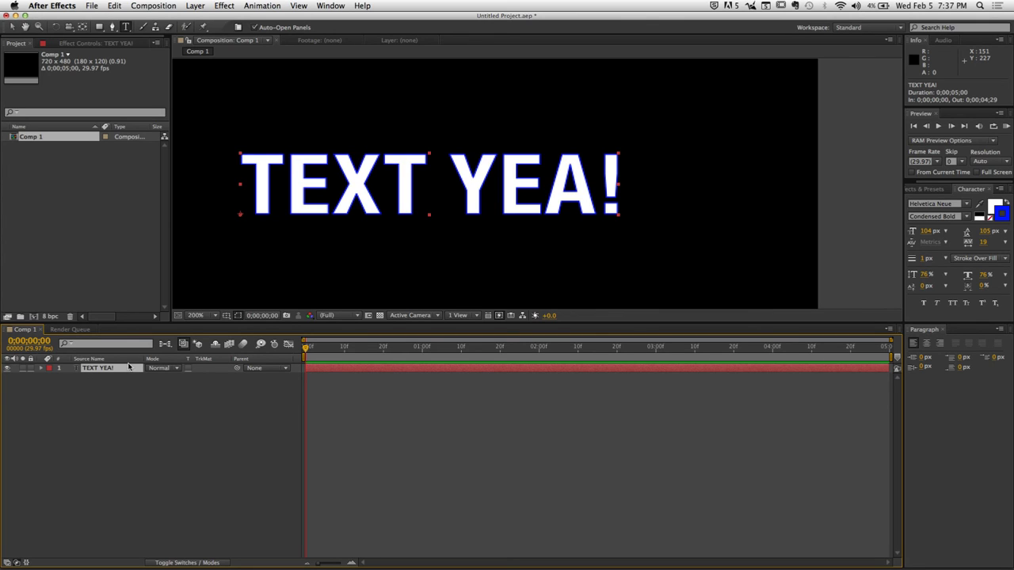
click(271, 8)
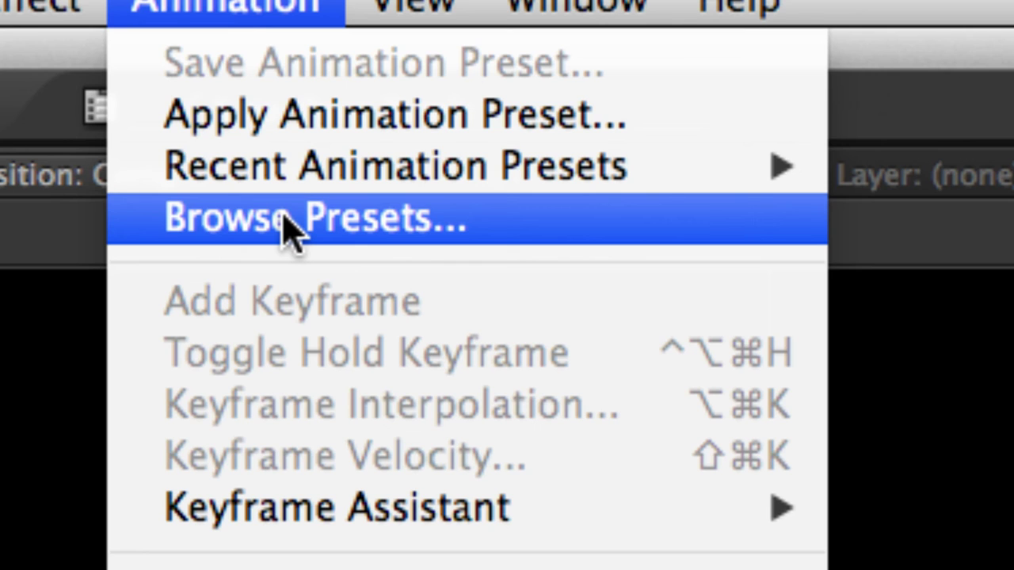
Launch Adobe Bridge via Animation > Browse Presets, showing the Text › Blurs presets folder.
click(289, 226)
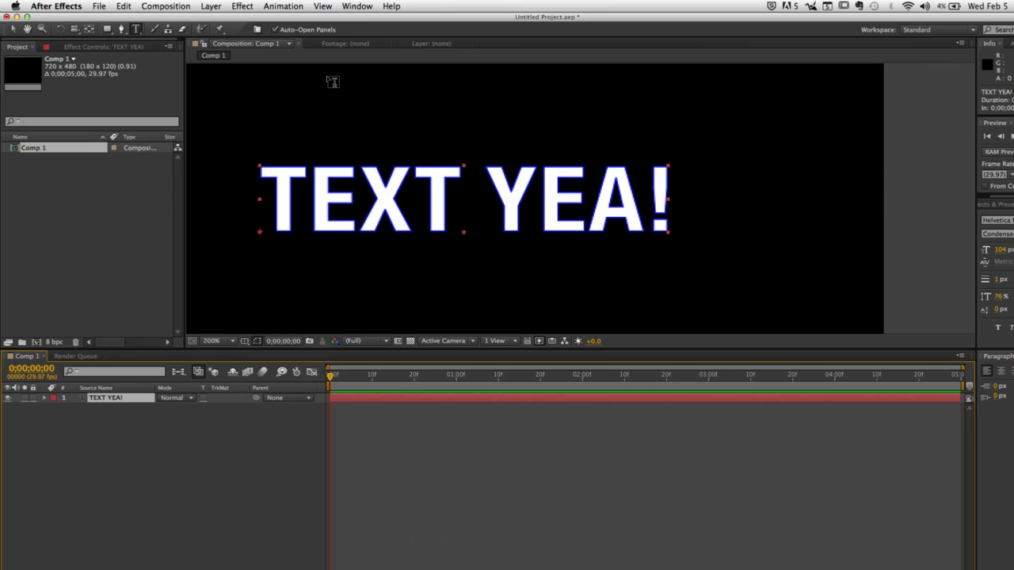
mouse_move(437, 564)
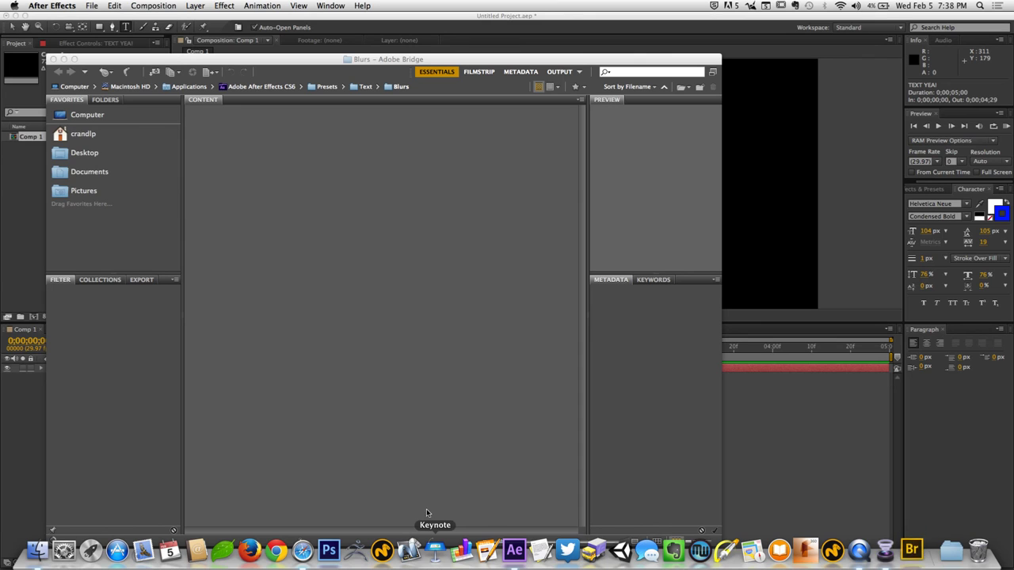
Nudge the Bridge window and open the Presets › Text folder to list its categories.
drag(303, 58, 363, 50)
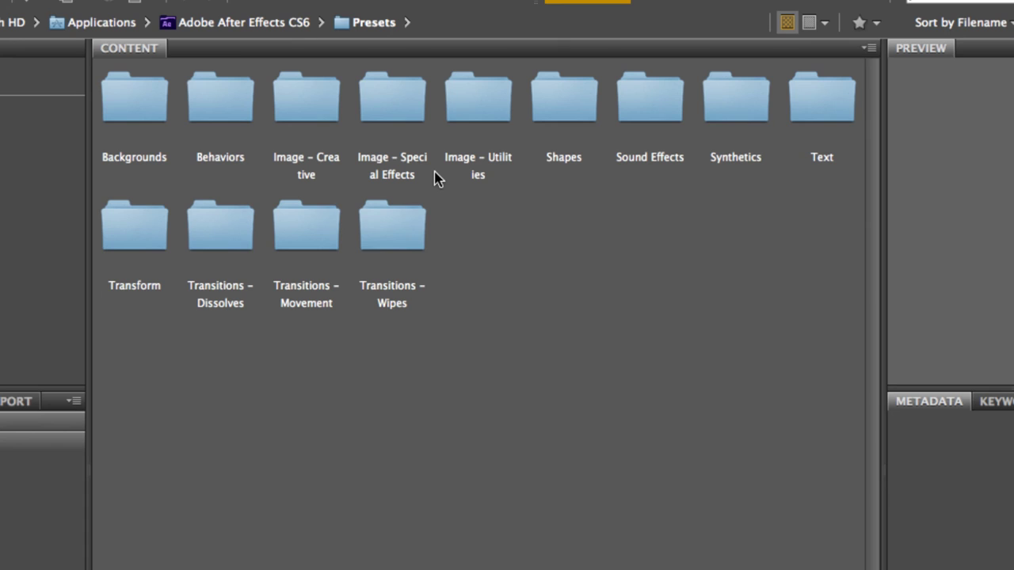
click(822, 118)
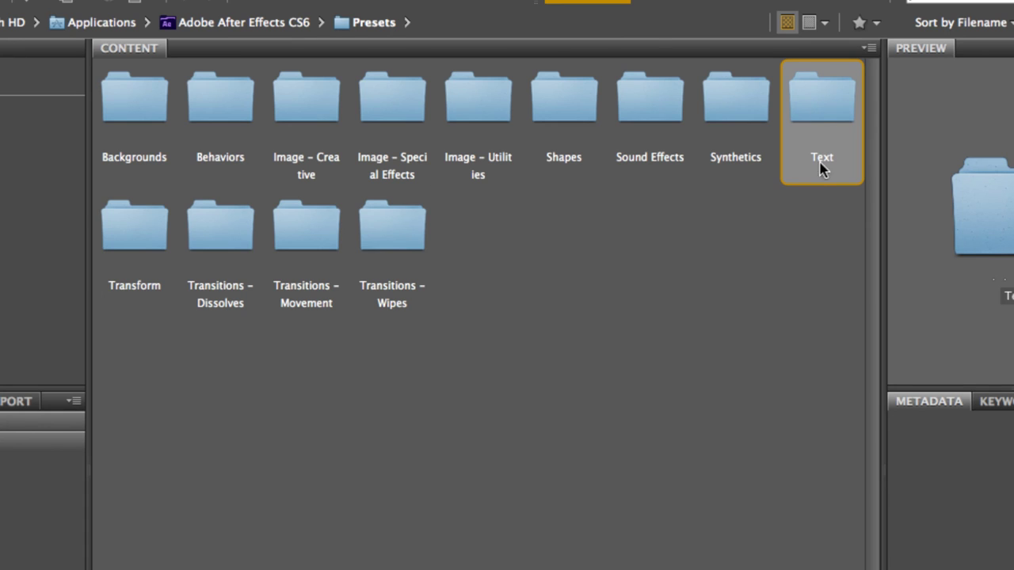
double_click(800, 133)
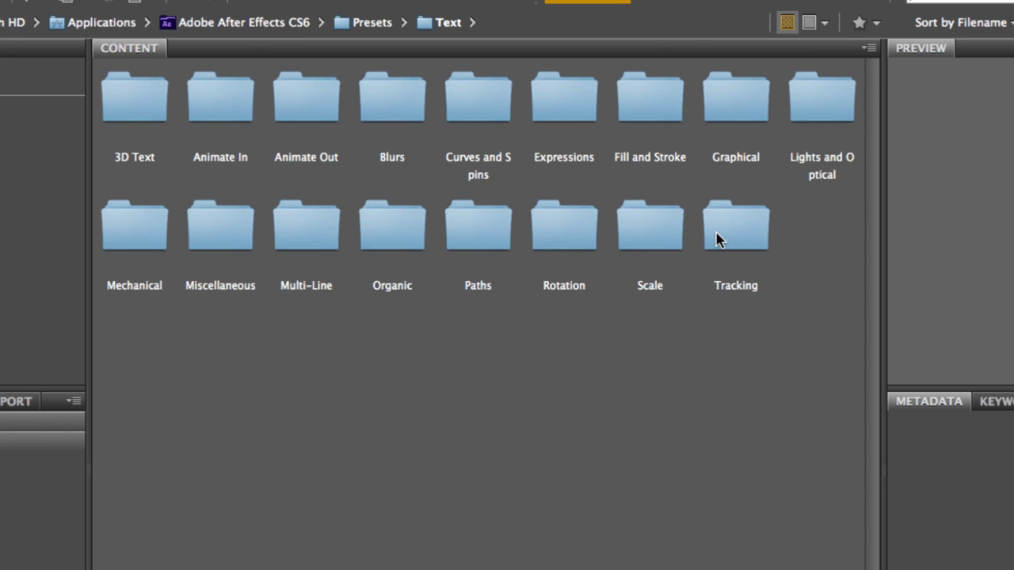
Open the Animate In folder and preview the Center Spiral and Characters Shuffle In presets.
click(230, 115)
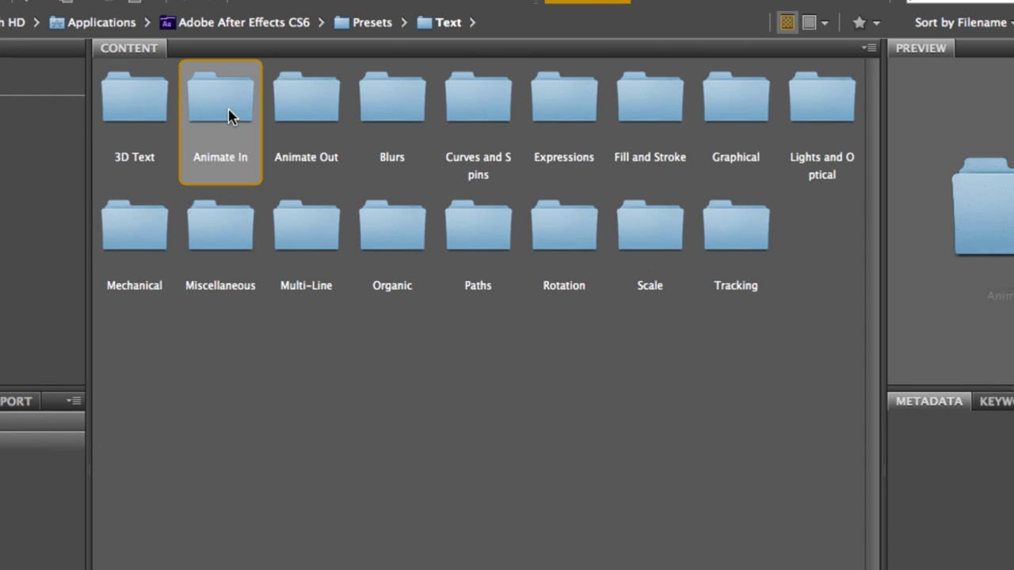
double_click(229, 116)
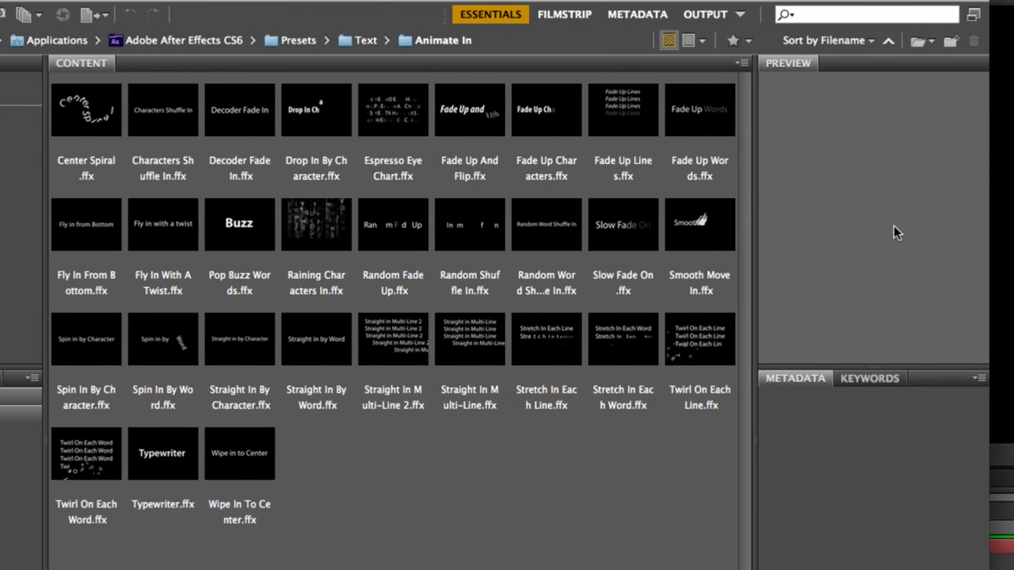
click(70, 123)
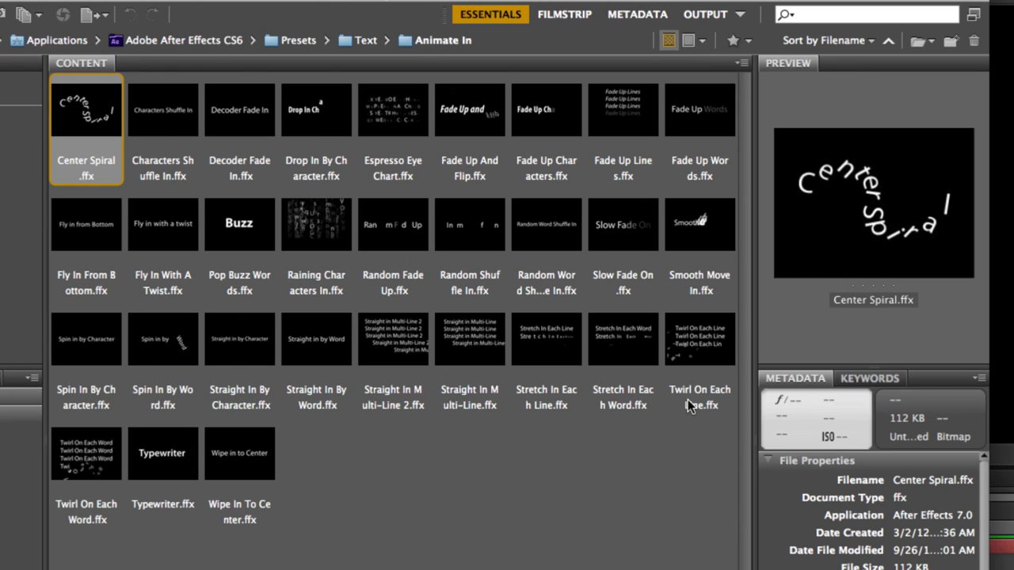
click(157, 126)
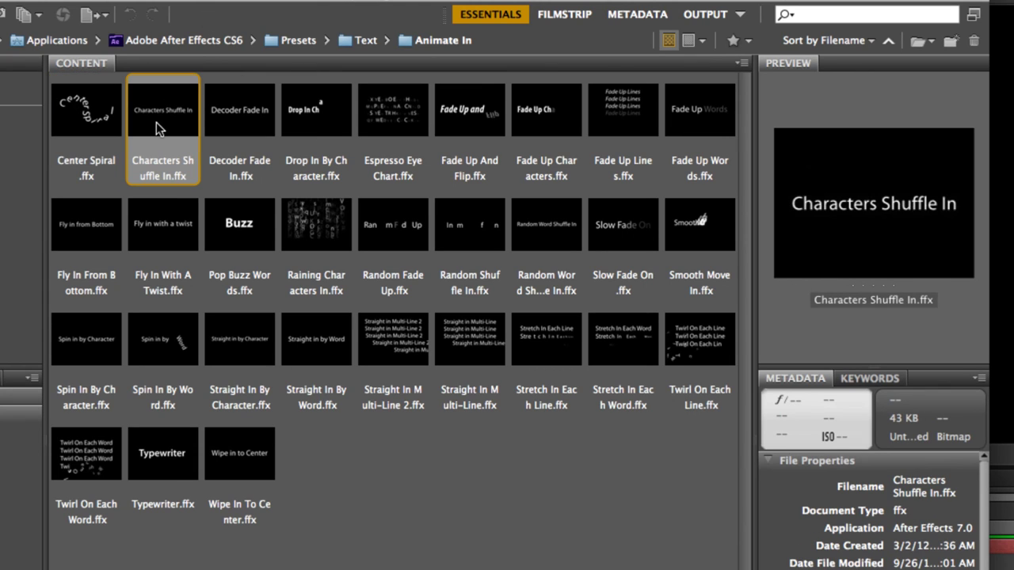
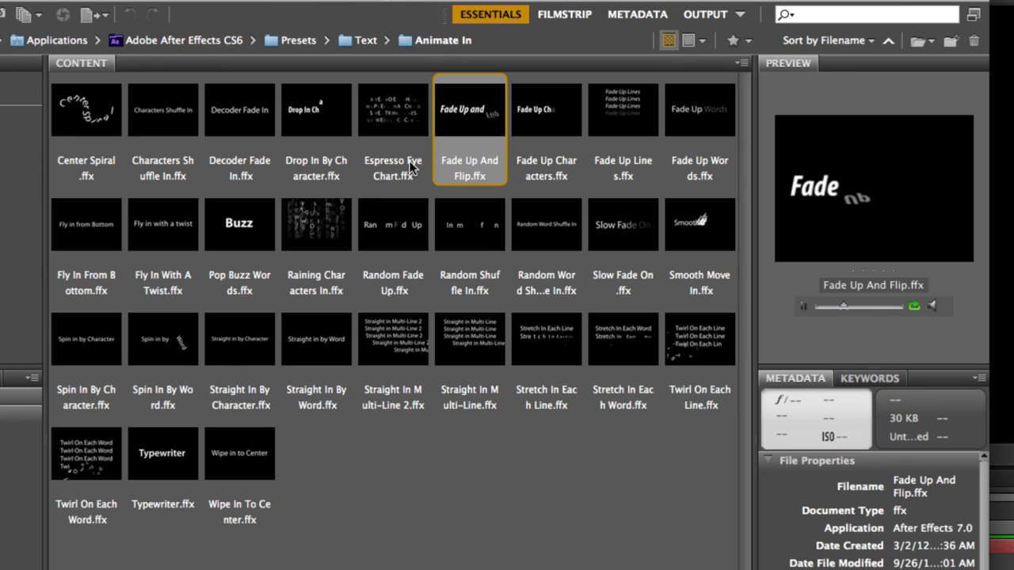
Preview the Espresso Eye Chart, Slow Fade On, Straight In By Word, Stretch In Each Line and Typewriter presets.
click(406, 127)
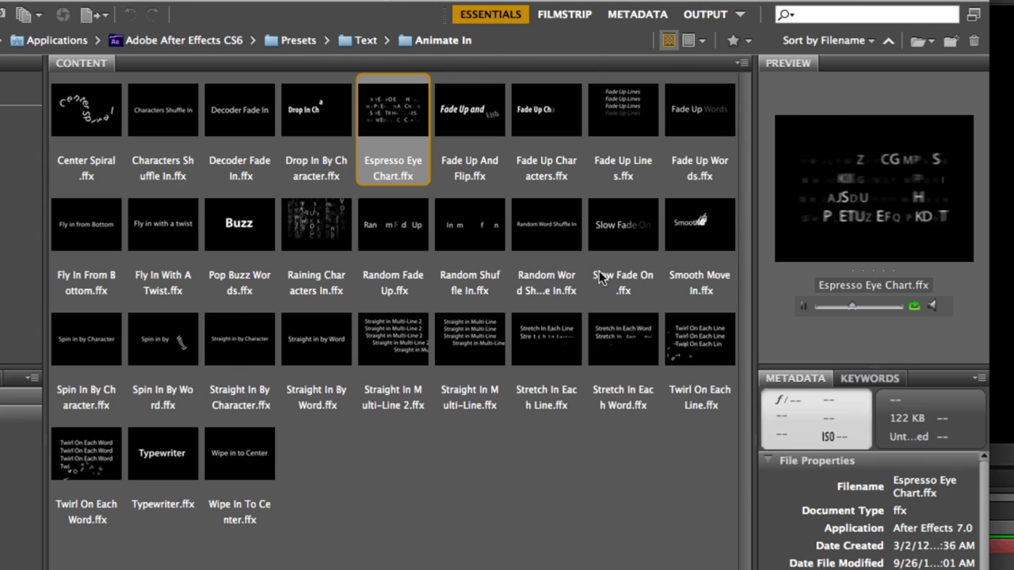
click(619, 252)
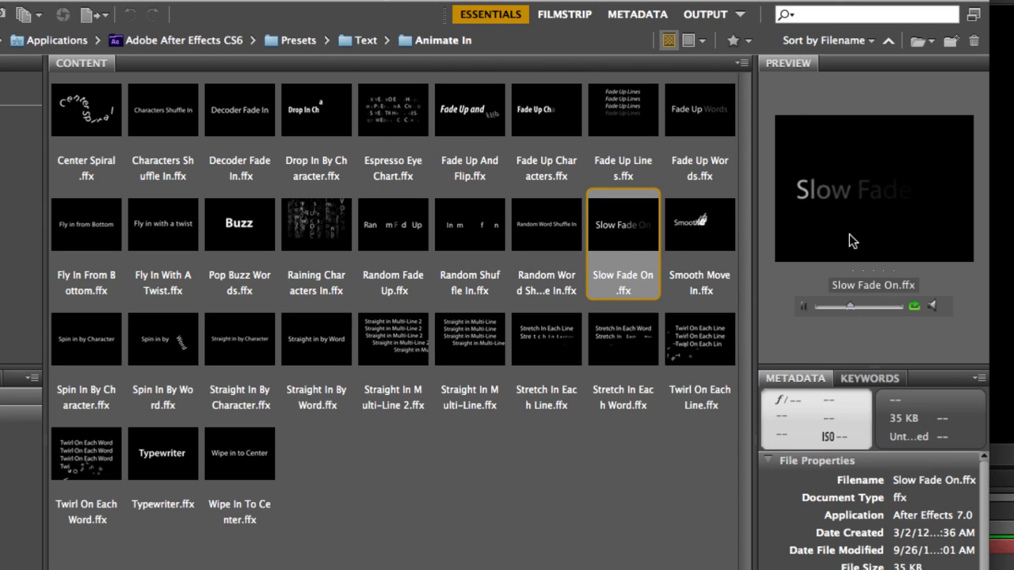
click(308, 355)
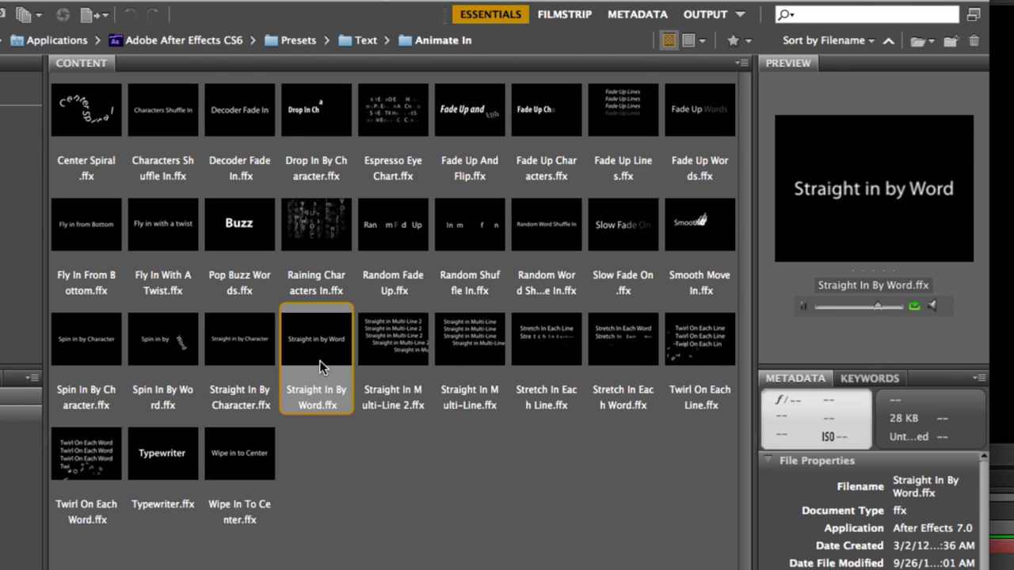
click(556, 346)
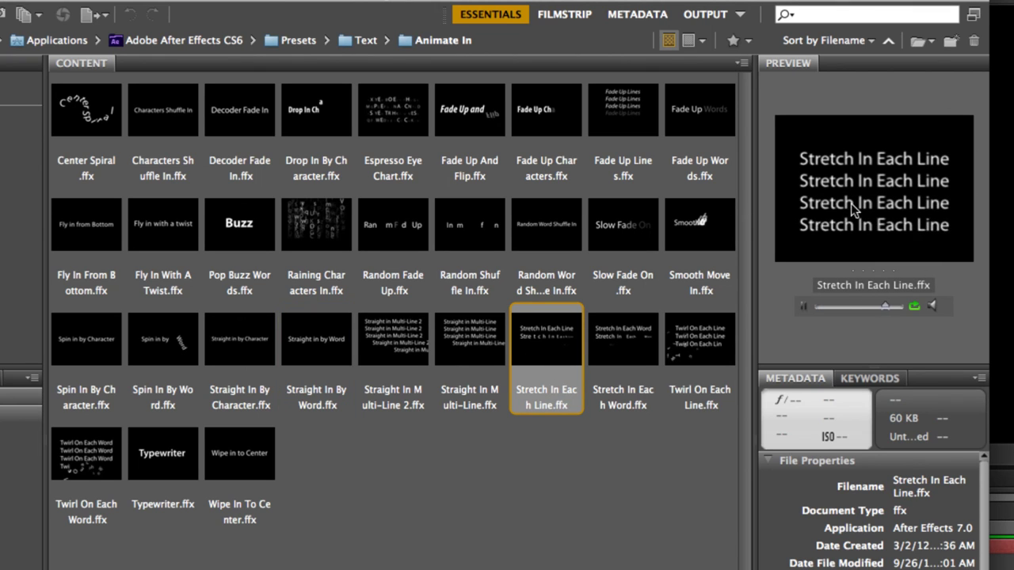
click(185, 454)
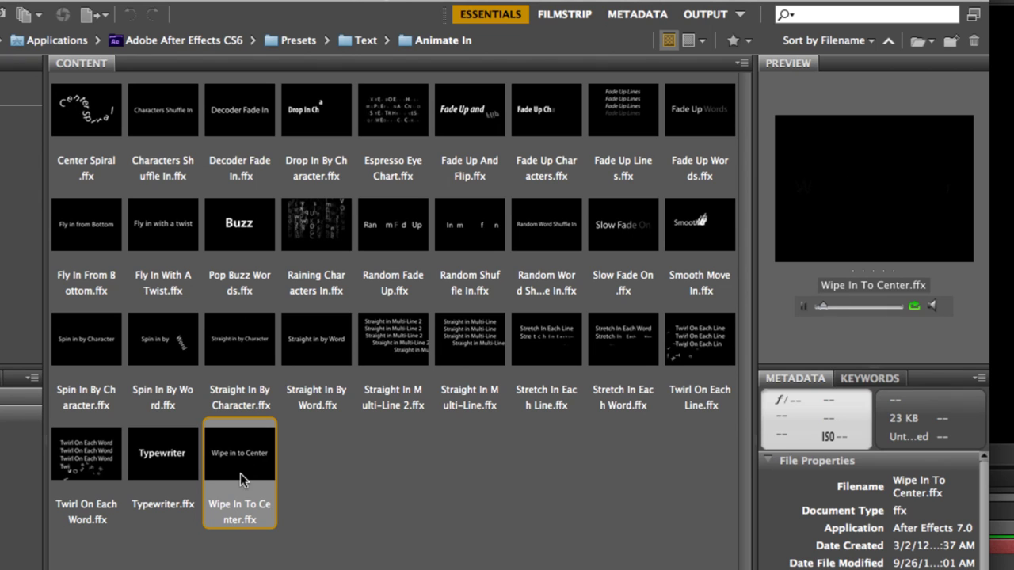
Preview the Spin In By Word, Spin In By Character, Fly In From Bottom, Characters Shuffle In and Decoder Fade In presets.
click(172, 338)
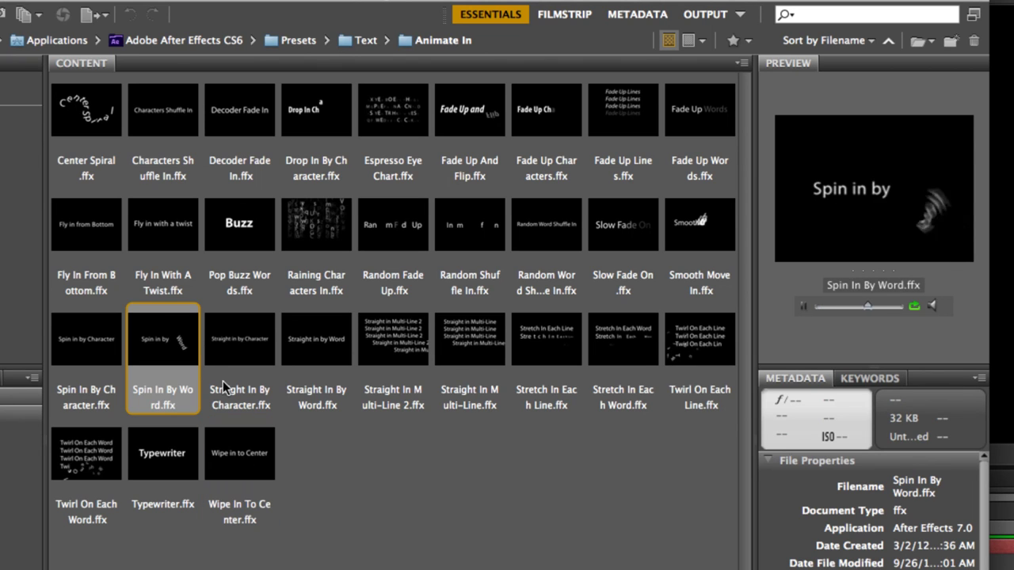
click(76, 356)
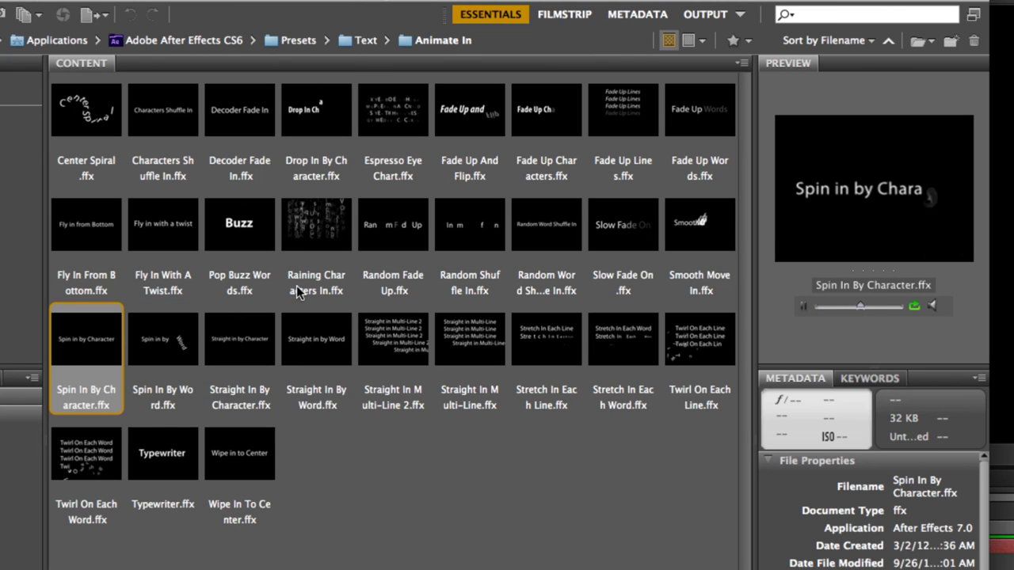
click(69, 258)
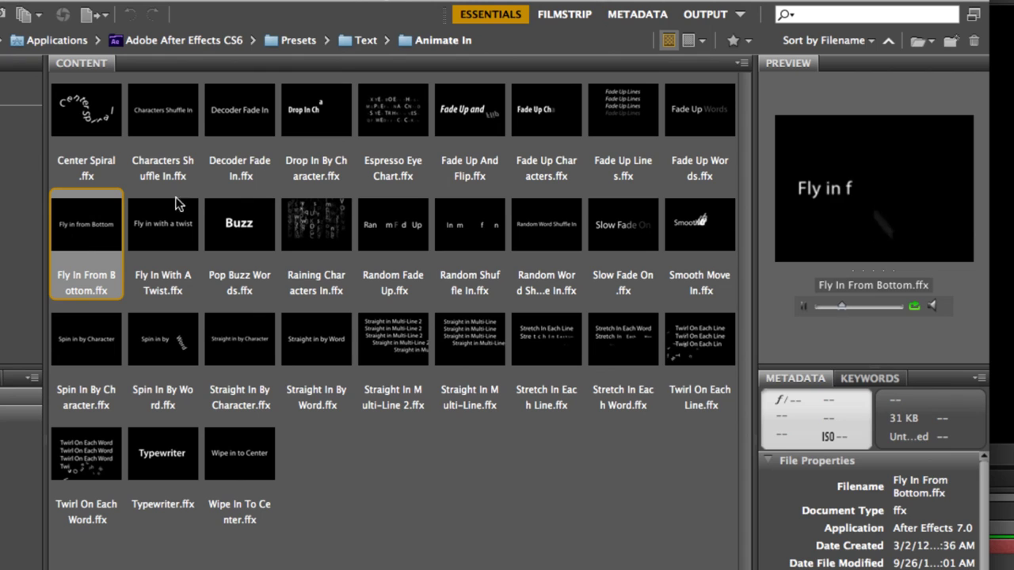
click(174, 131)
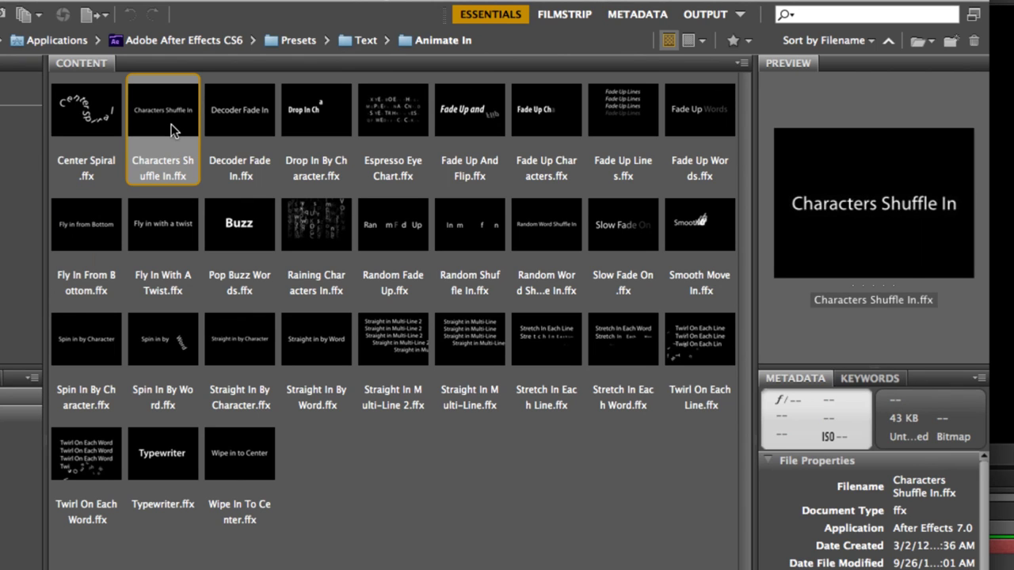
click(228, 118)
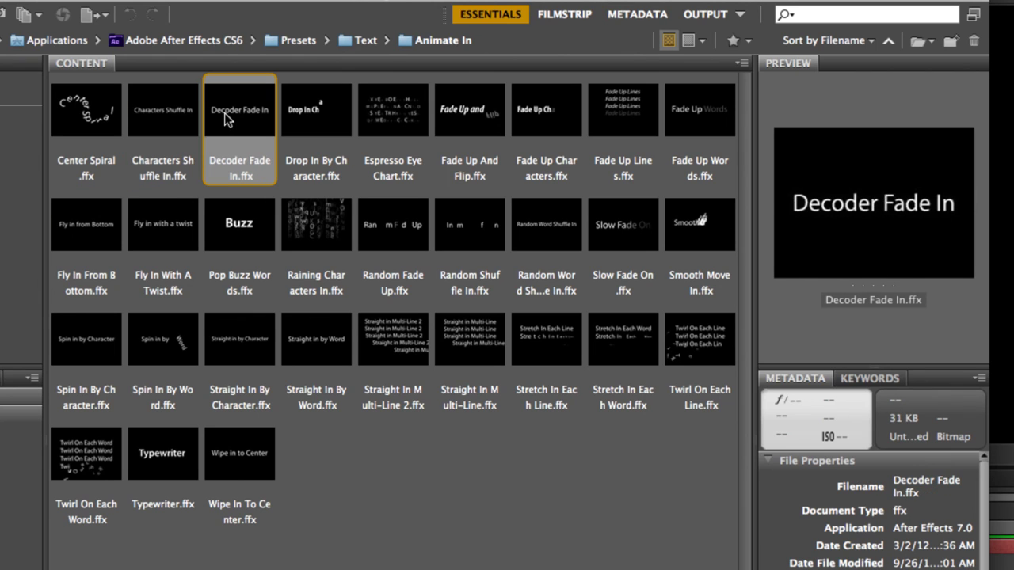
Preview Random Fade Up, Random Shuffle In and Random Word Shuffle In, then choose Slow Fade On.
click(388, 236)
click(463, 238)
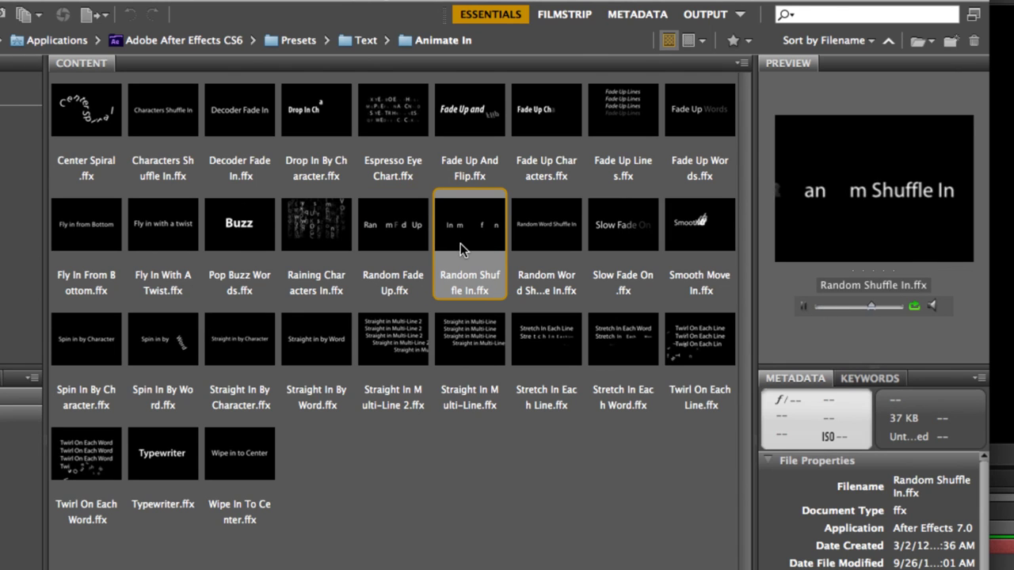
click(538, 247)
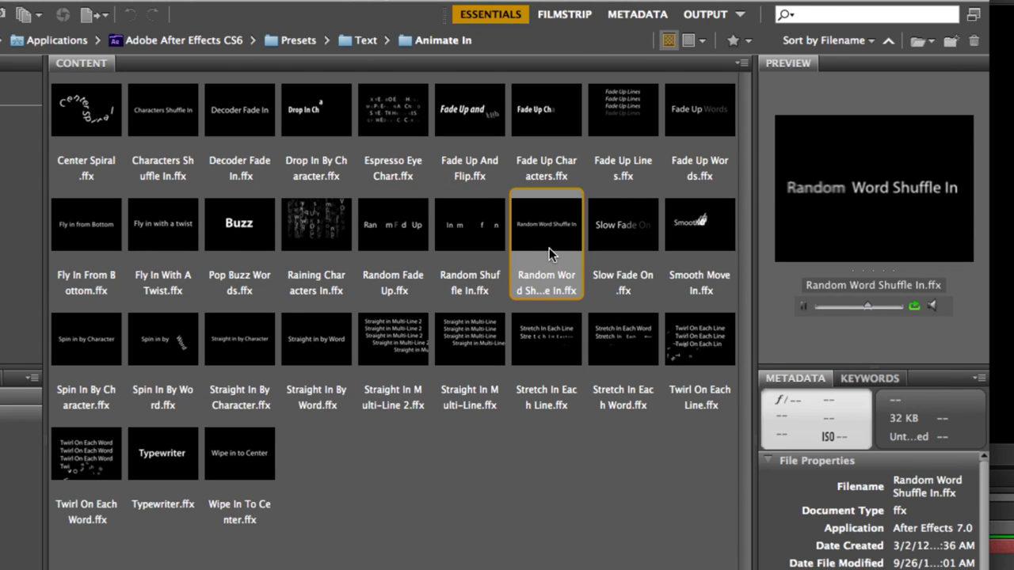
click(612, 242)
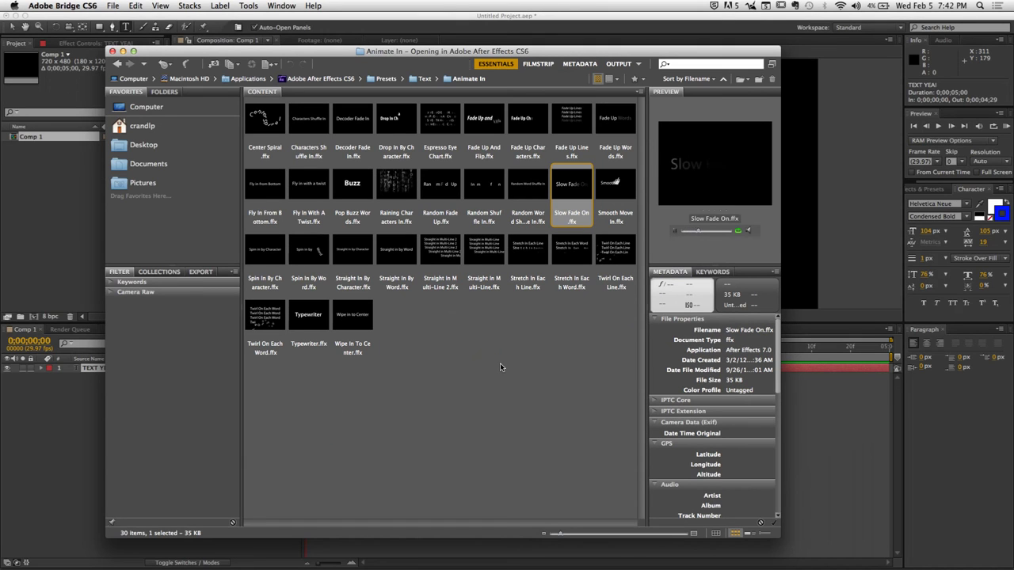
Apply Slow Fade On to the TEXT YEA! layer and scrub the timeline to watch it fade in.
click(46, 188)
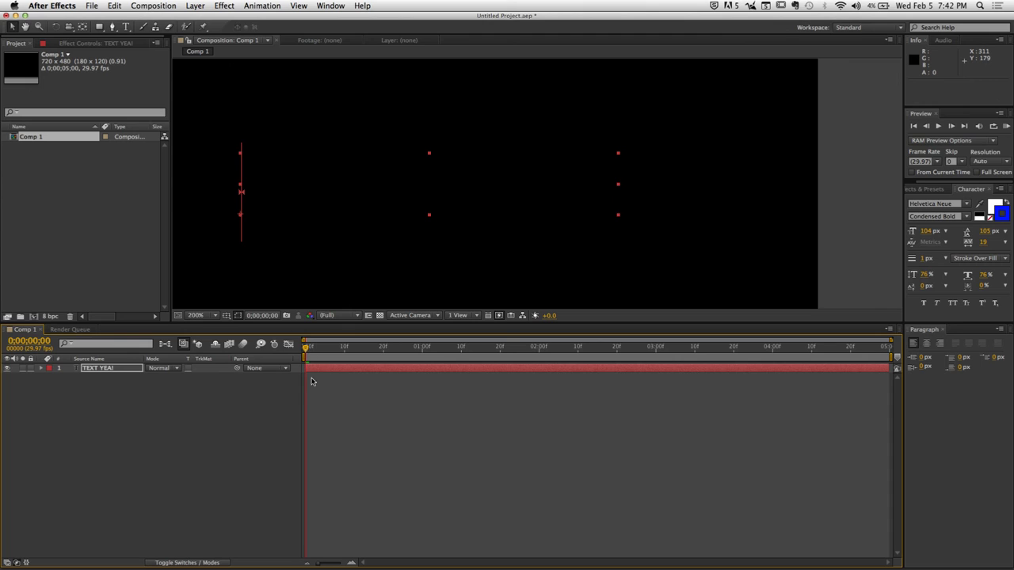
drag(306, 352, 323, 376)
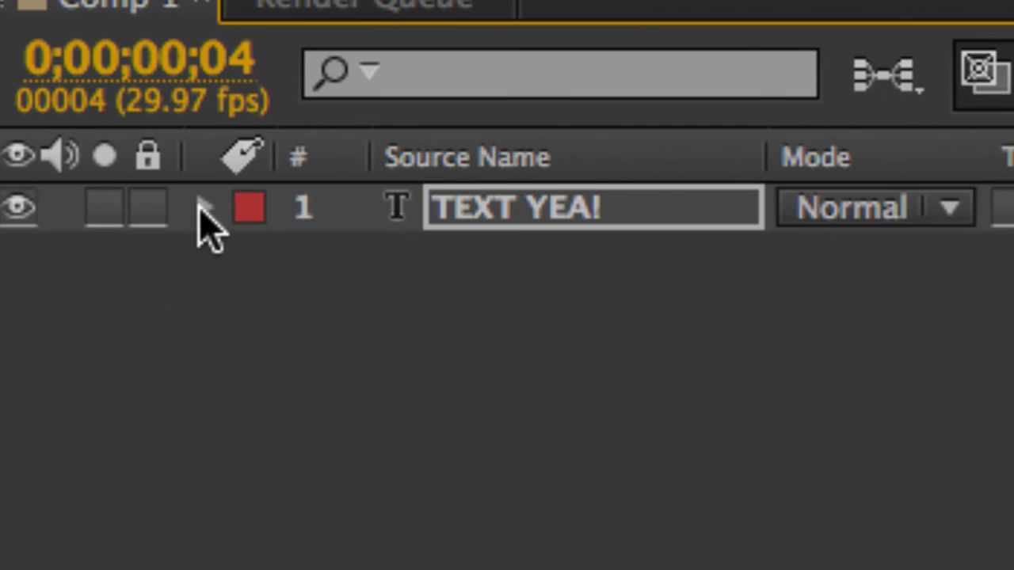
Expand TEXT YEA! down to Animator 1's Range Selector 1 and start keyframing its Offset.
click(202, 209)
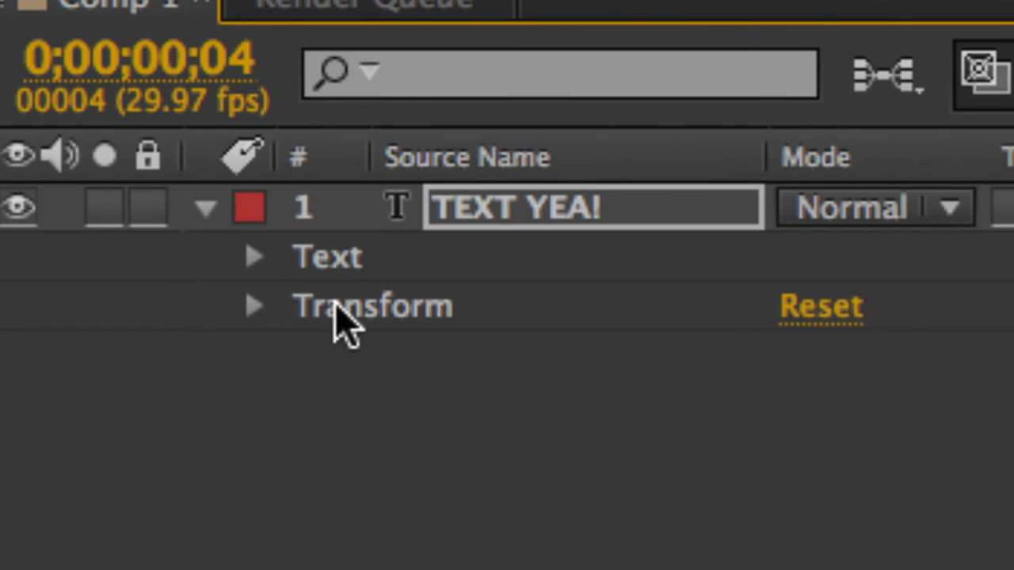
click(339, 257)
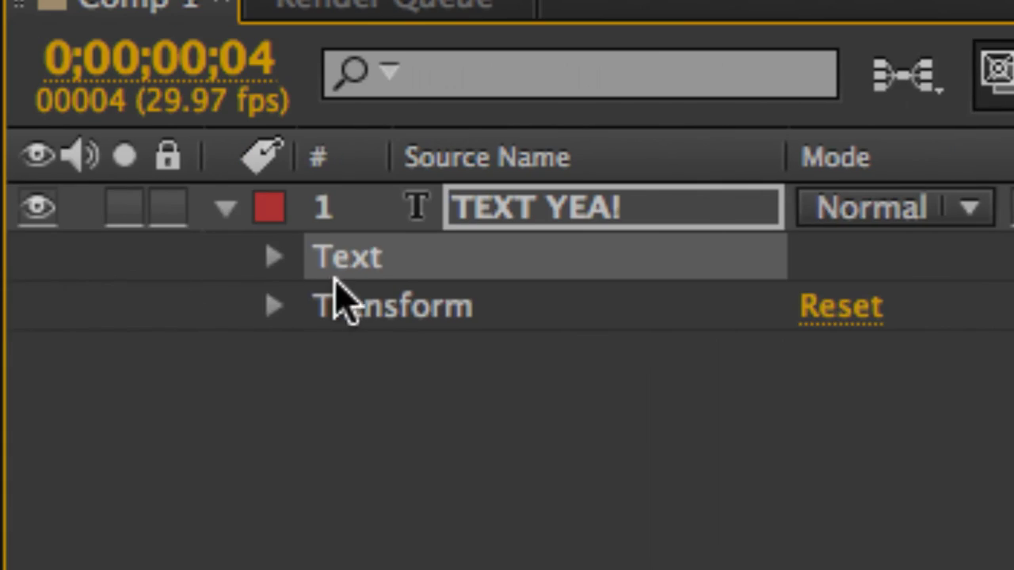
click(266, 264)
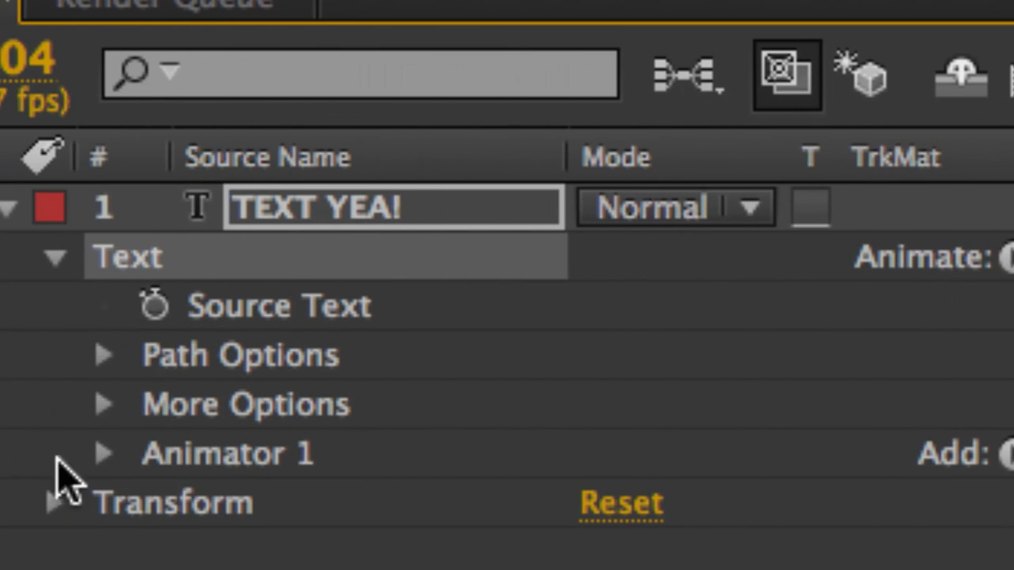
click(192, 457)
click(105, 453)
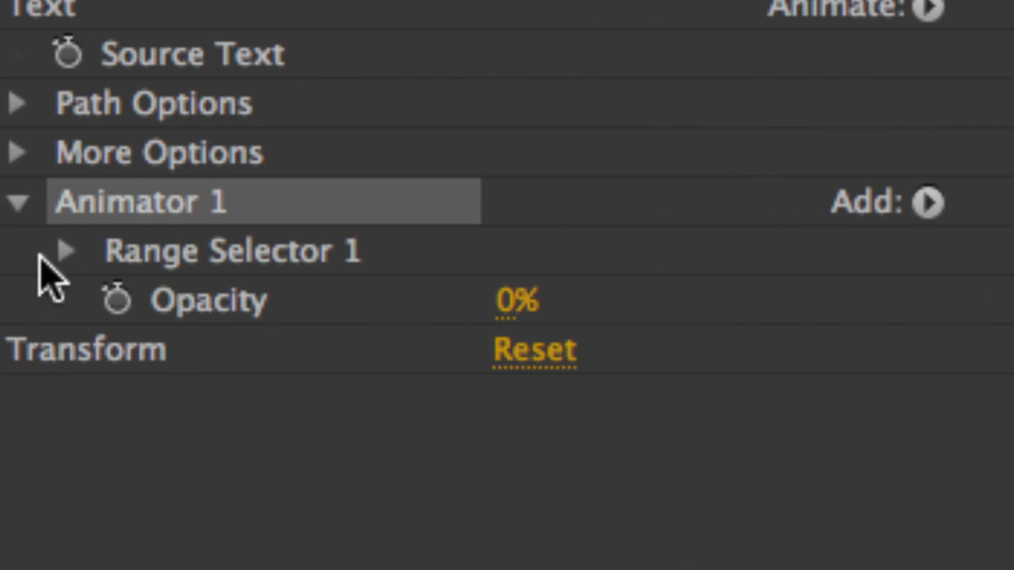
click(189, 253)
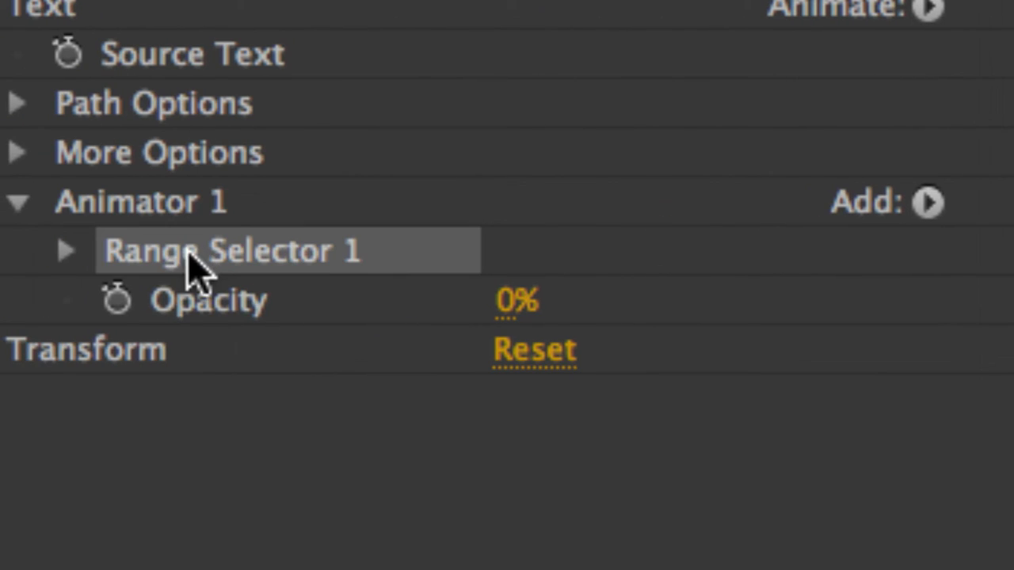
click(71, 252)
click(175, 407)
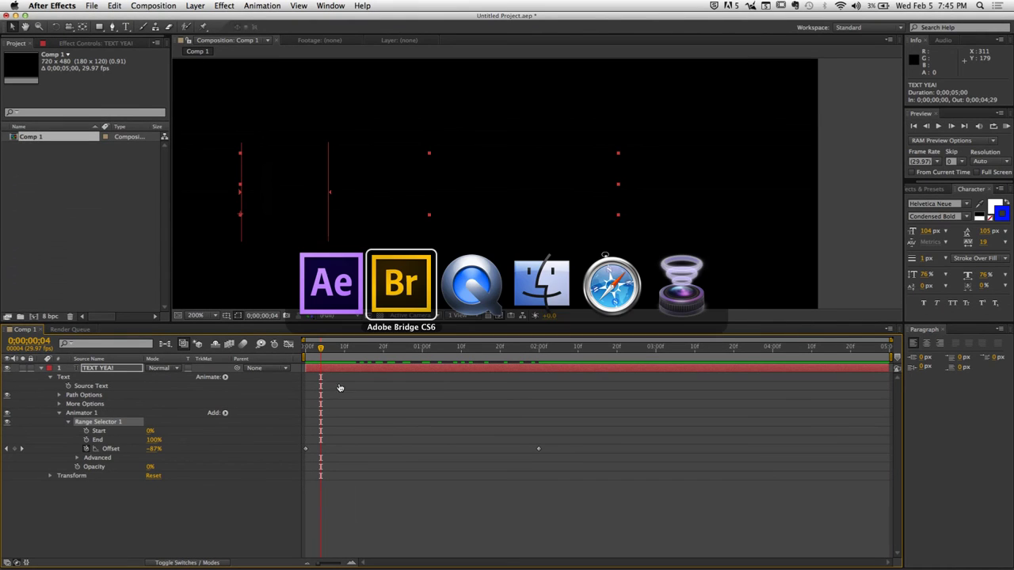
Switch to Safari showing the Renderography course page.
key(super+Tab)
click(611, 283)
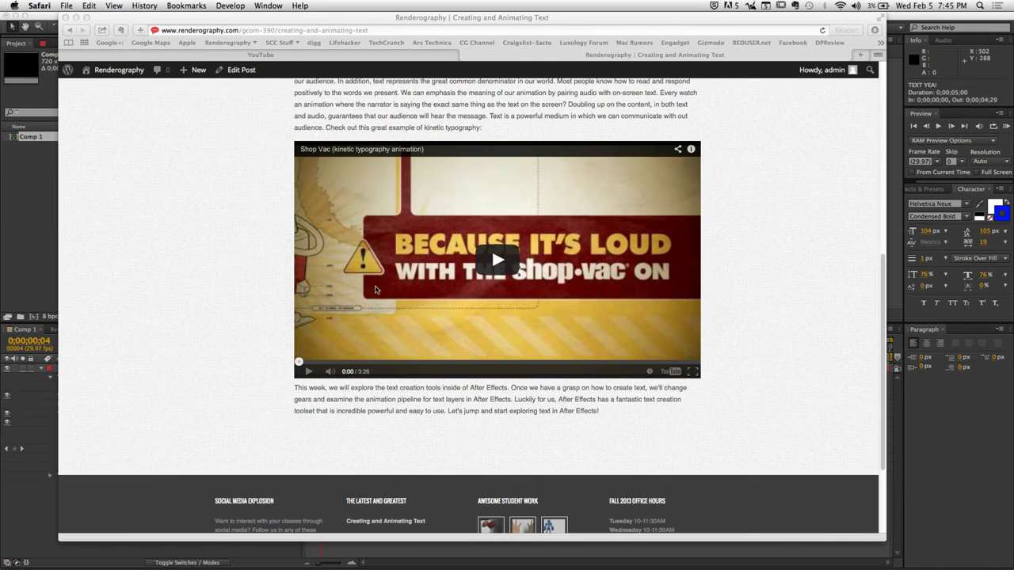
scroll(235, 220, up, 5)
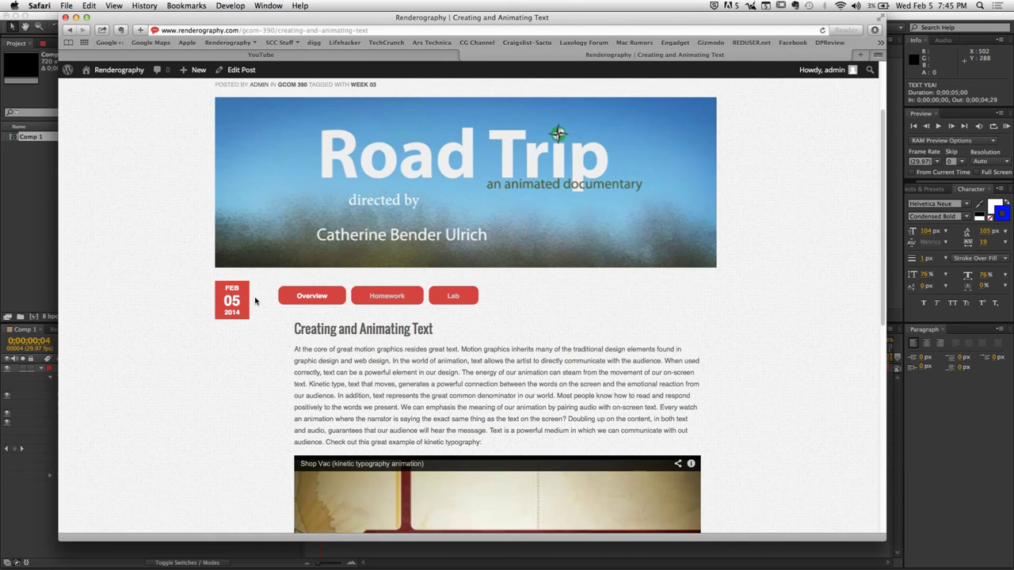
scroll(249, 301, down, 2)
Show the Lab section and scroll to the Business Card assignment's requirements.
click(457, 253)
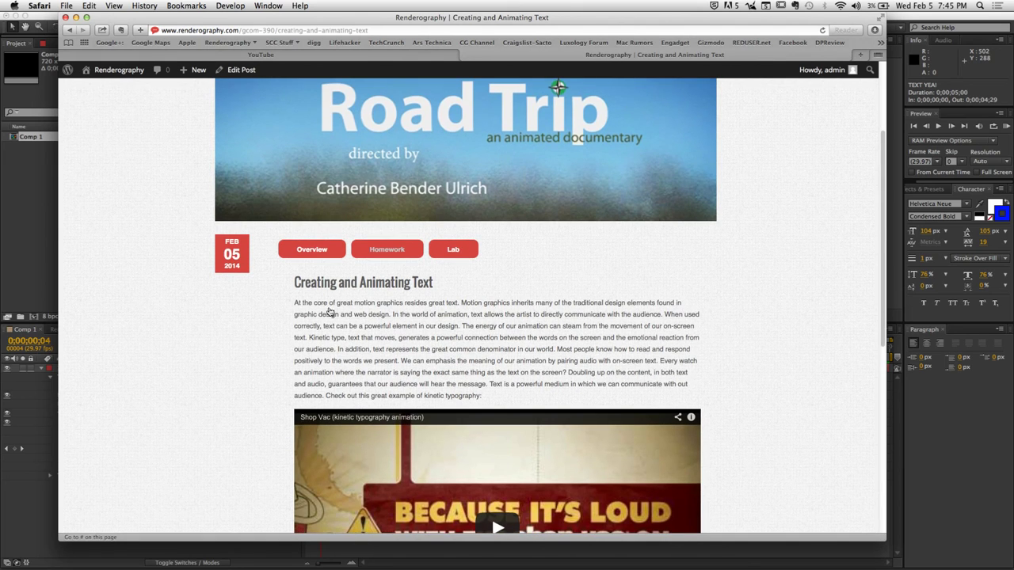
scroll(244, 350, down, 4)
scroll(244, 351, down, 3)
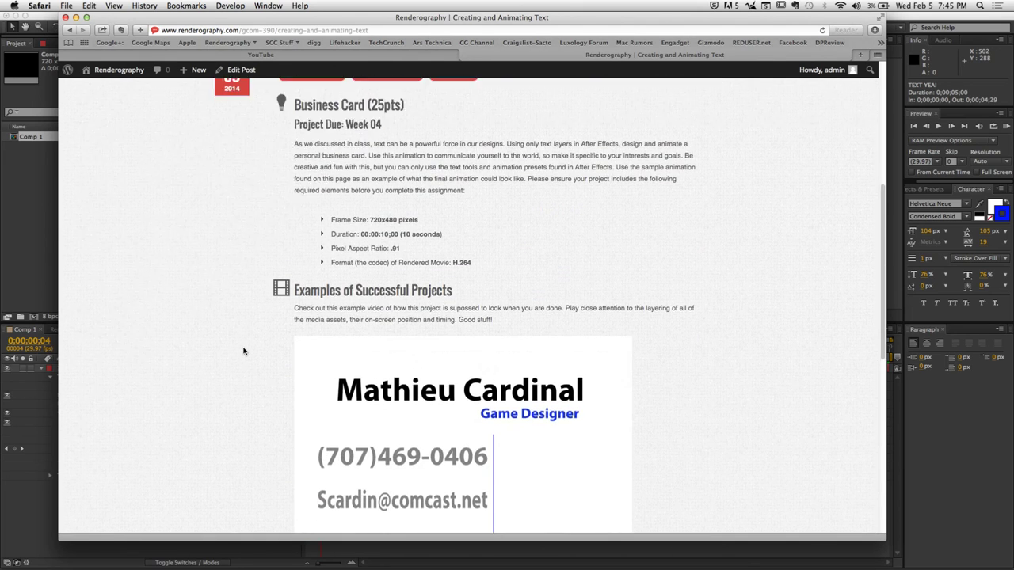
scroll(244, 351, down, 1)
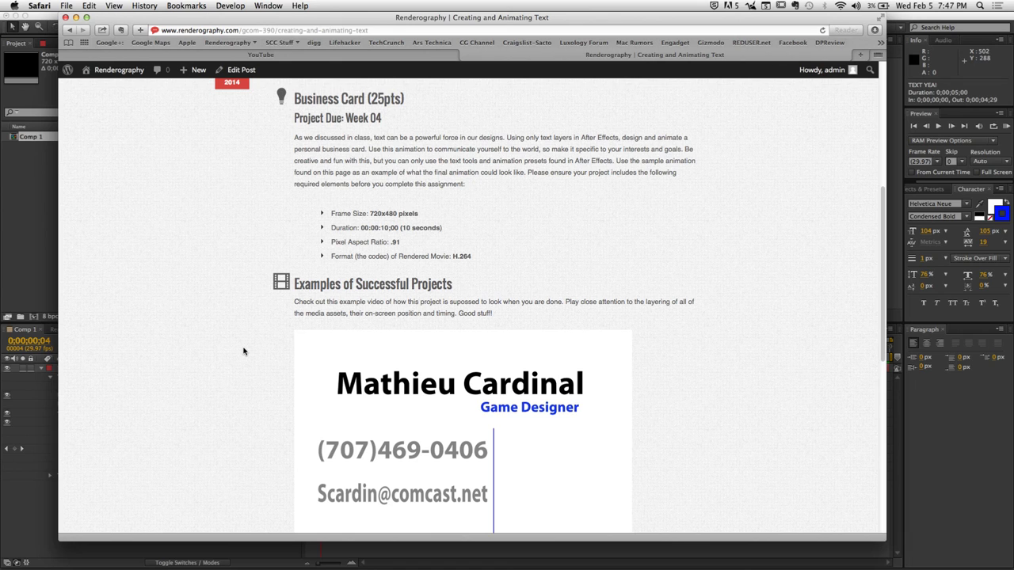
scroll(227, 384, down, 5)
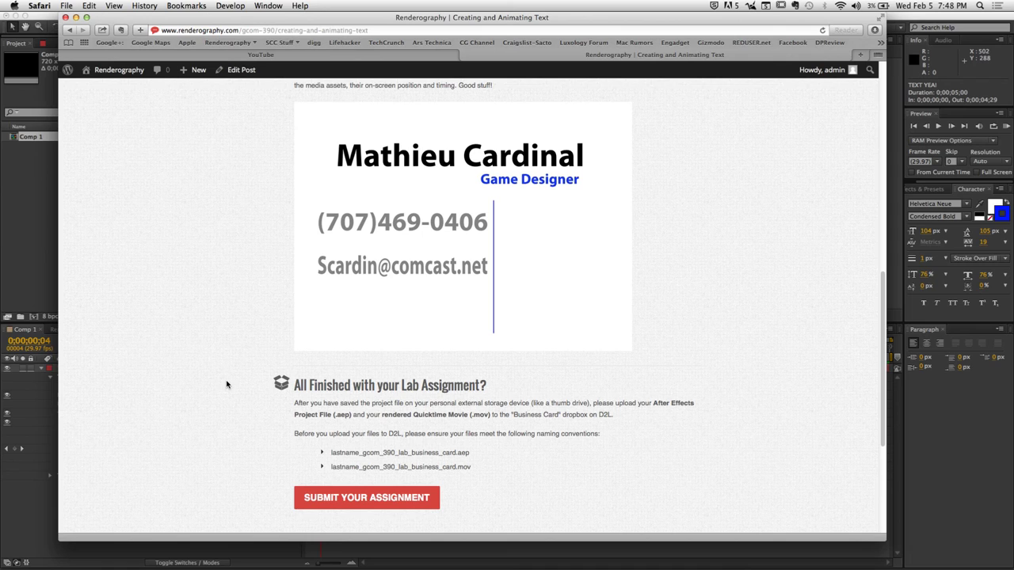
scroll(225, 384, up, 5)
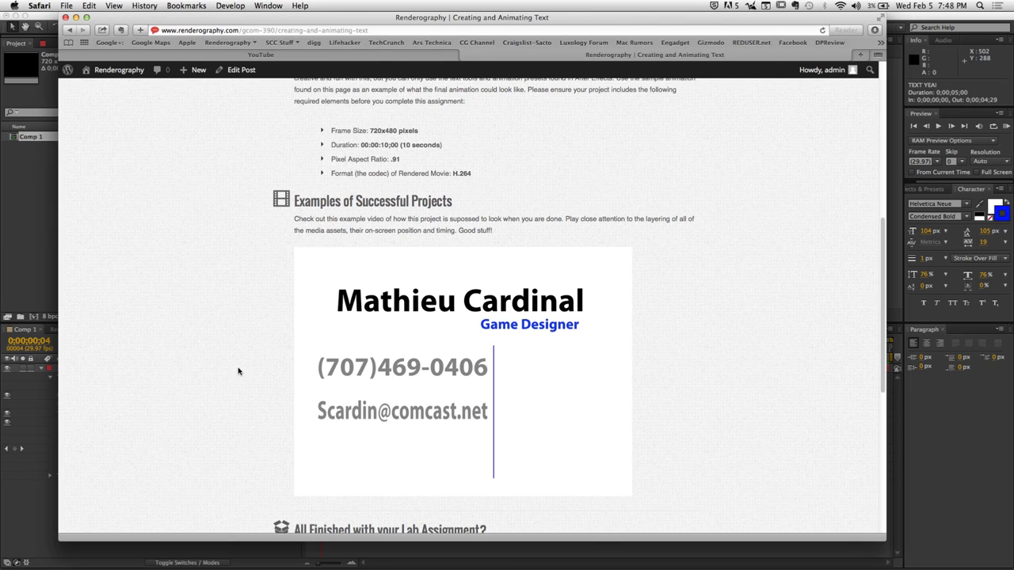
click(30, 527)
Scrub to 0;00;03;00 to check the fully revealed TEXT YEA!, then open the File menu.
drag(325, 358, 645, 370)
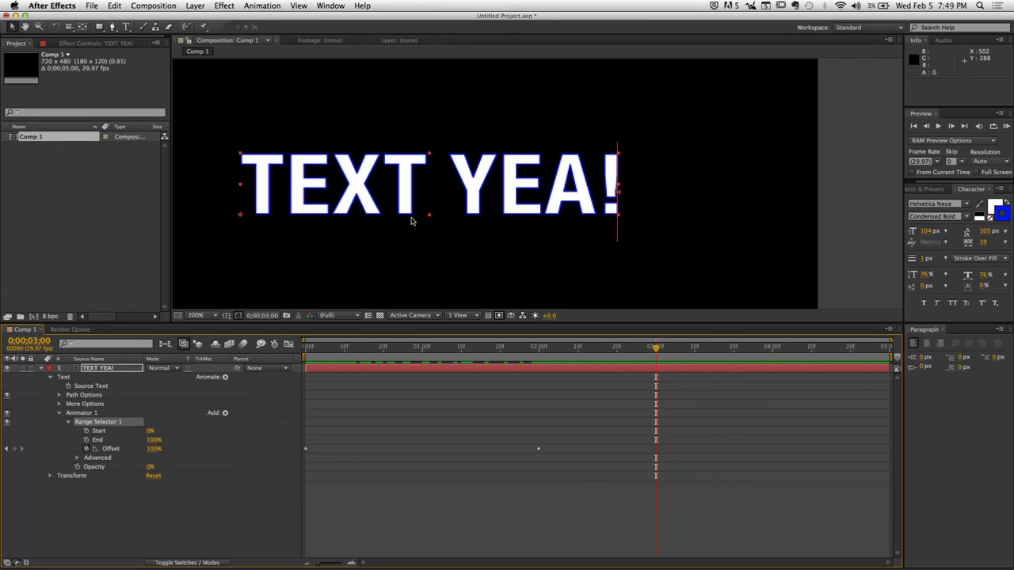
click(92, 6)
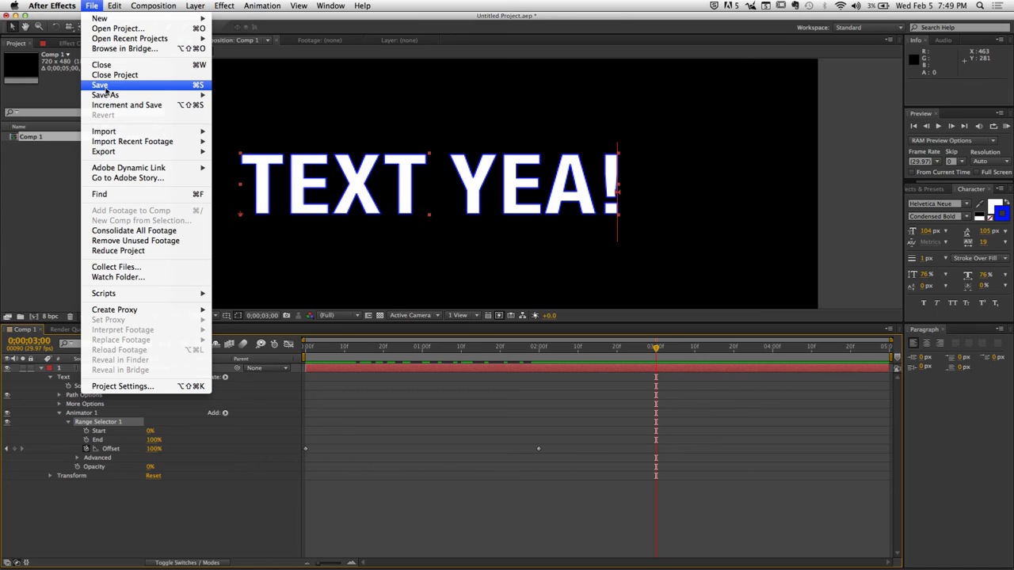
Dismiss the File menu without saving and open the Composition menu.
click(19, 250)
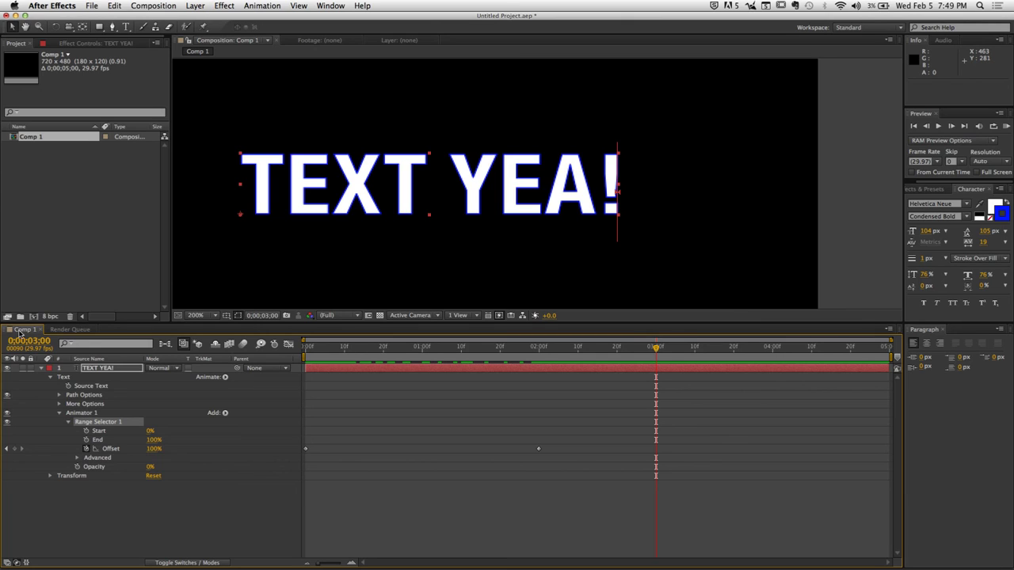
click(146, 7)
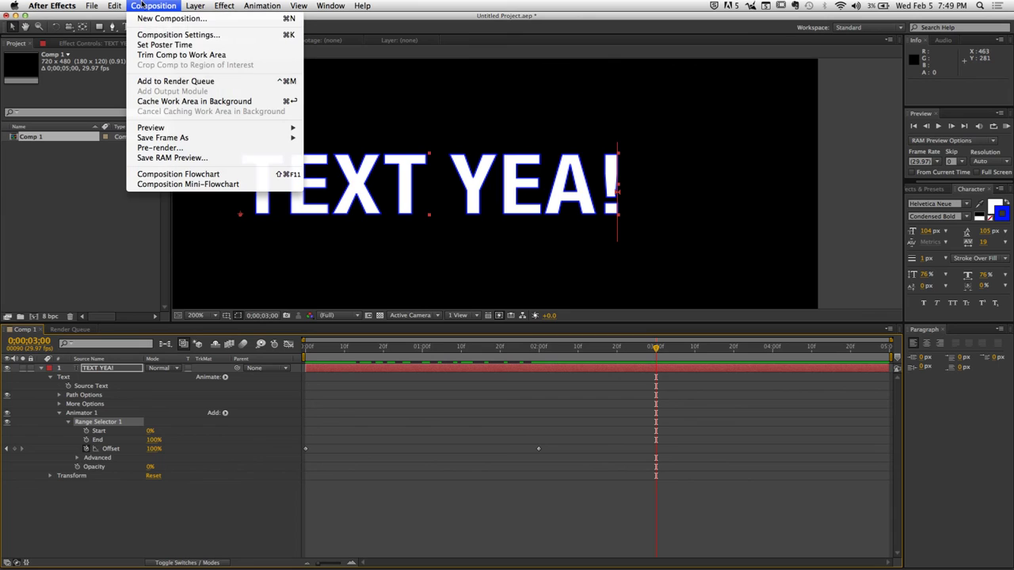
Add Comp 1 to the Render Queue.
click(155, 82)
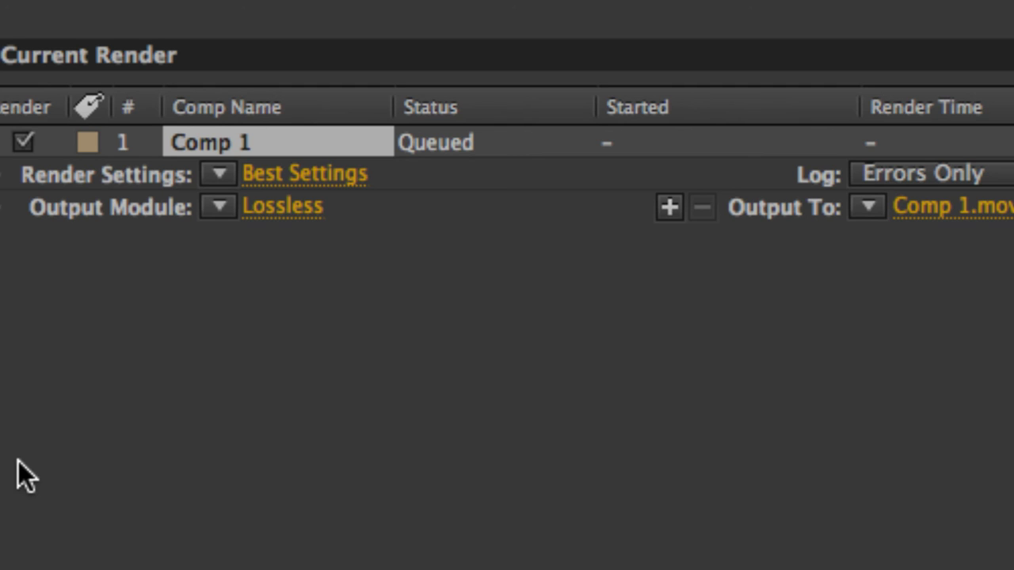
Open Comp 1's Lossless output module settings.
click(280, 209)
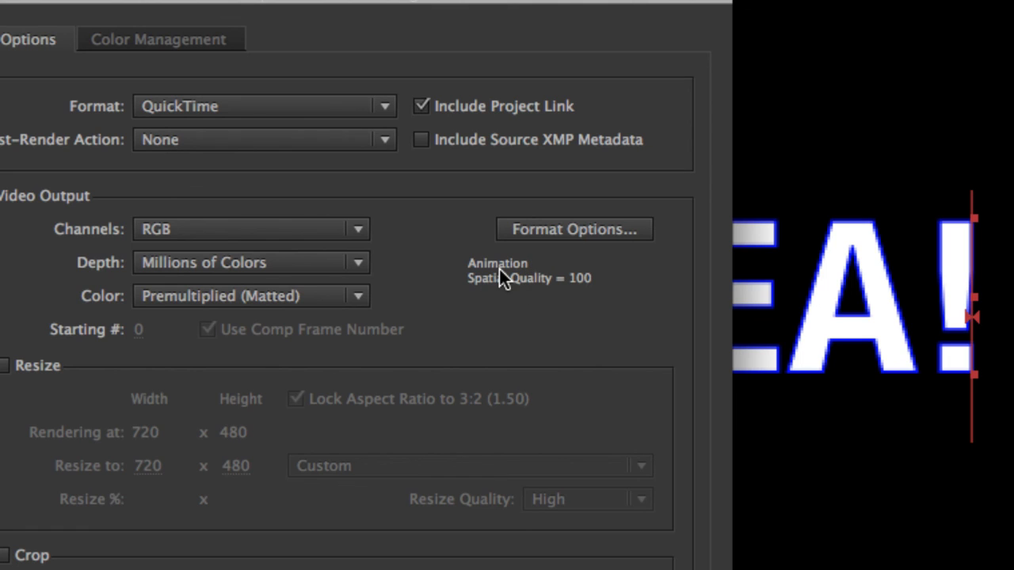
Set the QuickTime video codec to H.264 at quality 100 and confirm the output module settings.
click(573, 233)
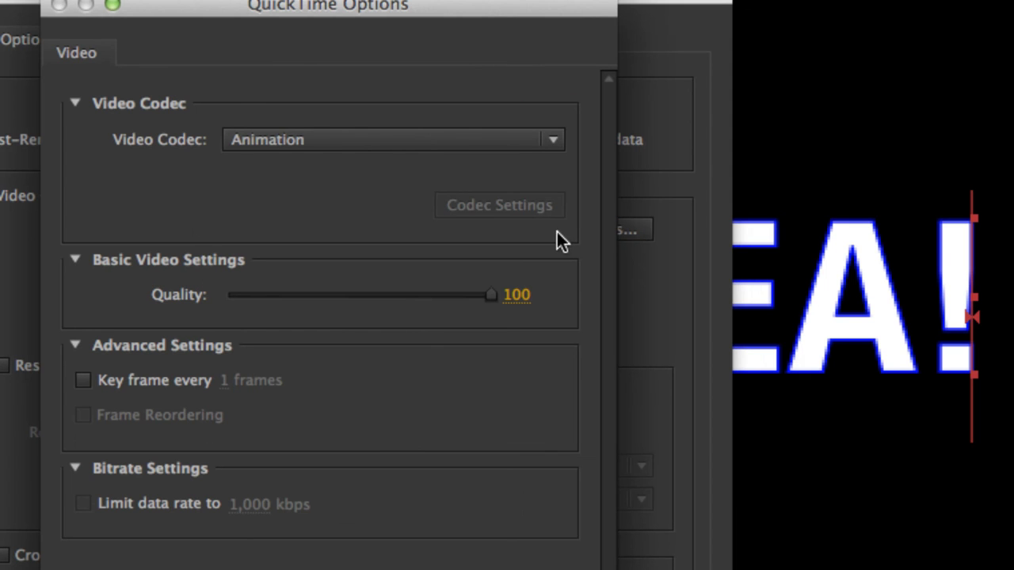
click(438, 143)
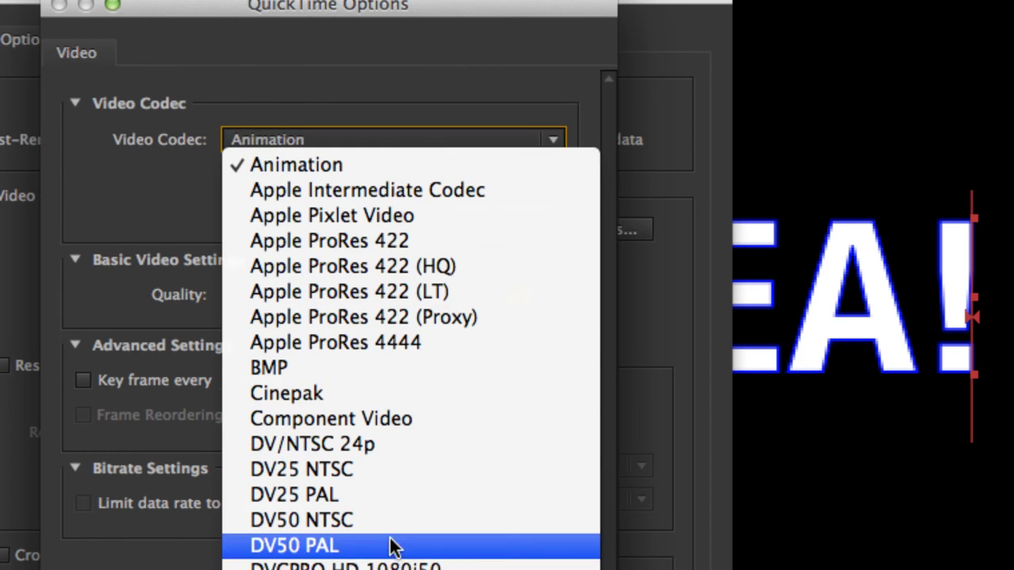
click(124, 153)
click(335, 143)
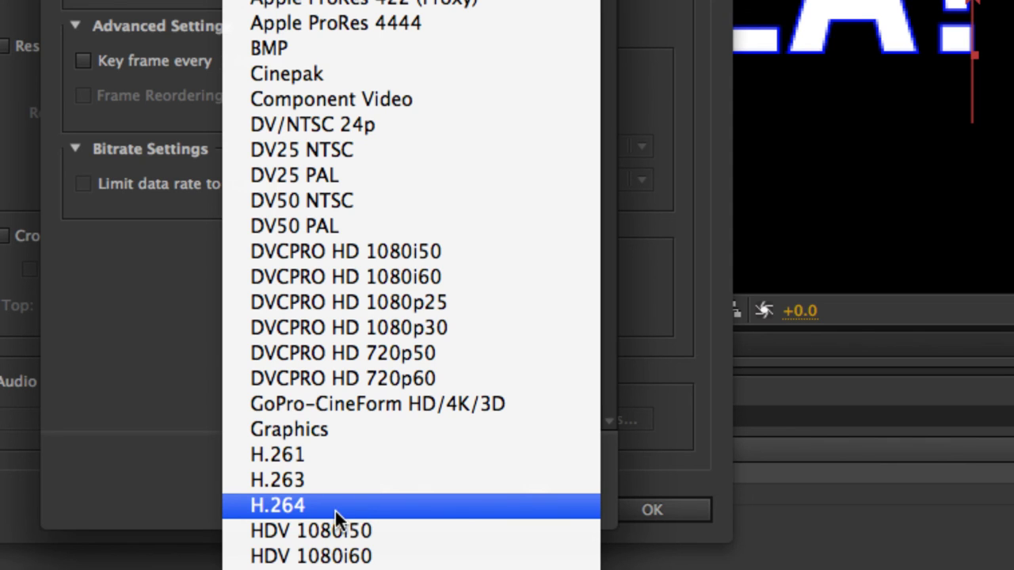
click(335, 510)
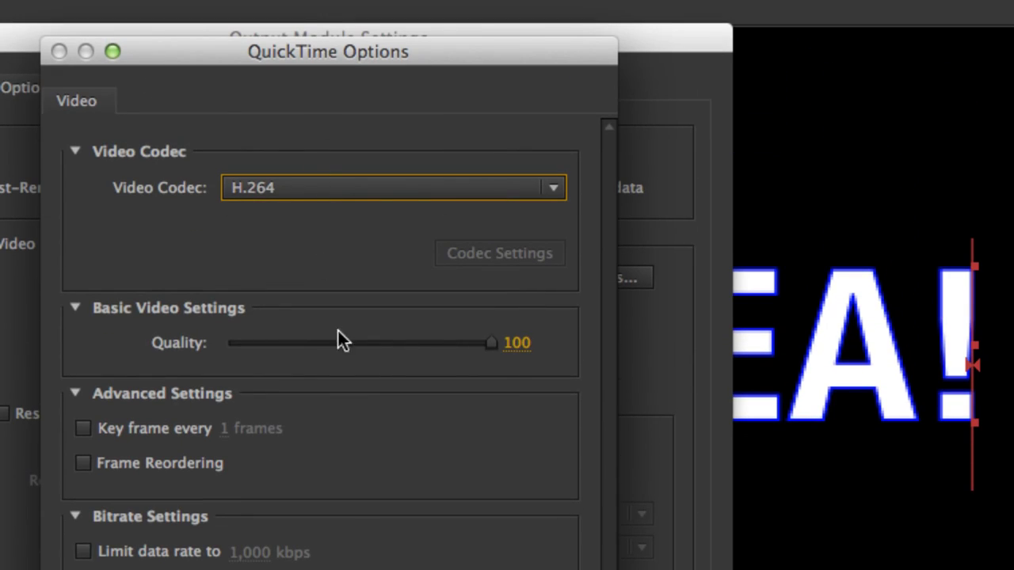
click(514, 496)
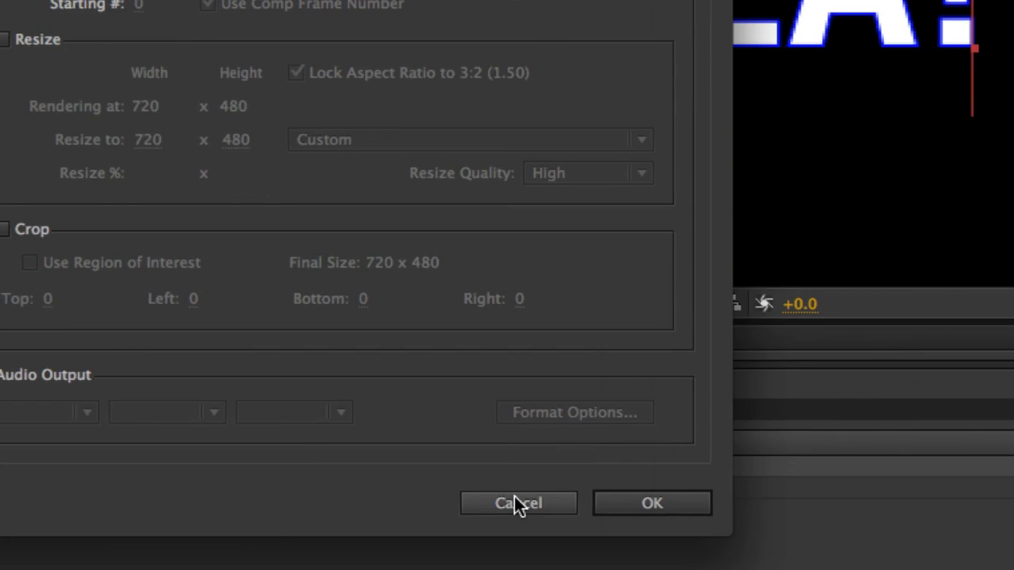
click(622, 502)
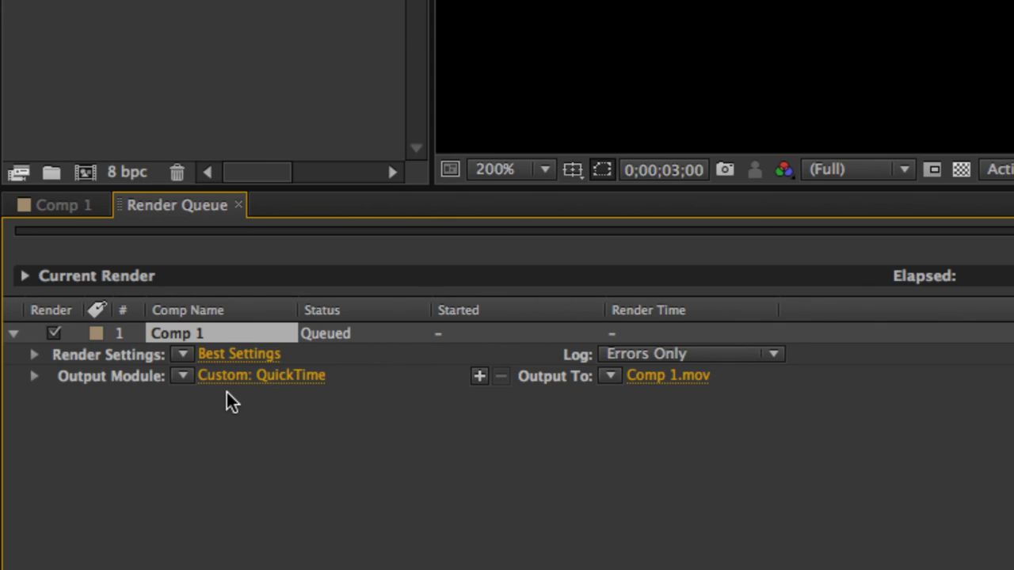
Set the render output to save on the Desktop as pats_text_test.mov.
click(611, 377)
click(526, 464)
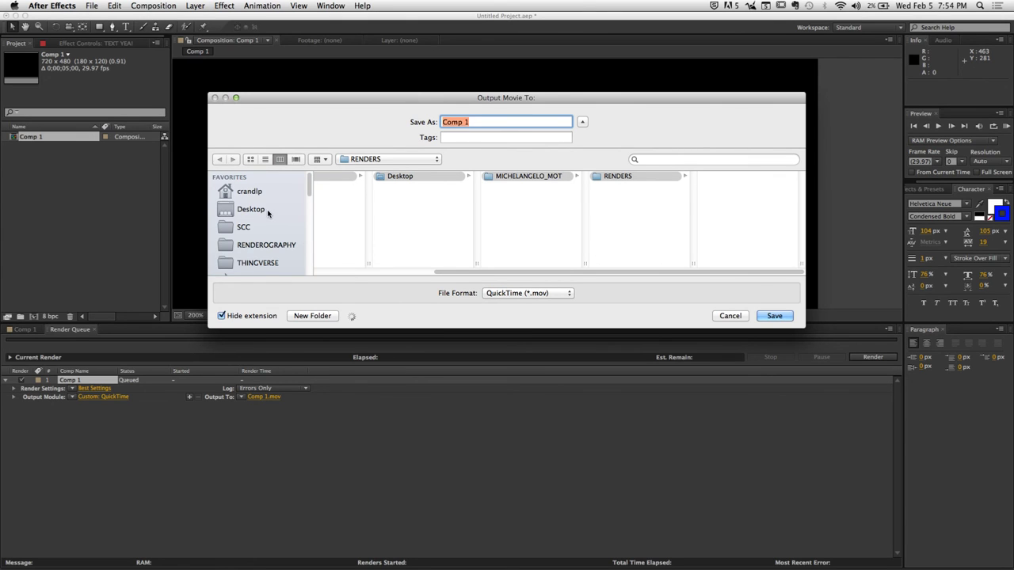
click(268, 212)
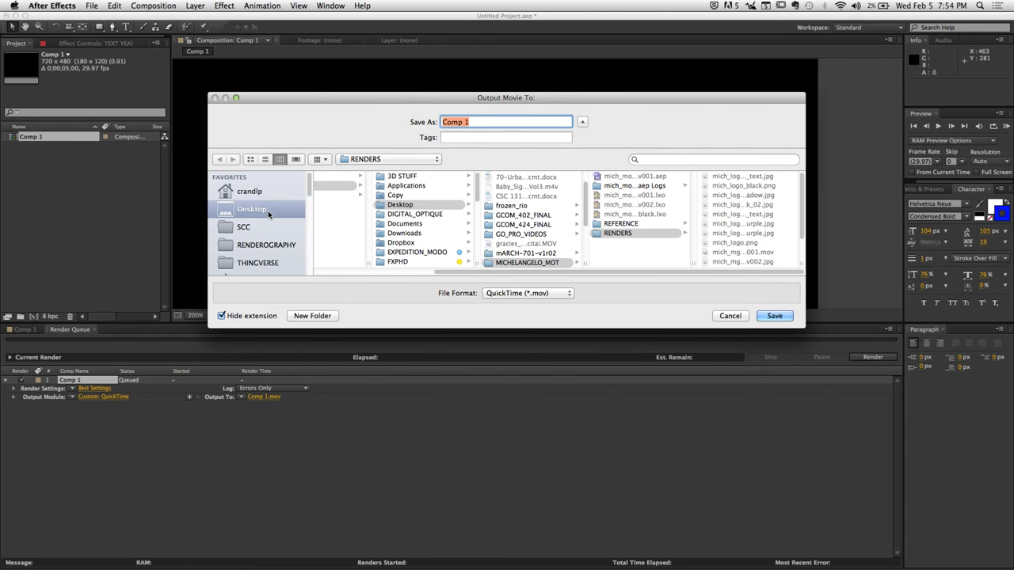
click(481, 121)
triple_click(480, 122)
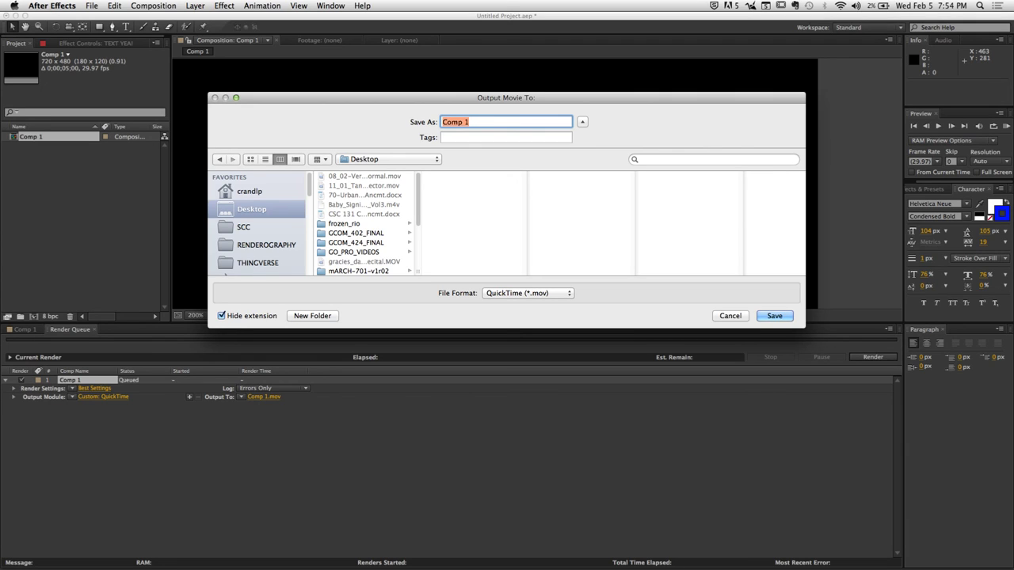
text(pats_text_test)
click(782, 317)
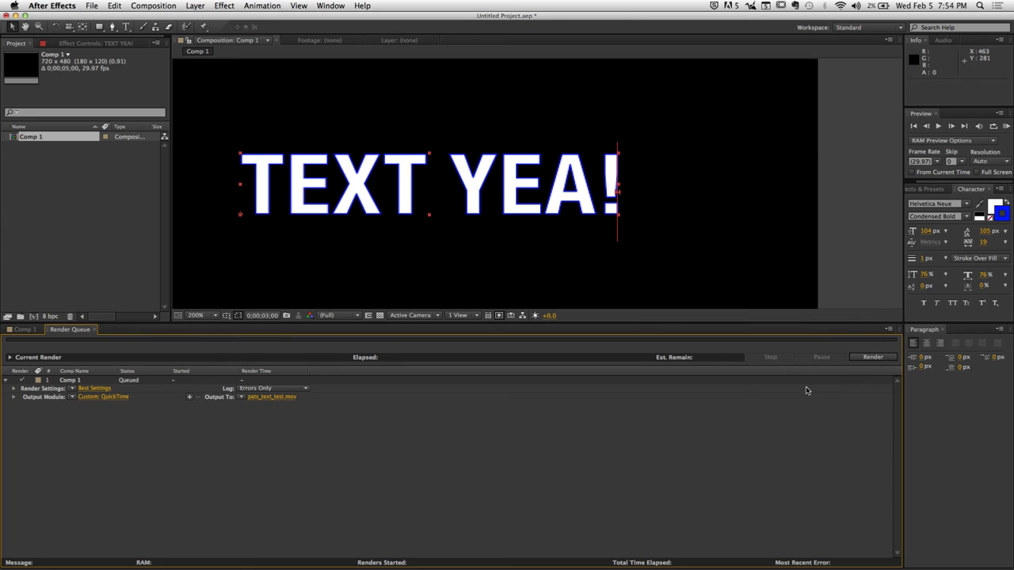
Render the queued Comp 1, then hide After Effects to show the desktop.
click(866, 358)
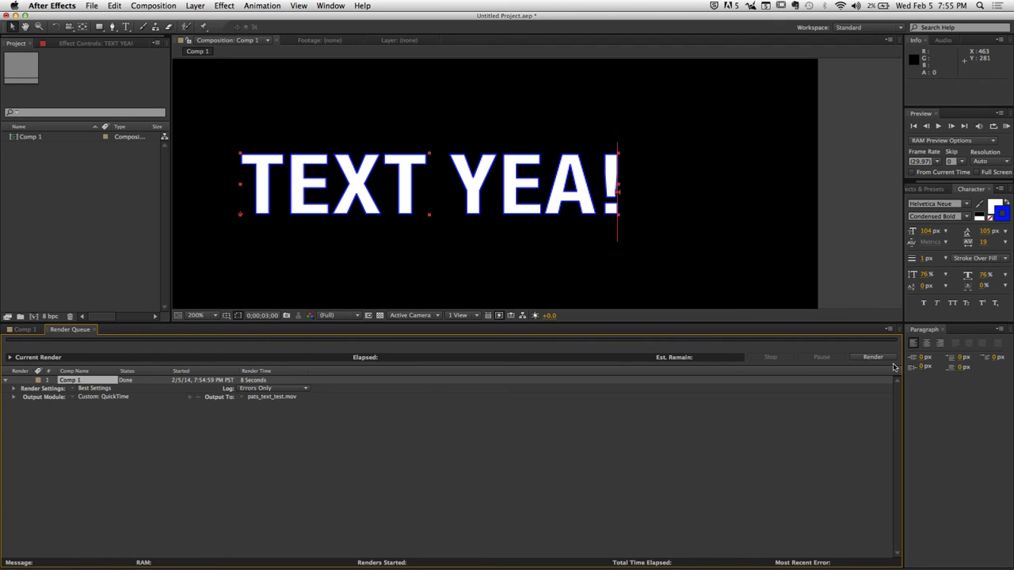
click(41, 4)
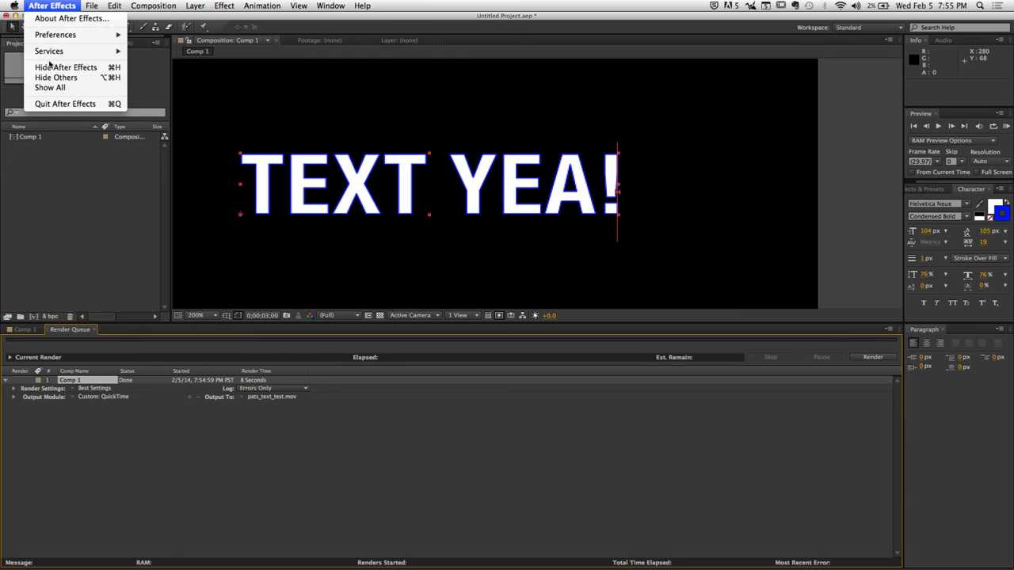
click(64, 67)
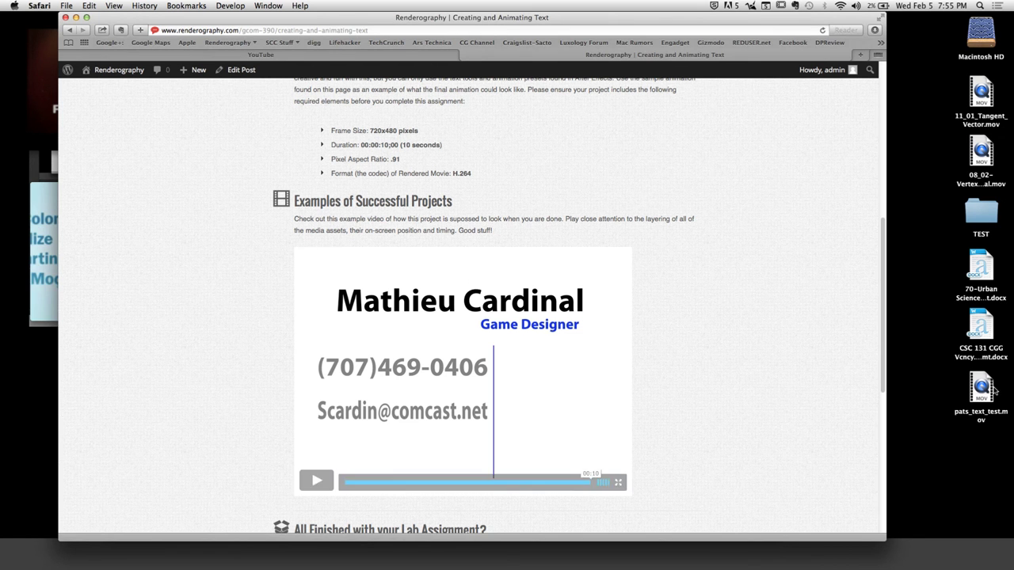
Open pats_text_test.mov in QuickTime Player, play the TEXT YEA! animation, then pause it.
double_click(982, 388)
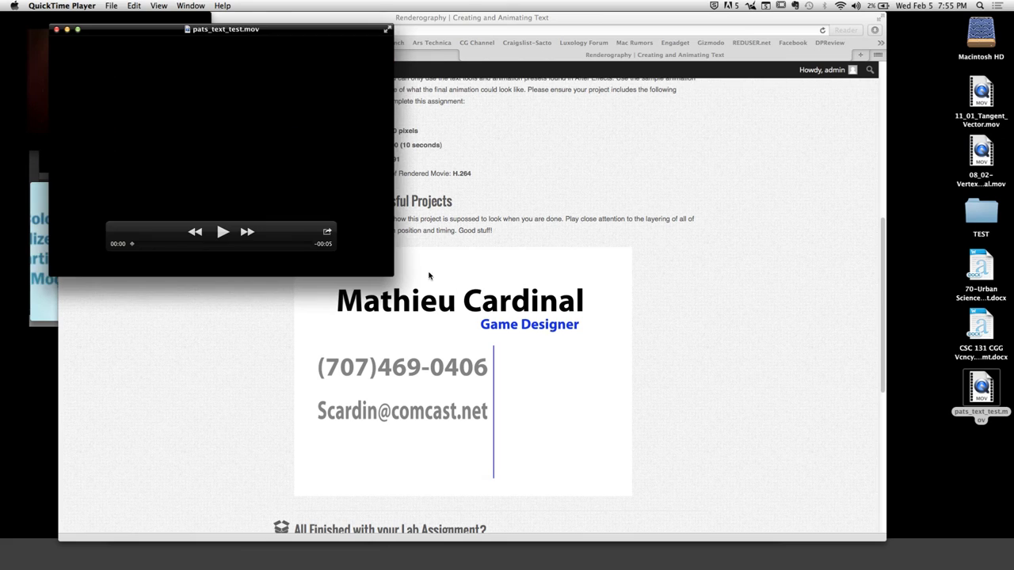
click(252, 248)
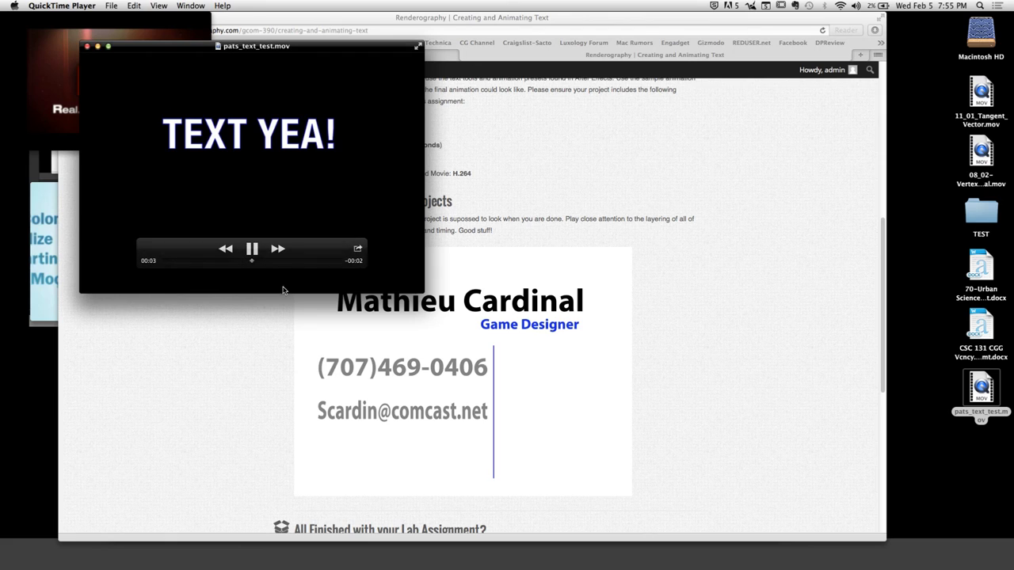
click(252, 248)
Scroll the Renderography page to the Road Trip assignment, then switch to Wirecast.
click(232, 377)
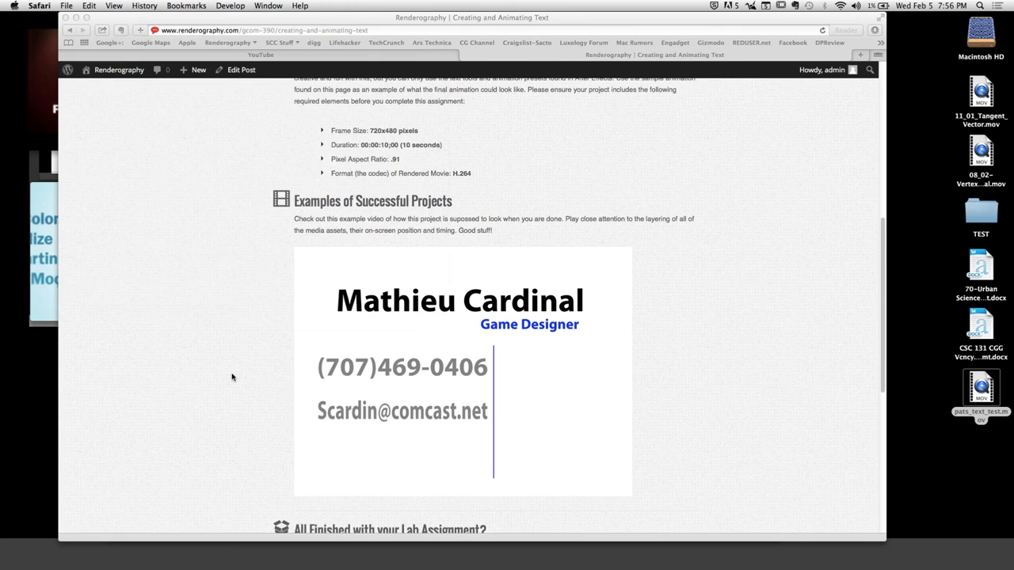
scroll(233, 377, up, 5)
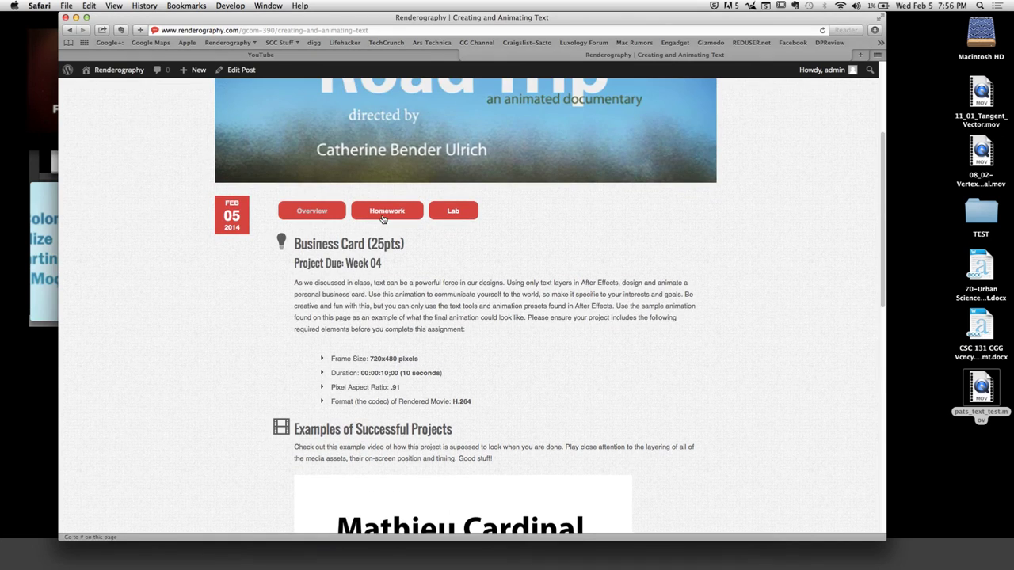
scroll(243, 317, down, 3)
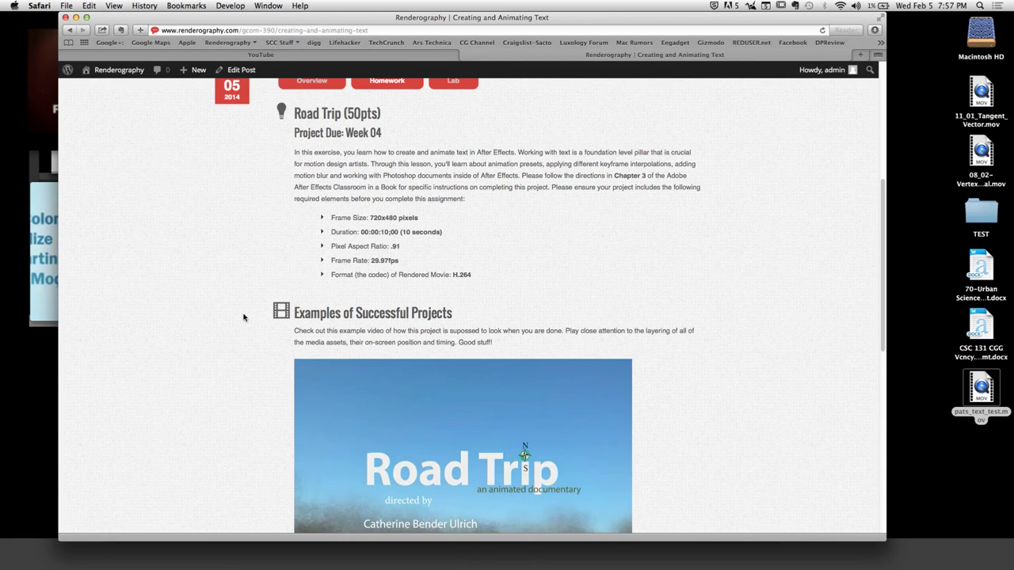
mouse_move(593, 559)
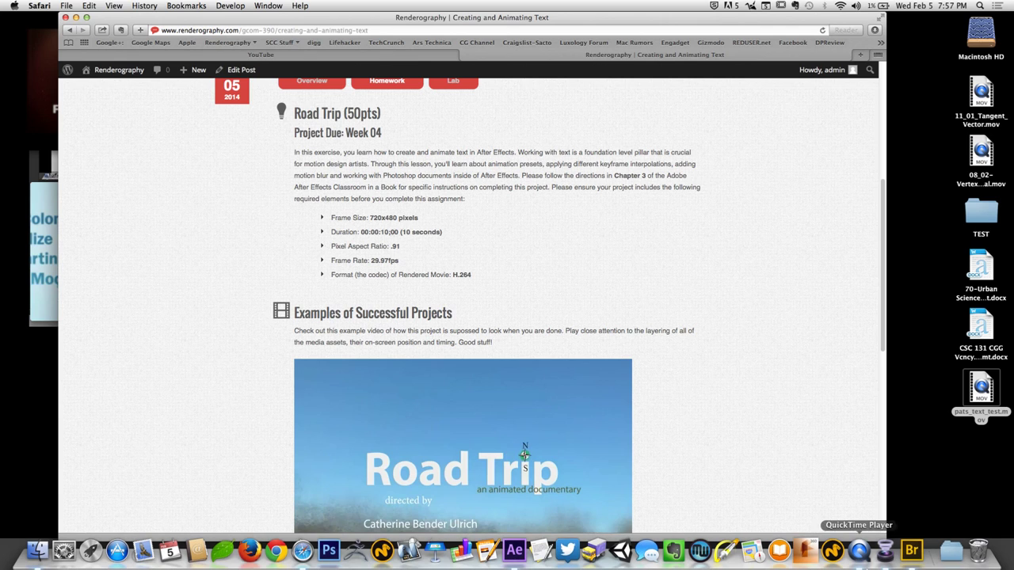
click(887, 558)
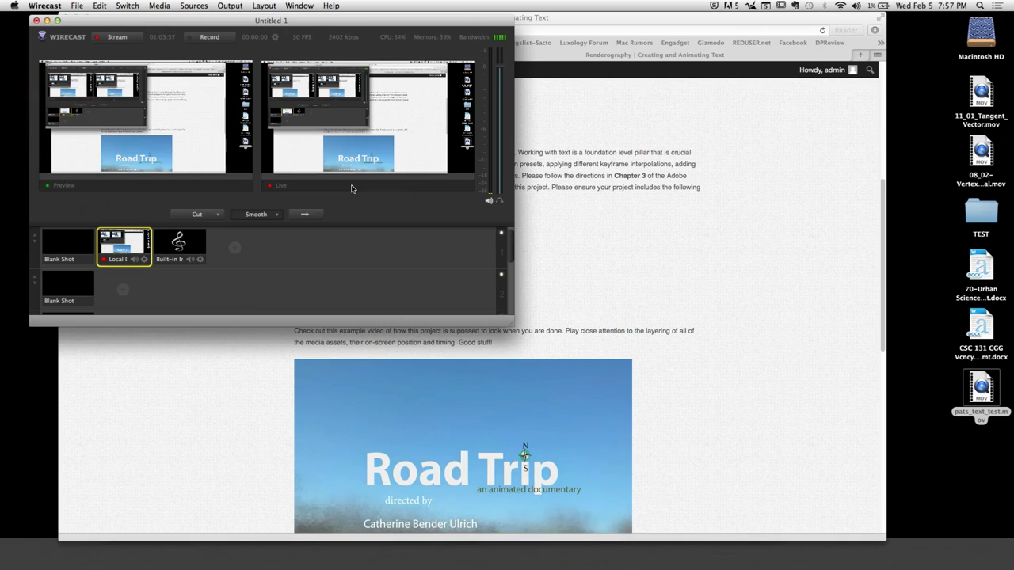